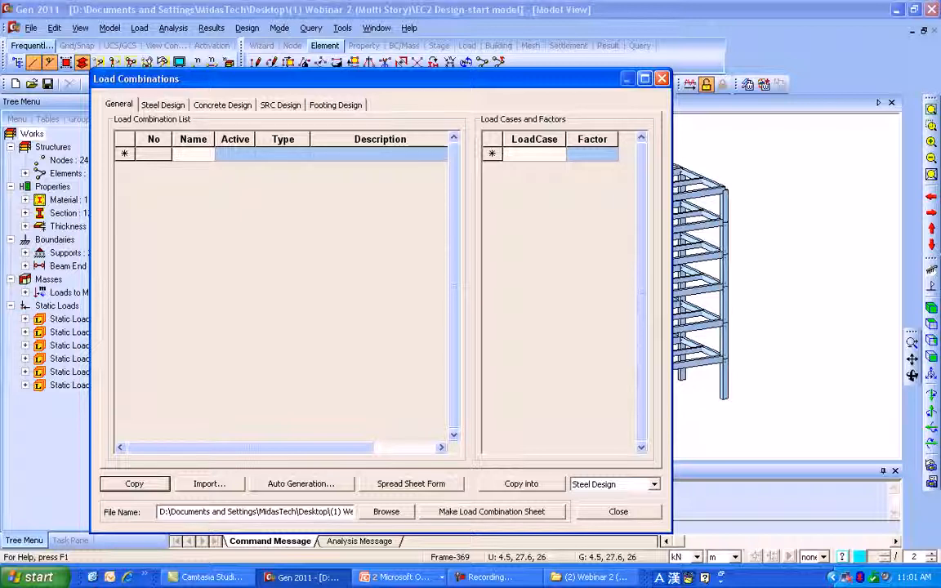
left_click(163, 105)
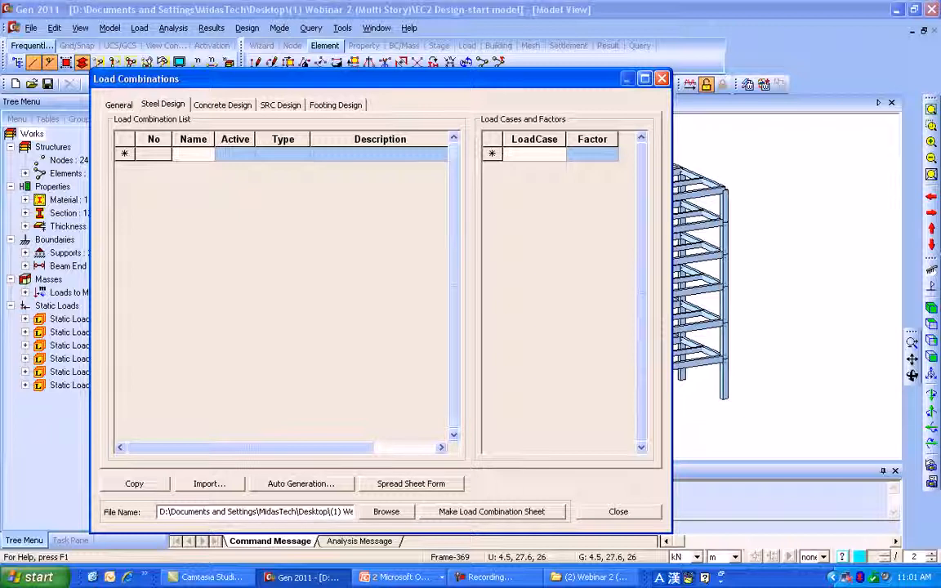
left_click(222, 104)
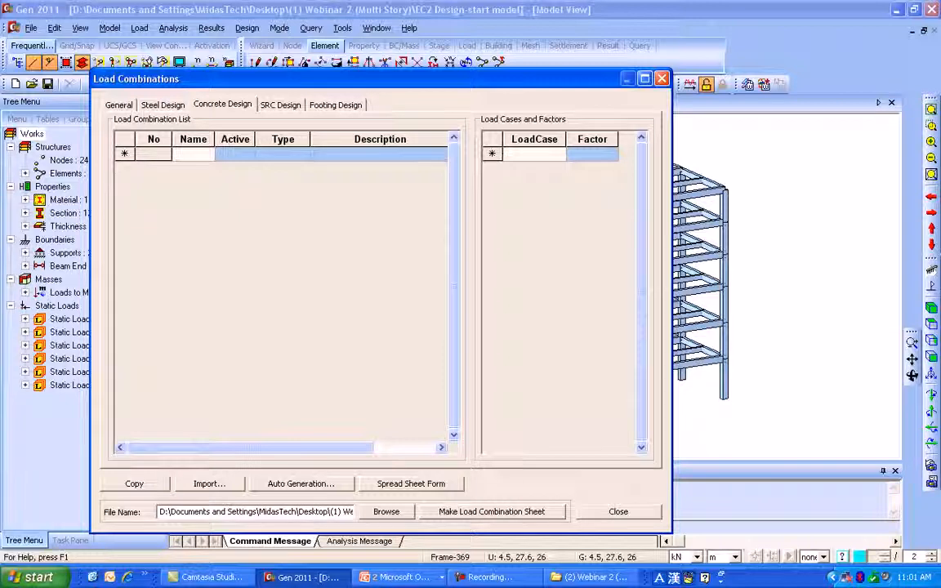
left_click(118, 105)
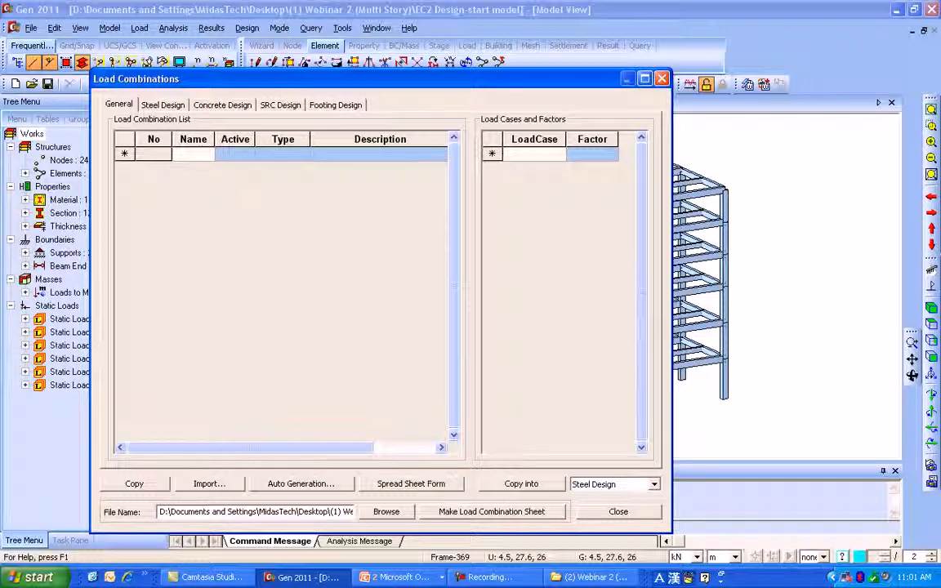
Auto-generate the concrete design load combinations with the Eurocode2:04 design code
left_click(222, 104)
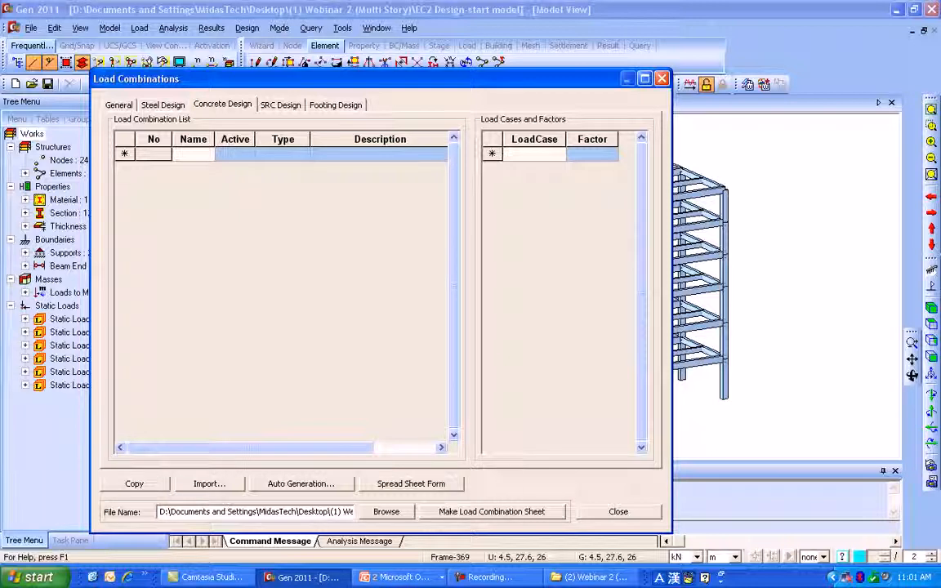
left_click(300, 484)
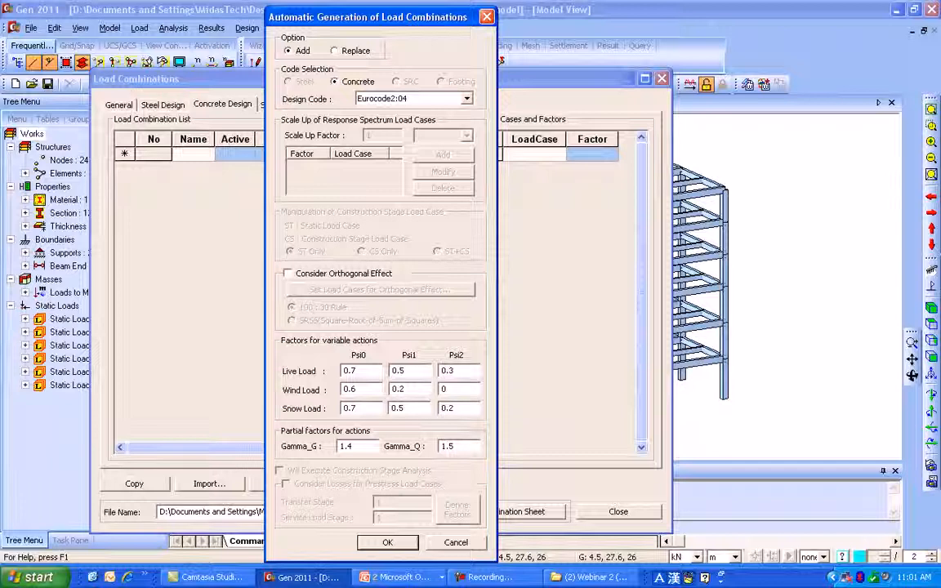
left_click(467, 98)
left_click(397, 111)
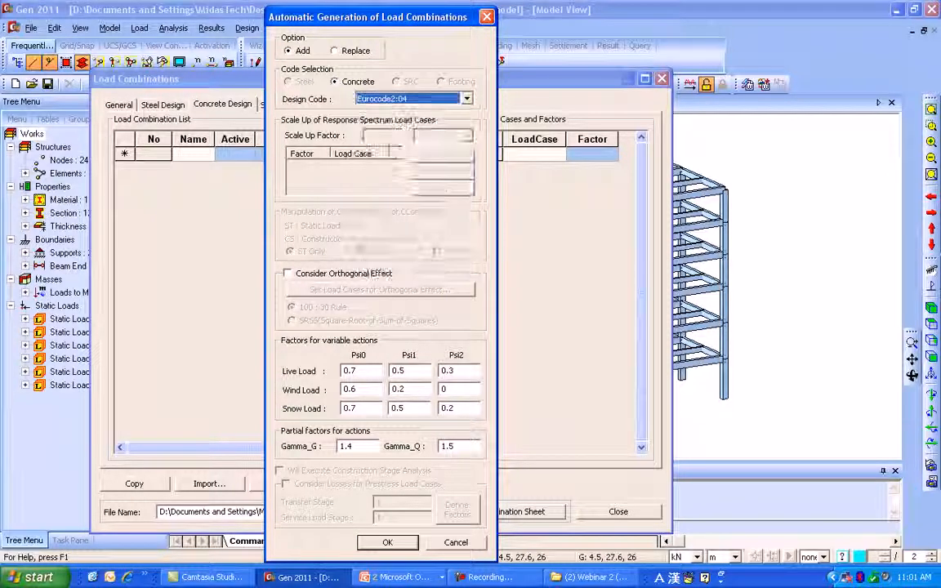
left_click(388, 543)
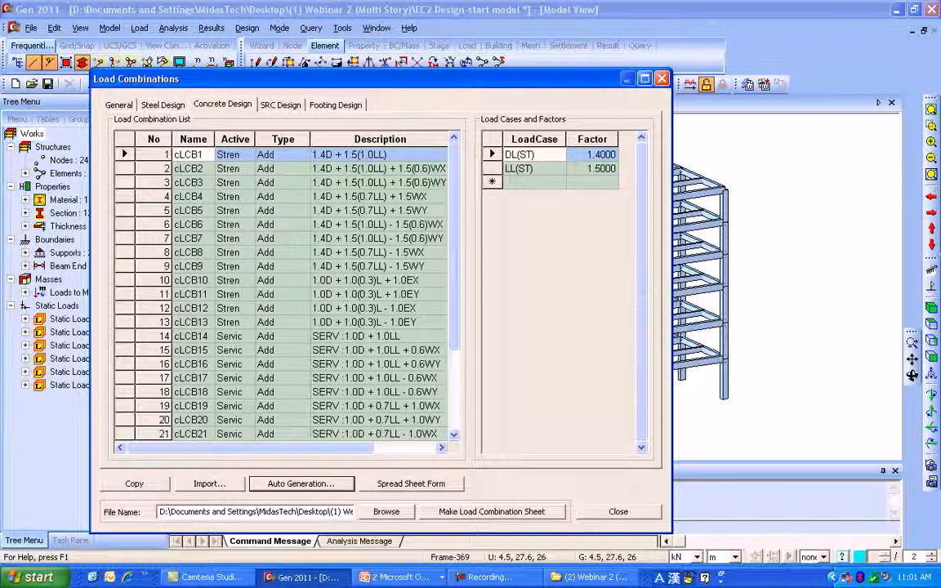
Examine the load cases and factors of combination 5 and its neighbouring strength combinations
left_click(368, 210)
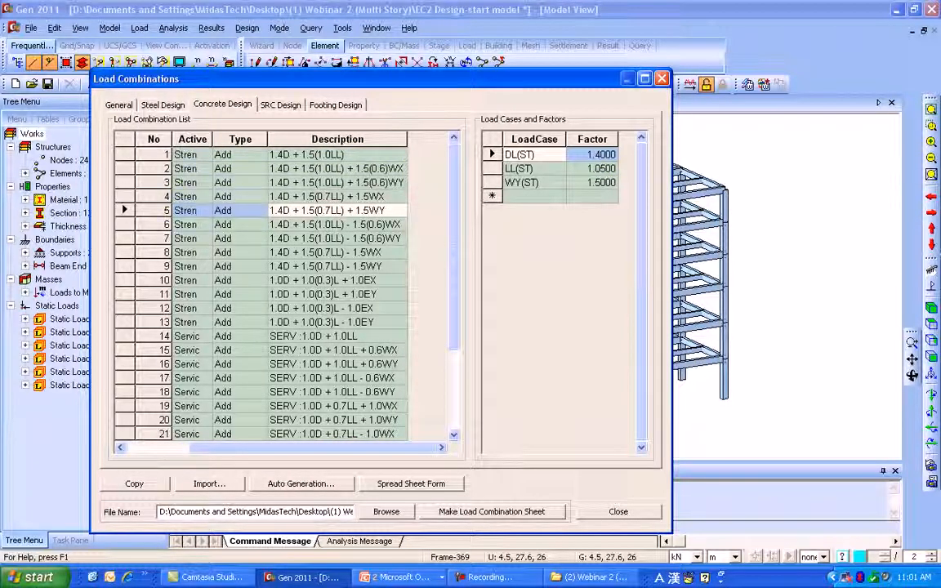
key("Down")
key("Down")
key("Up")
key("Up")
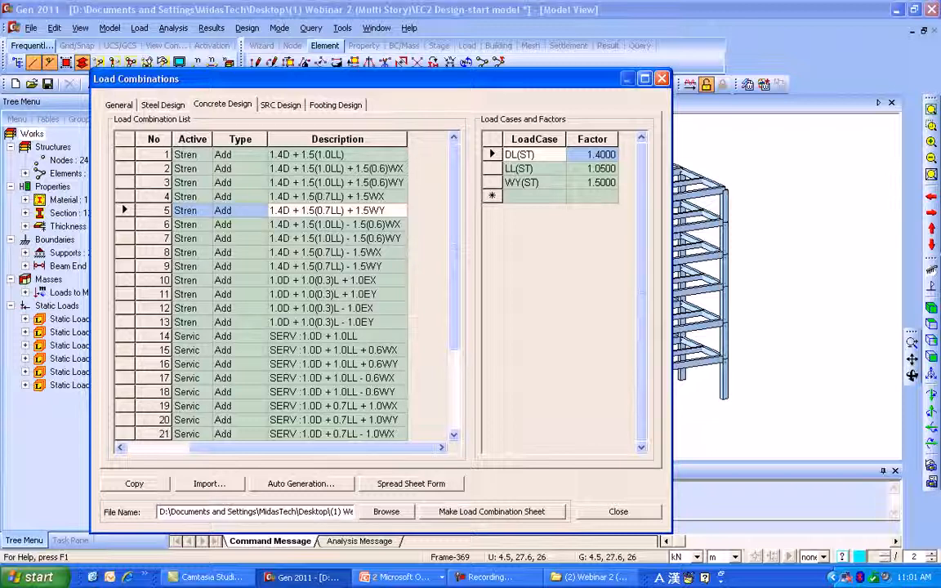
Edit the wind factor in the description of load combination 6 and enter it again as 1.5
left_click(315, 224)
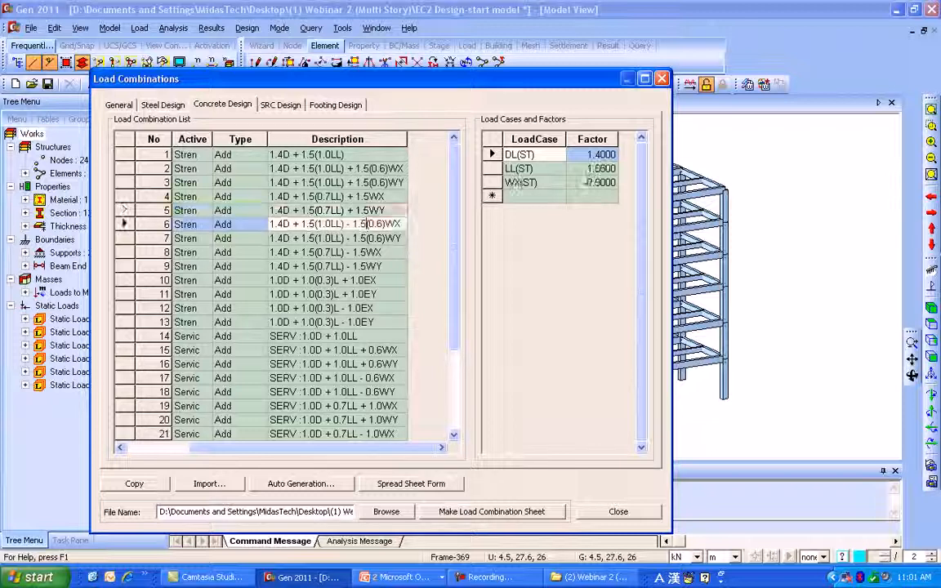
left_click_drag(307, 223, 377, 224)
left_click(369, 224)
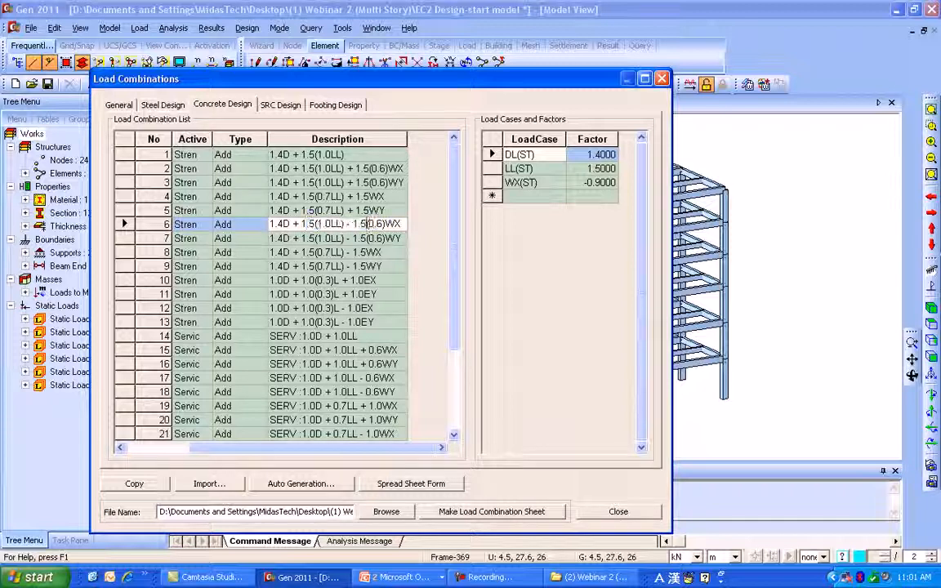
key("BackSpace")
type("5")
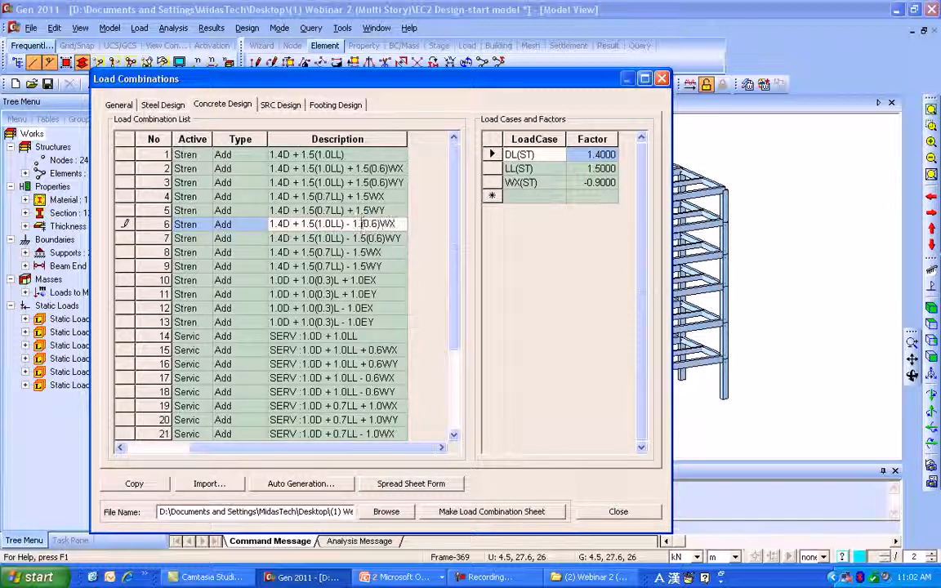
key("Return")
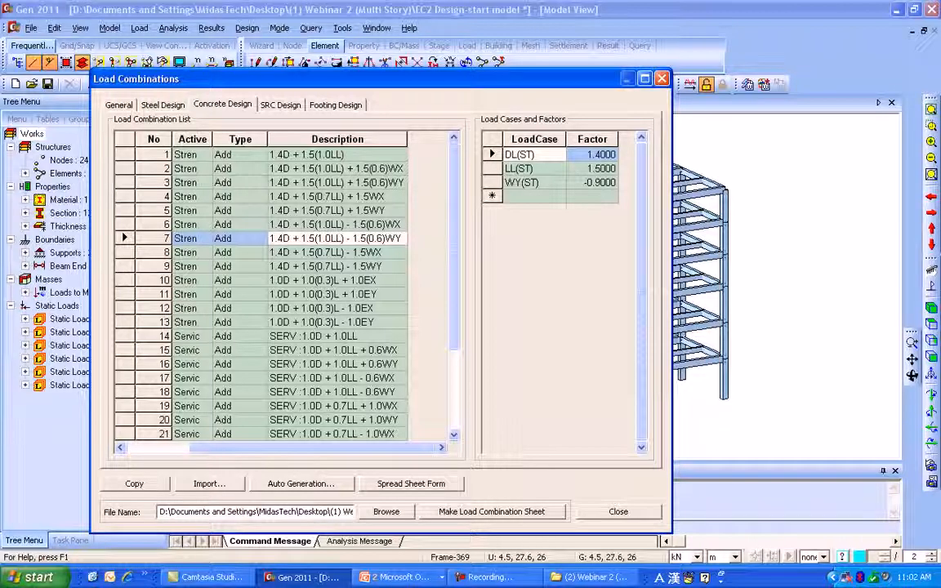
Display the concrete load combinations in spreadsheet form and select the table of load factors for review
left_click(411, 484)
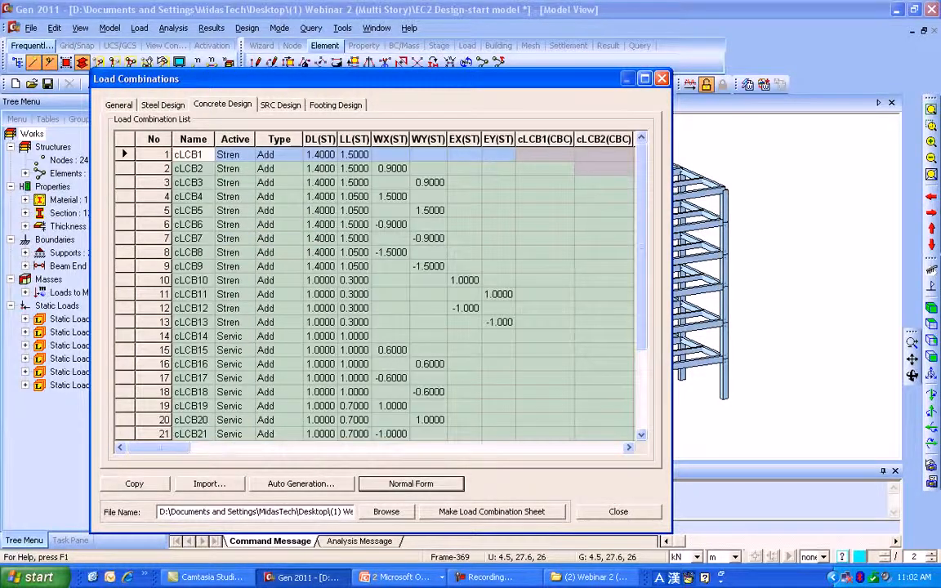
left_click_drag(193, 155, 552, 378)
scroll(551, 379, "up", 2)
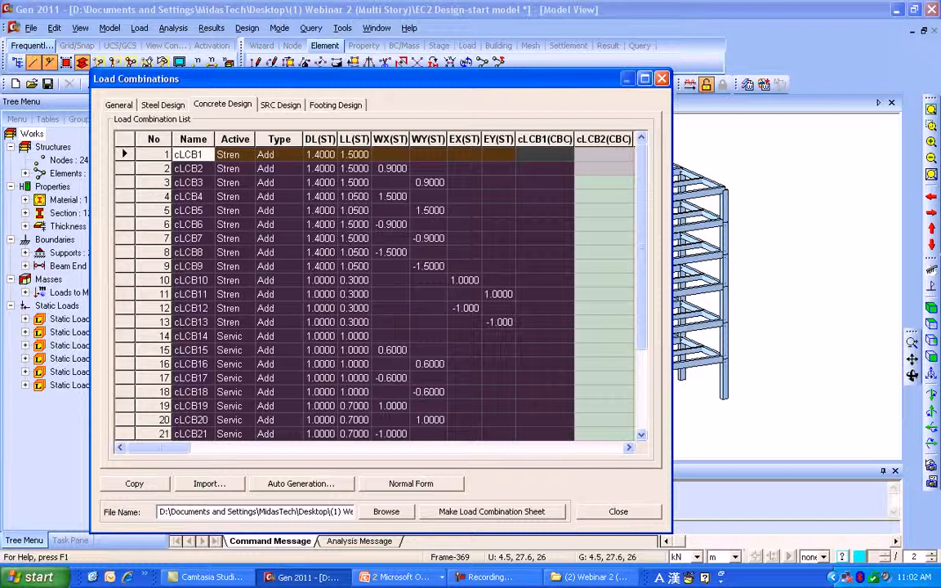
Return the load combination list to normal form, close it and run the structural analysis
left_click(411, 483)
left_click(618, 511)
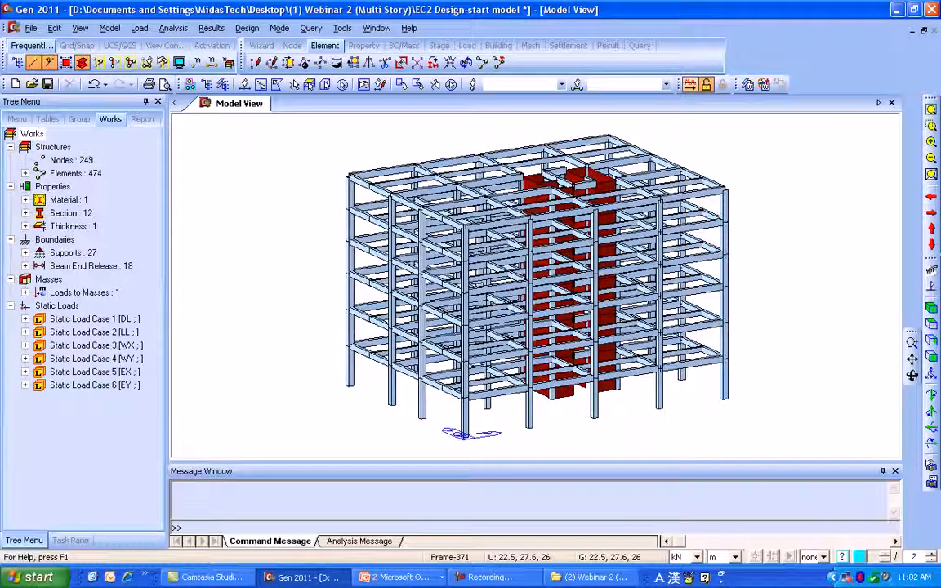
key("F5")
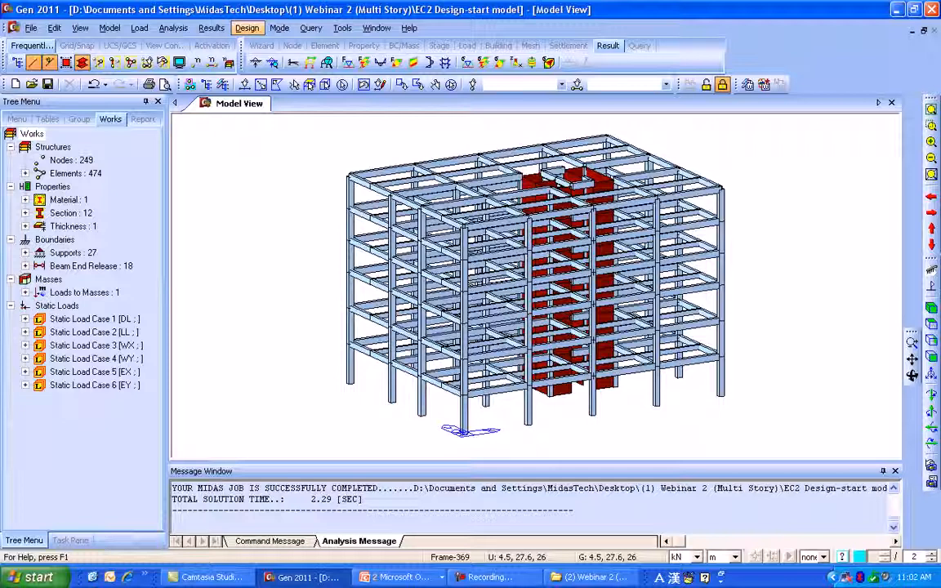
Set the concrete design code to Eurocode2:04 with the Recommended national annex
left_click(247, 28)
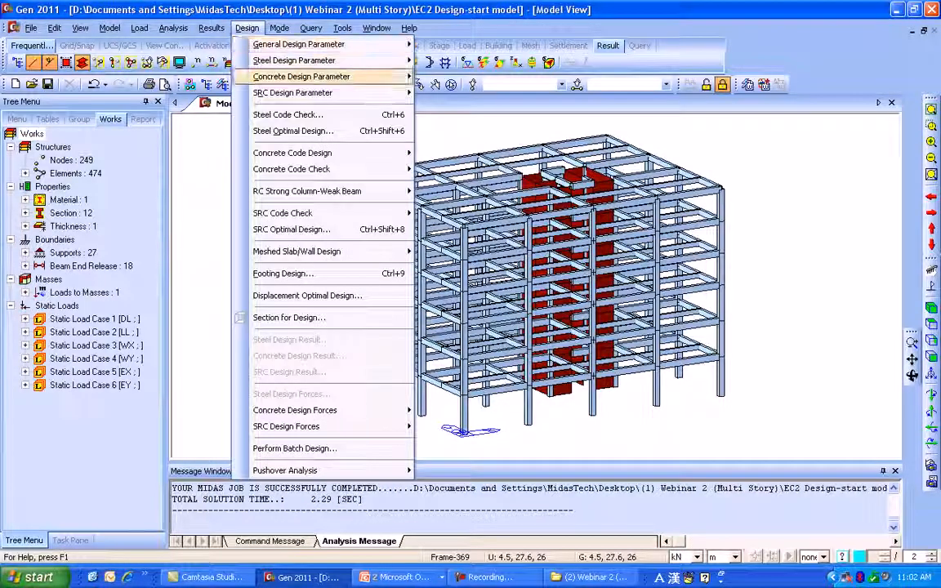
mouse_move(310, 92)
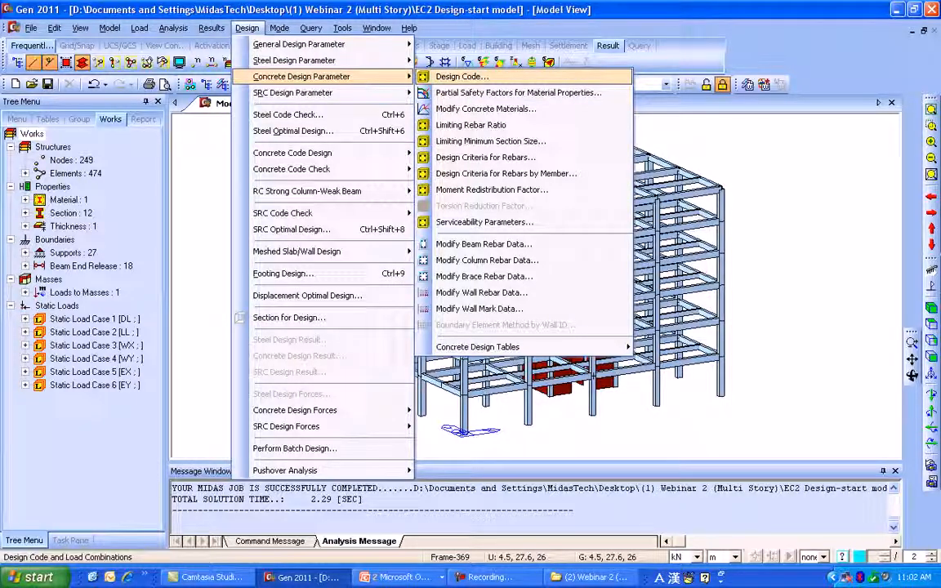
left_click(461, 76)
left_click(506, 227)
left_click(454, 250)
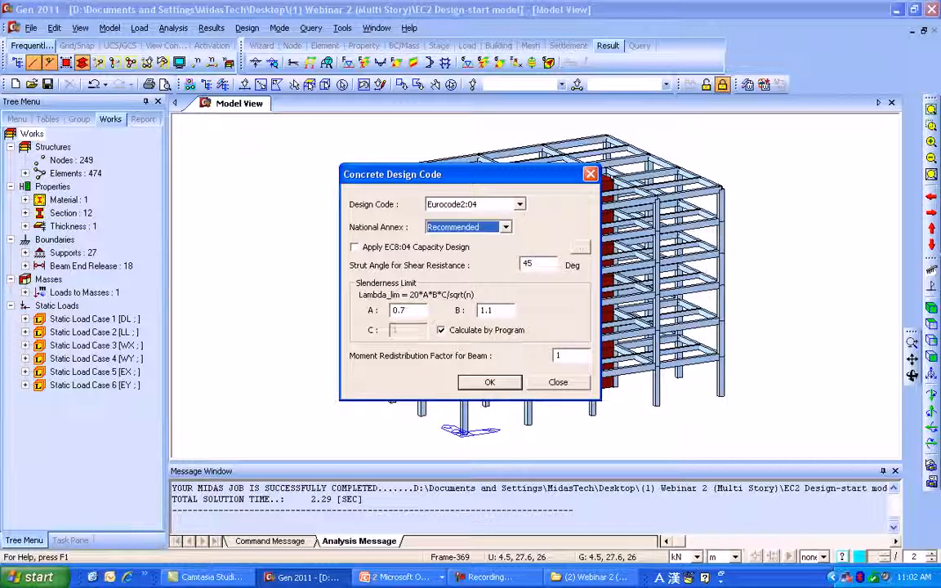
left_click(520, 204)
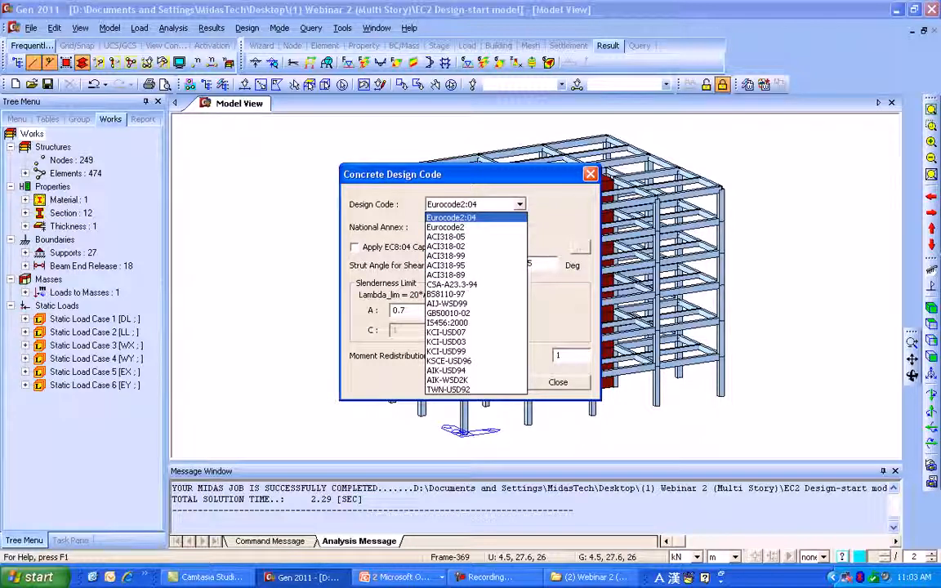
left_click(452, 217)
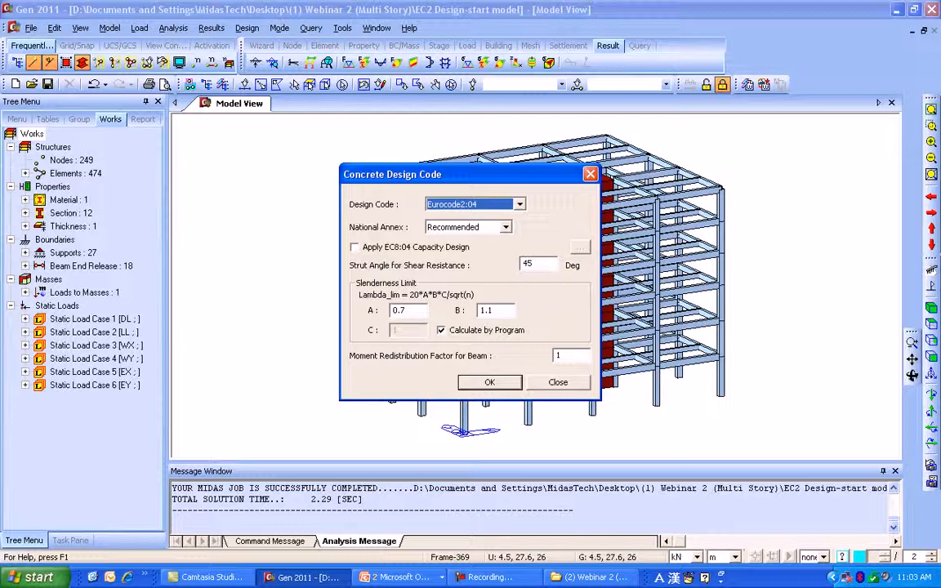
left_click(495, 386)
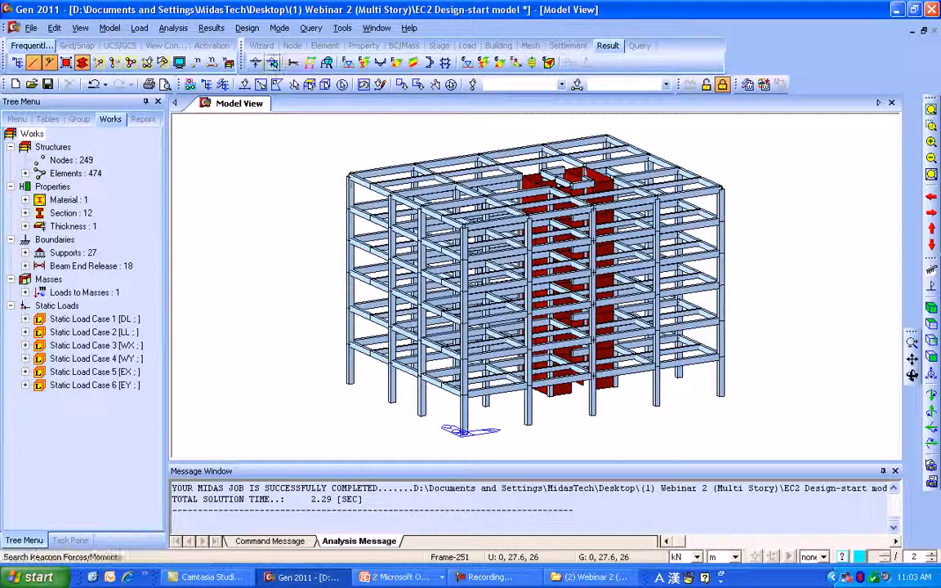
Define the frame as Braced | Non-sway in both the X and Y directions
left_click(247, 27)
mouse_move(327, 45)
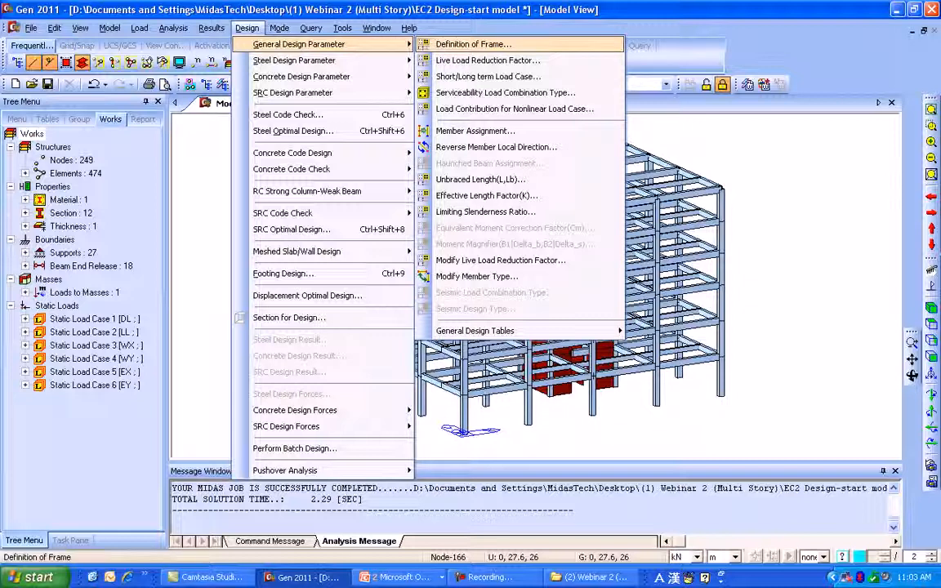
left_click(474, 45)
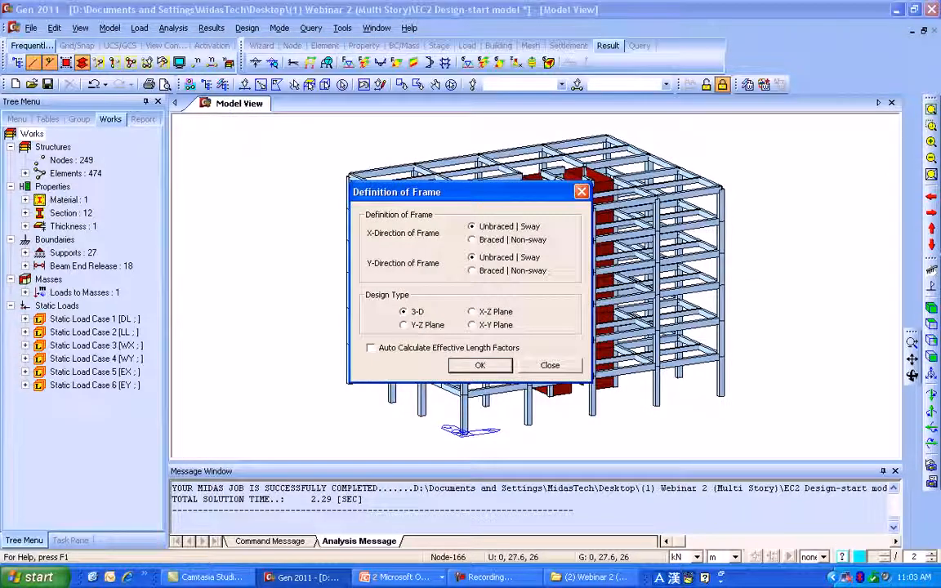
left_click(472, 240)
left_click(472, 271)
left_click(481, 366)
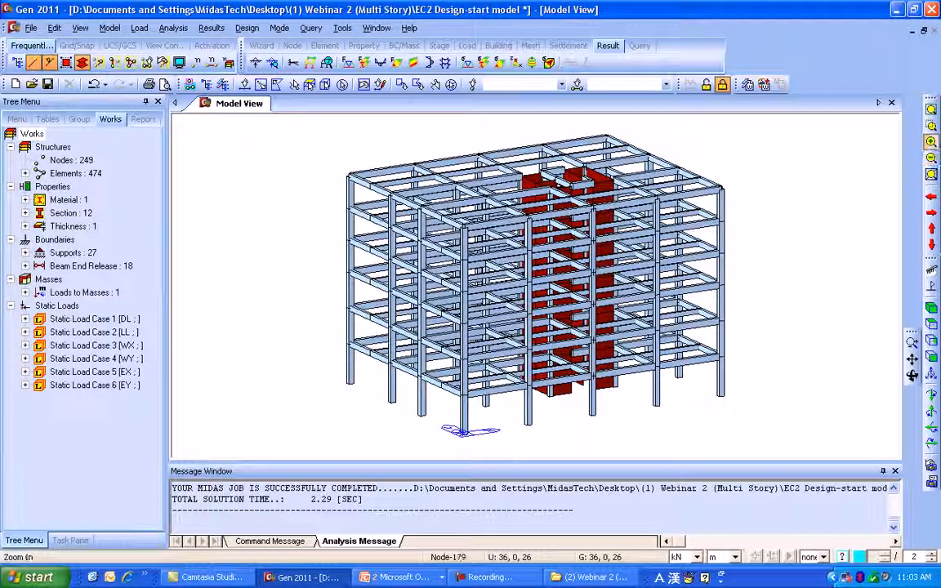
Examine how the roof edge beam at the building corner is divided by picking its segments and the adjoining secondary beam
left_click_drag(324, 157, 441, 251)
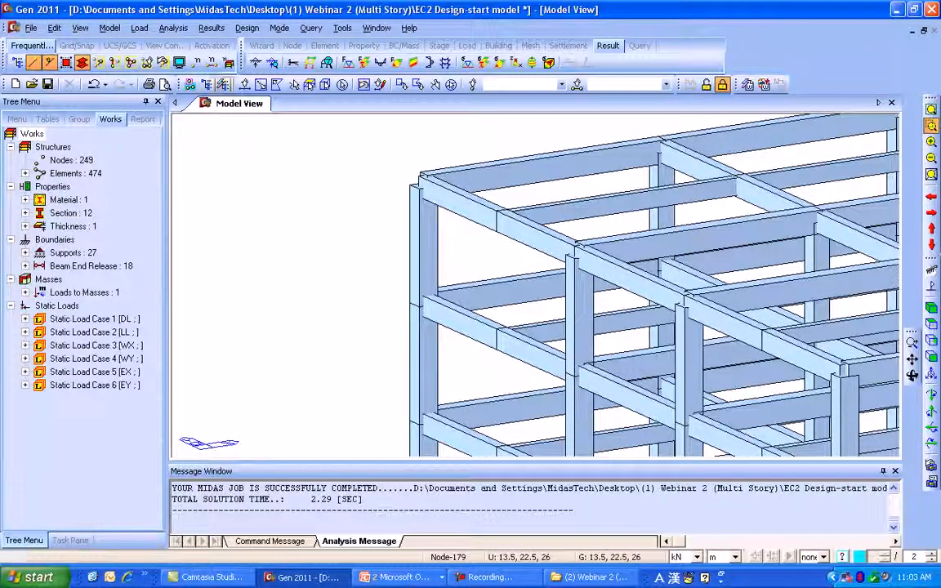
left_click(245, 84)
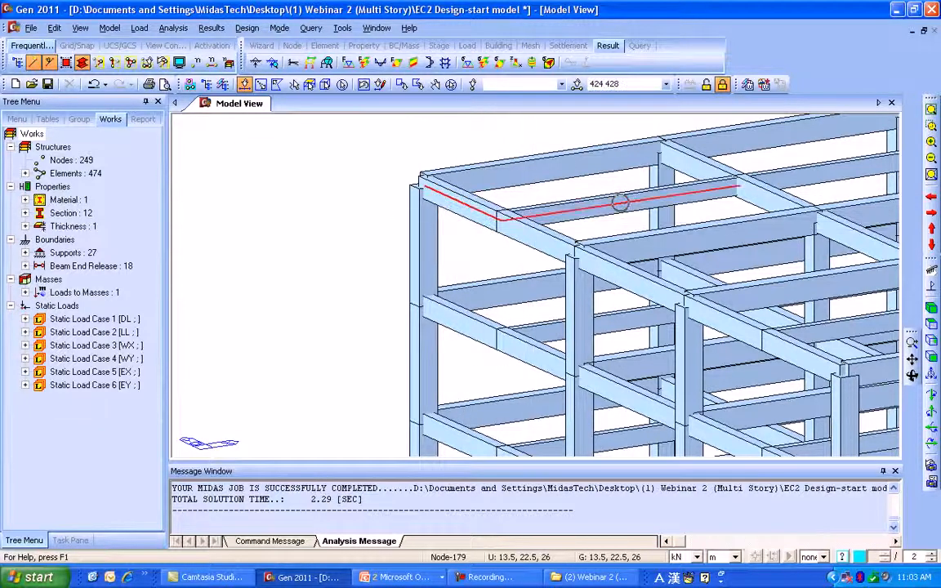
left_click(539, 235)
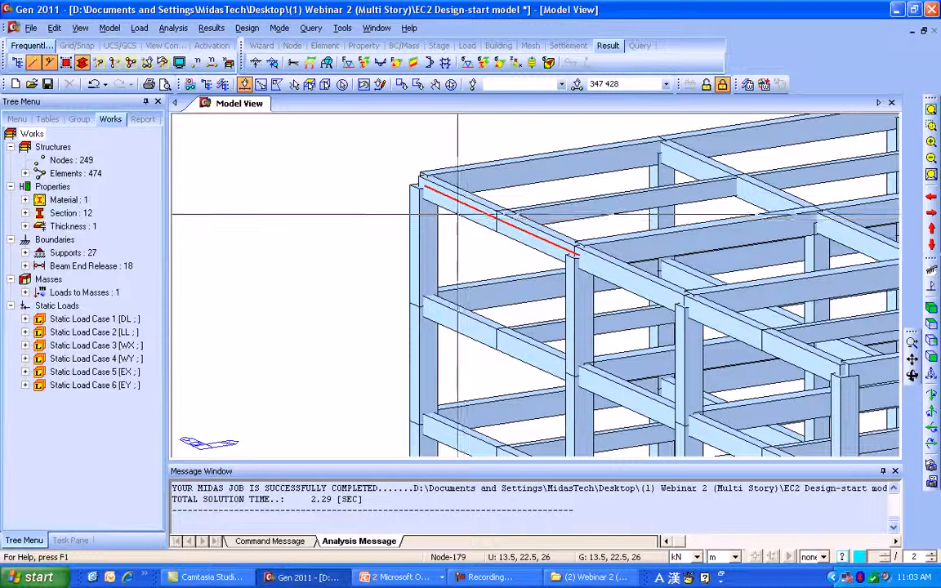
left_click(523, 215)
left_click(537, 246)
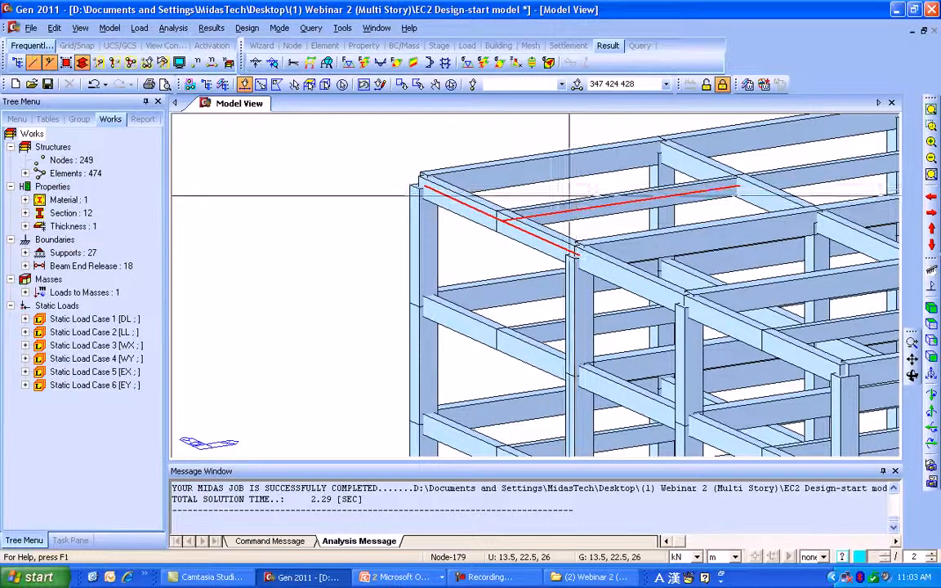
left_click(538, 236)
left_click(473, 210)
left_click(539, 236)
left_click(572, 210)
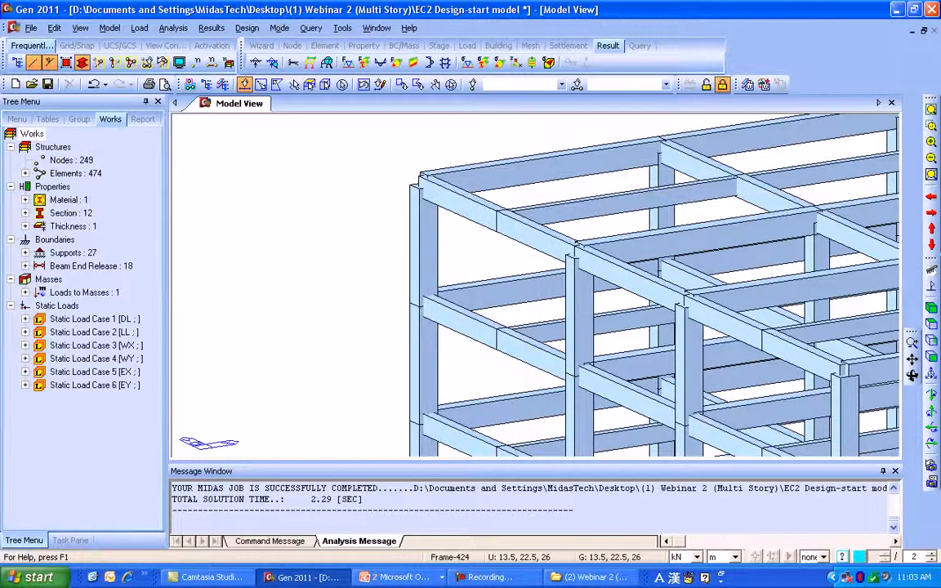
left_click(931, 110)
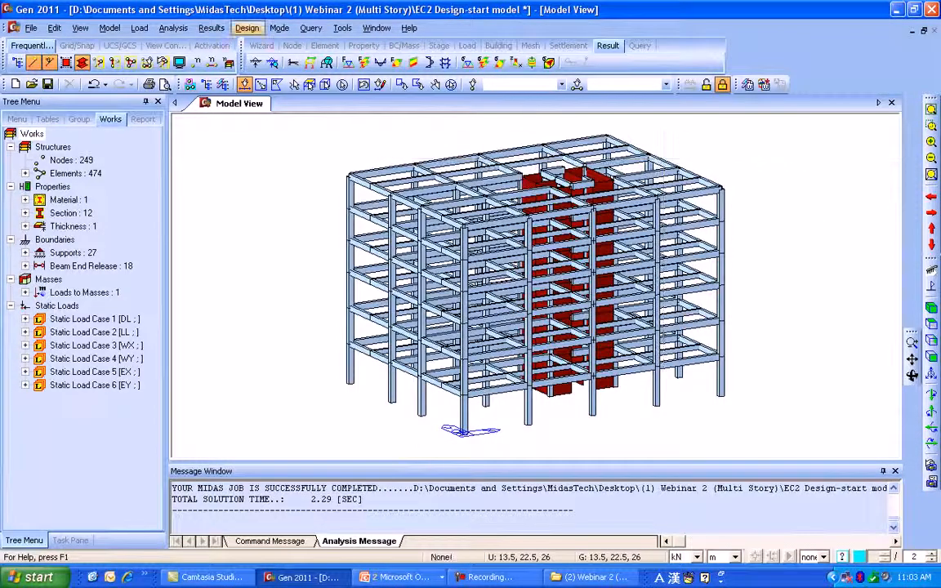
Assign design members automatically for all elements of the model with Member Assignment
left_click(247, 28)
mouse_move(298, 44)
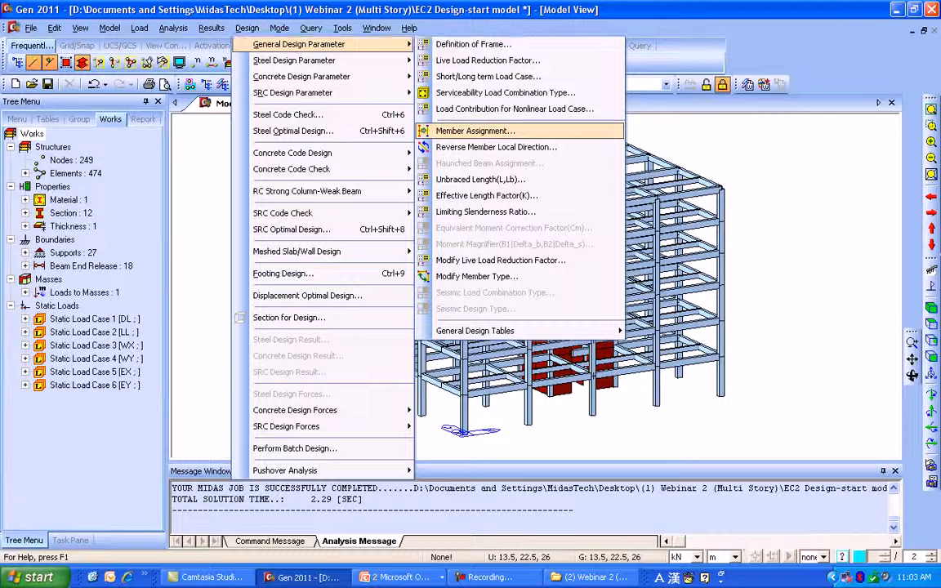
left_click(475, 131)
scroll(78, 286, "down", 3)
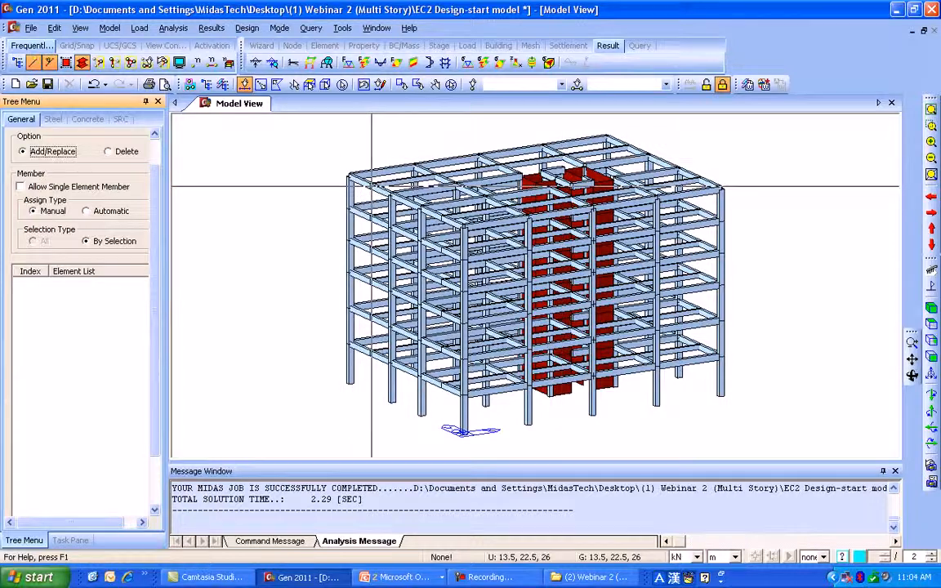
left_click(87, 211)
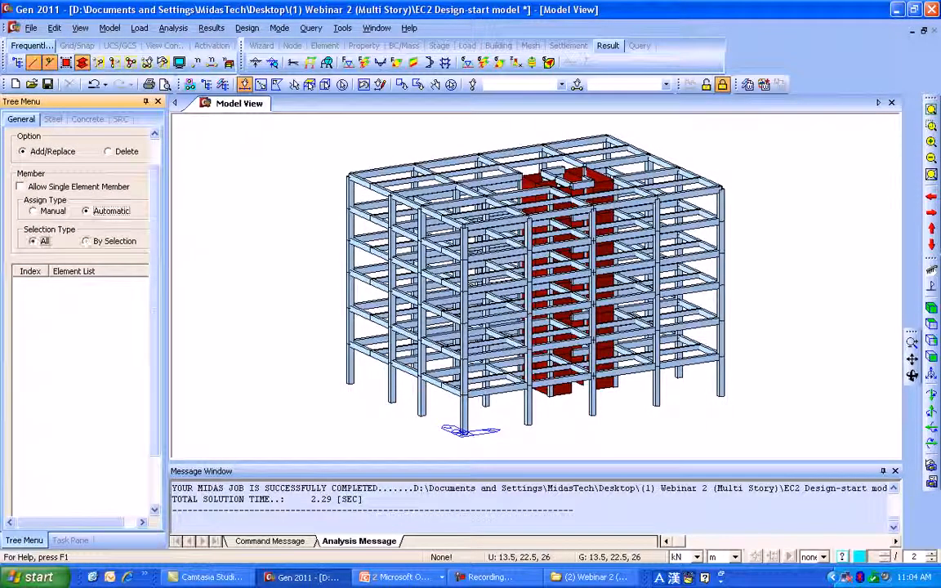
scroll(80, 310, "down", 3)
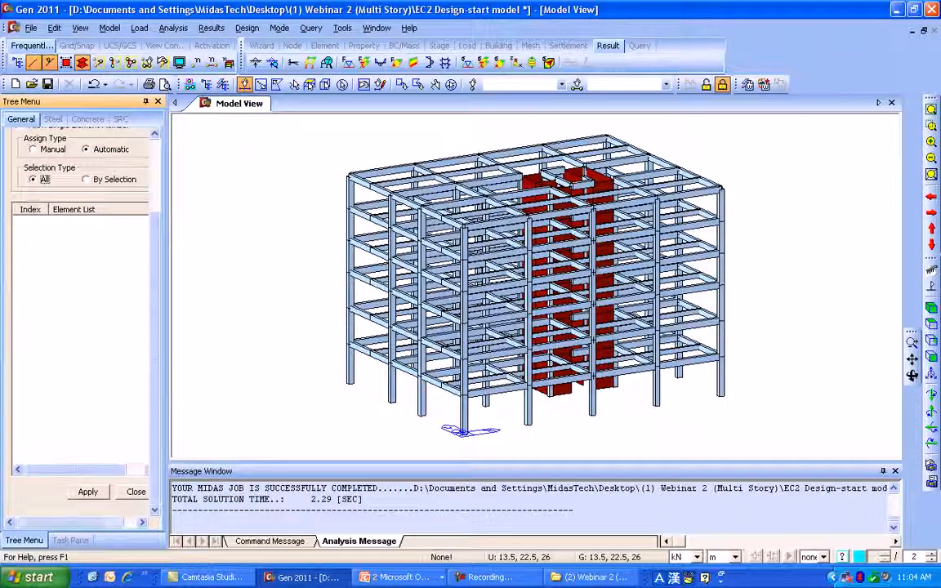
left_click(87, 492)
Examine the assigned members one by one in the element list against the model, and close the member assignment
left_click(65, 233)
left_click(65, 263)
key("Down")
key("Down")
key("Down")
key("Down")
key("Down")
key("Down")
key("Down")
key("Down")
key("Down")
key("Down")
key("Down")
key("Down")
key("Down")
key("Down")
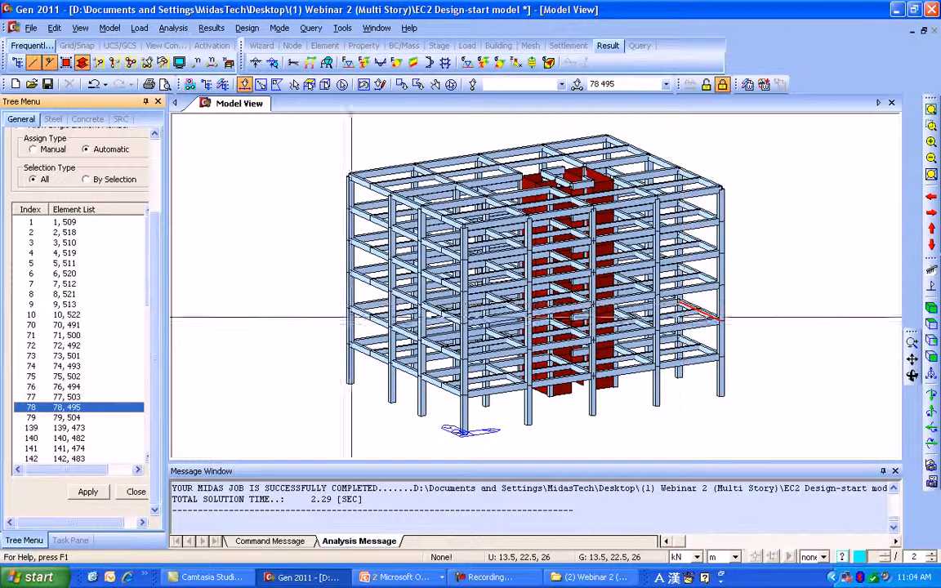
key("Down")
key("Down")
key("Down")
key("Down")
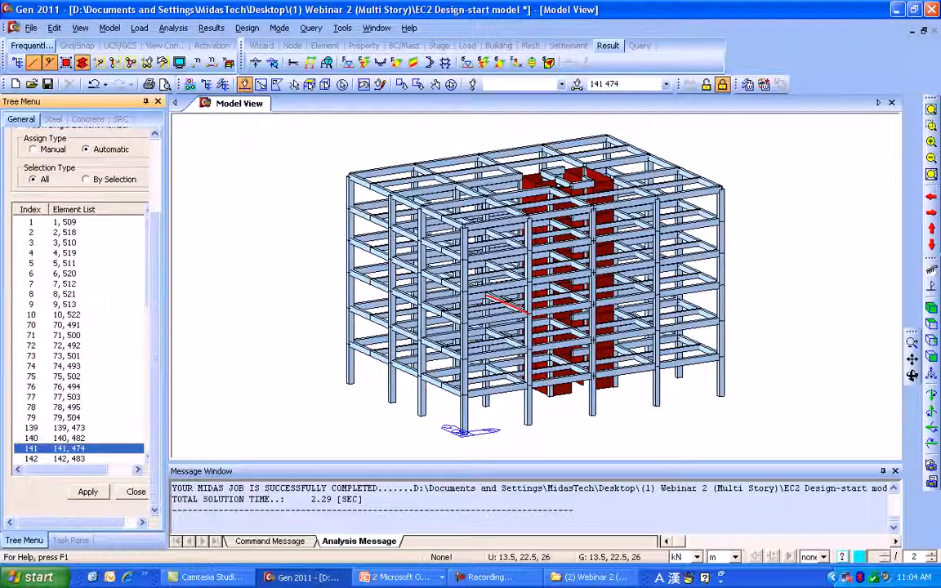
left_click(135, 492)
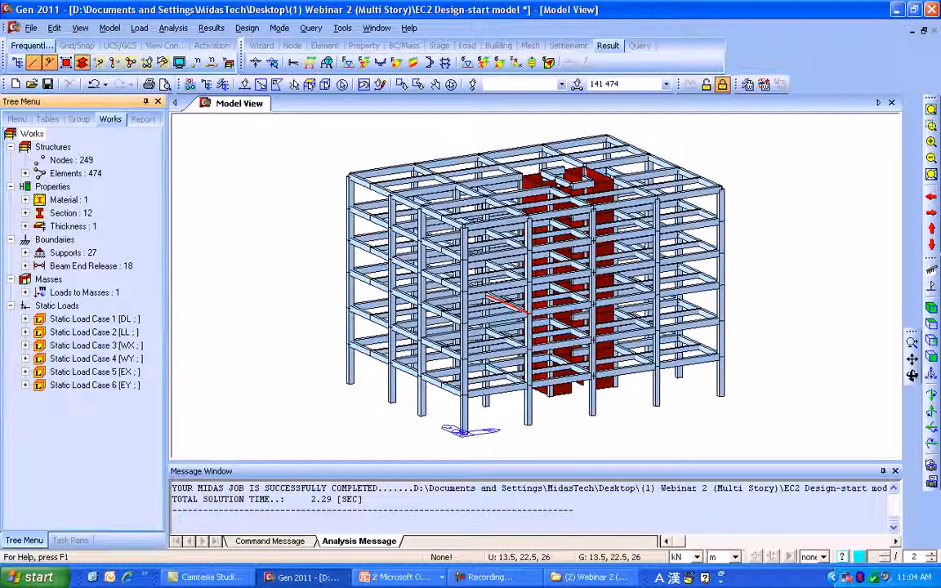
Start Modify Live Load Reduction Factor with All Forces as the applied components and clear the element selection
left_click(246, 28)
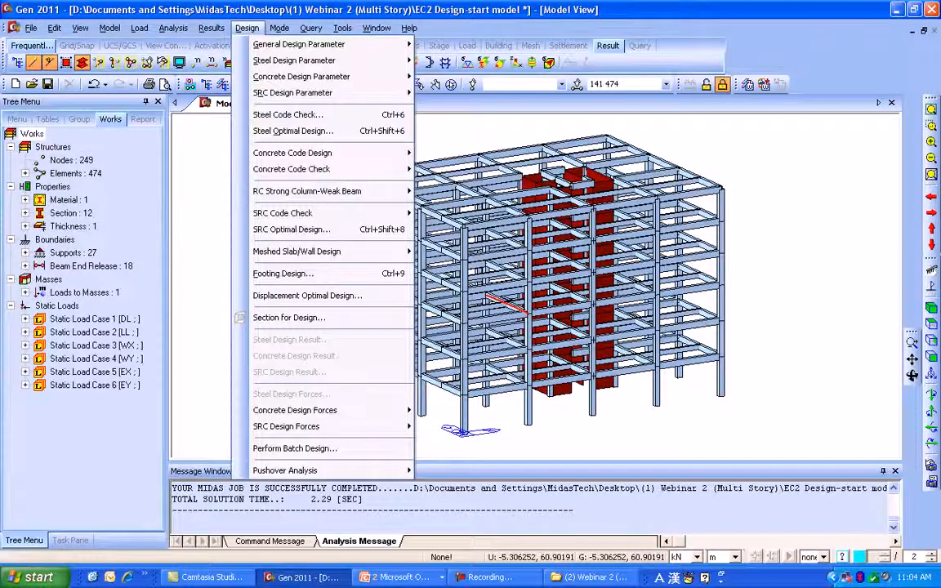
mouse_move(299, 45)
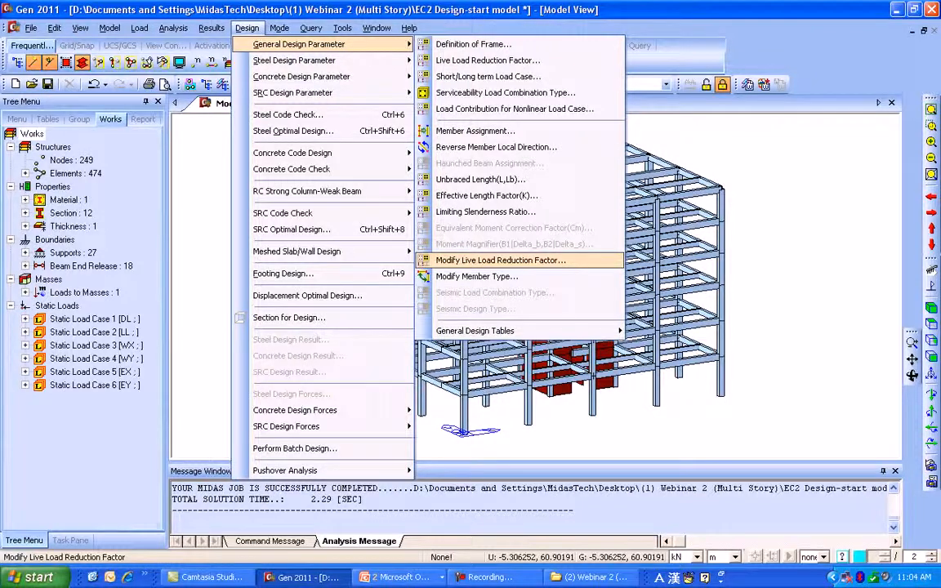
left_click(501, 261)
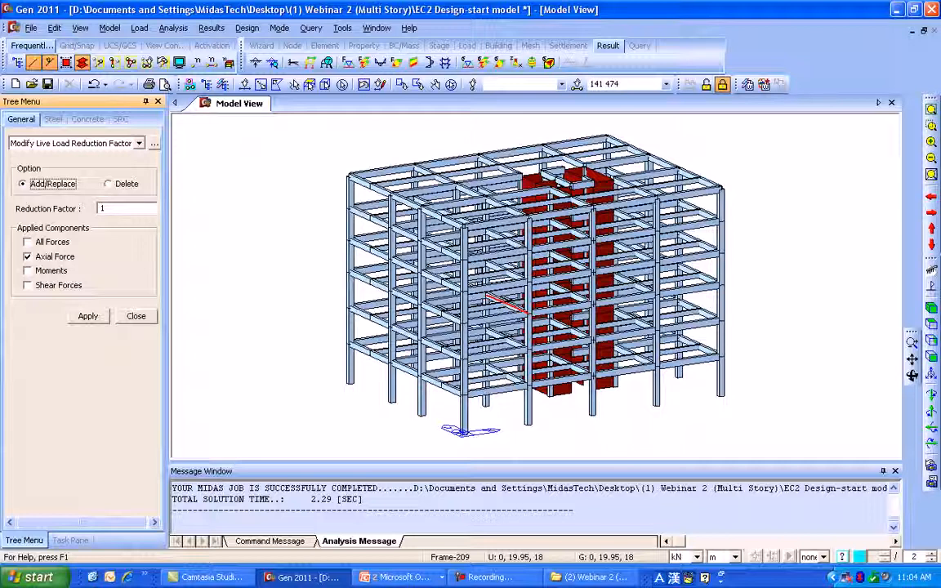
key("Tab")
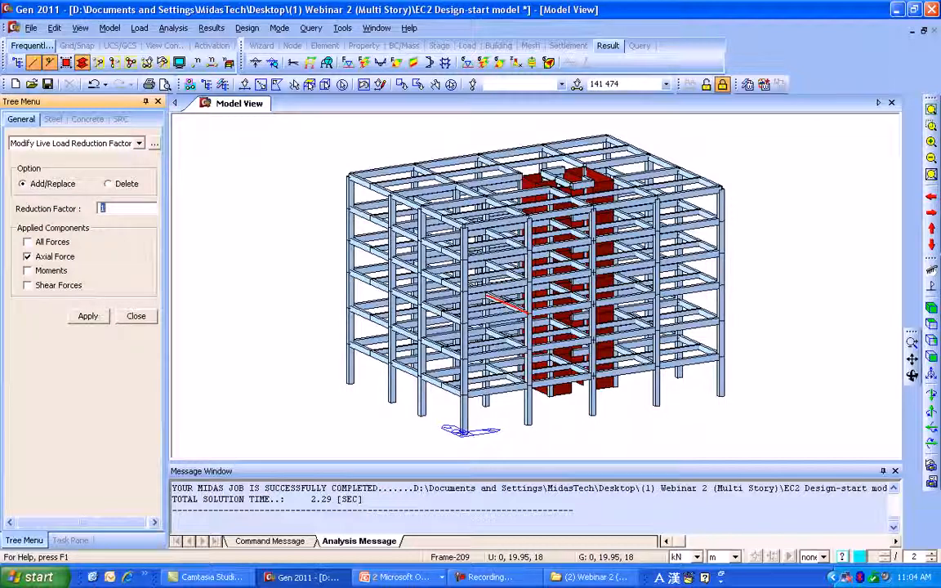
left_click(28, 242)
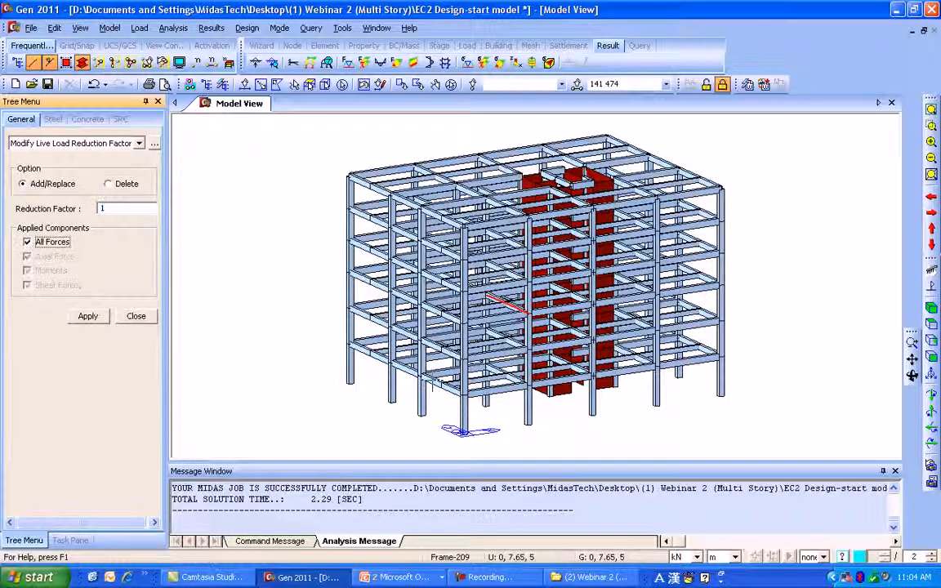
left_click(451, 84)
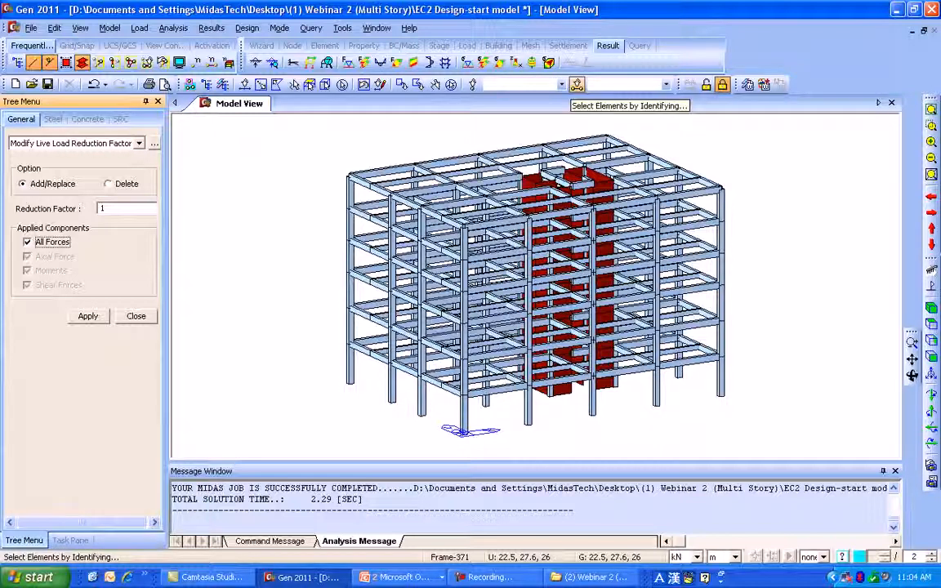
Select the columns and walls above story 1F and assign them a live load reduction factor of 0.82
left_click(577, 85)
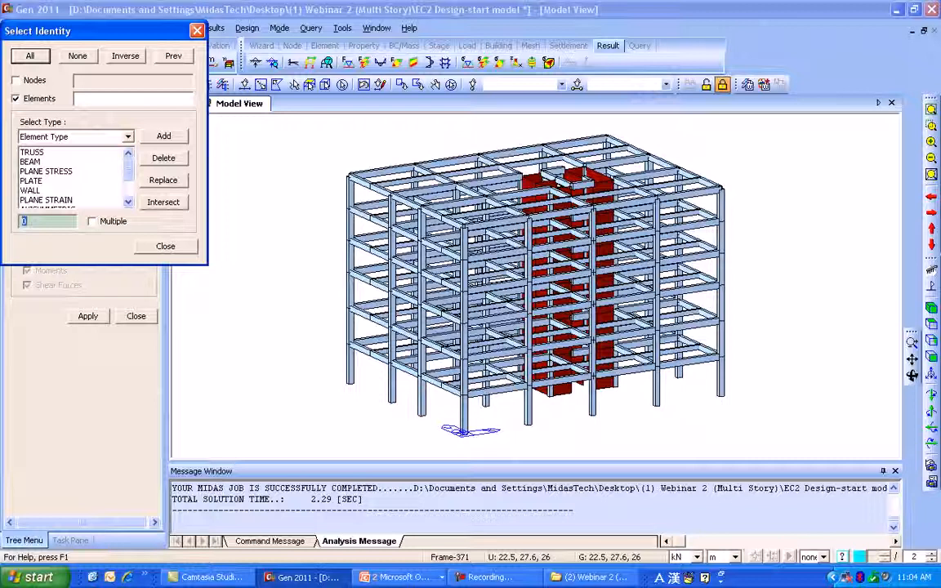
left_click(49, 137)
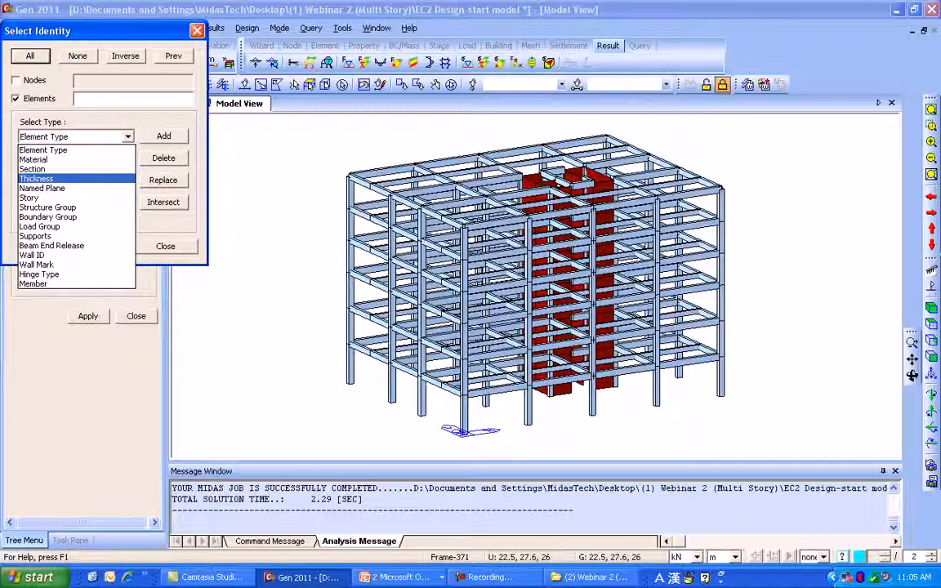
left_click(29, 198)
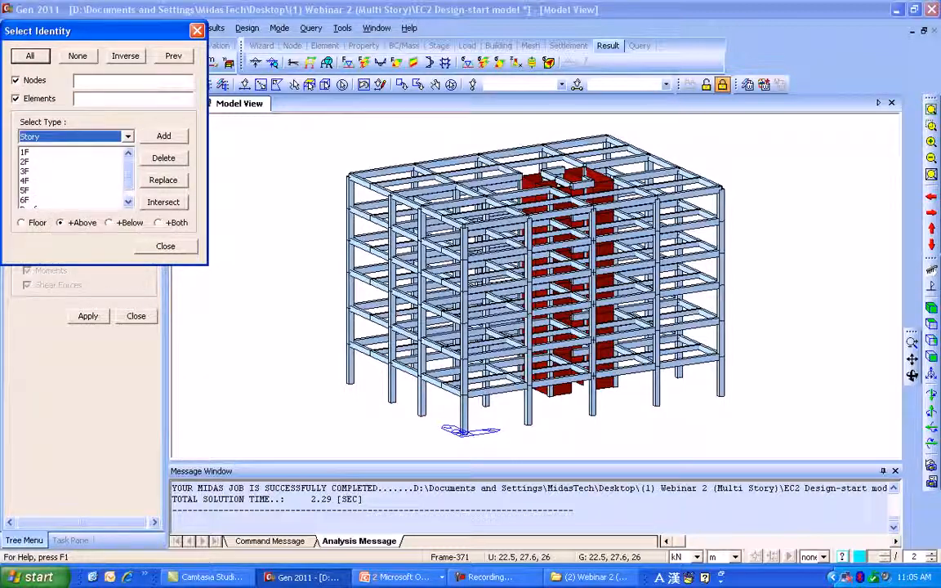
left_click(164, 136)
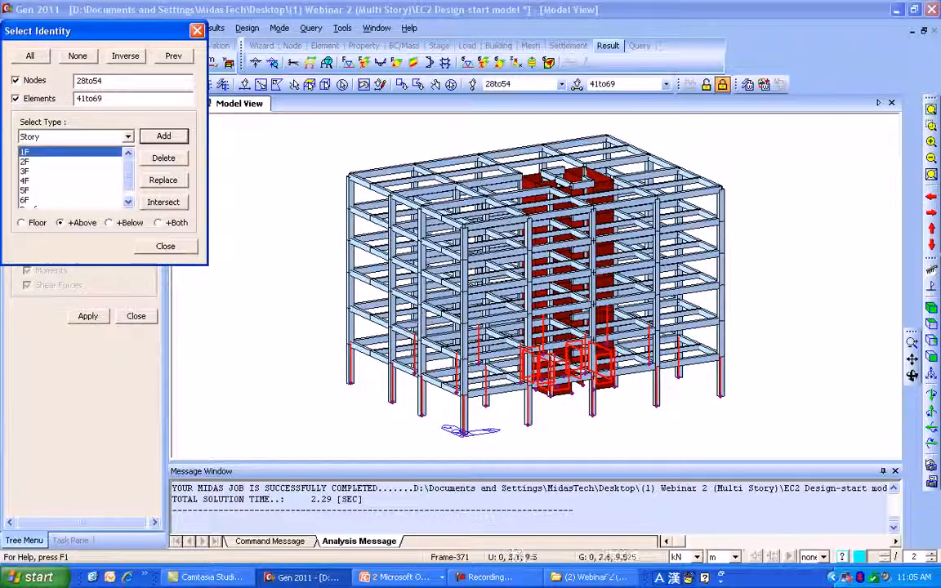
left_click(165, 246)
left_click_drag(107, 209, 96, 209)
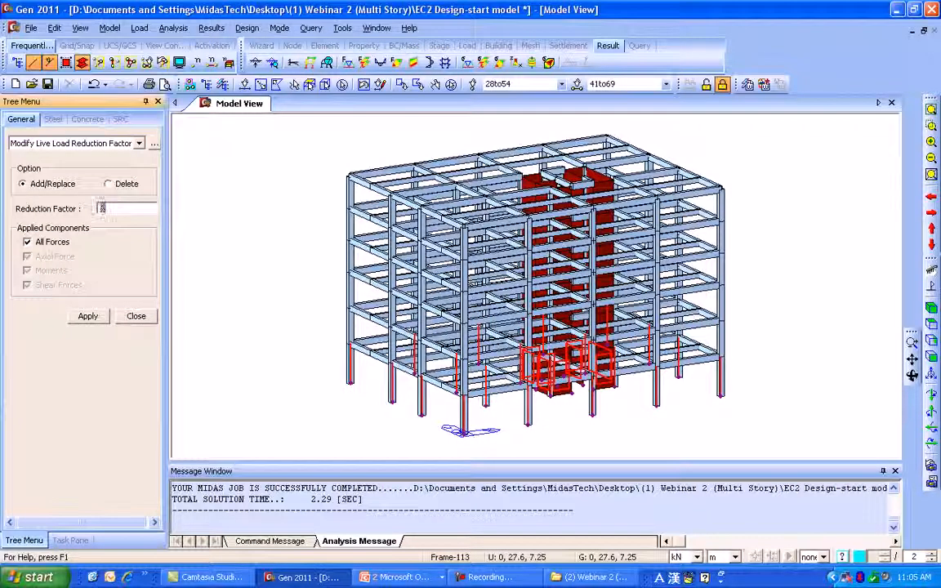
type("0.8")
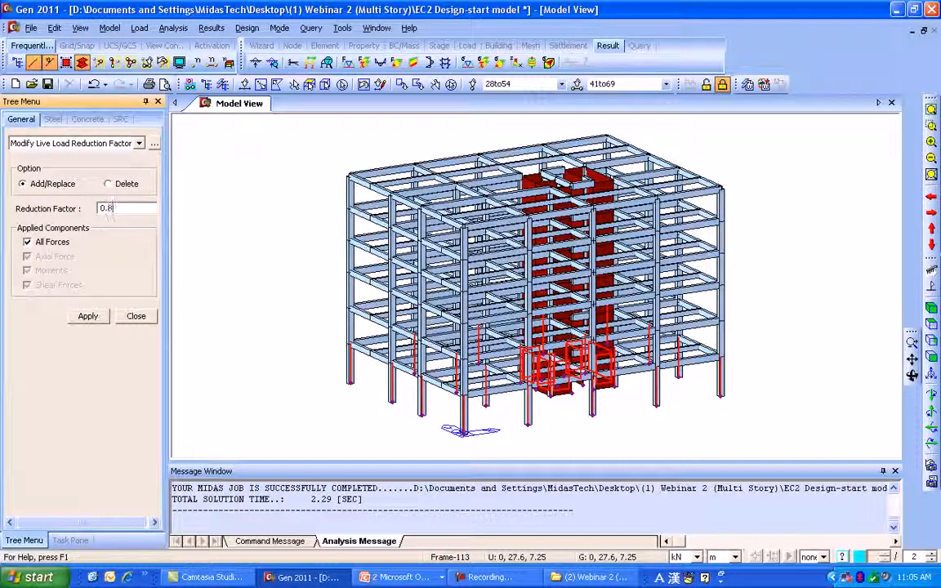
type("2")
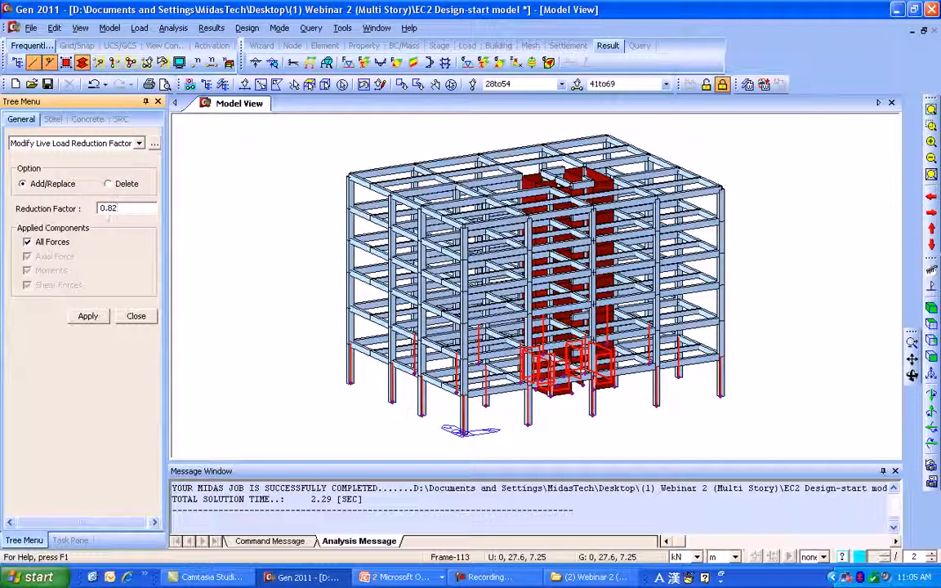
left_click_drag(120, 209, 98, 208)
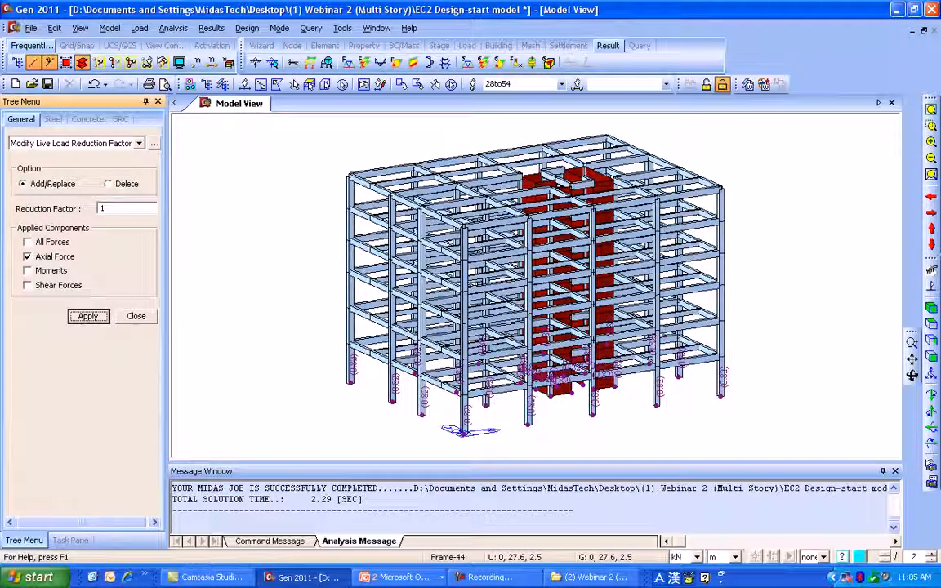
Assign a live load reduction factor of 0.85 for all forces to the columns and walls above story 2F, excluding its floor elements
left_click(27, 242)
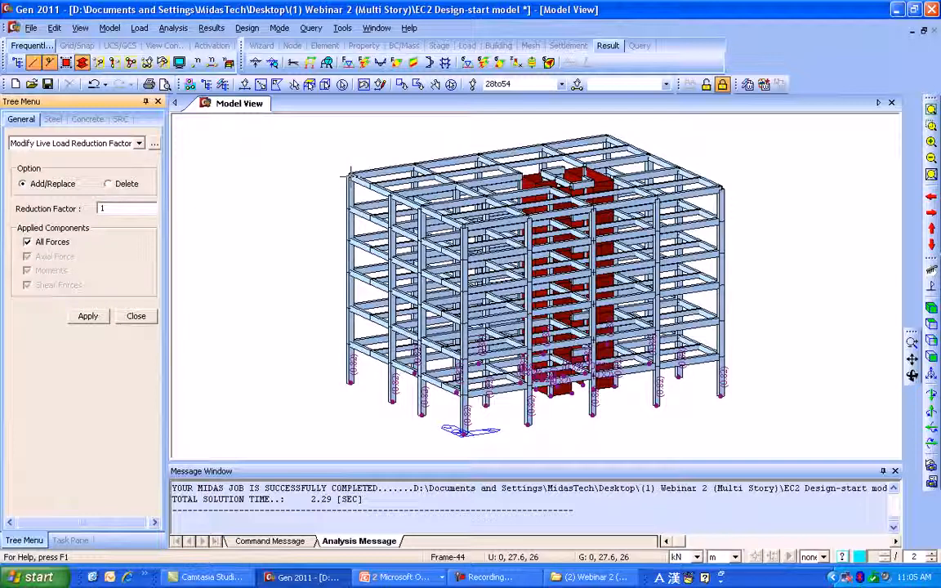
left_click(578, 85)
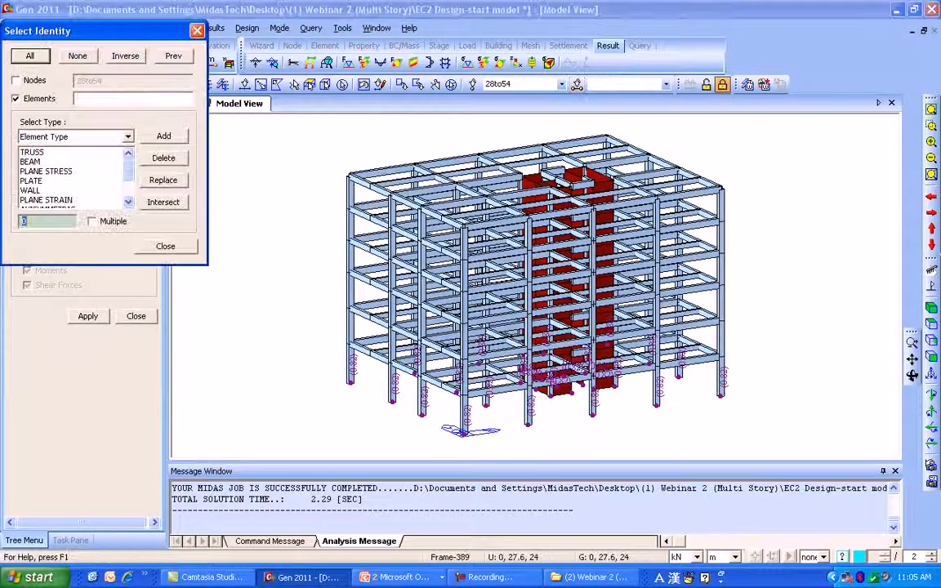
left_click(55, 139)
left_click(48, 198)
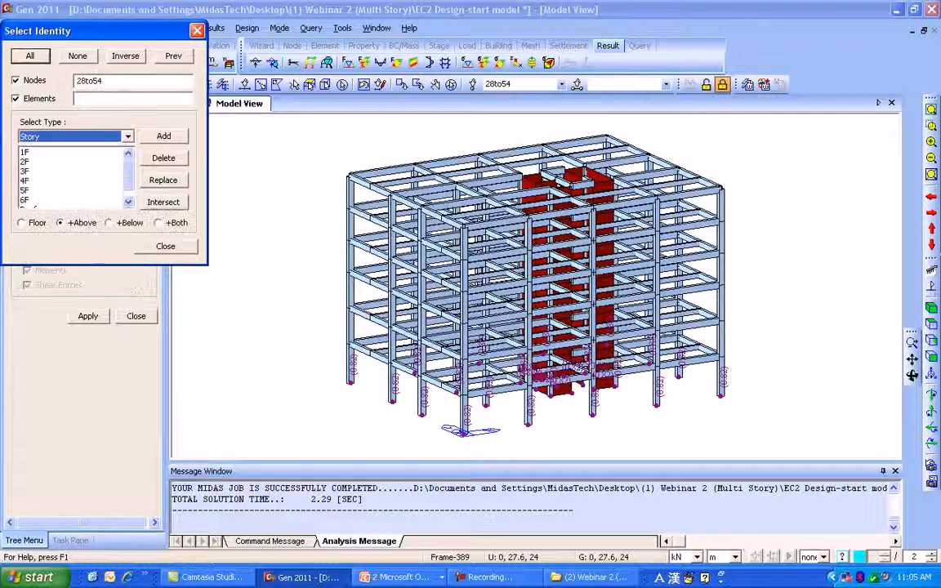
left_click(40, 162)
left_click(164, 136)
left_click(22, 224)
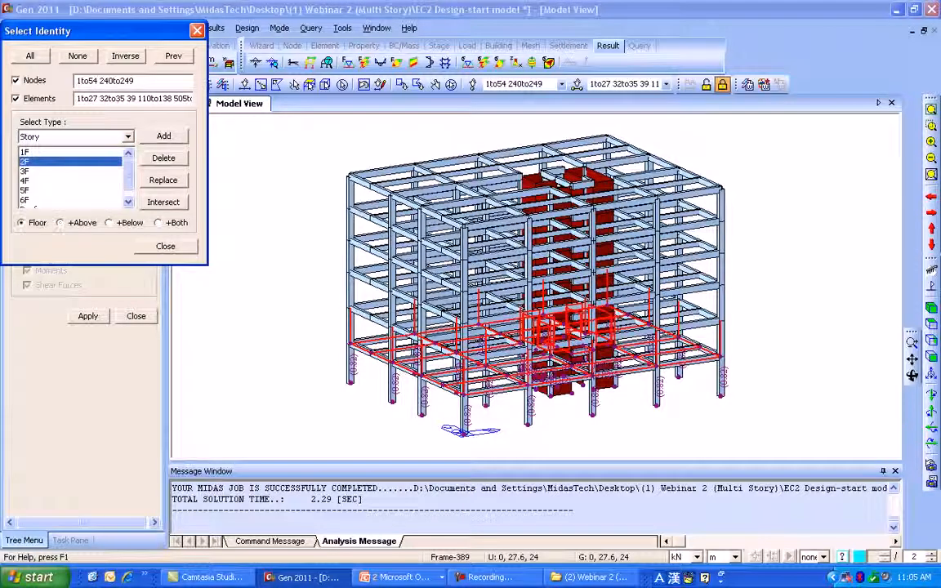
left_click(163, 158)
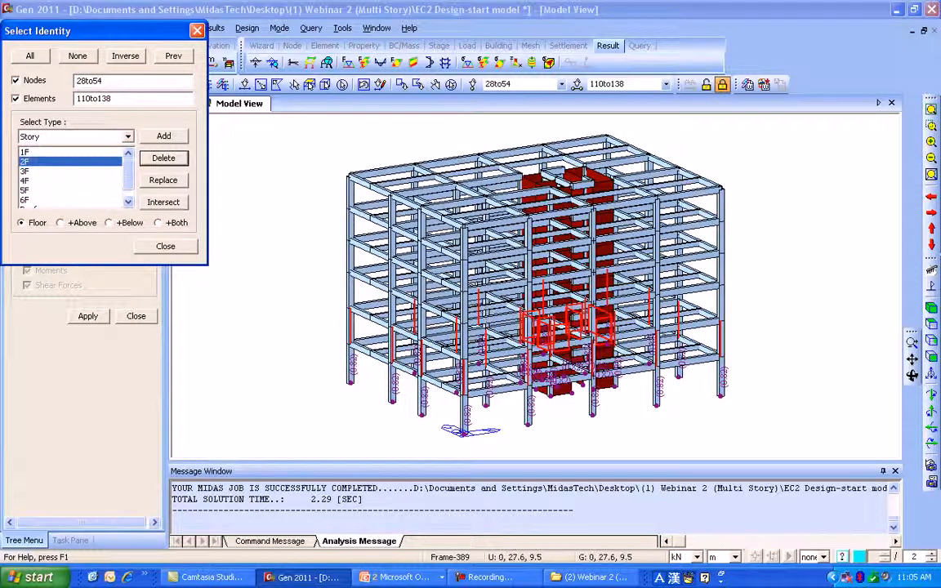
left_click(166, 246)
double_click(102, 208)
type("0.85")
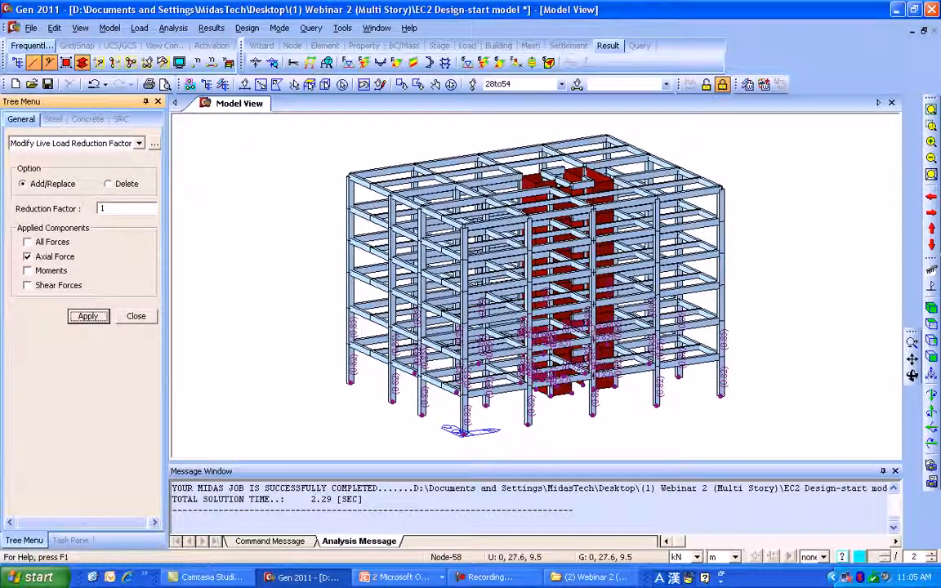
Select the elements above story 3F and remove its floor elements, keeping only the columns and walls selected
left_click(577, 84)
left_click(127, 136)
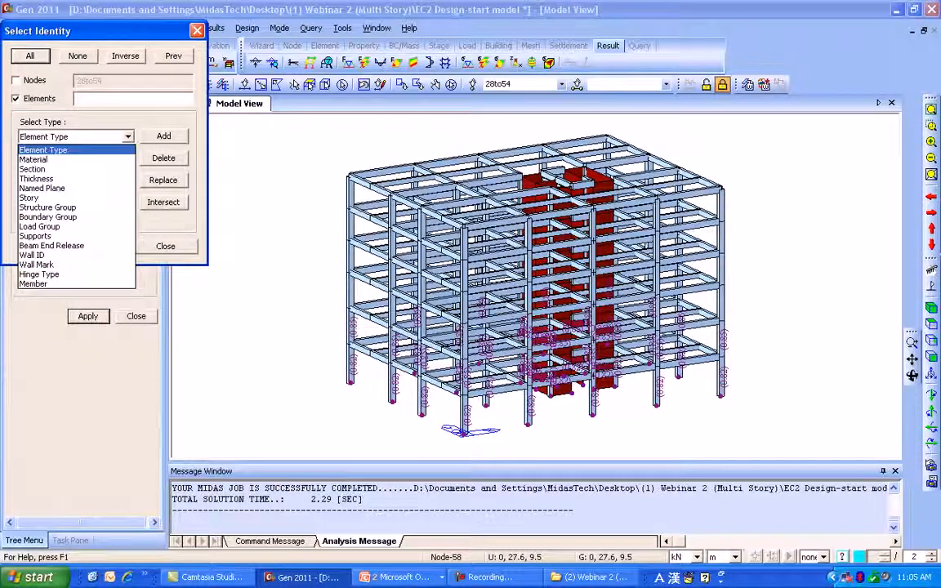
left_click(73, 198)
left_click(69, 170)
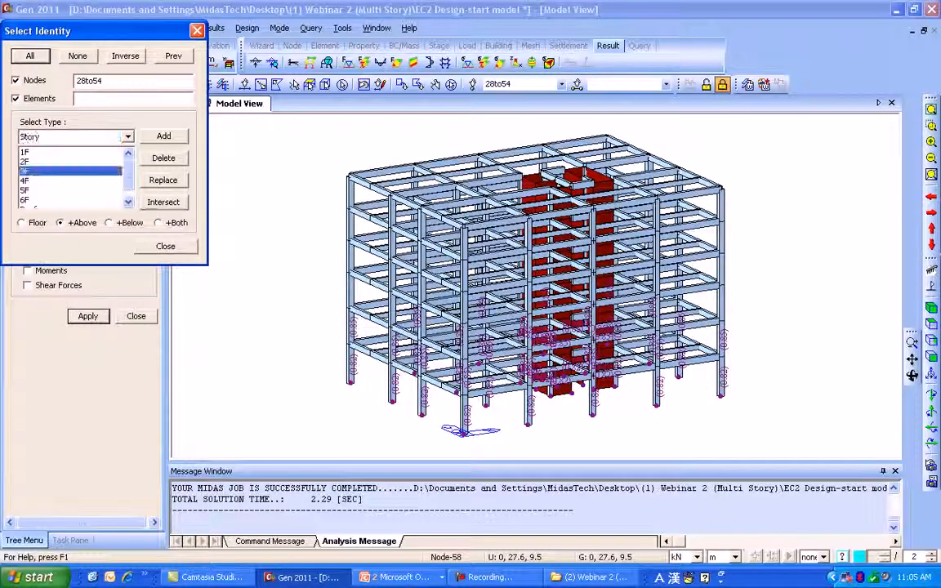
left_click(163, 135)
left_click(22, 222)
left_click(163, 157)
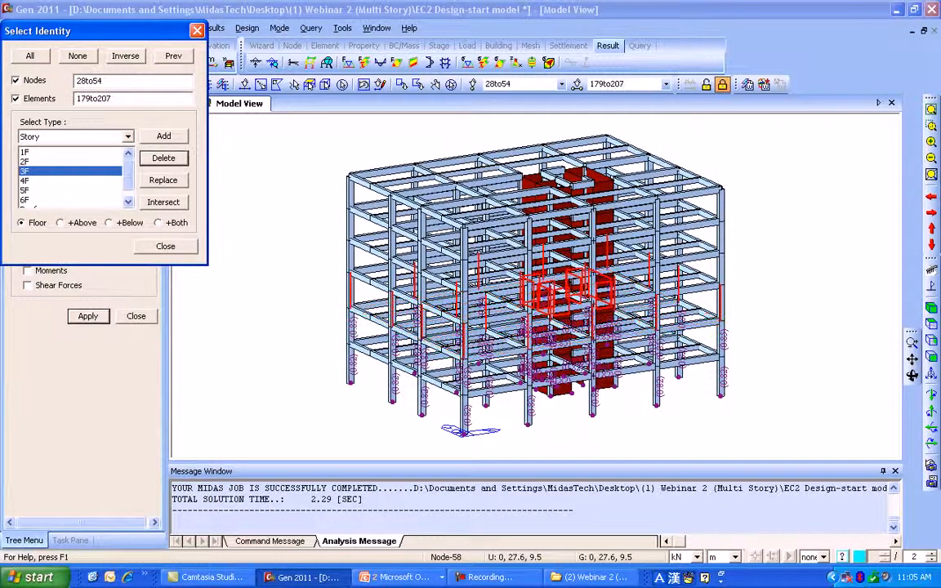
Assign a live load reduction factor of 0.9 for all forces to the selected columns and walls, and close the settings
left_click(165, 246)
left_click(27, 242)
left_click(101, 209)
type("0.9")
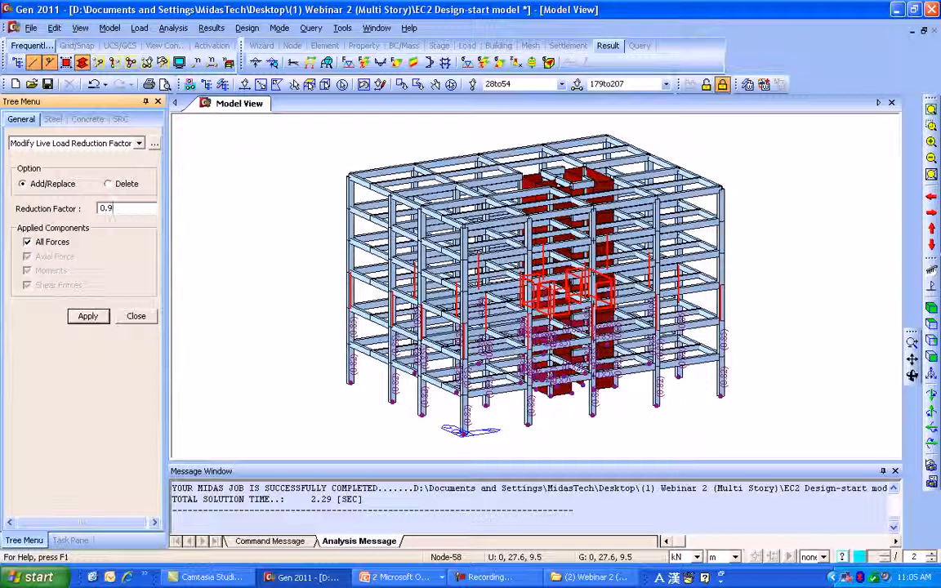
left_click(88, 316)
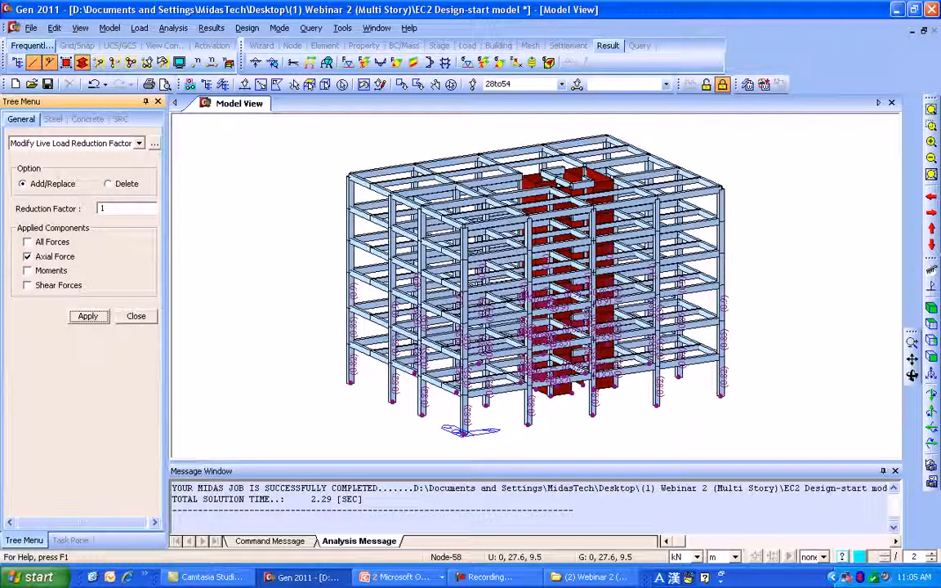
left_click(136, 317)
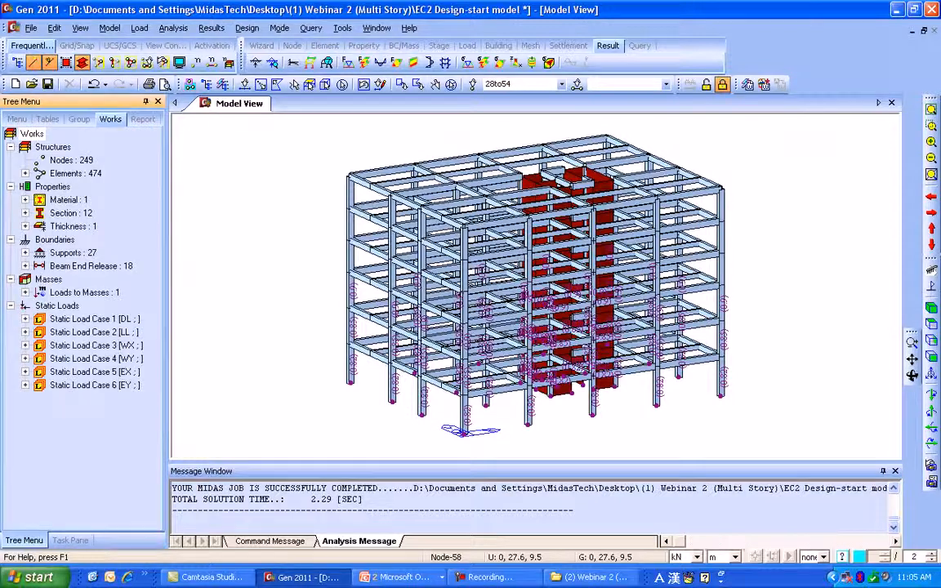
Assign an unbraced length setting to all members, with Ly and Lz at 0 m and the laterally unbraced length not considered
left_click(246, 28)
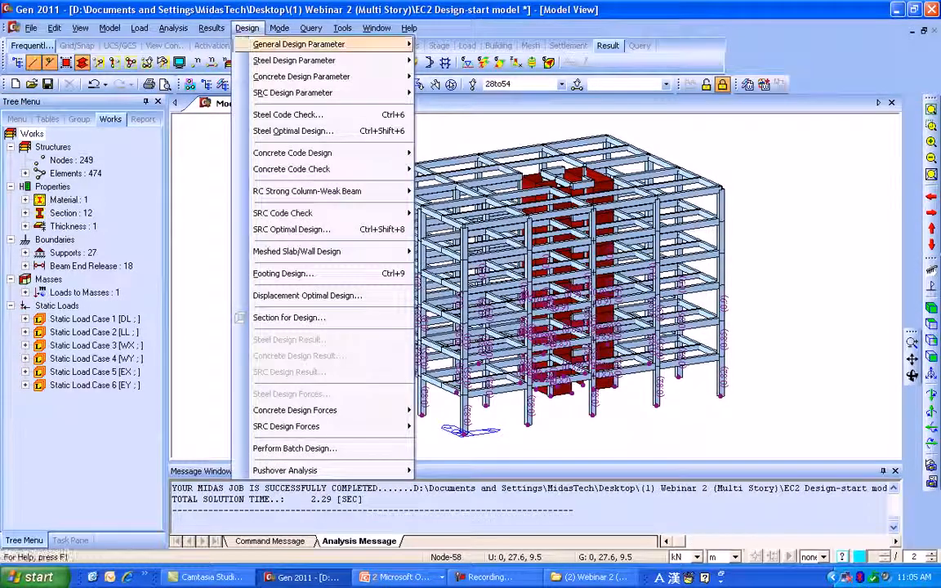
mouse_move(327, 44)
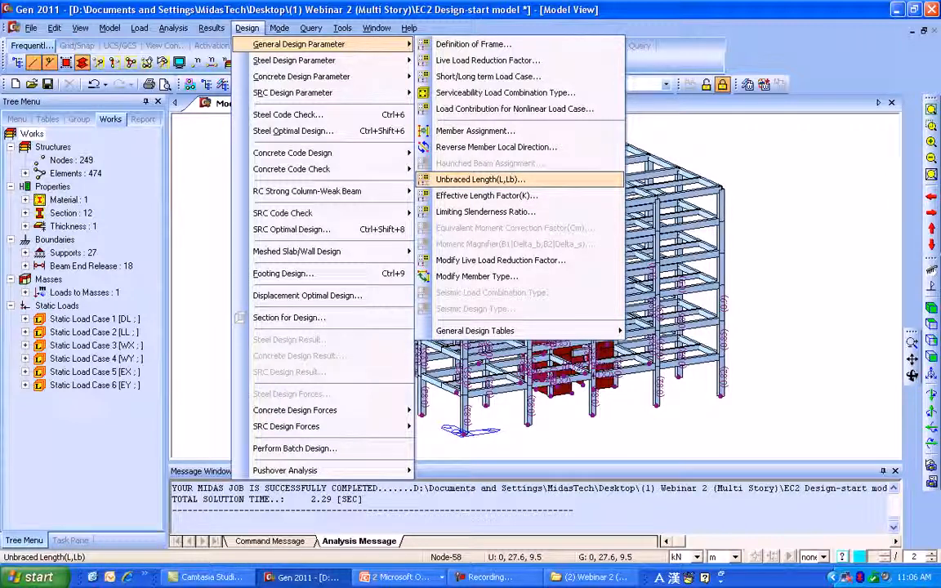
key("Return")
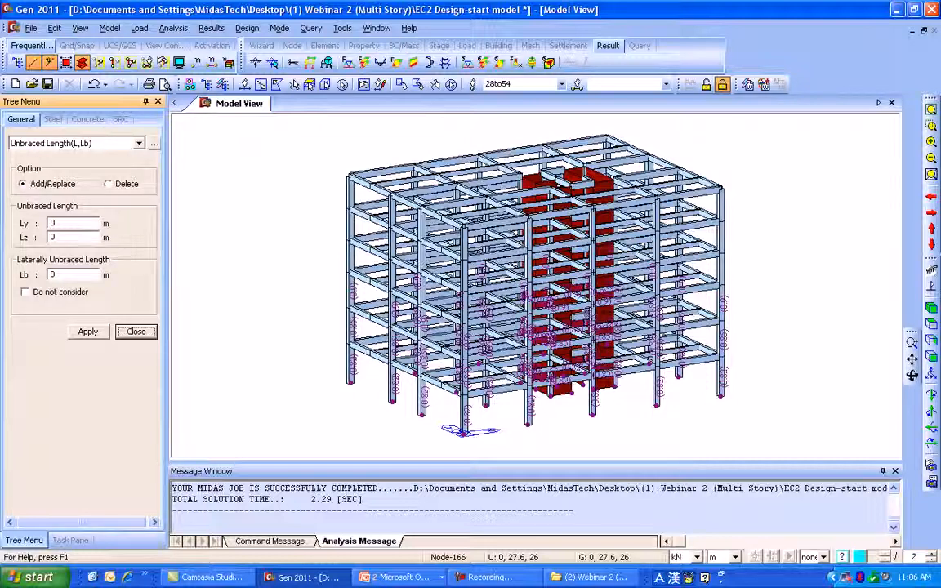
left_click_drag(60, 237, 44, 237)
left_click(56, 223)
left_click(54, 238)
left_click(55, 276)
left_click(25, 292)
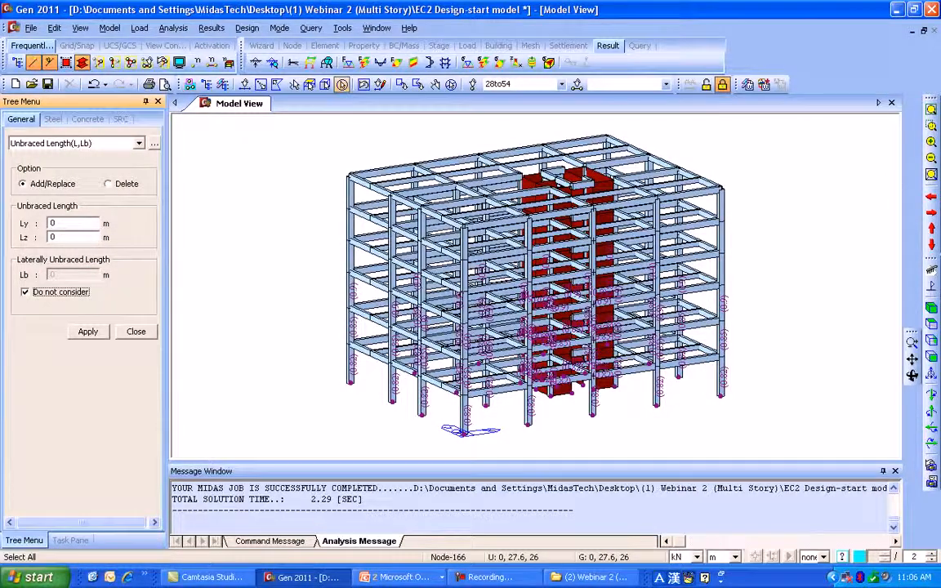
left_click(342, 84)
left_click(88, 331)
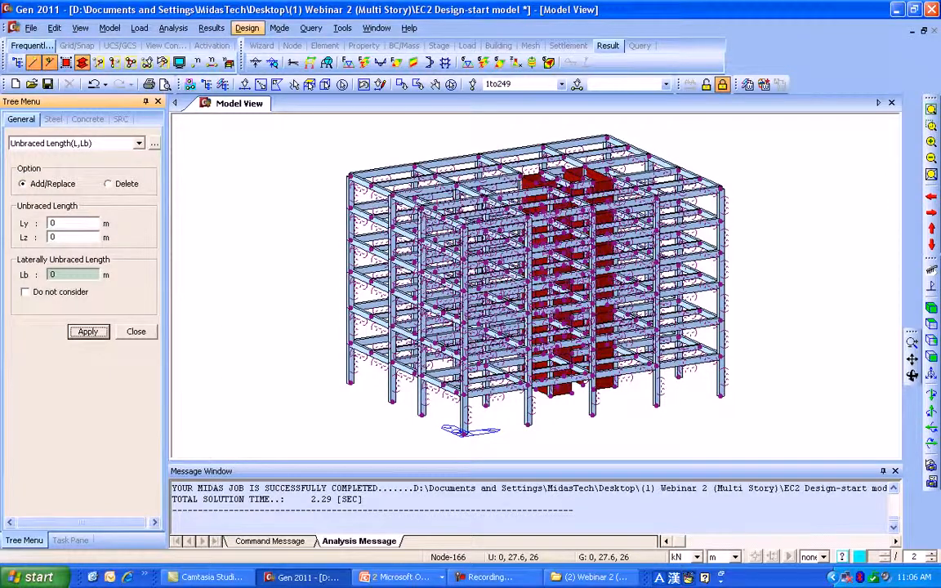
Accept the Eurocode2:04 recommended partial safety factors for the concrete and steel material properties
left_click(247, 28)
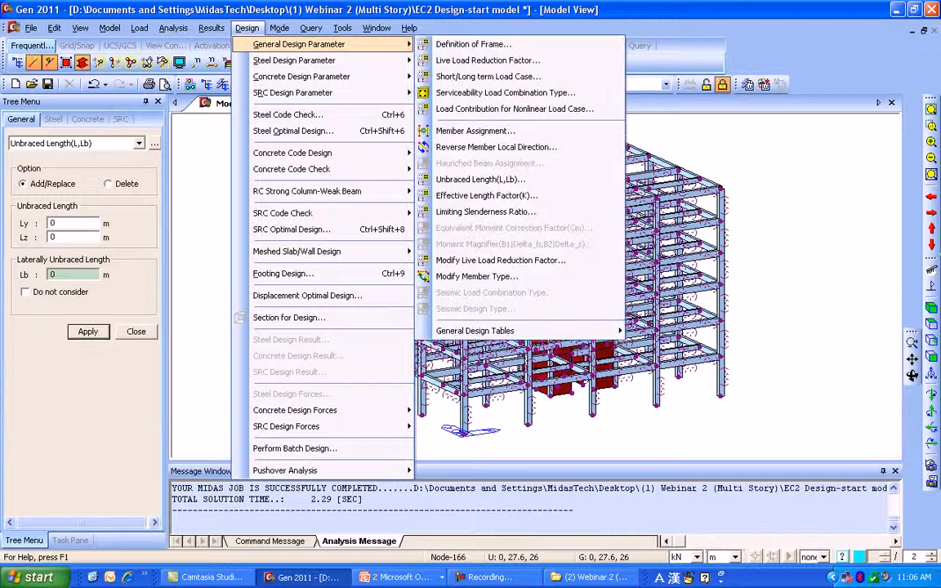
mouse_move(301, 76)
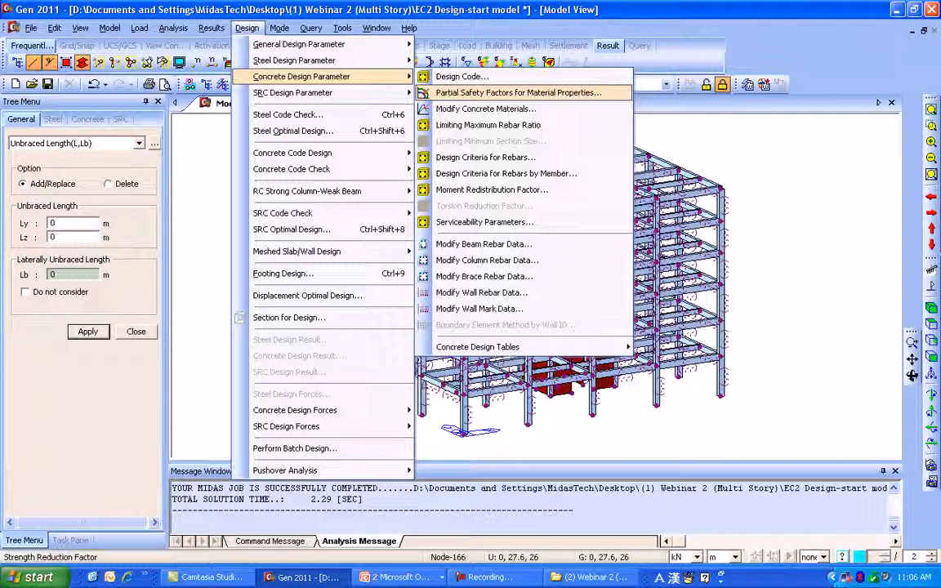
left_click(518, 93)
left_click_drag(458, 174, 355, 162)
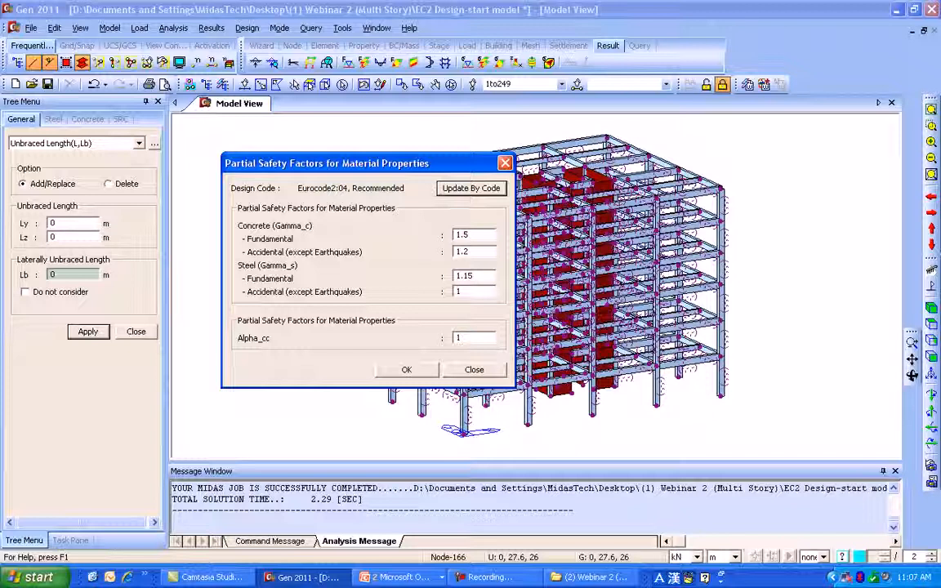
left_click(407, 370)
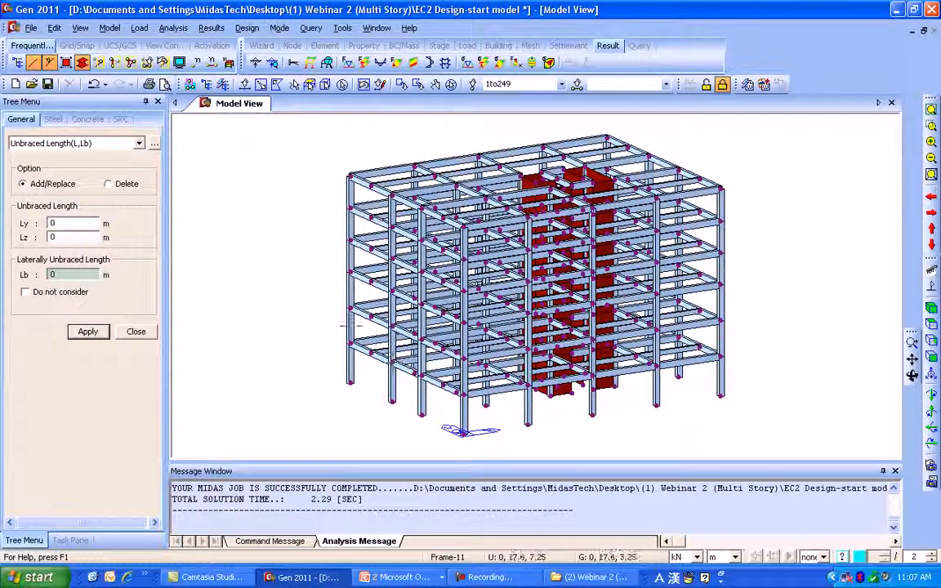
Assign EN04(RC) rebar to the C30/37 concrete material, with Class B main rebar and Class A sub-rebar
left_click(246, 28)
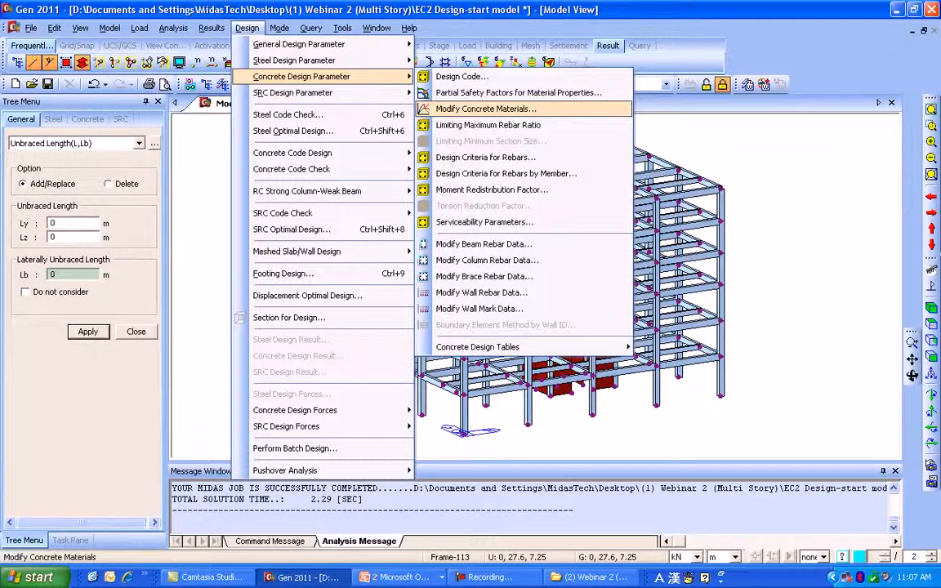
left_click(486, 108)
left_click(384, 193)
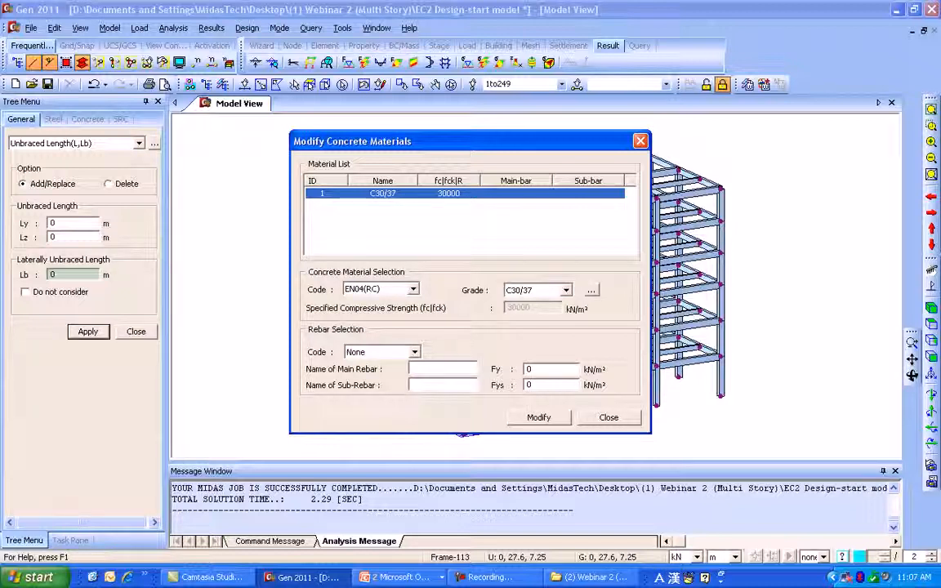
left_click(415, 353)
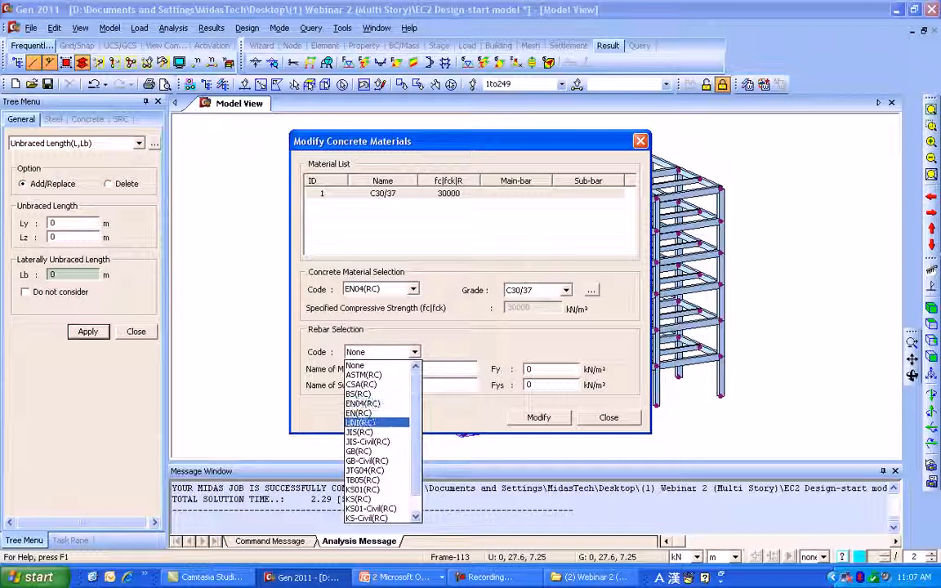
left_click(362, 404)
left_click(445, 368)
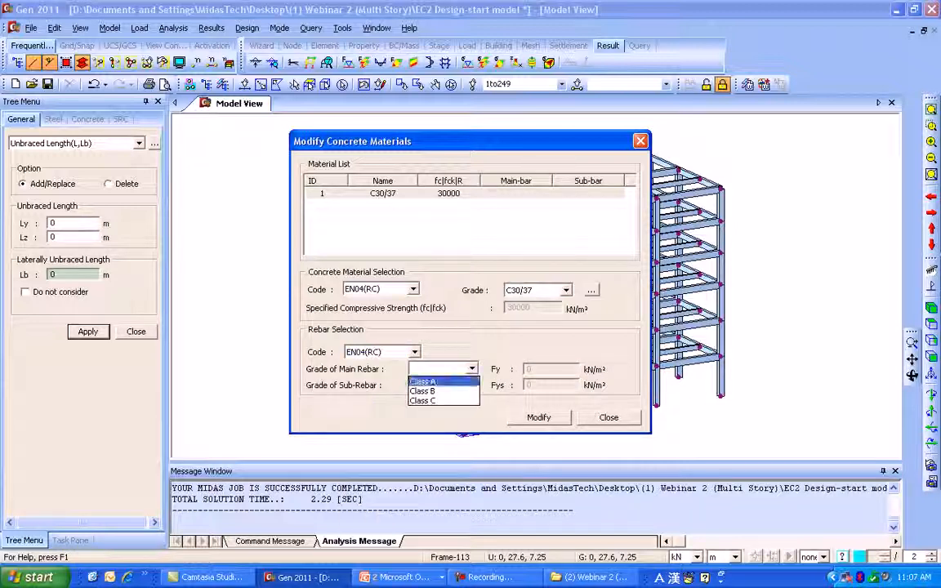
left_click(425, 391)
left_click(471, 384)
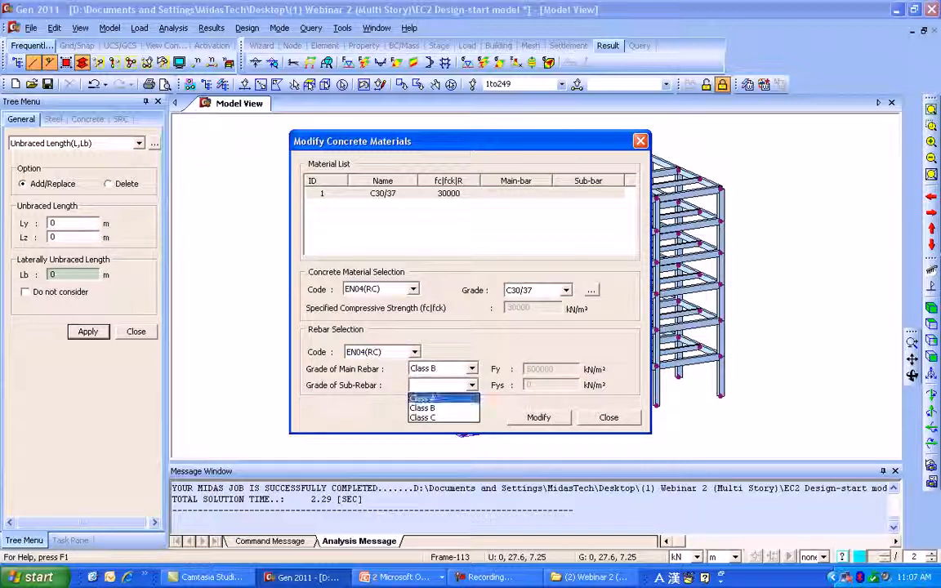
left_click(425, 396)
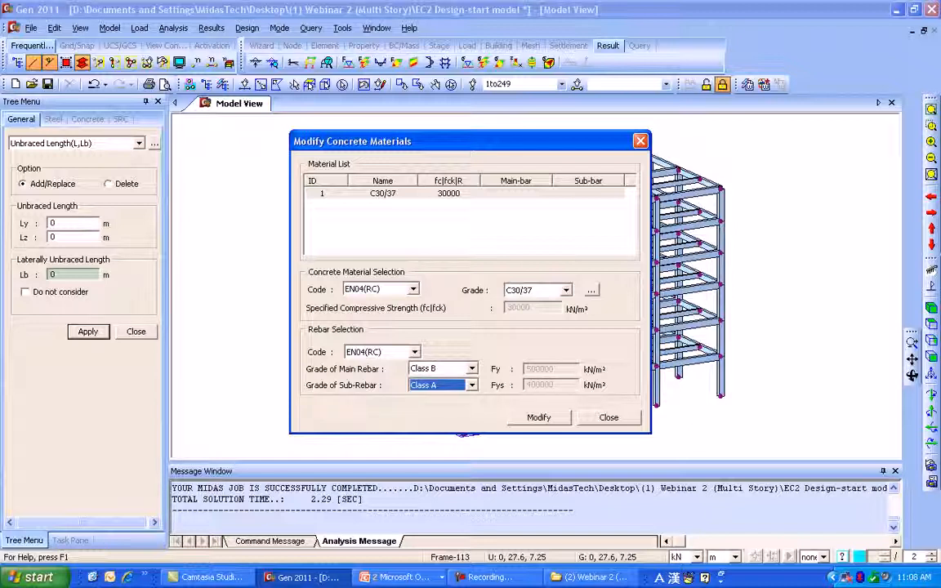
left_click(523, 418)
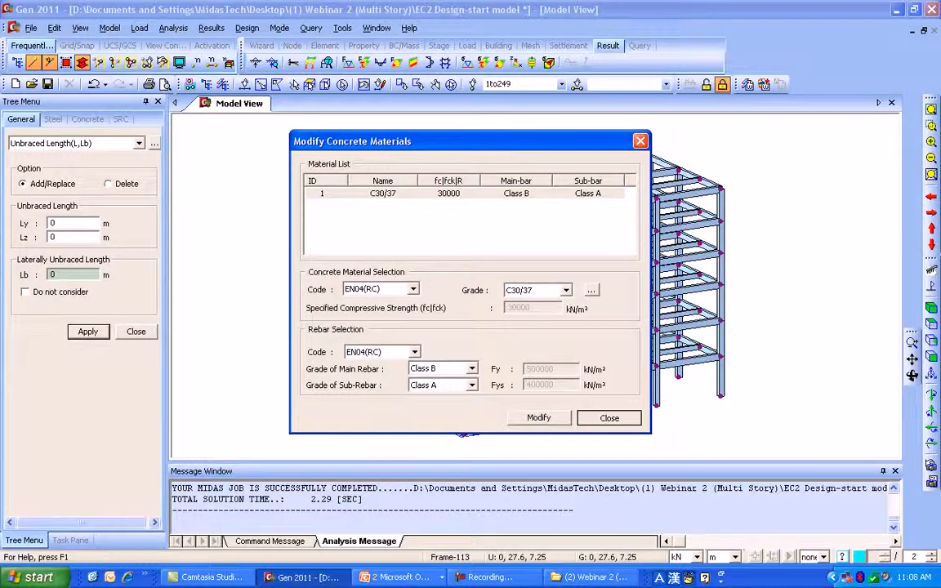
left_click(609, 417)
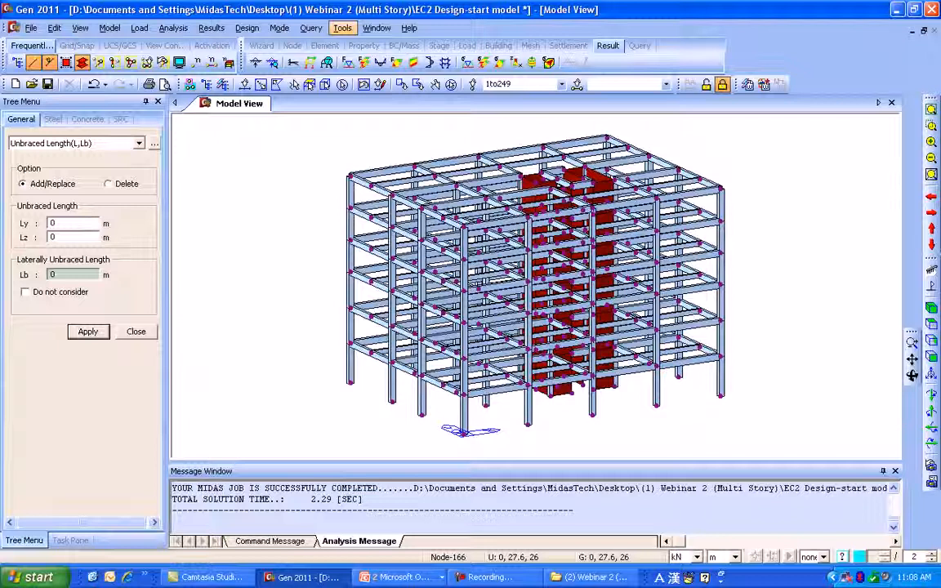
Set the rebar material code for concrete design to ASTM(RC) in the program's design preferences
left_click(342, 27)
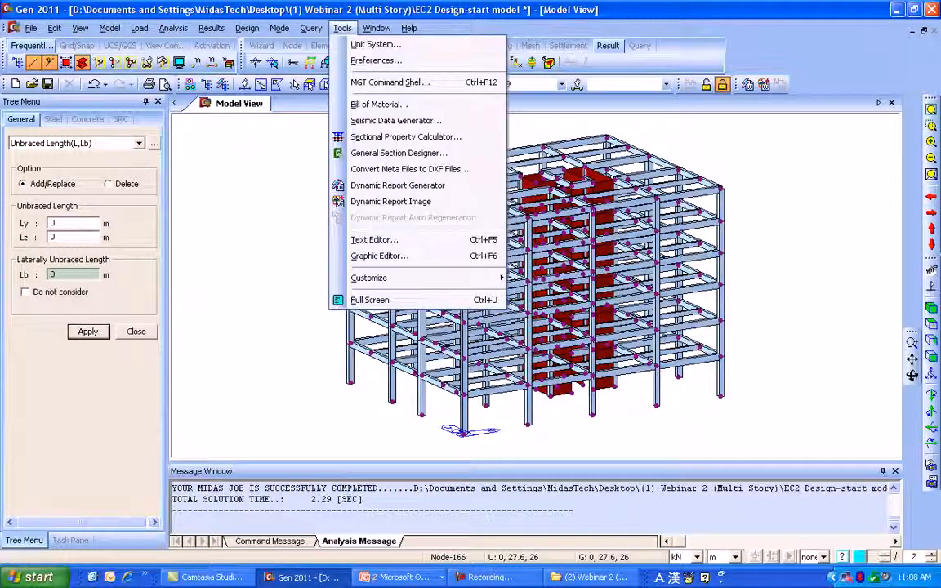
left_click(383, 58)
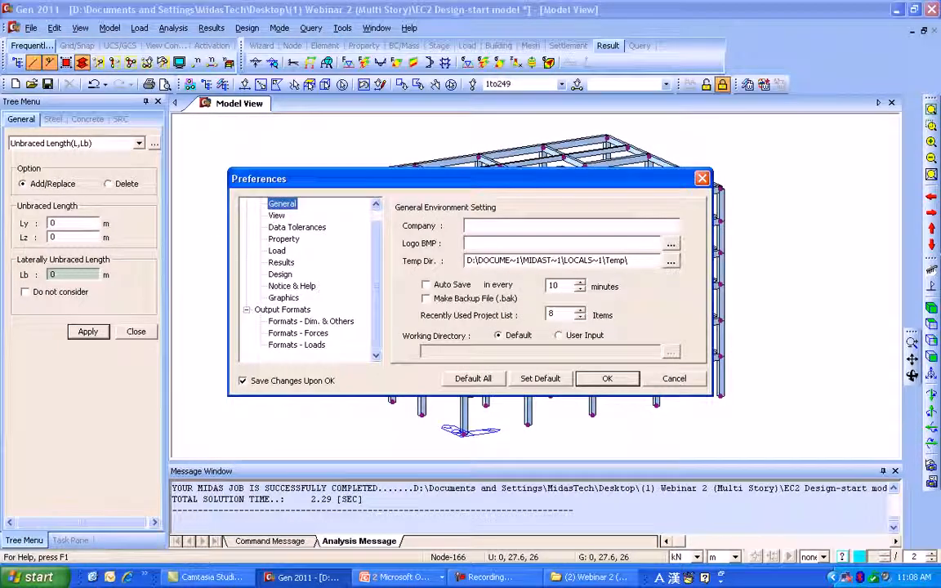
left_click(281, 274)
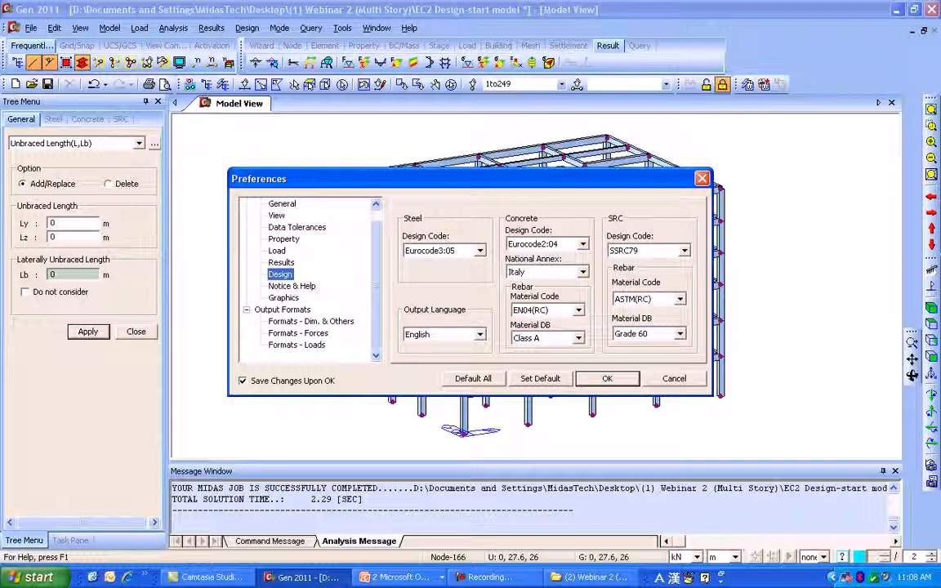
left_click(577, 310)
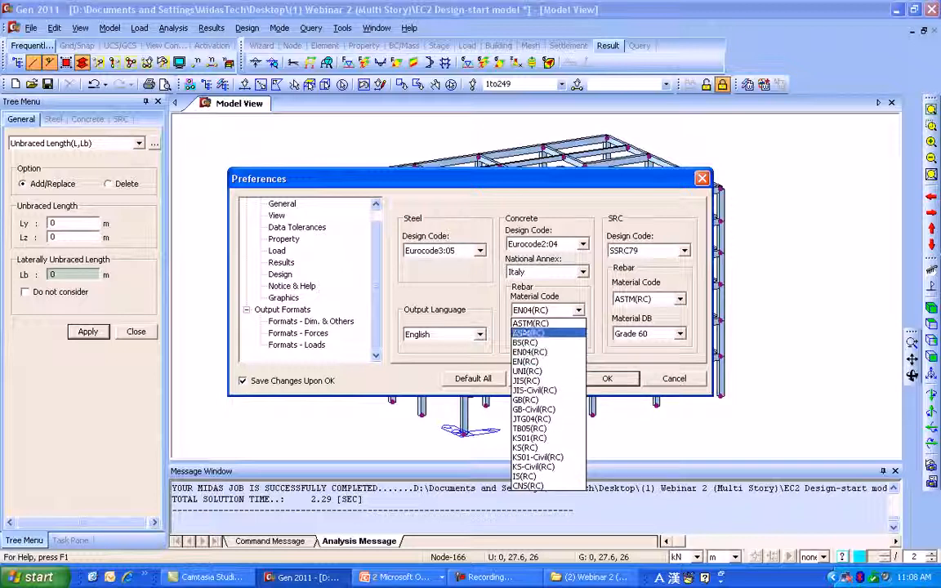
left_click(531, 324)
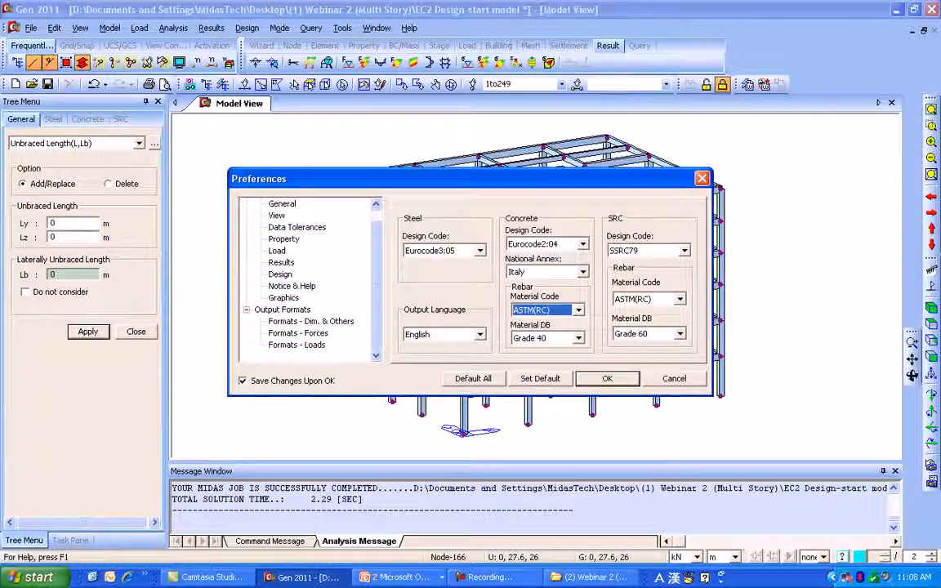
left_click(607, 378)
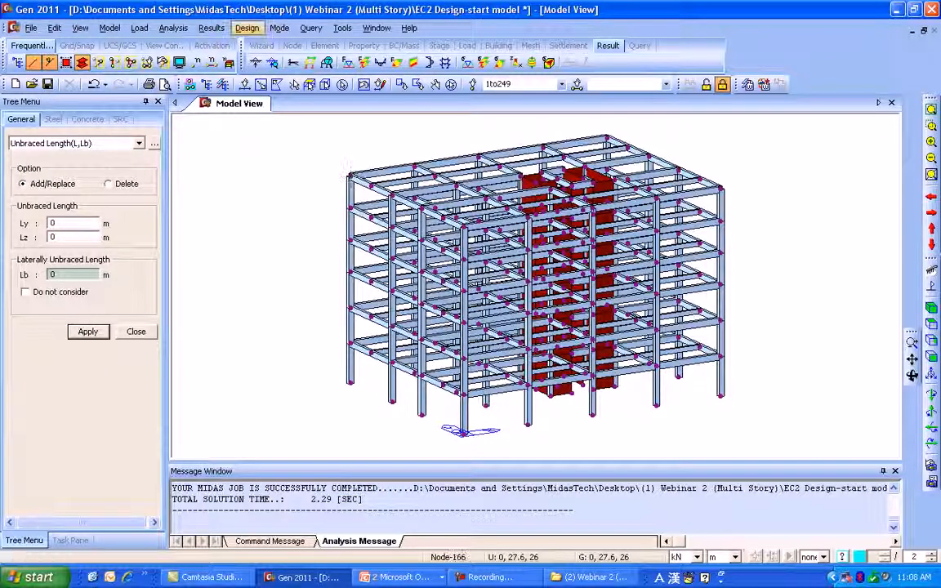
Examine the design criteria for rebars and the bar sizes selectable for the beam main rebar, leaving them unchanged
left_click(247, 27)
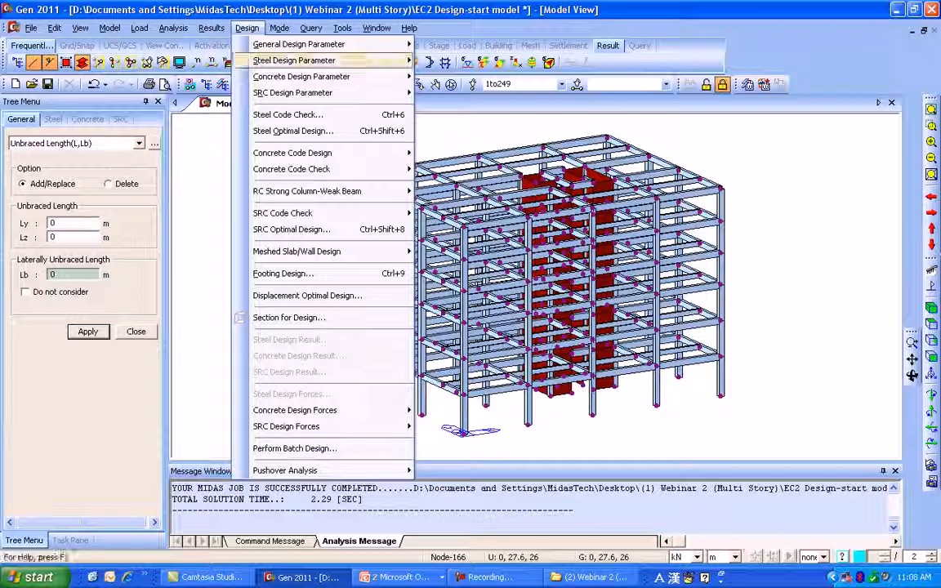
mouse_move(302, 76)
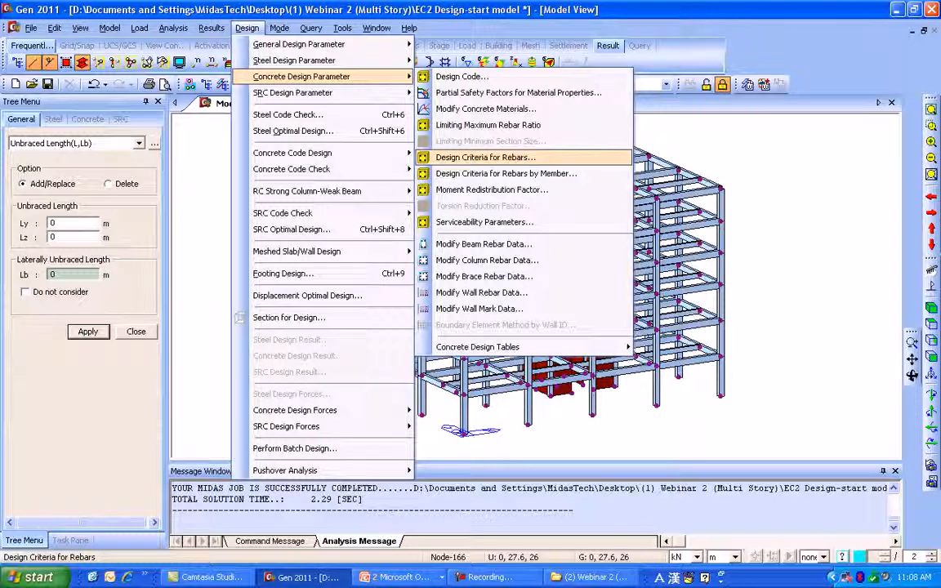
key("Return")
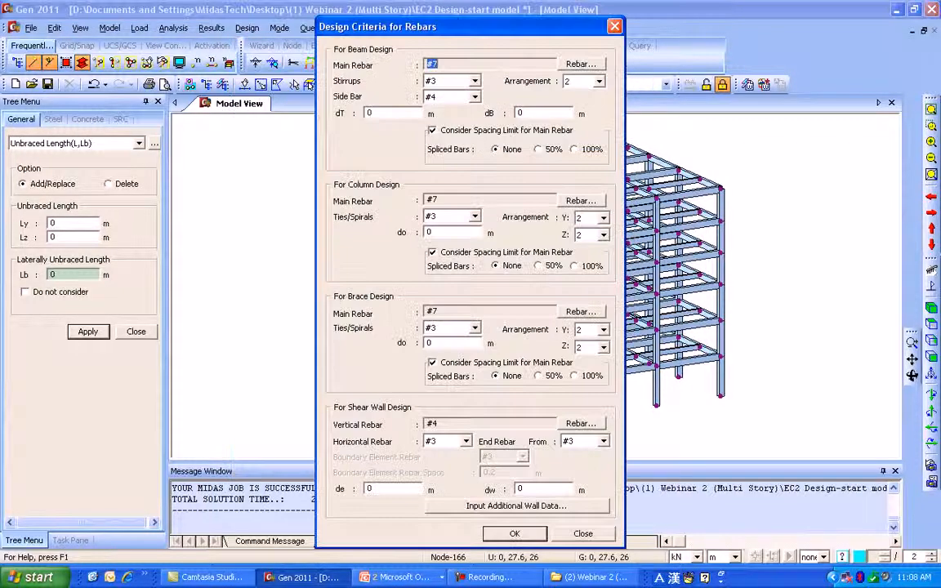
left_click(581, 65)
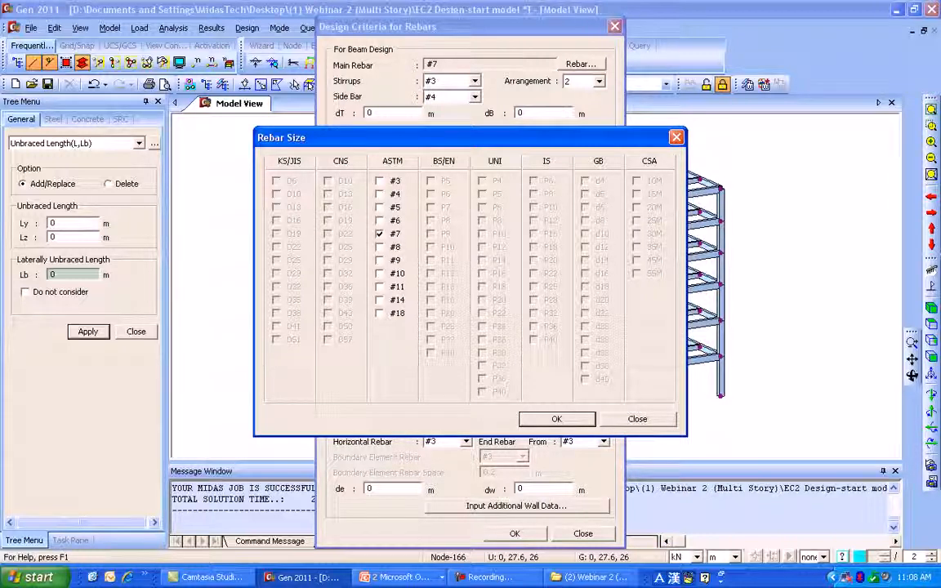
left_click(677, 137)
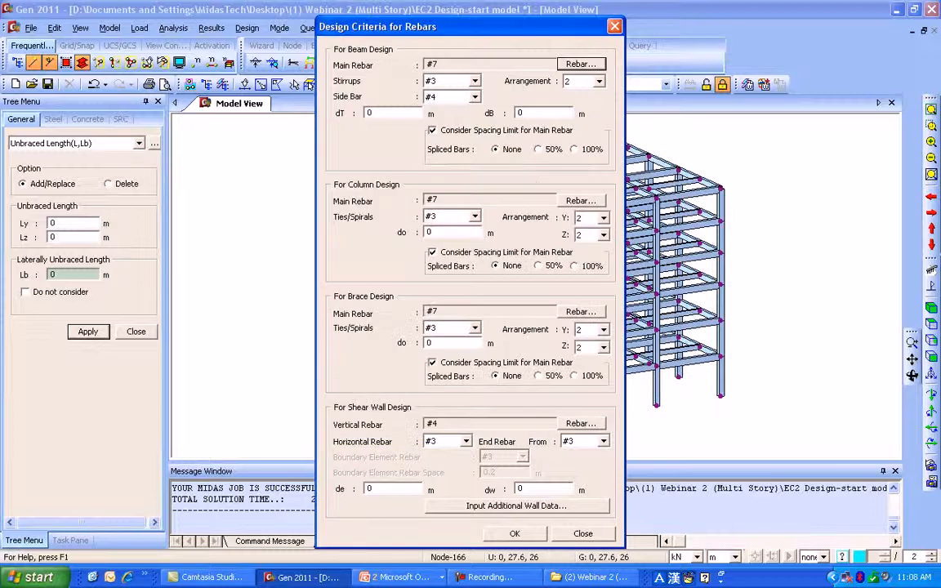
left_click(614, 26)
Set the rebar material code for concrete design back to EN04(RC) in the design preferences
left_click(343, 28)
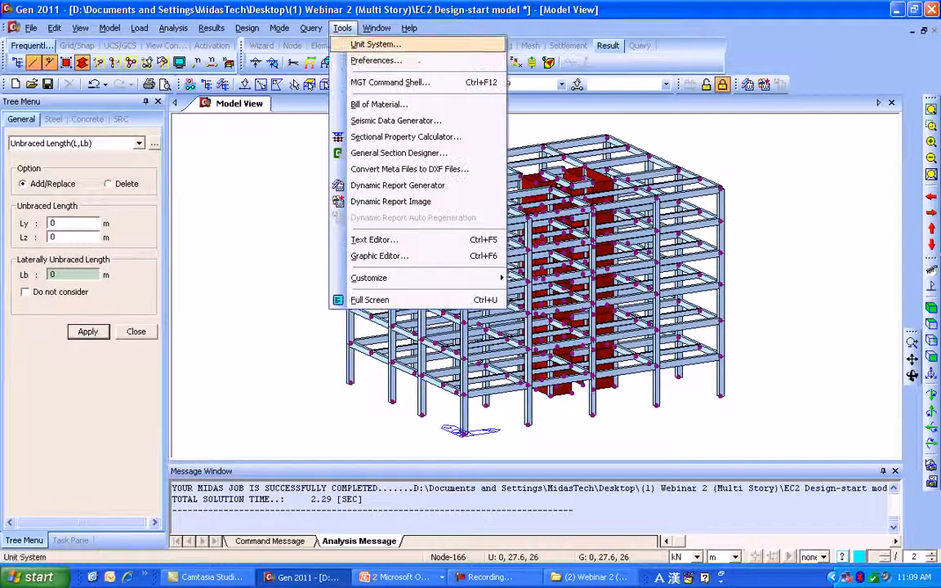
left_click(367, 59)
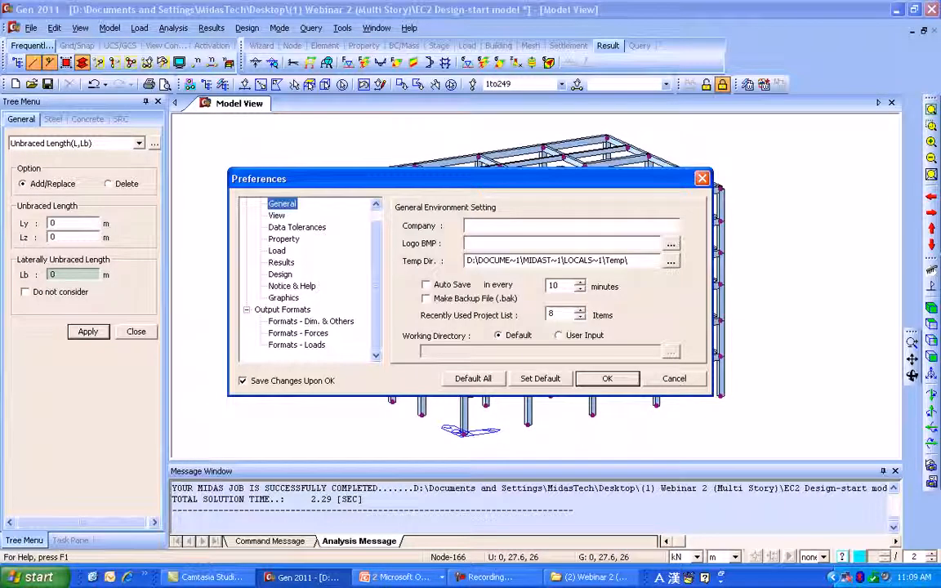
left_click(281, 262)
left_click(280, 275)
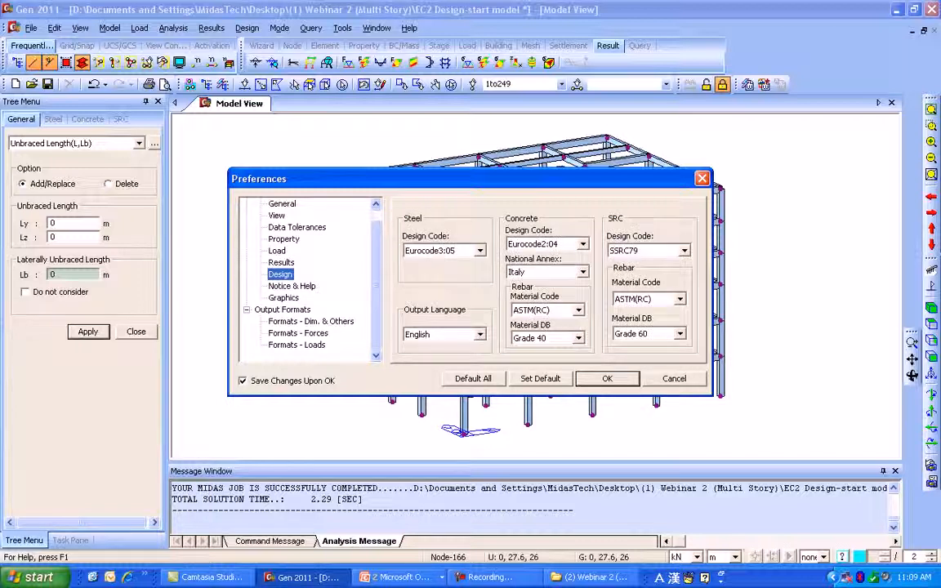
left_click(578, 311)
left_click(530, 352)
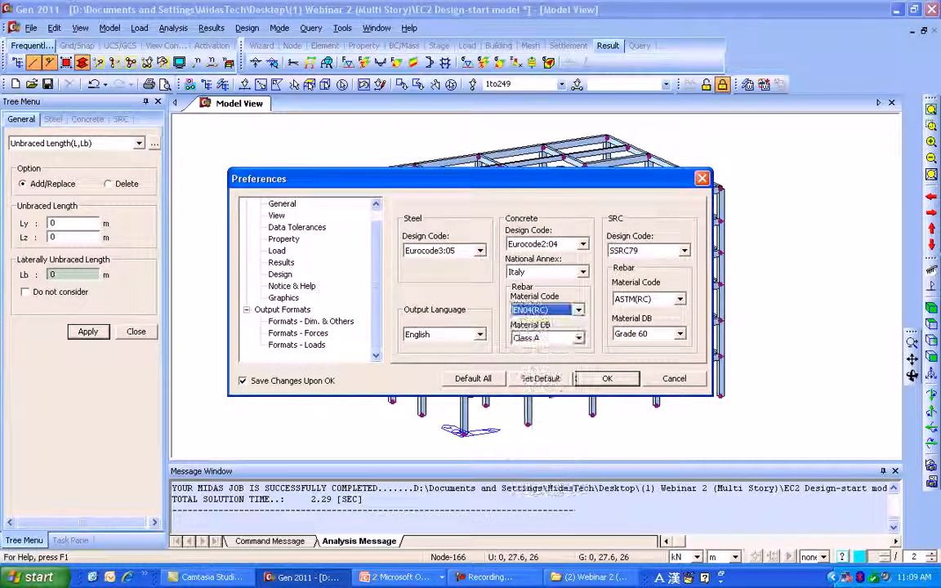
left_click(607, 378)
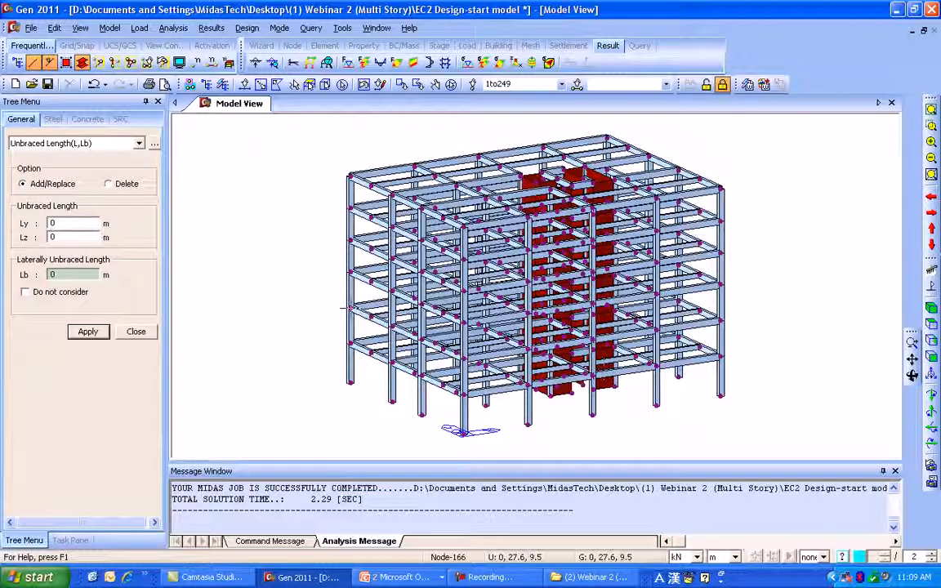
Examine the design criteria for rebars, including the EN bar sizes for the beam main rebar and the additional wall data
left_click(246, 28)
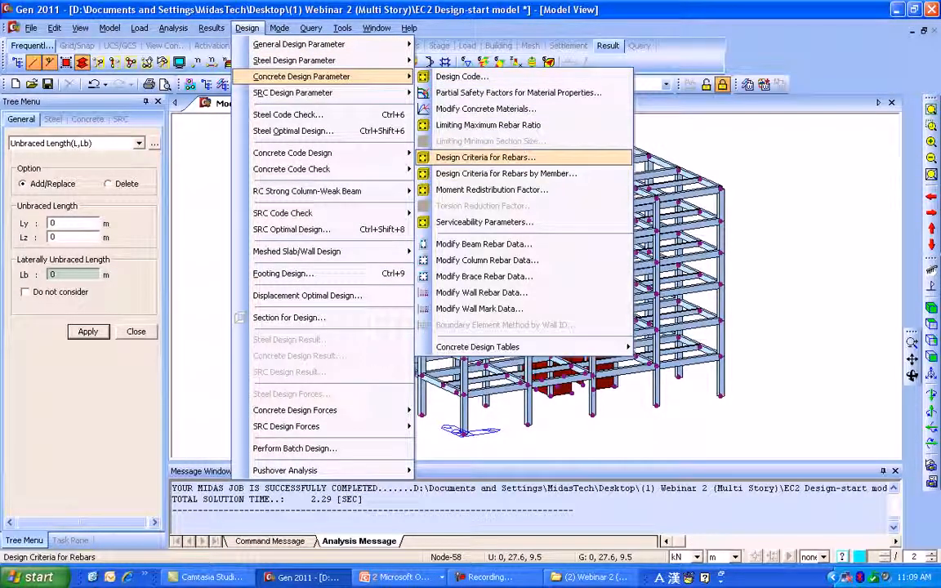
left_click(486, 157)
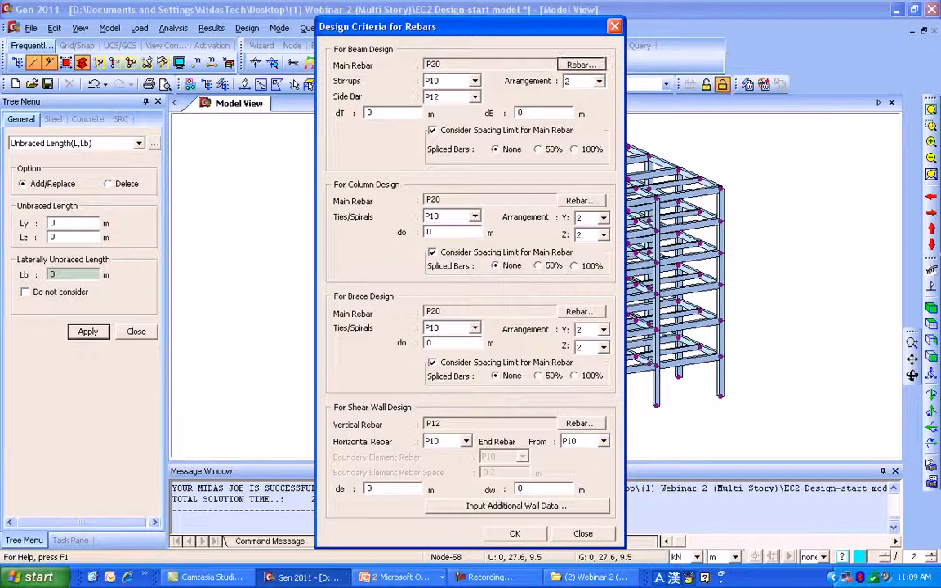
left_click(581, 63)
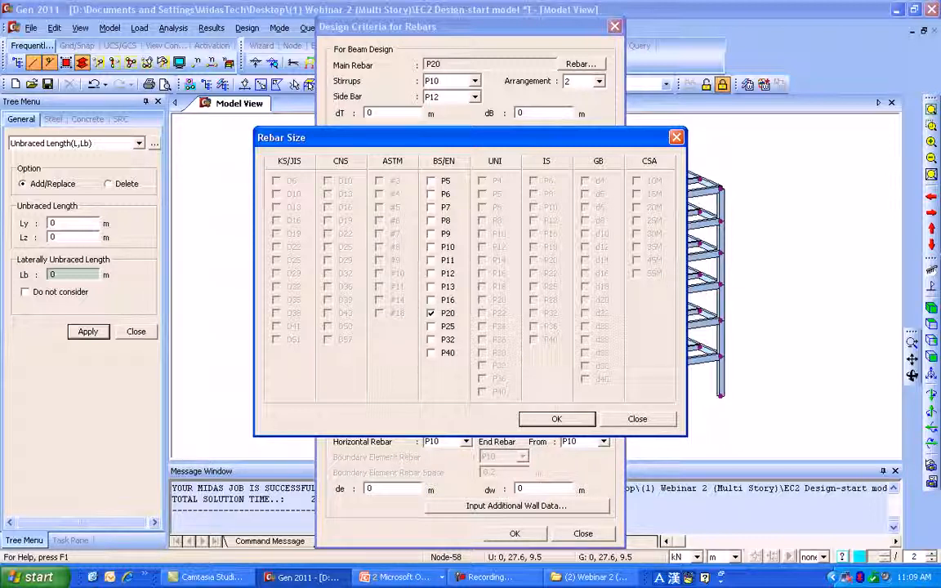
key("Return")
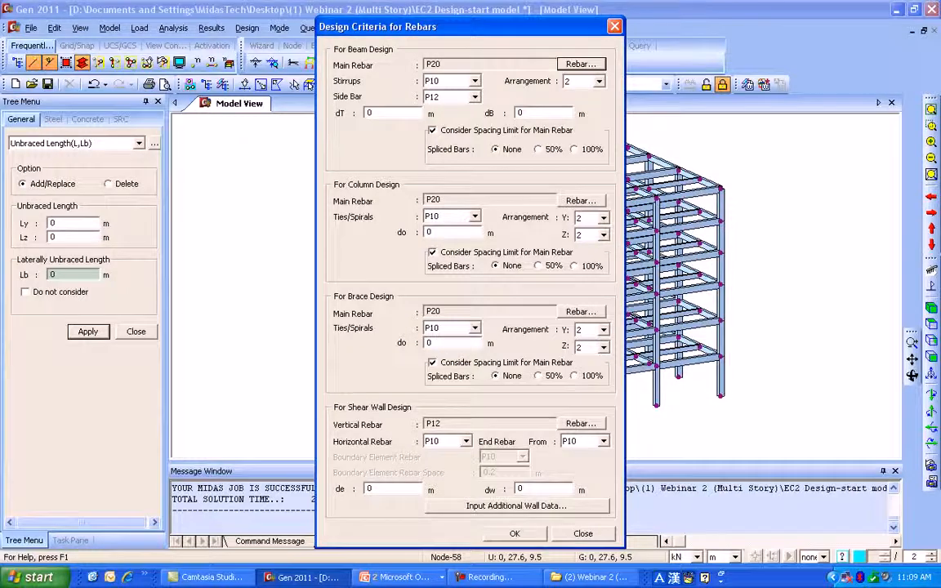
left_click(516, 505)
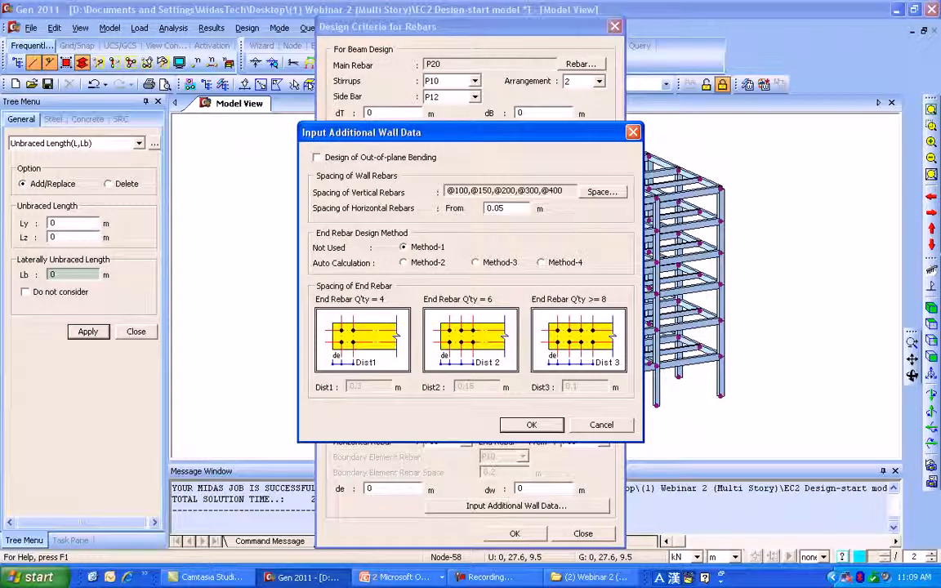
key("Return")
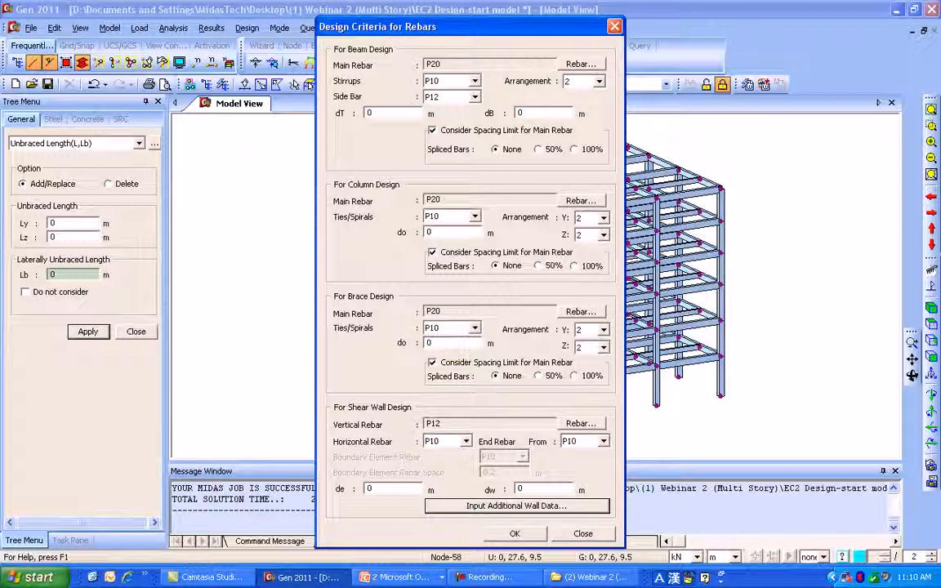
Set the beam design main rebar to P20 and P25, with dT and dB both at 0.055 m
left_click(581, 65)
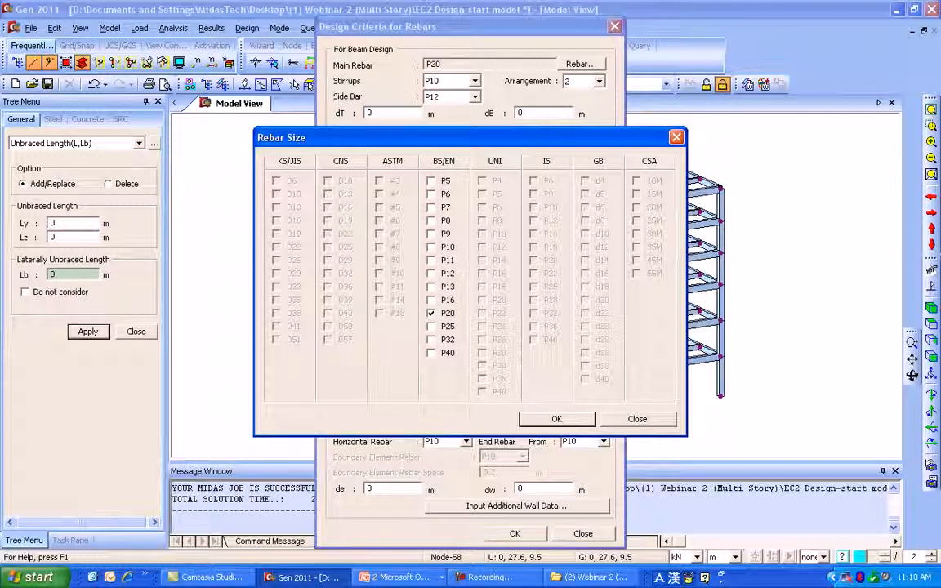
left_click(431, 313)
left_click(432, 327)
left_click(432, 314)
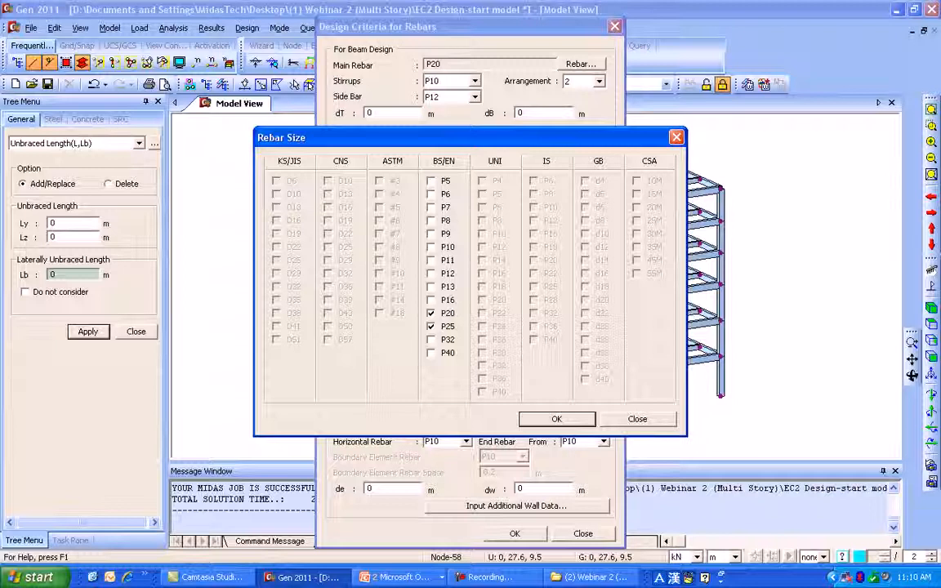
left_click(557, 419)
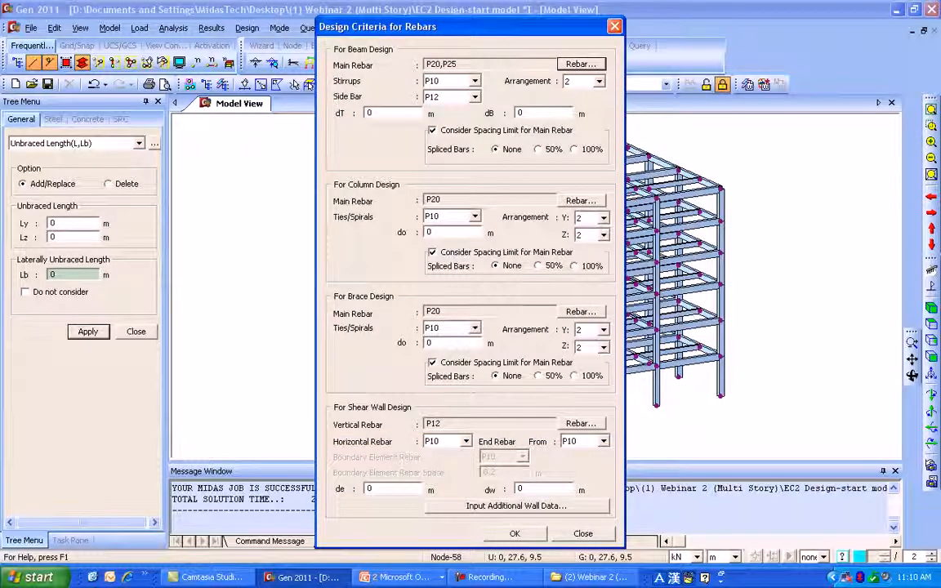
key("Tab")
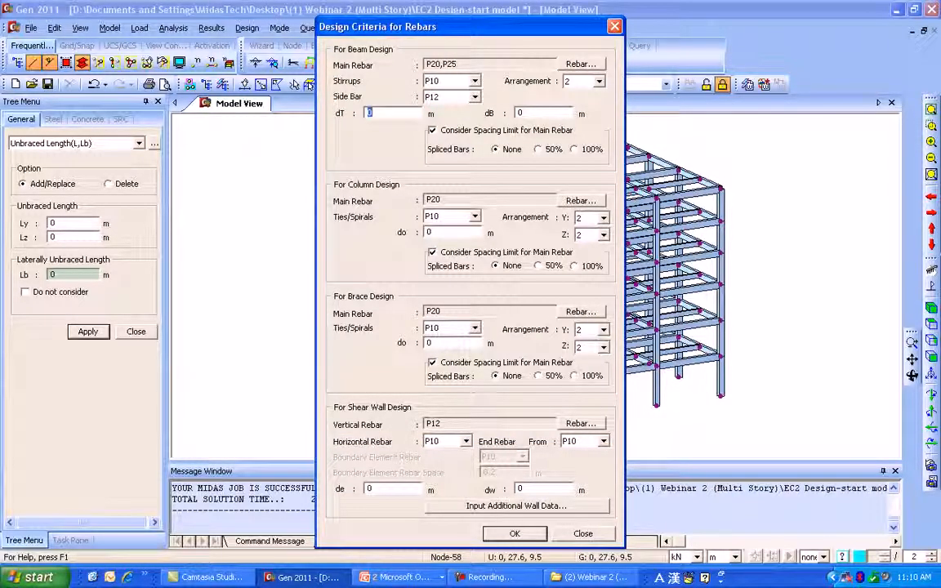
type("0.055,")
key("BackSpace")
key("Tab")
type("0.0")
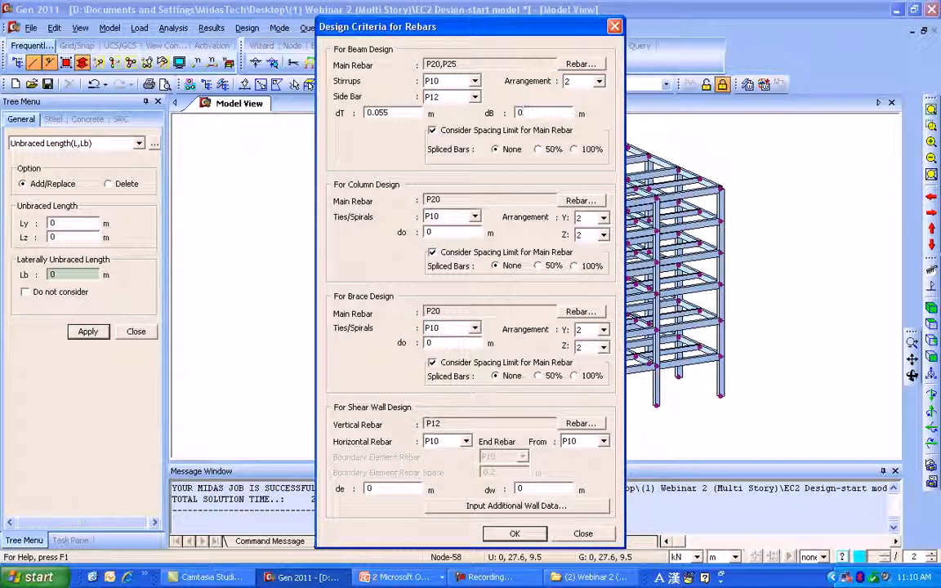
type("55")
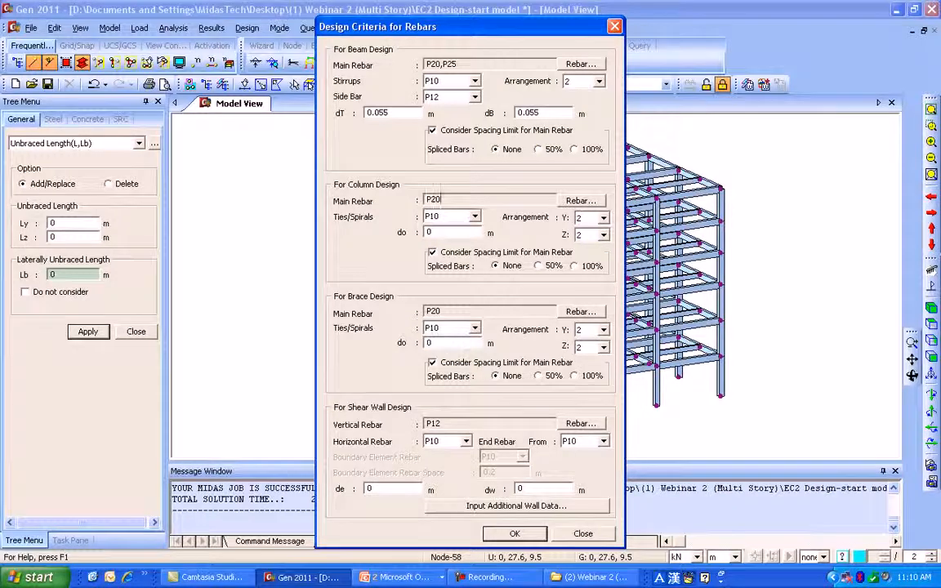
Set the column design main rebar to P25 and P32, with do at 0.055 m
left_click(581, 200)
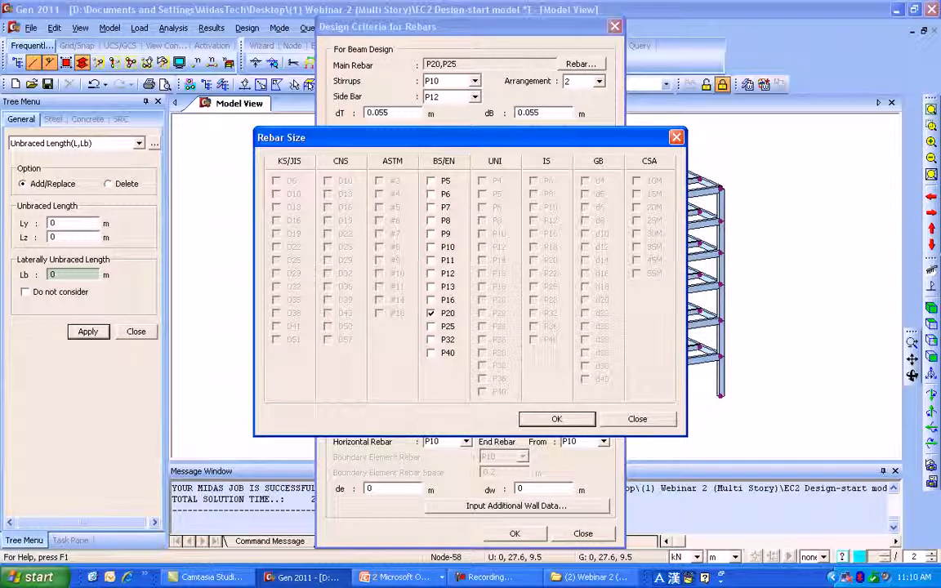
left_click(431, 314)
left_click(432, 326)
left_click(431, 340)
left_click(557, 419)
left_click(444, 233)
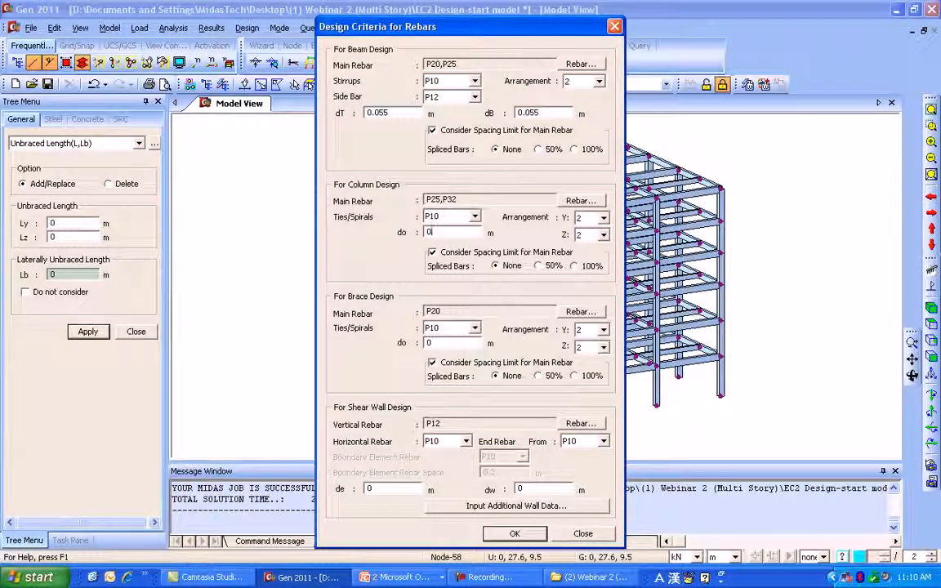
type(".055")
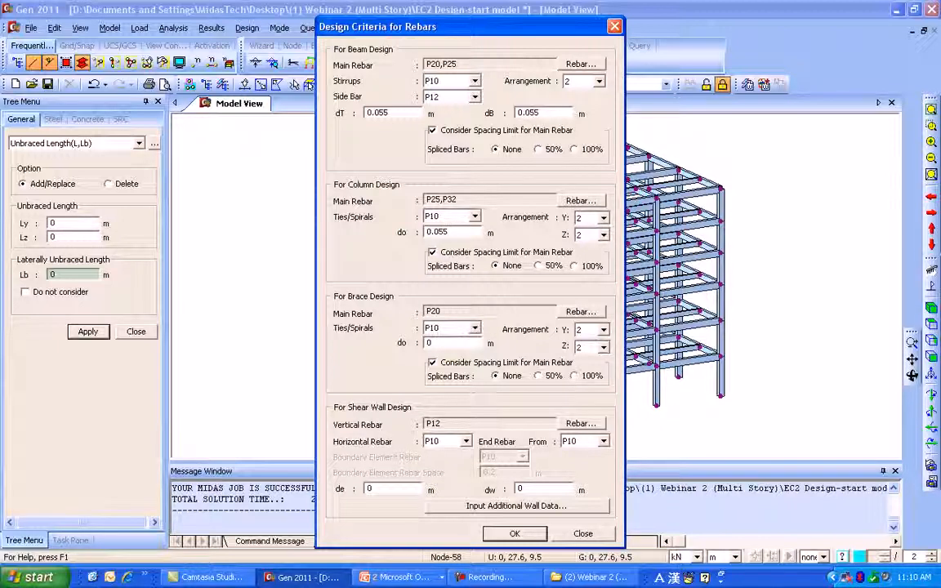
Set both the vertical and horizontal rebar for shear wall design to P13
left_click(581, 424)
left_click(431, 287)
left_click(431, 274)
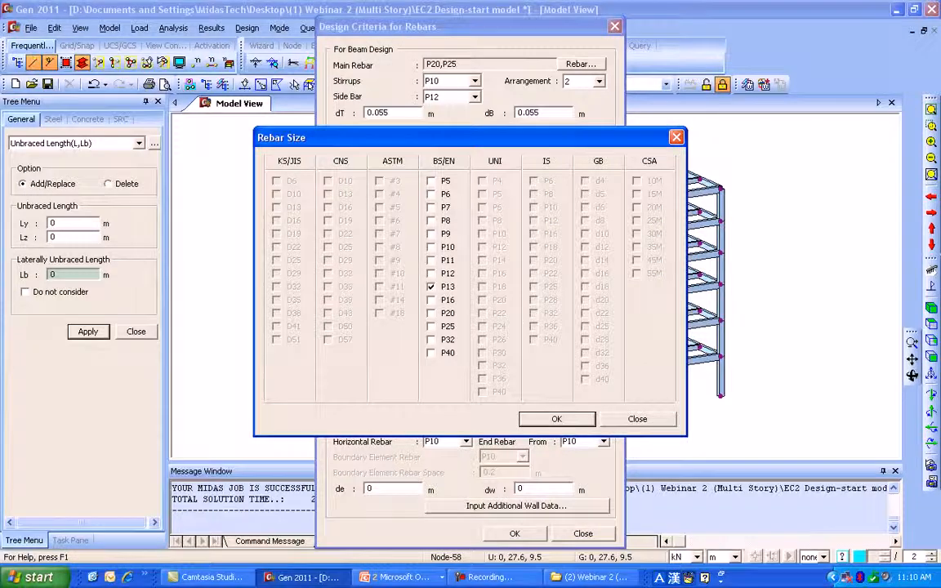
left_click(558, 419)
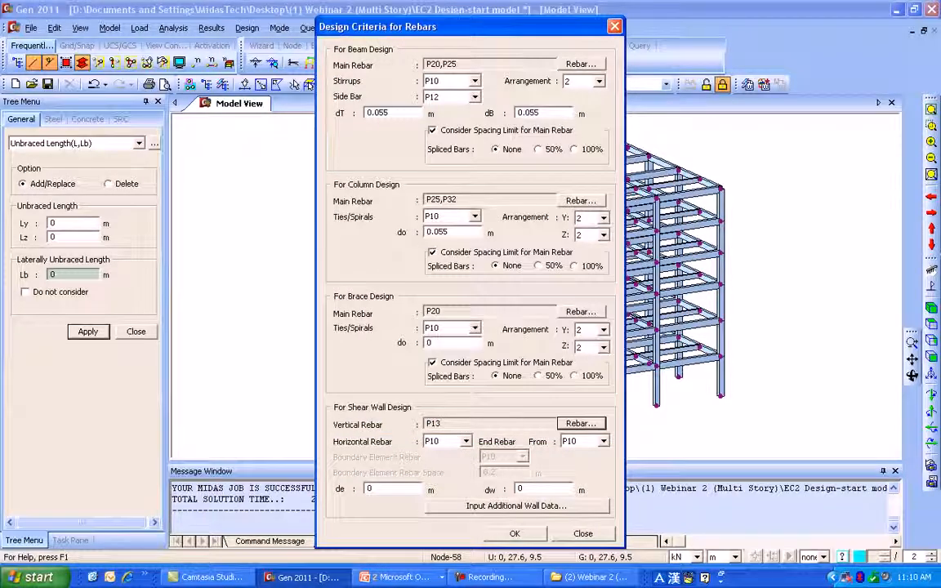
left_click(466, 441)
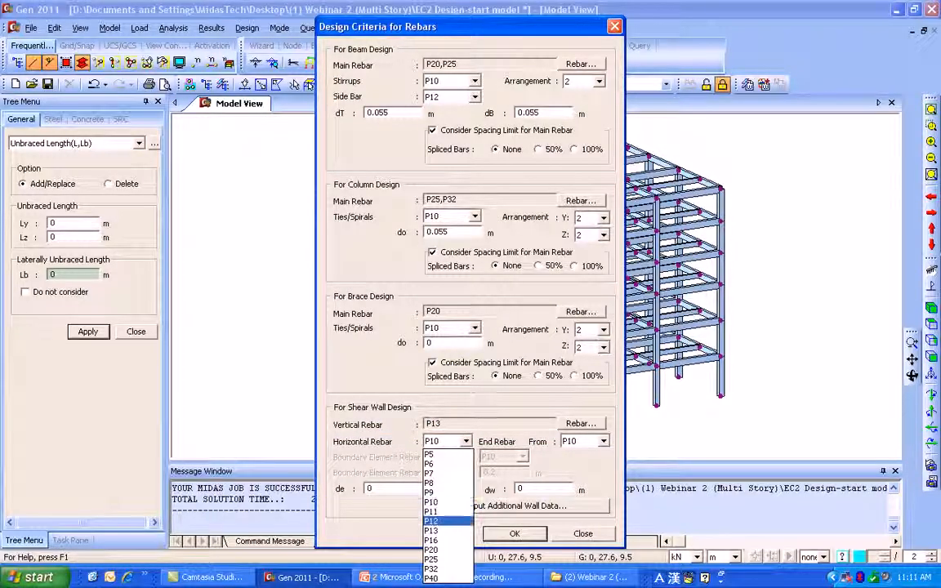
left_click(439, 531)
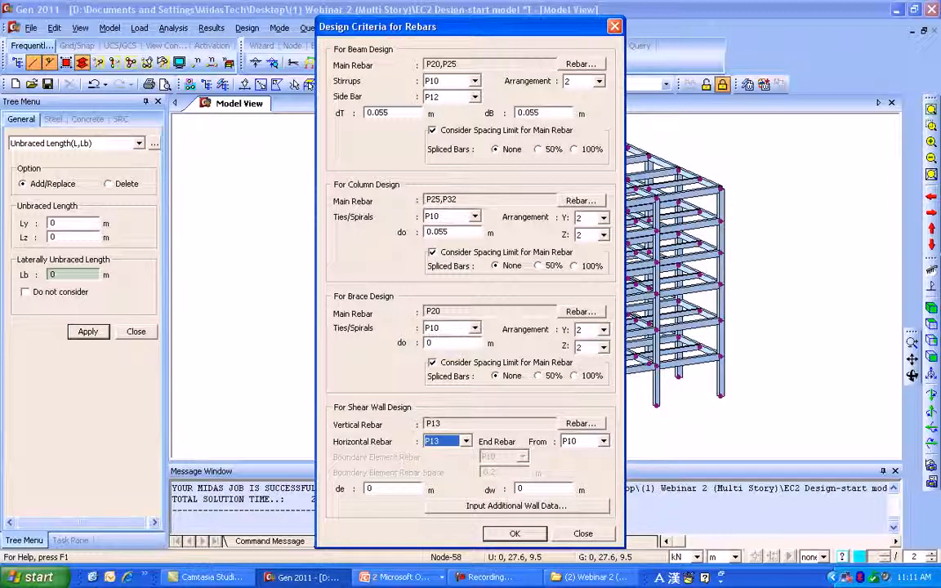
Set the shear wall distances de and dw to 0.045 m, check the additional wall data and accept the rebar criteria
left_click(375, 489)
type(".055")
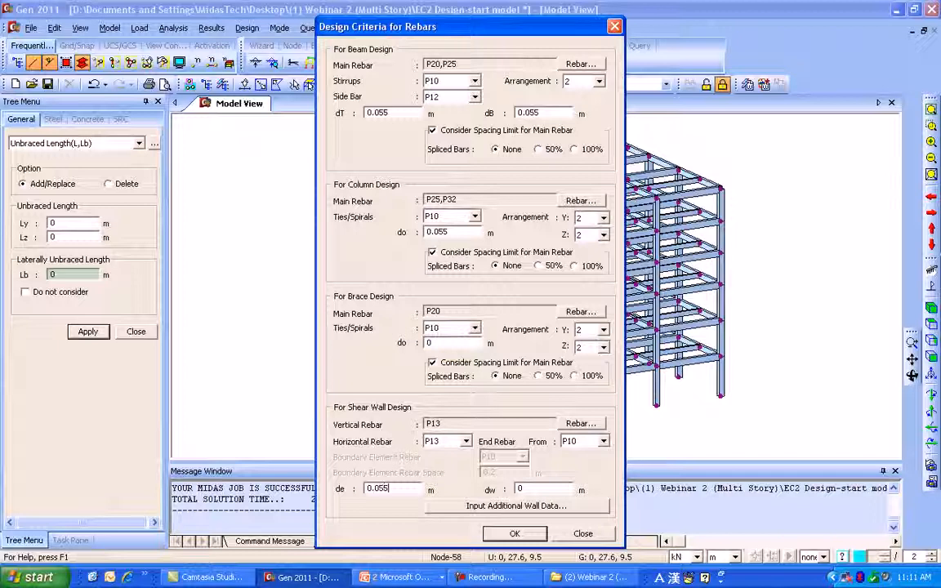
key("BackSpace")
key("BackSpace")
type("45.045")
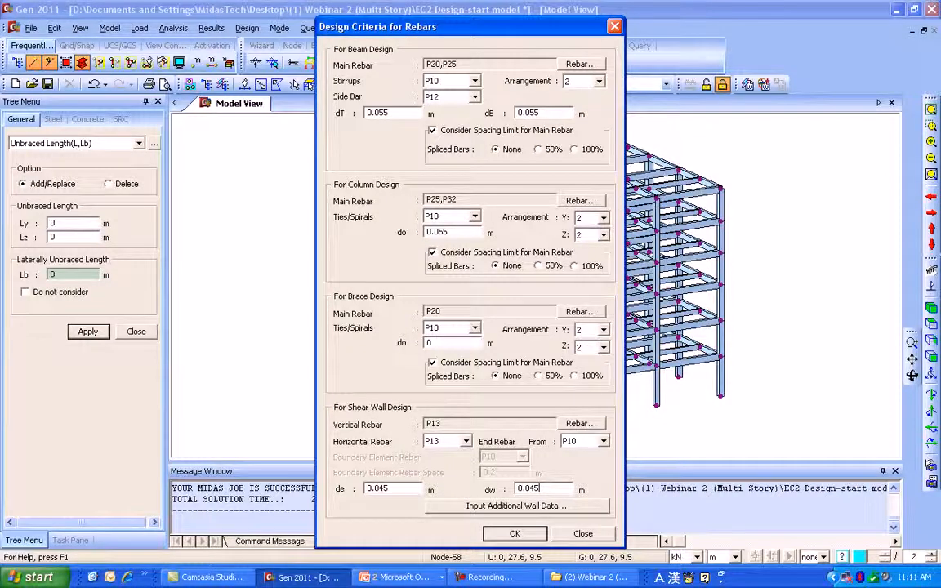
left_click(515, 506)
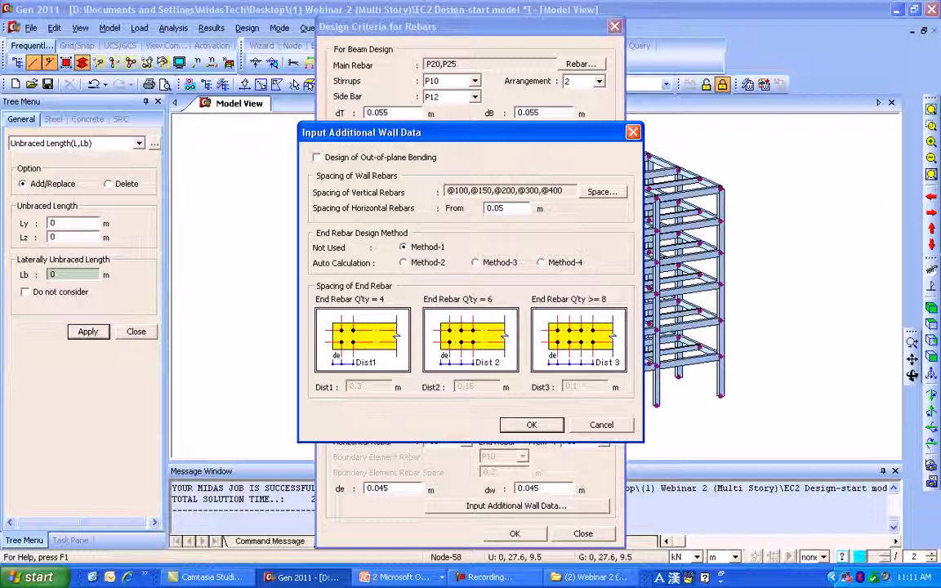
key("Escape")
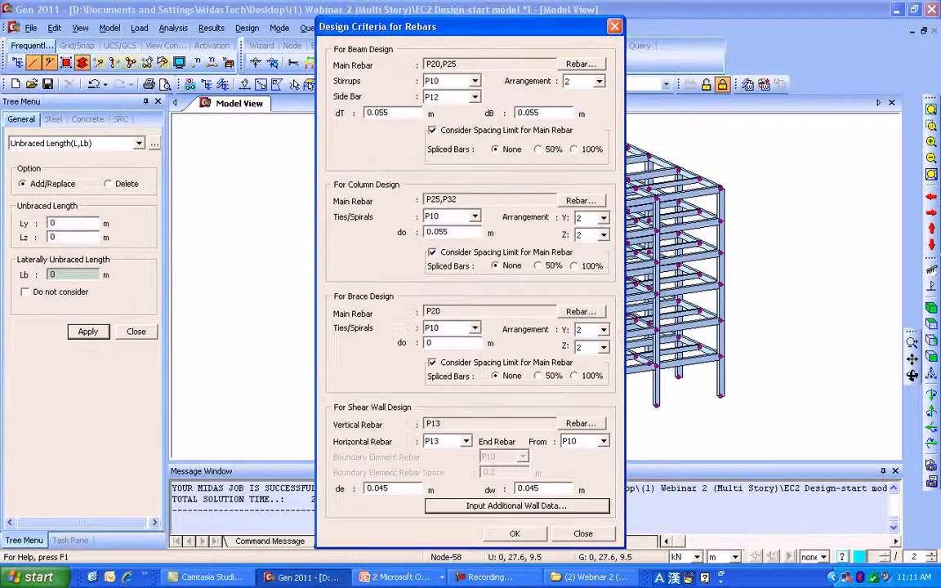
left_click(514, 533)
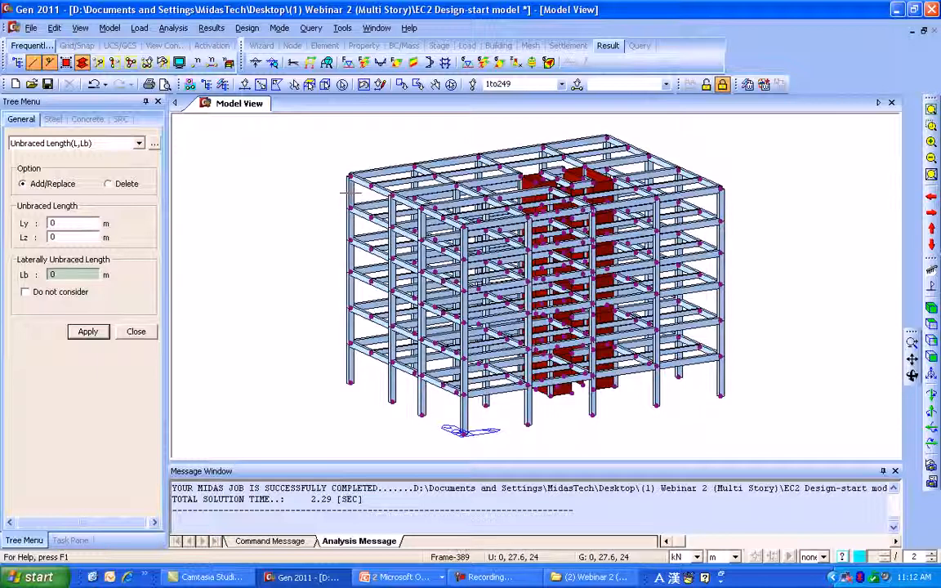
Run the concrete code design for beams and list the full, expanded results sorted by member
left_click(247, 28)
mouse_move(311, 153)
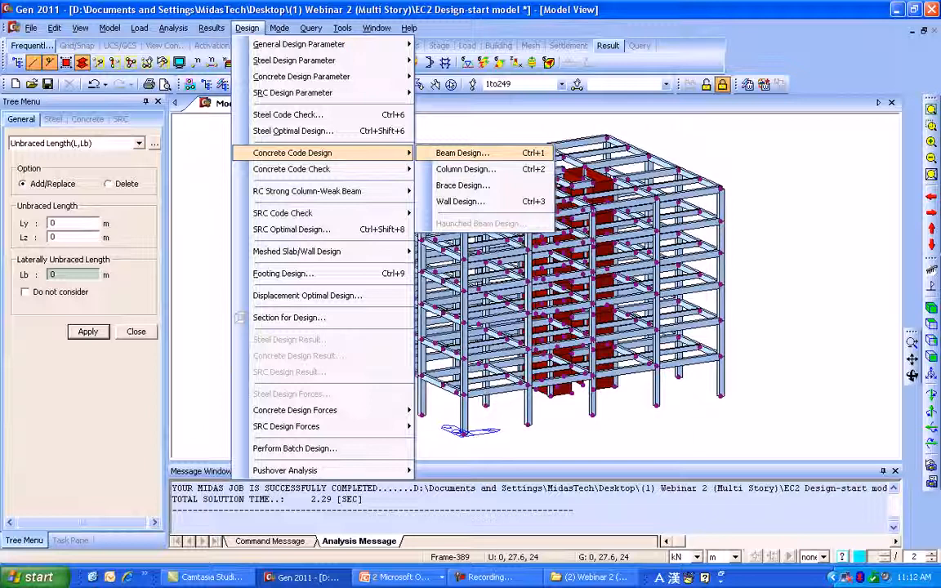
left_click(464, 153)
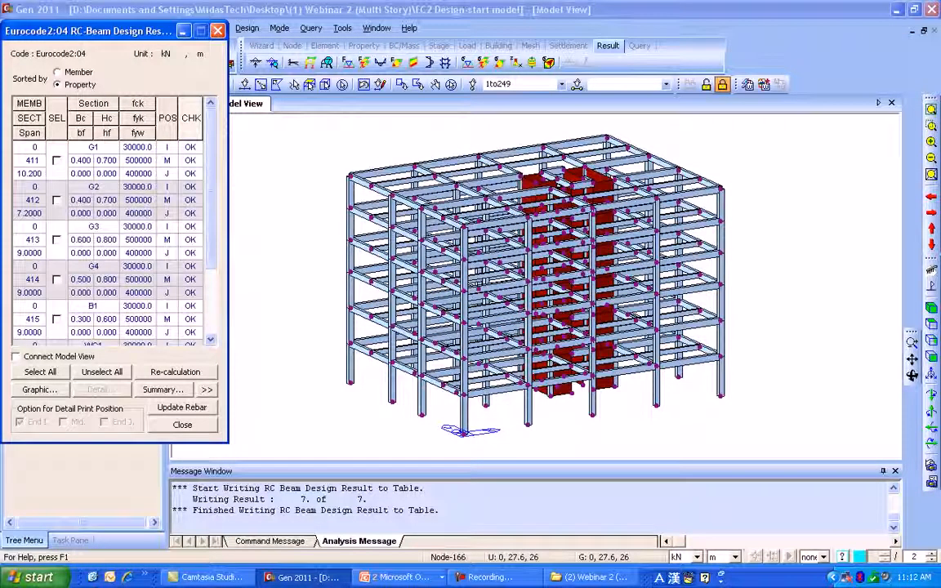
left_click_drag(74, 28, 145, 39)
left_click(278, 401)
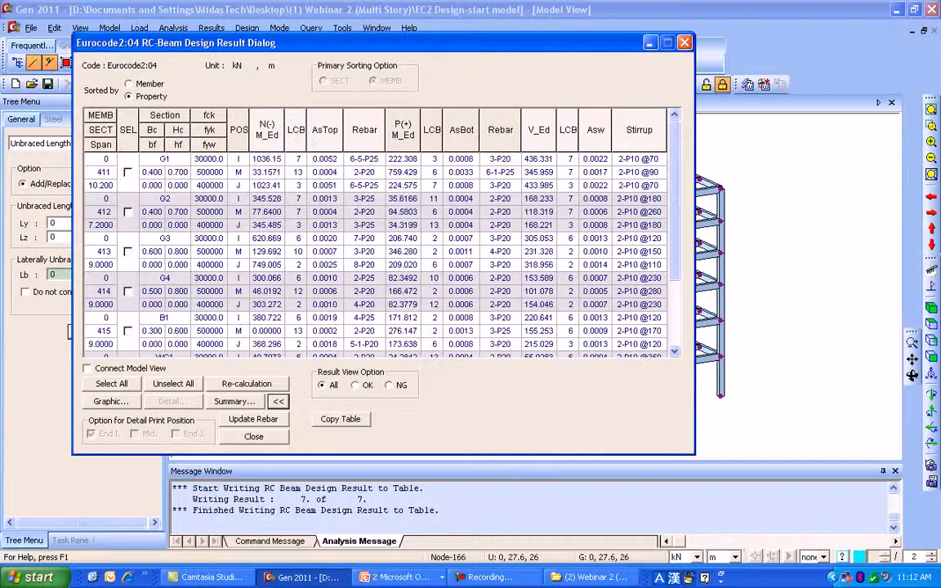
left_click(129, 84)
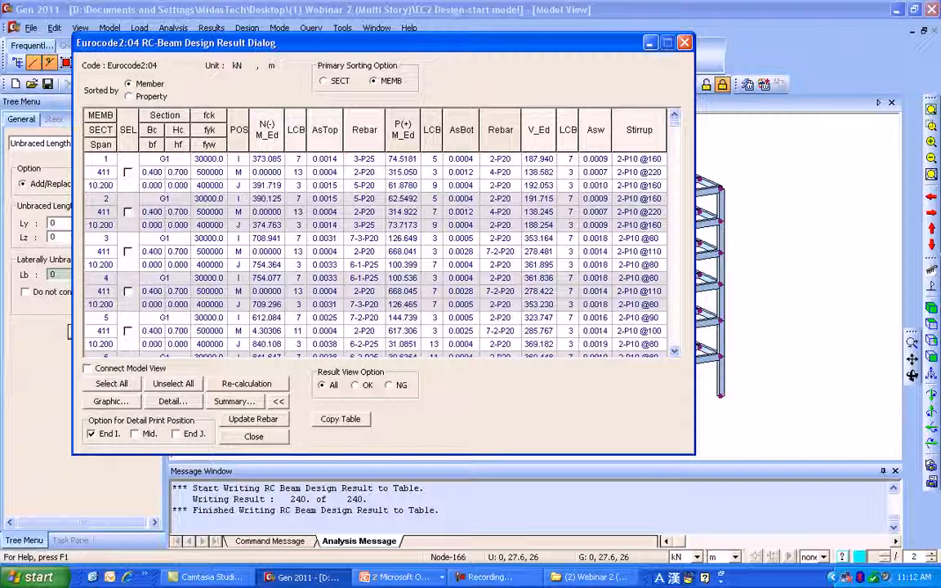
Select beam member 1 and examine its graphic design report, from the section diagram to the bending moment and shear capacities
left_click(111, 401)
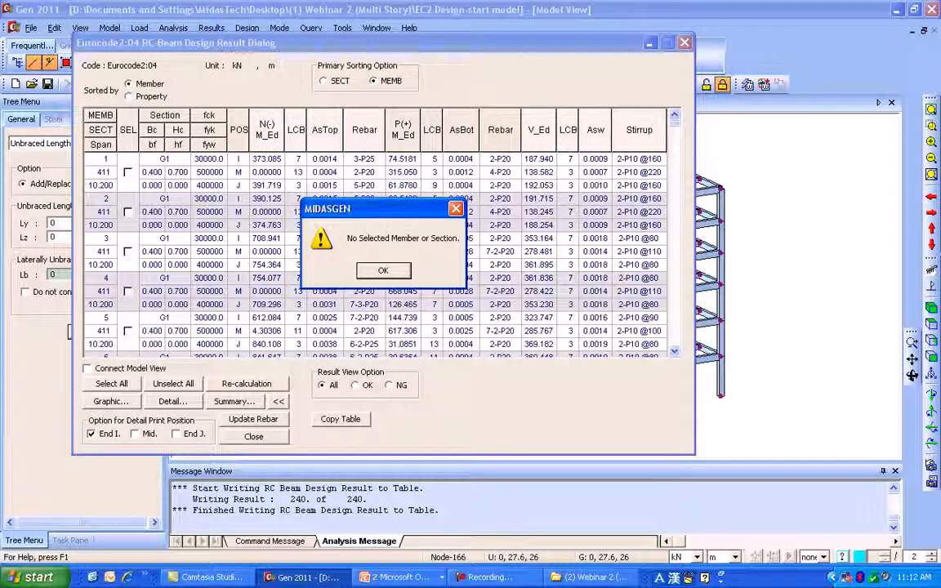
left_click(383, 271)
left_click(128, 172)
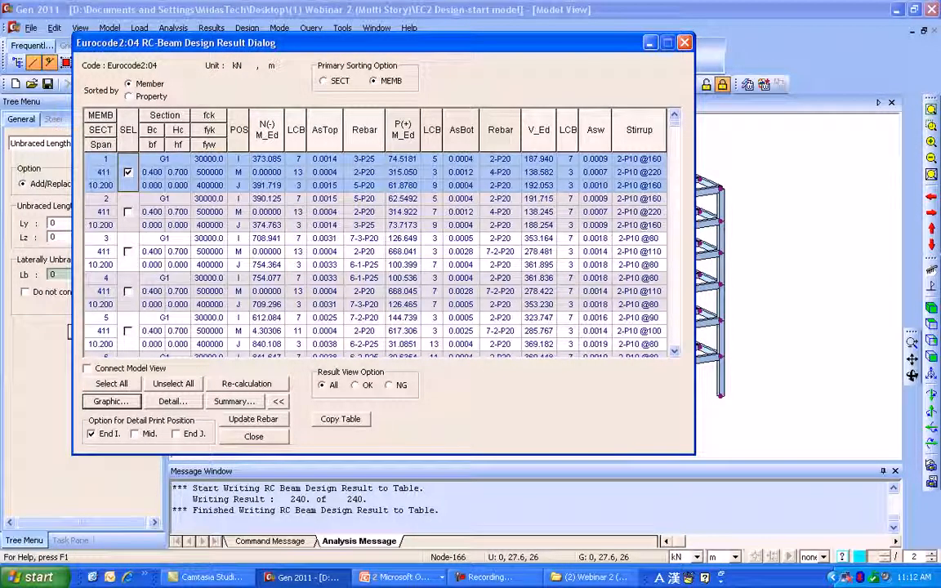
left_click(111, 401)
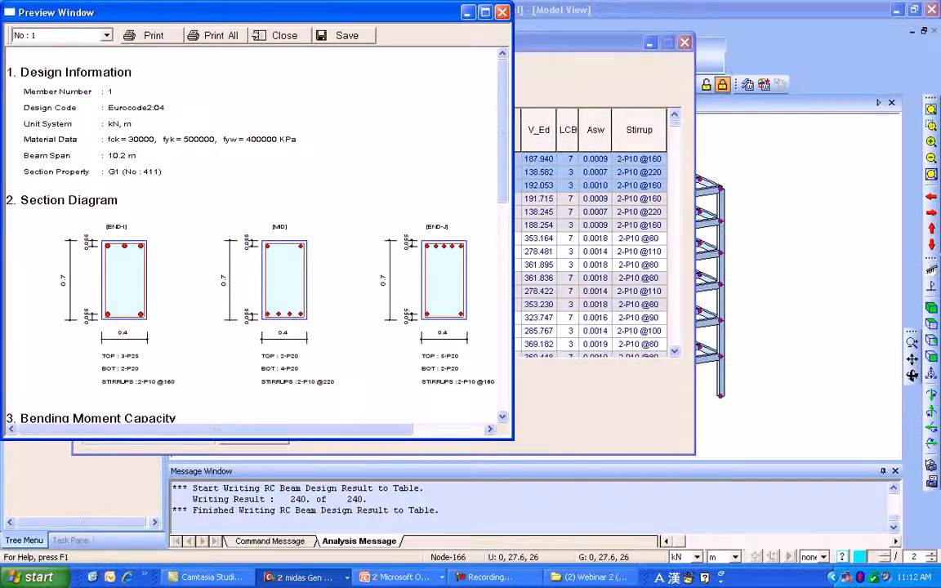
scroll(252, 235, "down", 1)
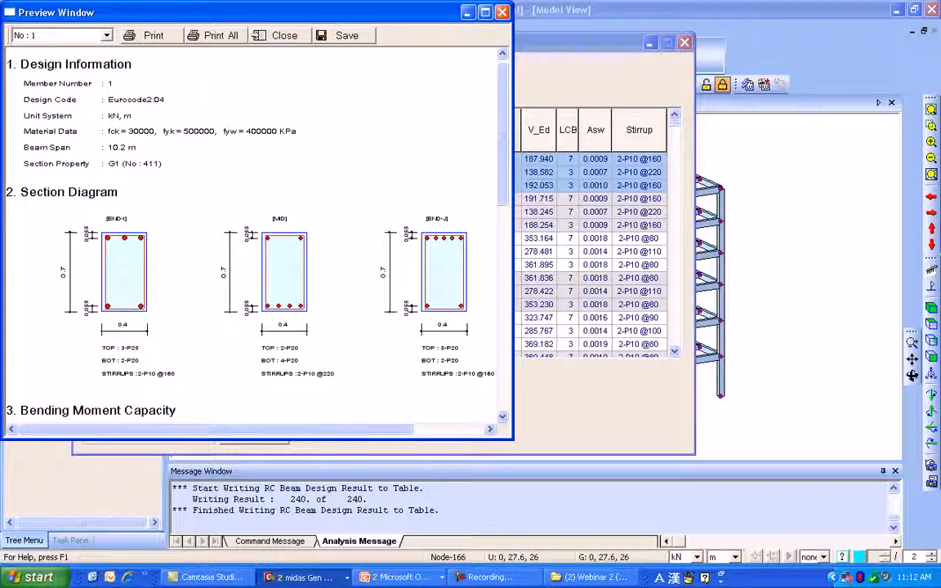
scroll(251, 236, "down", 3)
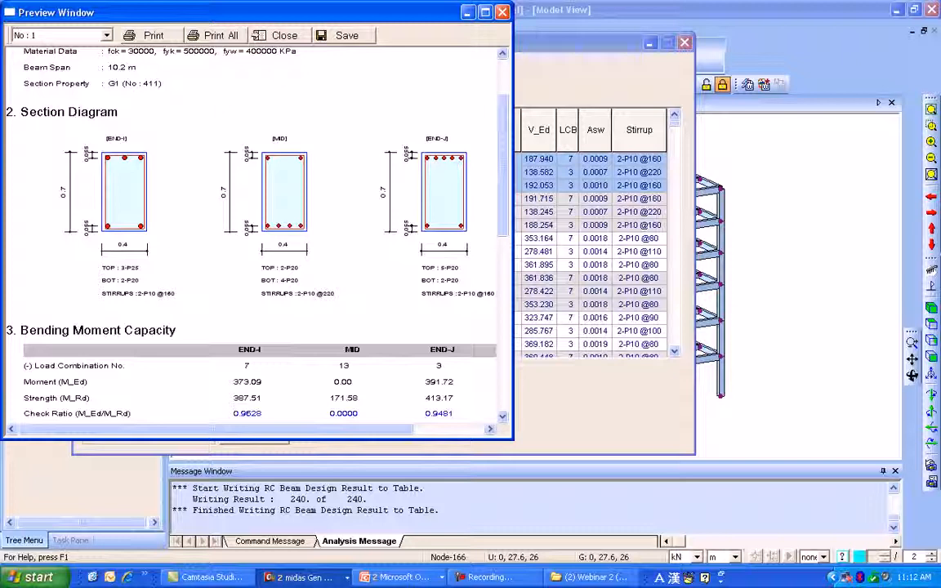
scroll(253, 237, "down", 5)
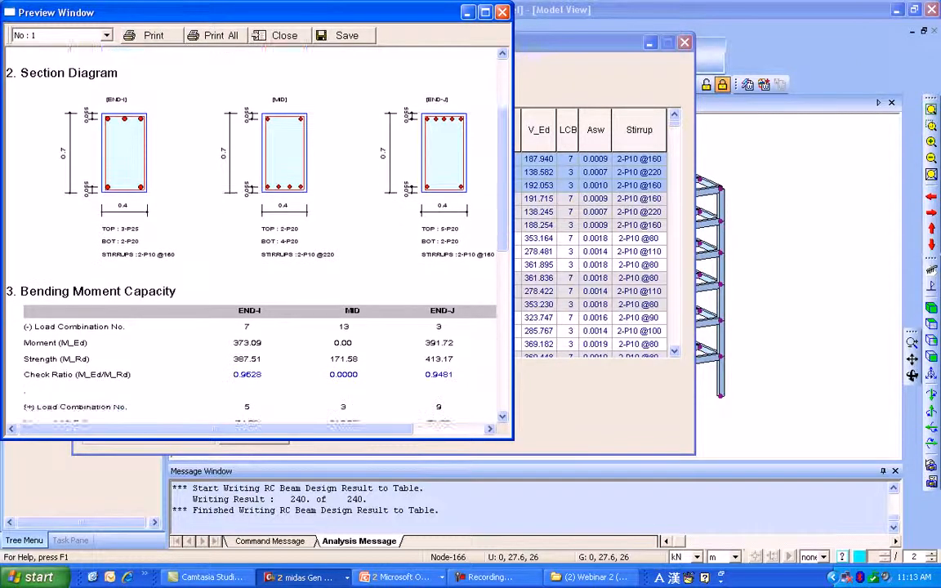
left_click_drag(502, 245, 502, 246)
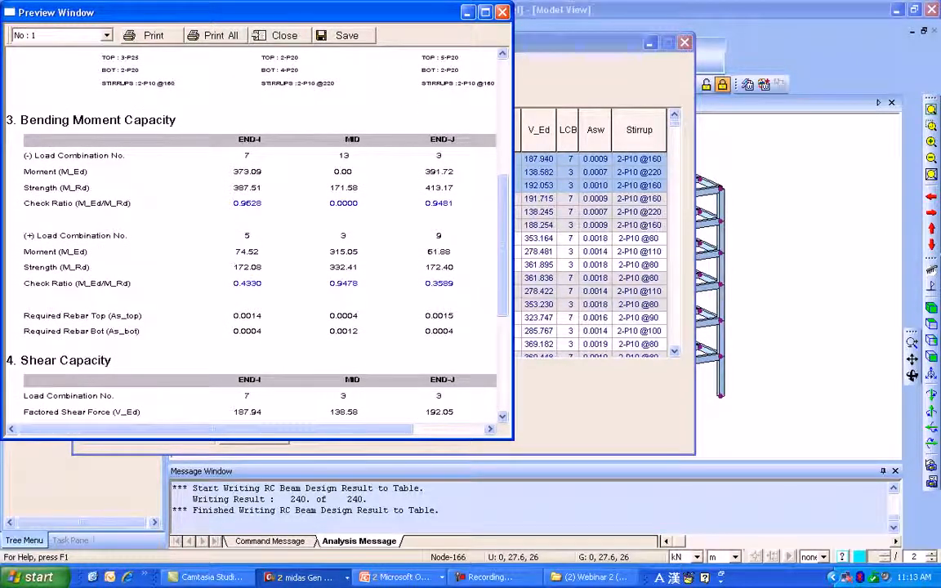
Examine the shear capacity section of beam member 1's graphic report and close the report
scroll(253, 237, "down", 4)
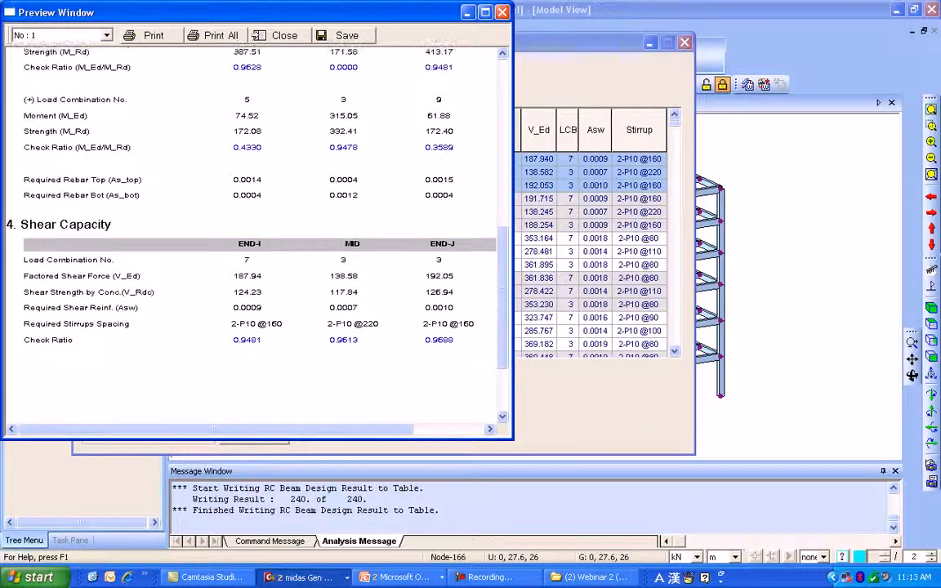
scroll(253, 237, "up", 11)
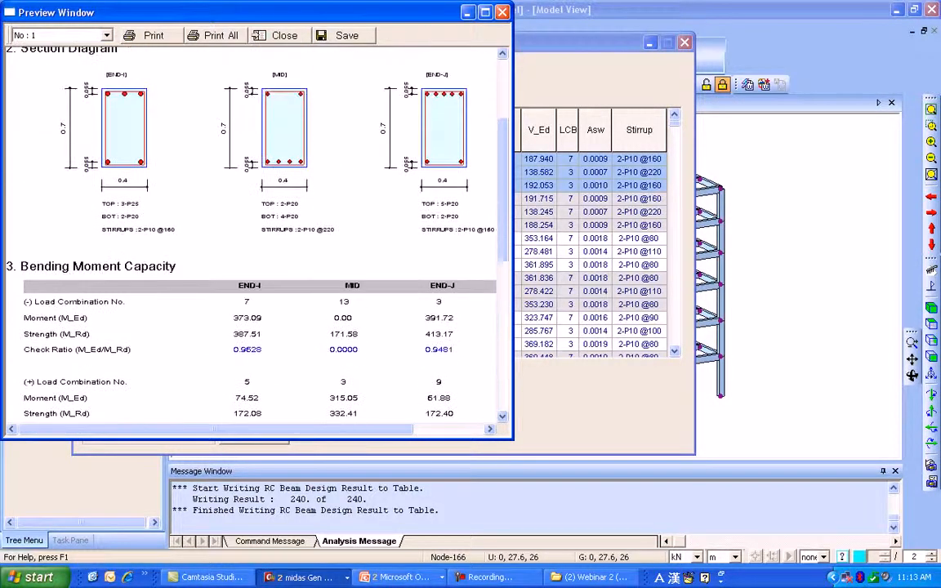
left_click(502, 12)
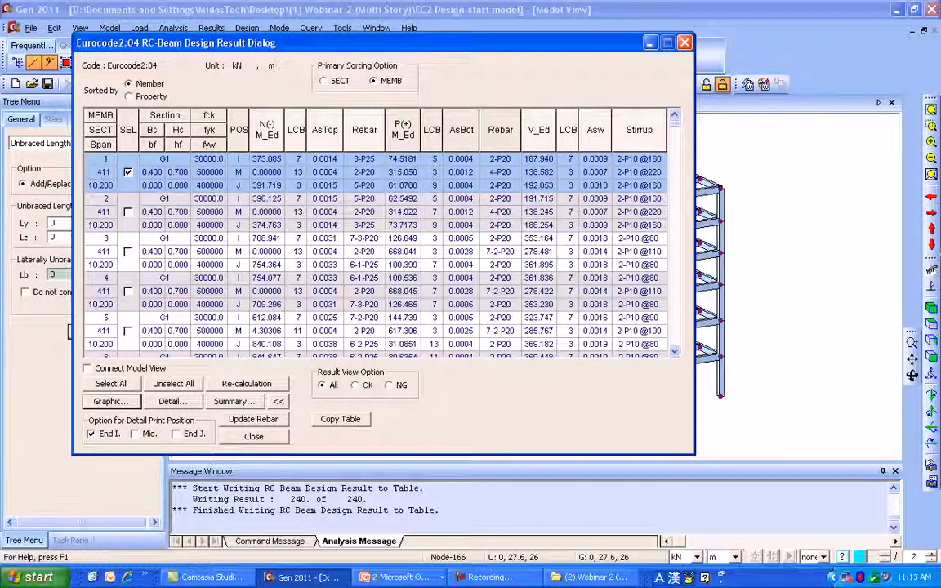
Generate the detailed report for beam member 1 at End I and examine it from load combinations to ultimate moment of resistance
left_click(173, 401)
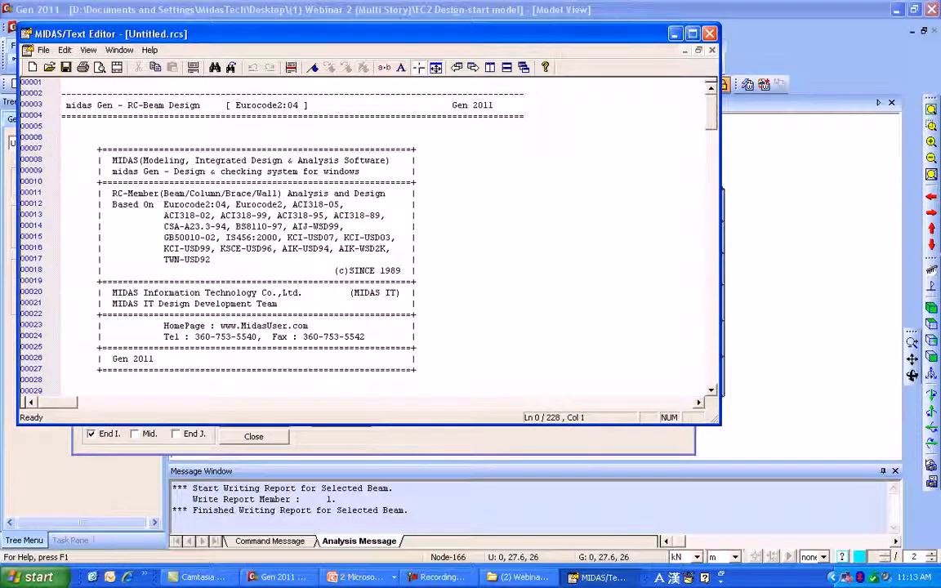
scroll(431, 236, "down", 15)
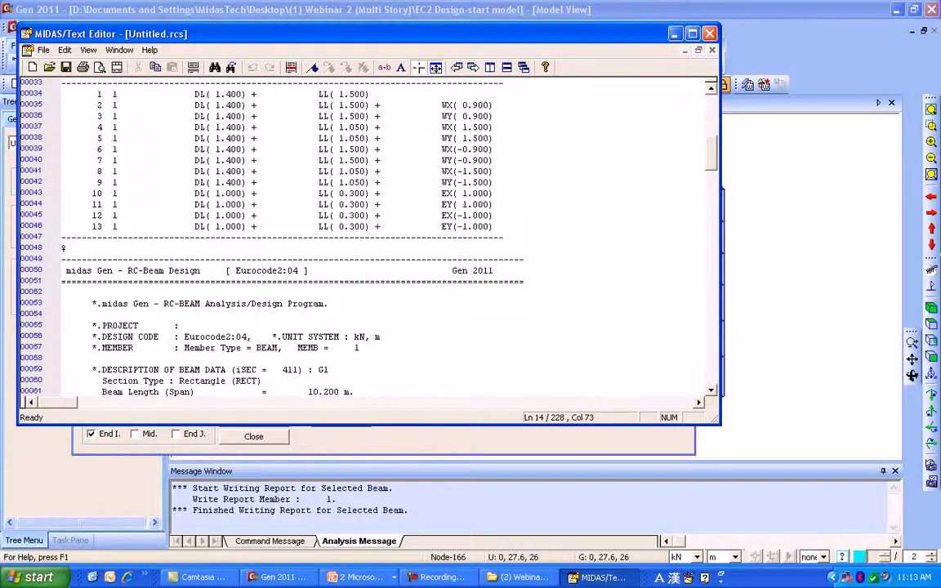
scroll(368, 237, "down", 5)
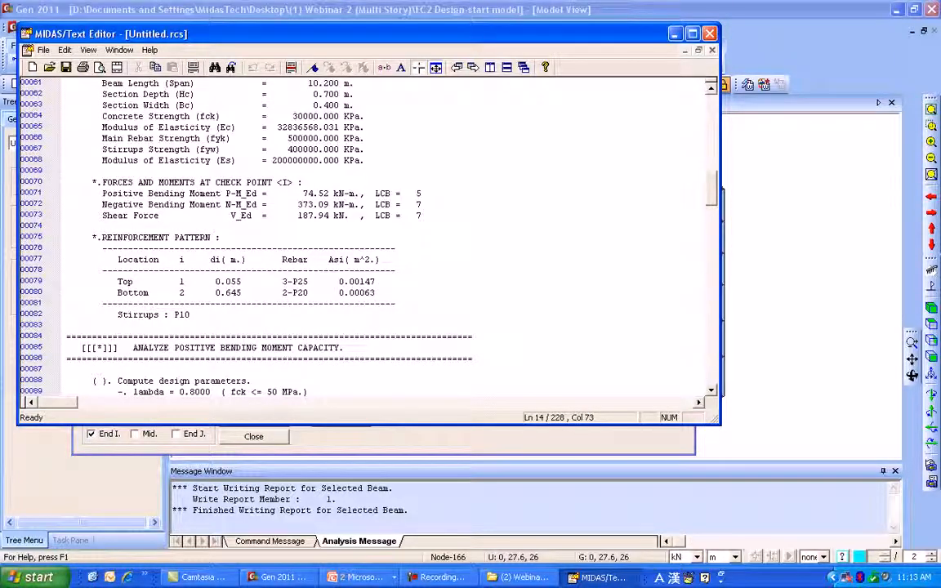
scroll(63, 347, "down", 20)
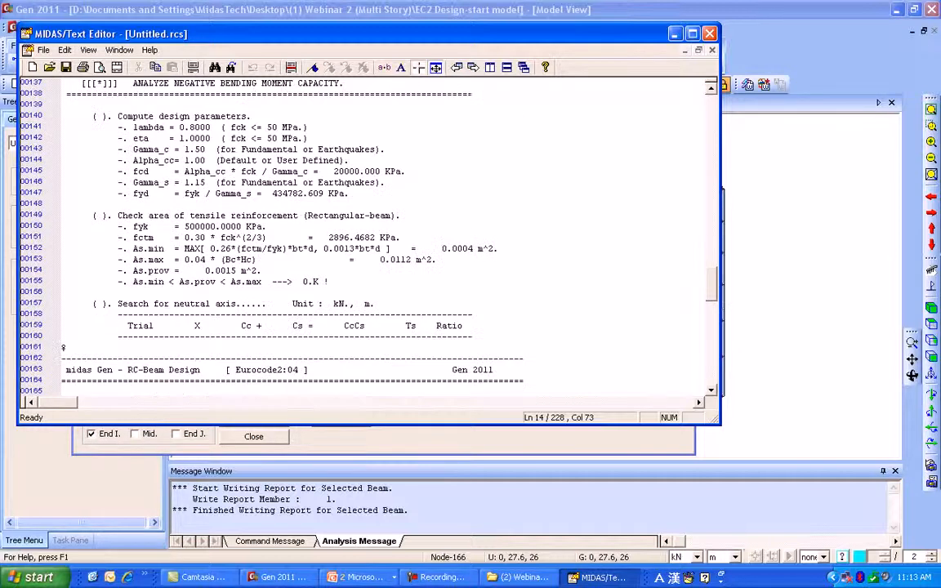
scroll(368, 237, "down", 7)
scroll(368, 237, "down", 5)
left_click_drag(174, 149, 240, 161)
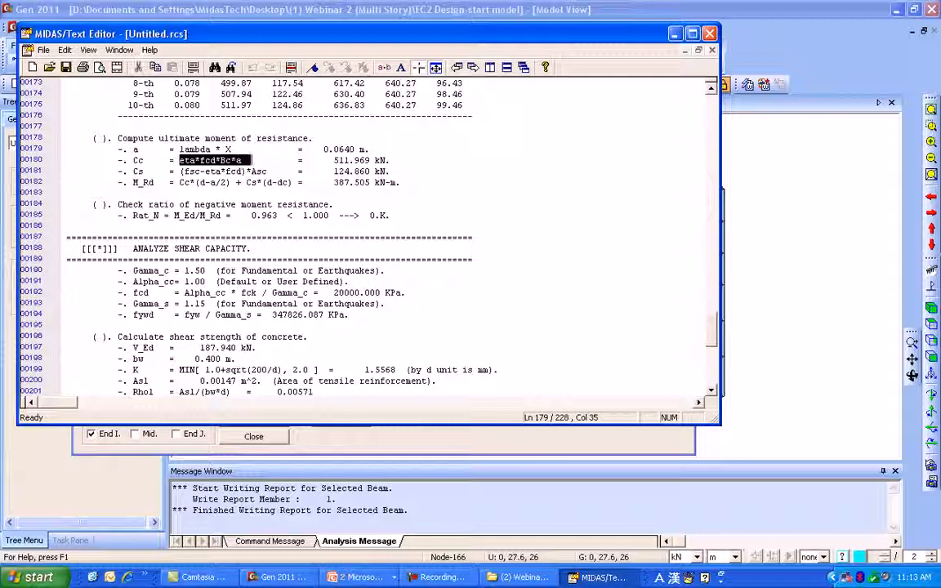
Examine the shear strength calculation in the detailed beam report and close the temporary file without saving
scroll(63, 260, "down", 8)
scroll(367, 237, "up", 1)
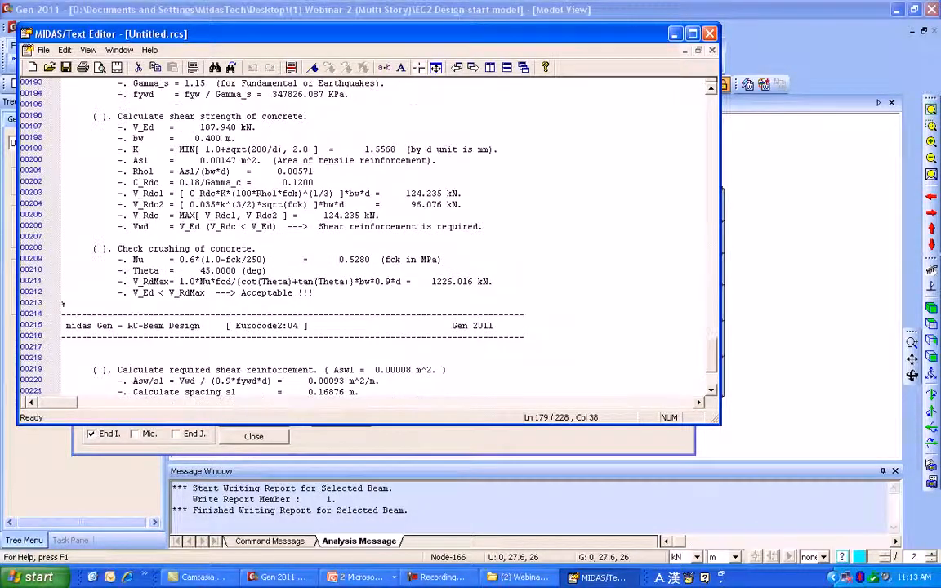
left_click_drag(180, 171, 226, 172)
left_click(227, 171)
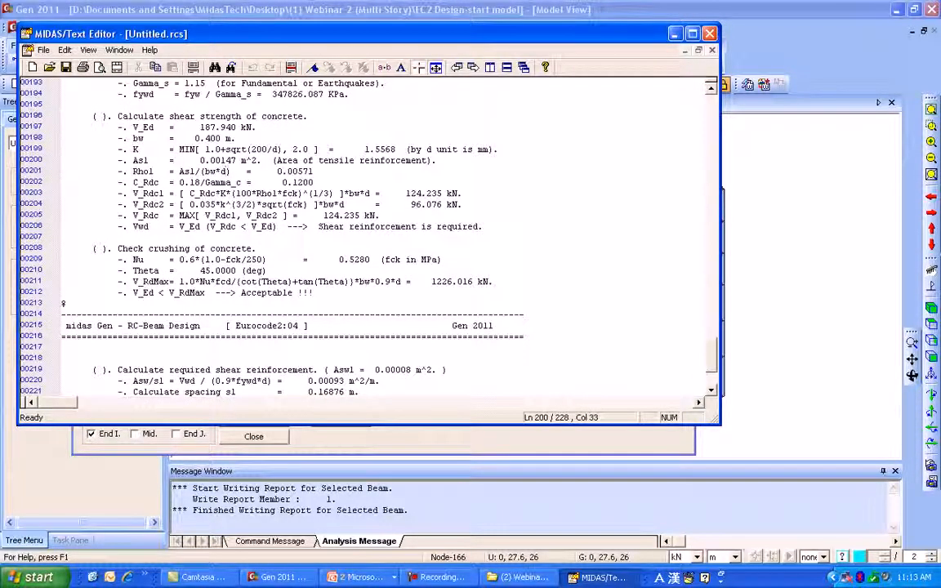
left_click(709, 34)
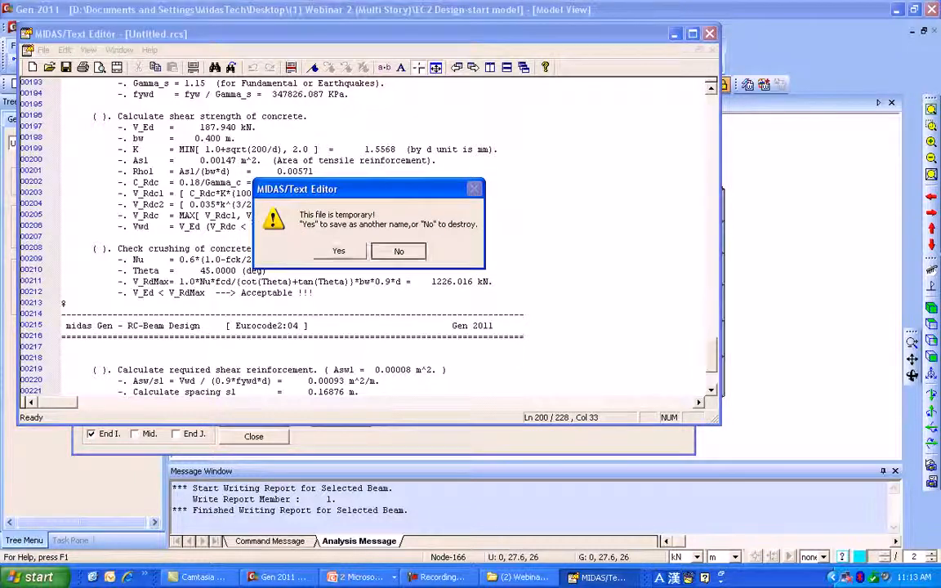
left_click(359, 226)
Collapse the beam results to the compact list, move it clear of the model and open the list of sections for design
left_click(278, 401)
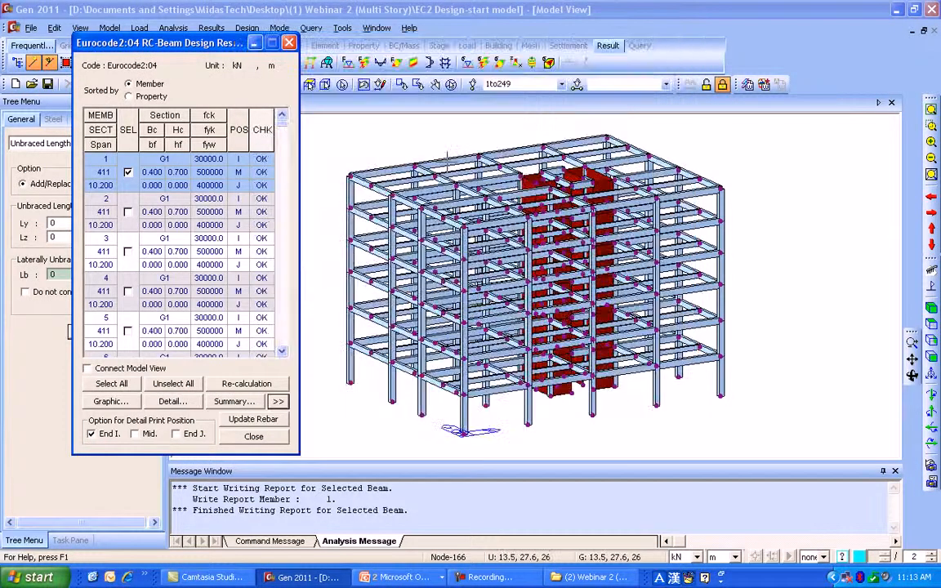
left_click_drag(163, 43, 88, 130)
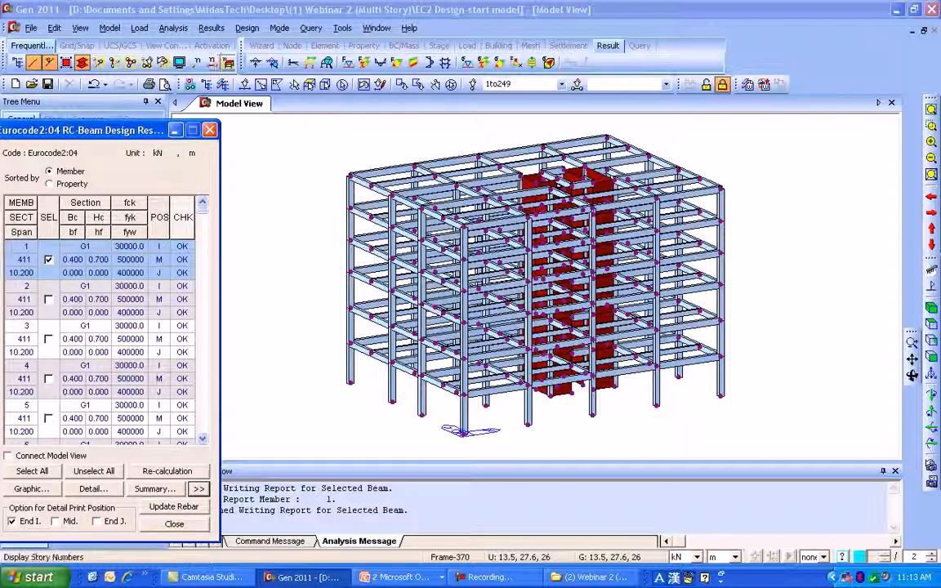
left_click(247, 28)
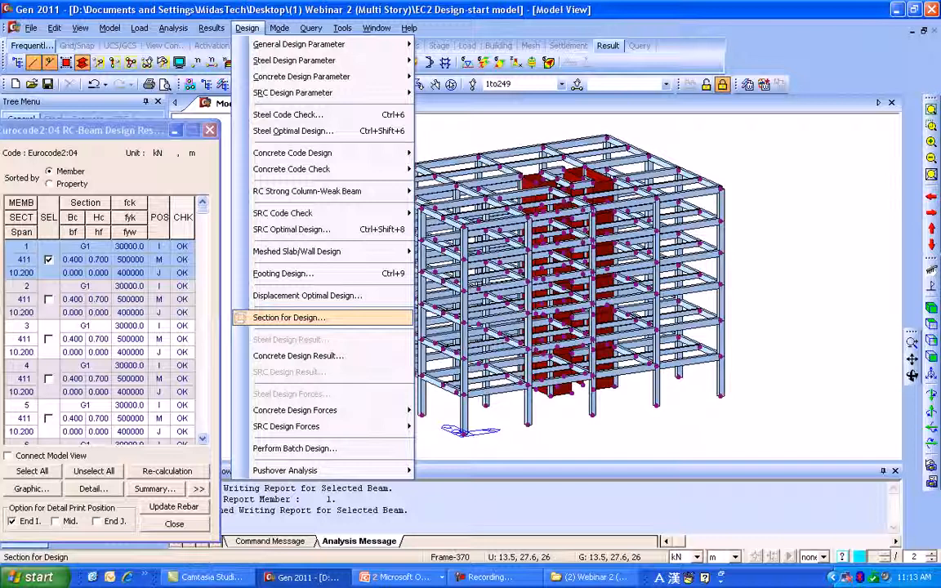
left_click(288, 317)
left_click_drag(470, 169, 414, 134)
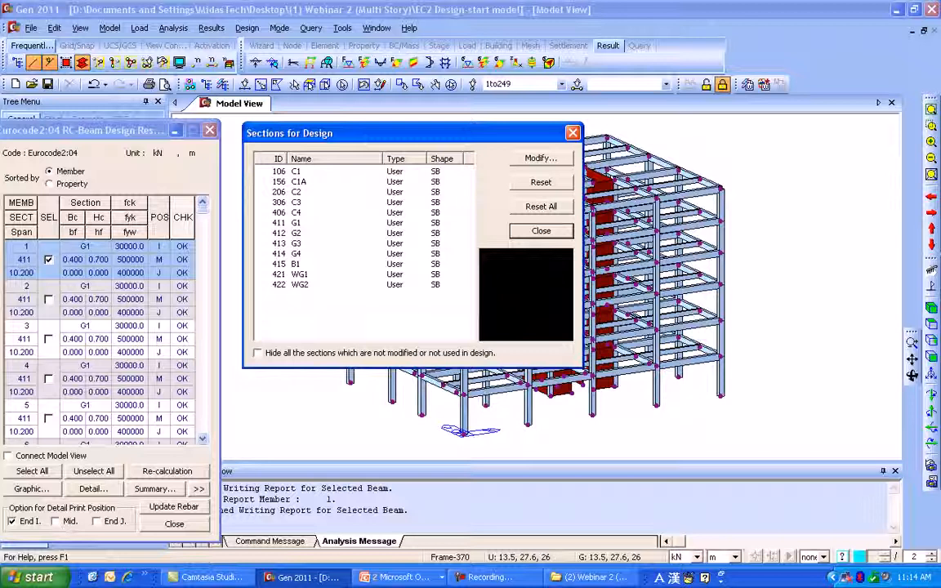
Modify design section 413 (G3) to H 0.85 m and B 0.65 m, accept it and close the section list
left_click(297, 244)
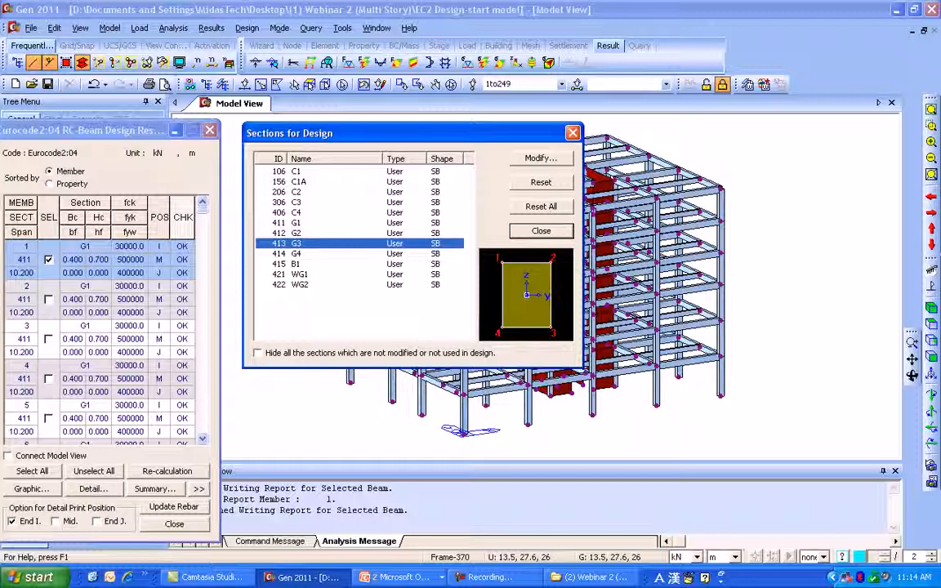
left_click(541, 159)
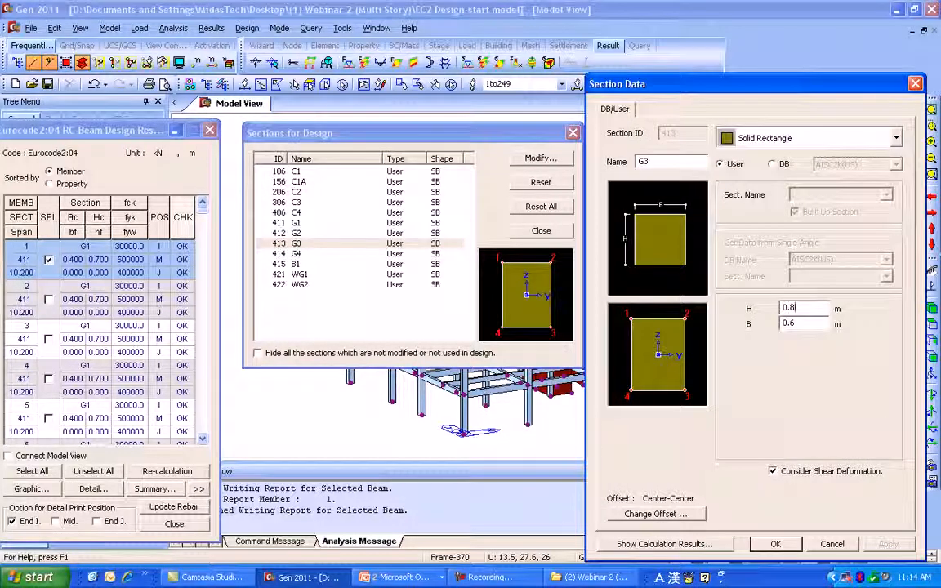
type("5")
left_click(800, 322)
type("5")
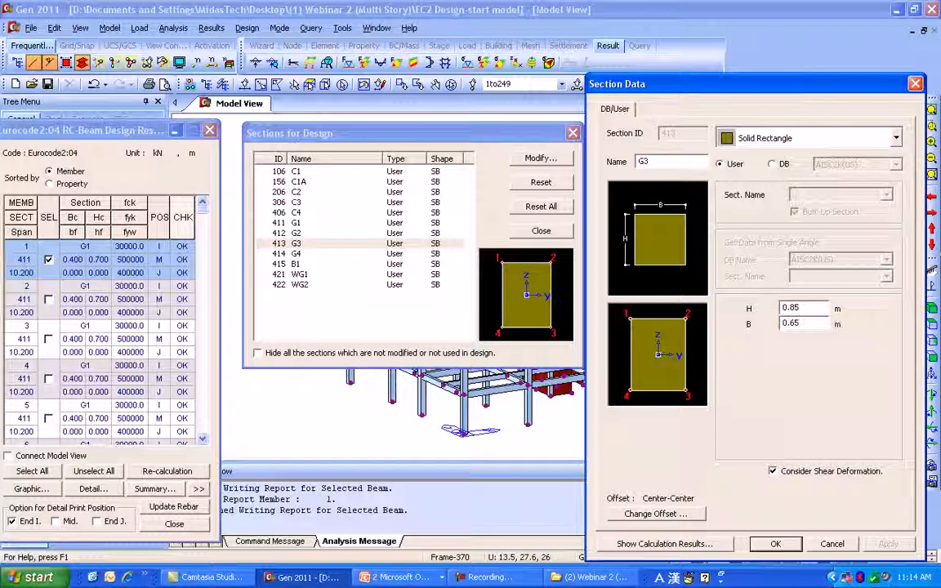
key("Return")
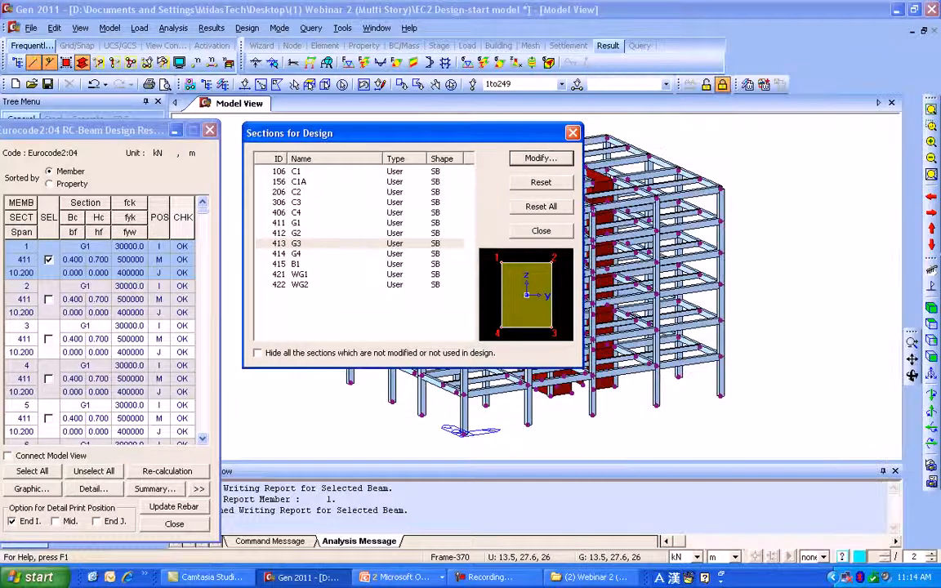
left_click(541, 232)
Sort the beam design results by property and recalculate section 413 (G3) with its modified size
left_click_drag(106, 130, 334, 59)
left_click(278, 114)
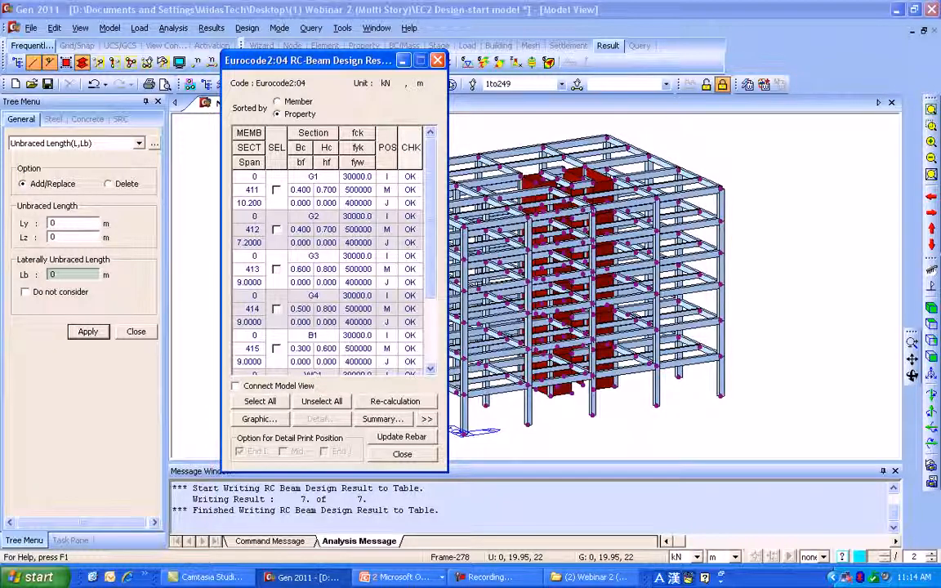
left_click(277, 270)
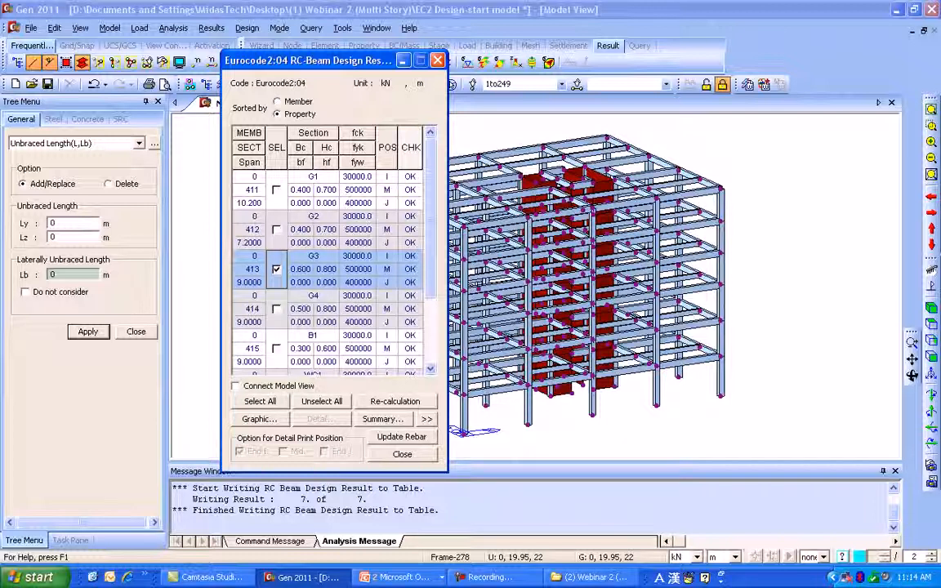
left_click(395, 401)
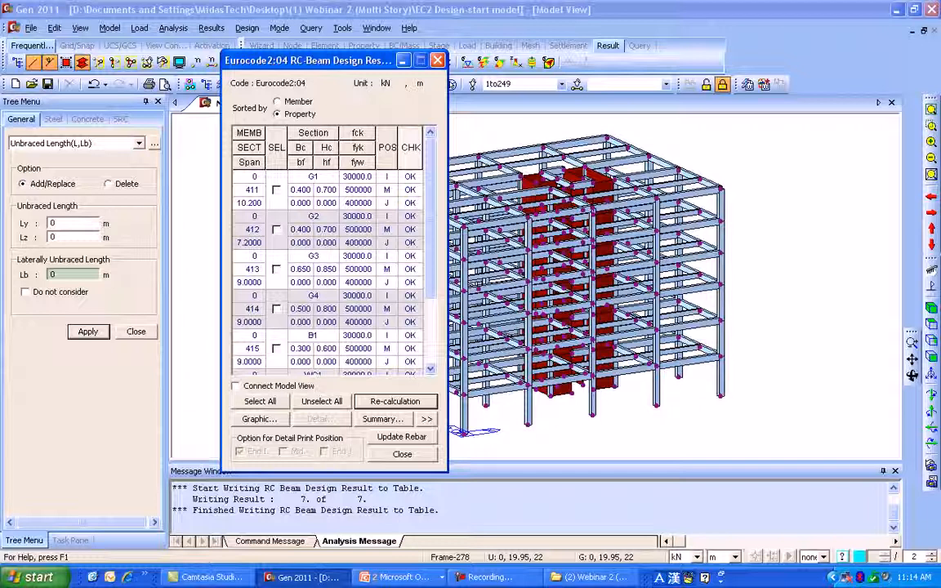
Update the rebar data for all beam sections from the design results and close the results
left_click(260, 401)
left_click(402, 437)
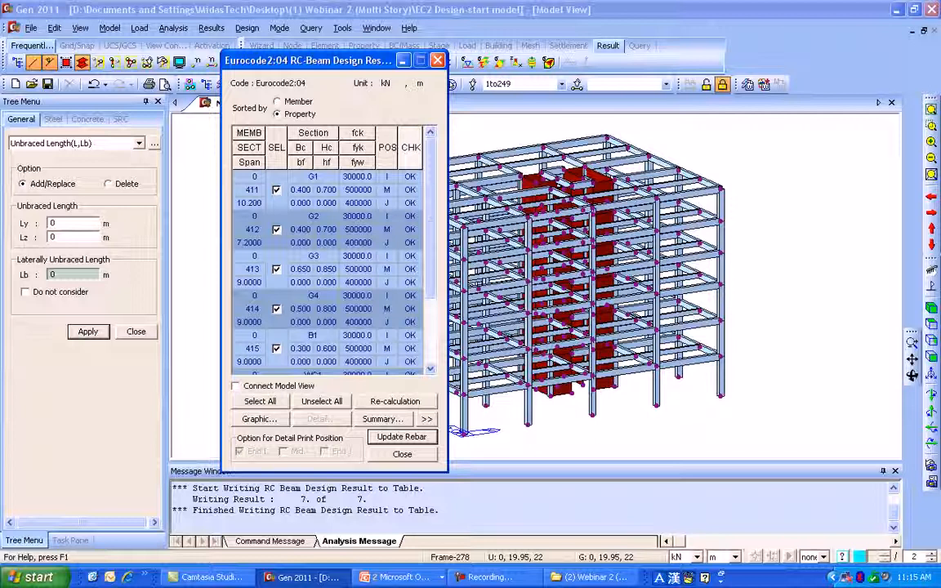
key("Escape")
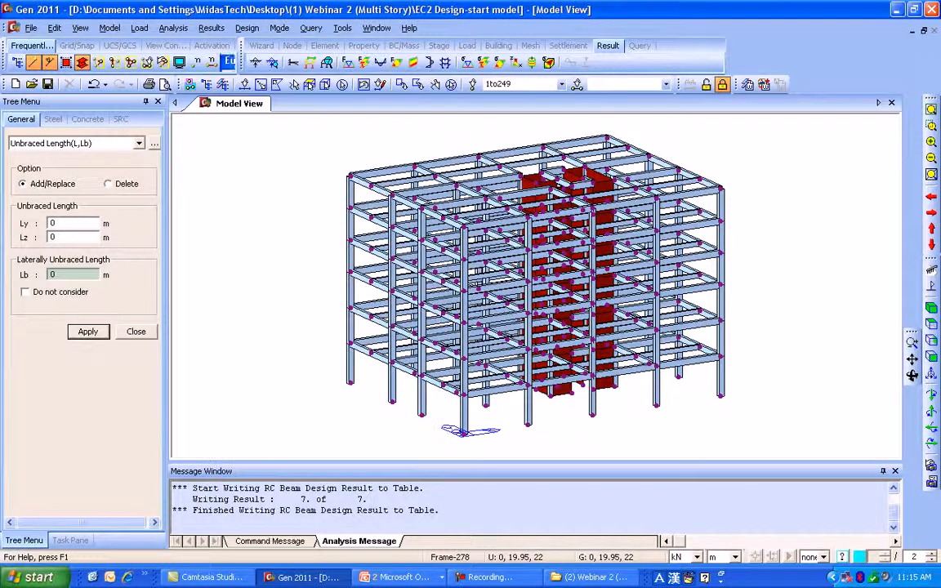
key("Escape")
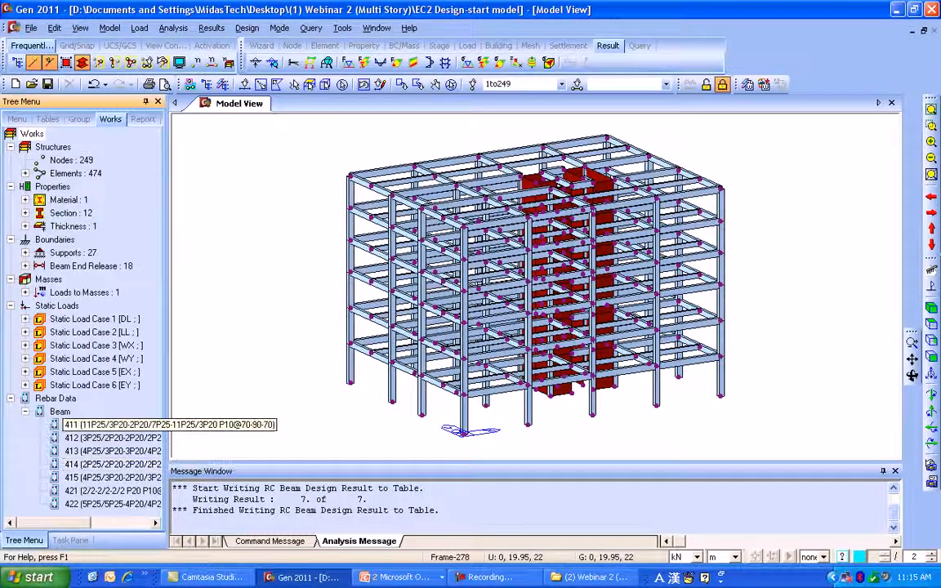
Open the properties of the beam rebar data for section 411 from the model's Works tree
left_click(106, 425)
right_click(115, 421)
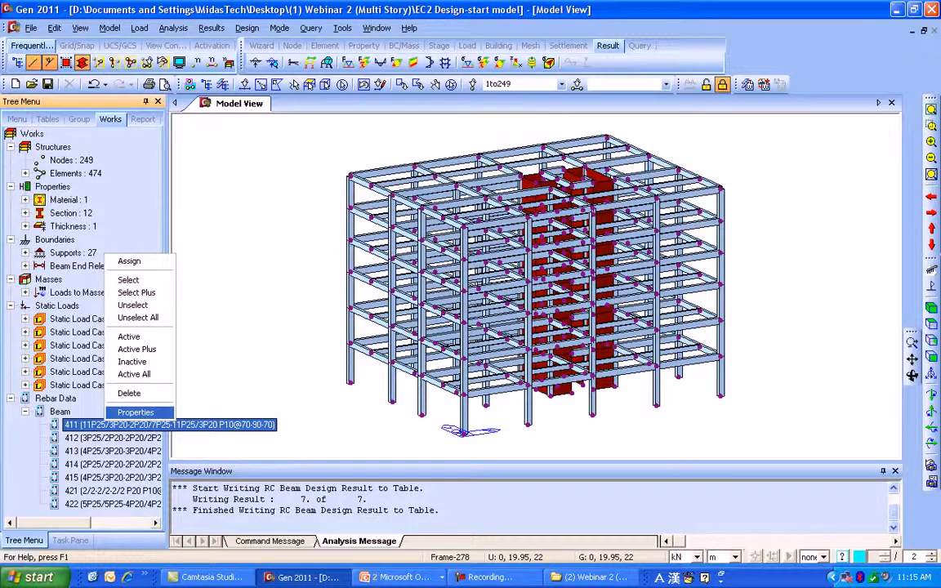
left_click(145, 412)
left_click_drag(123, 11, 271, 16)
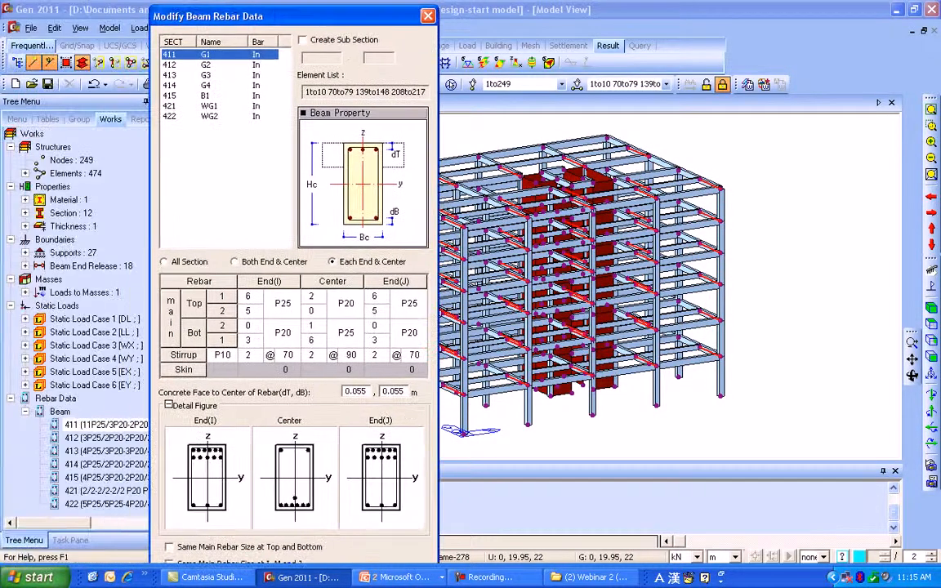
Examine the updated rebar arrangements of the other beam sections and return to section 411 (G1)
left_click(206, 64)
left_click(206, 75)
key("Down")
key("Down")
key("Down")
key("Down")
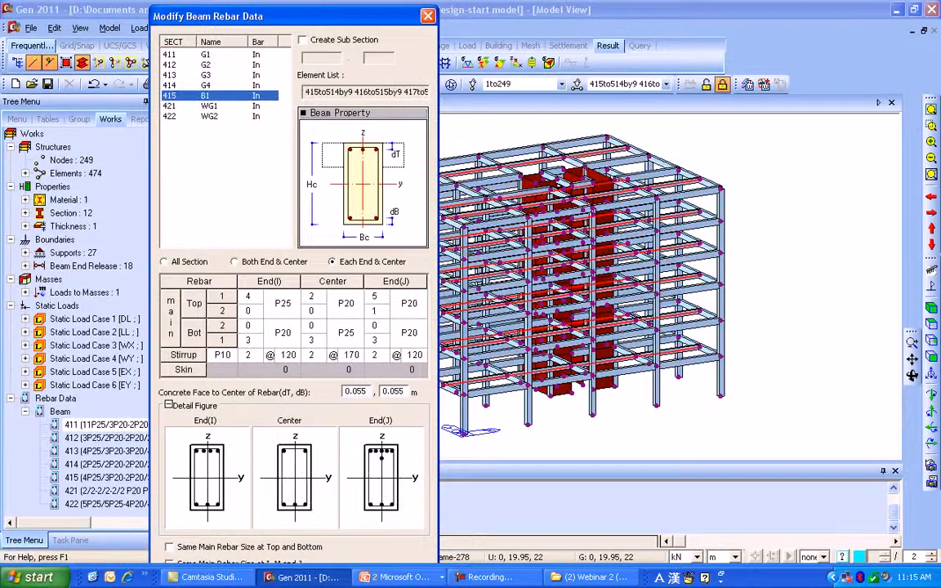
key("Up")
key("Up")
key("Up")
key("Up")
key("Up")
key("Up")
key("Up")
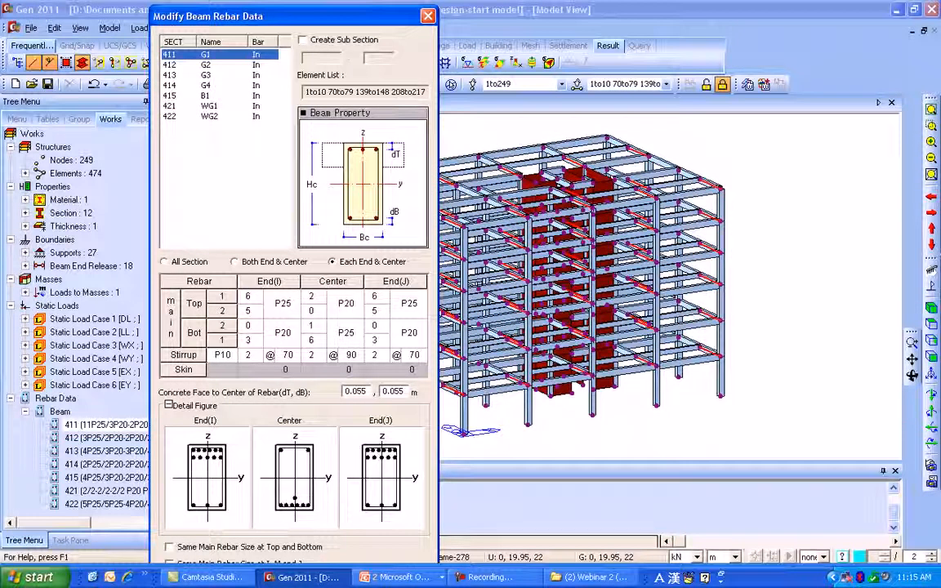
Try reducing the first-layer top bar count at End(I) of section G1 to 0, and set it back to 6
left_click(286, 304)
left_click(292, 305)
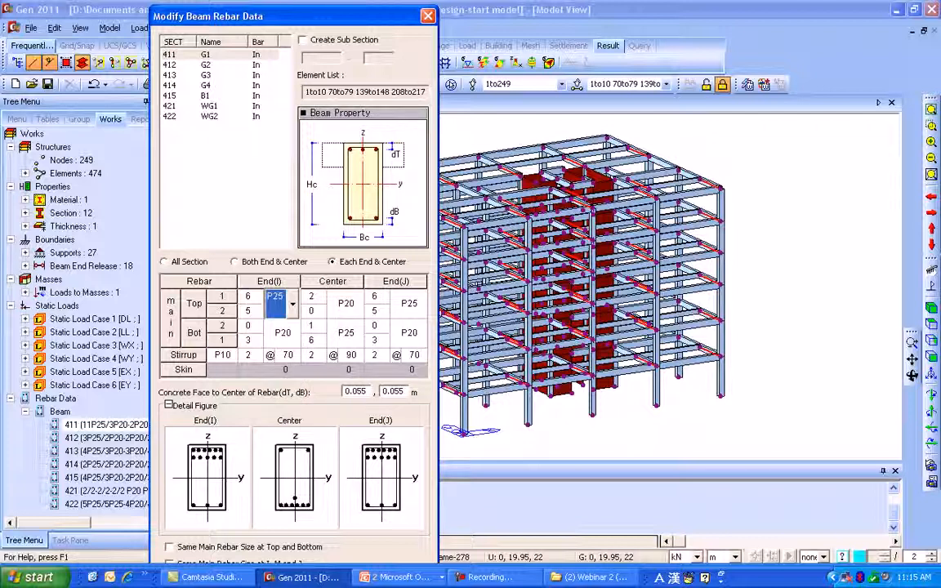
left_click(252, 297)
left_click(257, 300)
left_click(257, 300)
left_click(258, 300)
left_click(257, 300)
left_click(258, 300)
left_click(258, 300)
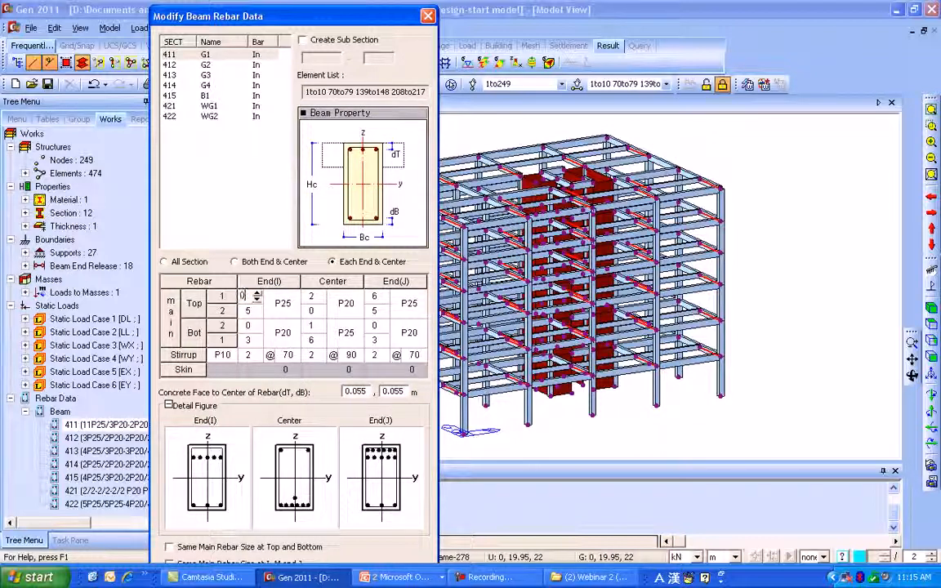
left_click(257, 294)
left_click(257, 293)
left_click(257, 293)
left_click(257, 293)
left_click(257, 294)
left_click(258, 293)
left_click(257, 293)
left_click(258, 300)
View the remaining options of the beam rebar data and close it without applying any change
left_click_drag(296, 19, 299, 0)
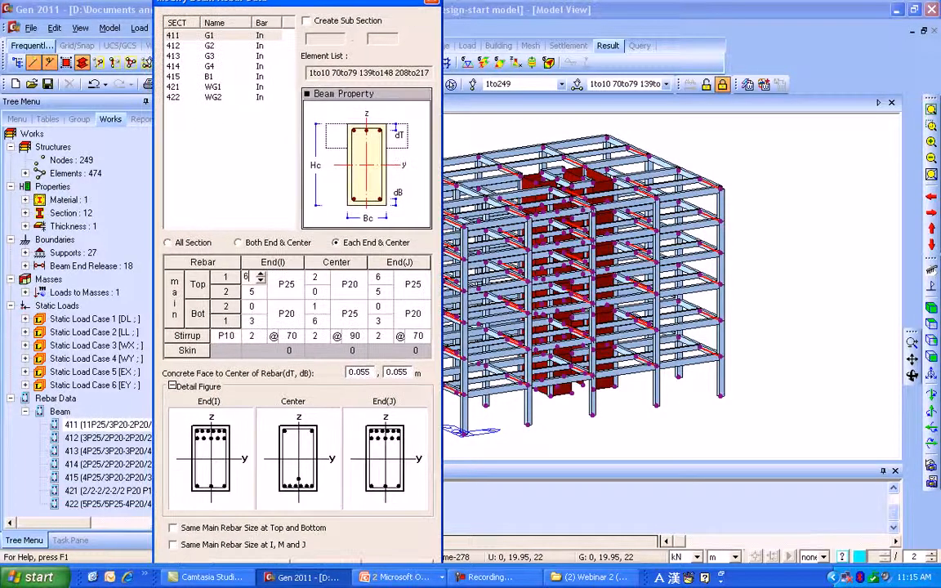
left_click_drag(304, 566, 304, 585)
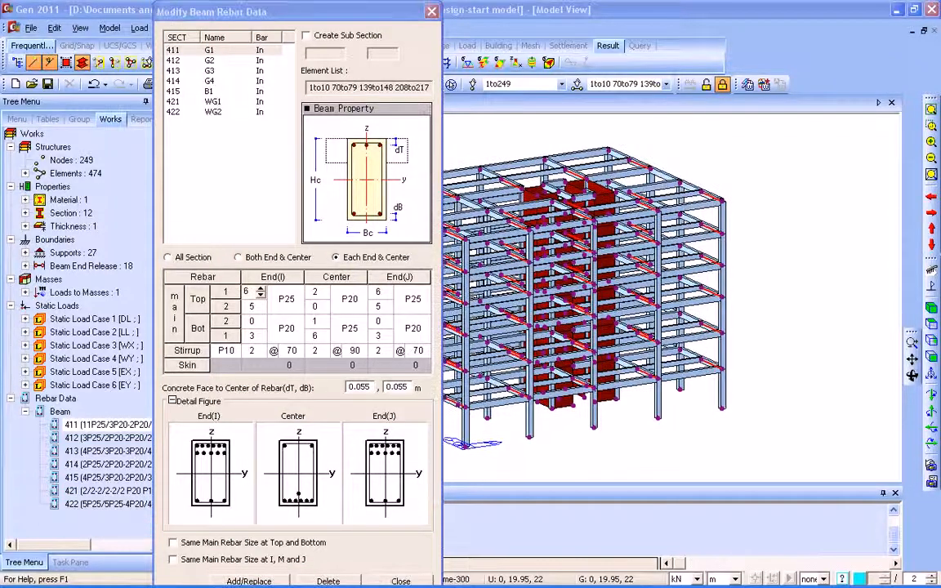
left_click(400, 582)
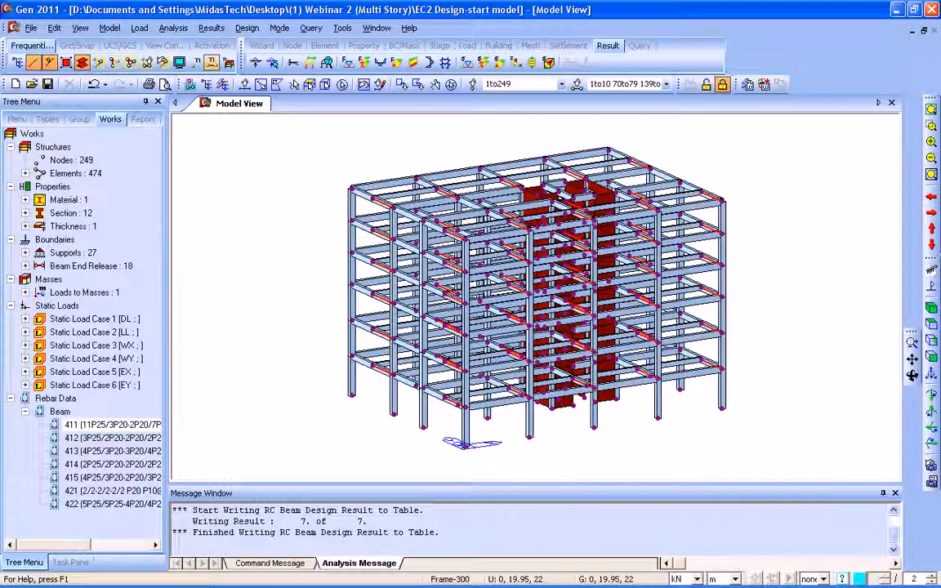
Try to run the concrete column design while the beam elements are still selected, and close its result dialog
left_click(246, 28)
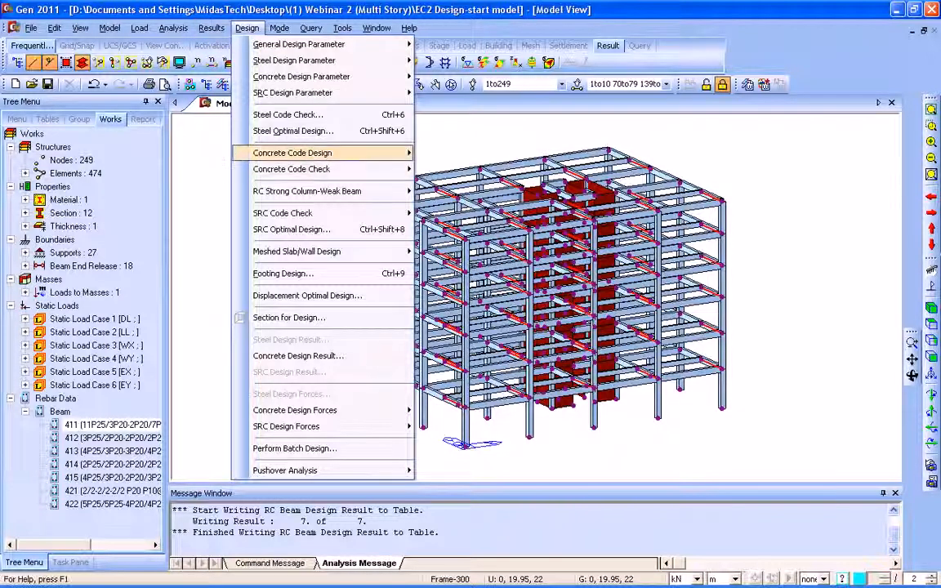
mouse_move(293, 153)
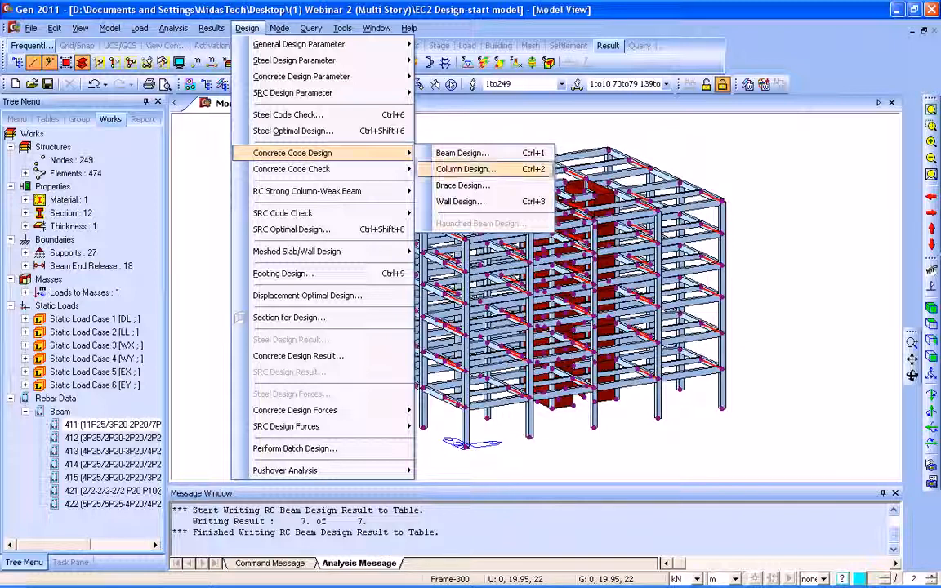
left_click(465, 169)
key("Return")
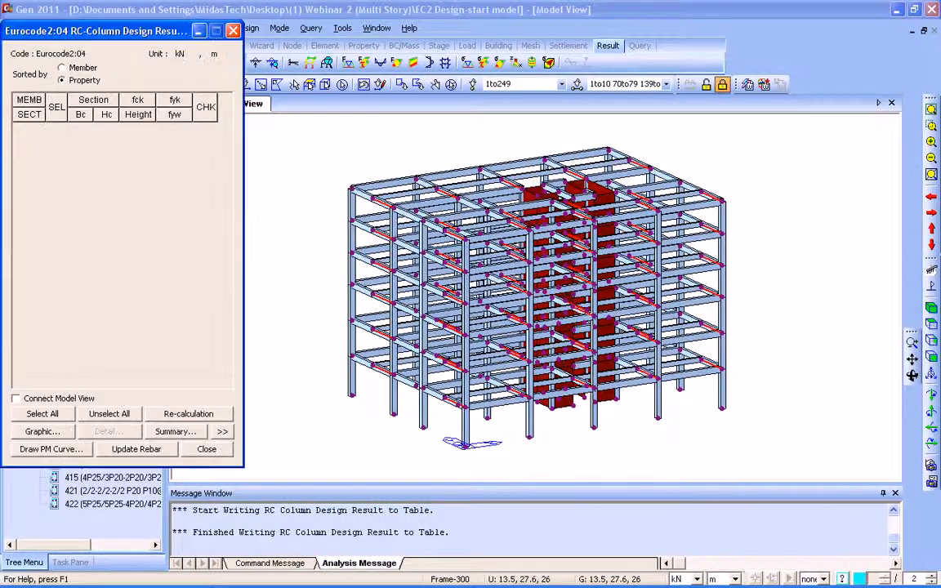
left_click(233, 29)
Run the concrete column design with no elements selected and sort the results by member
left_click(247, 28)
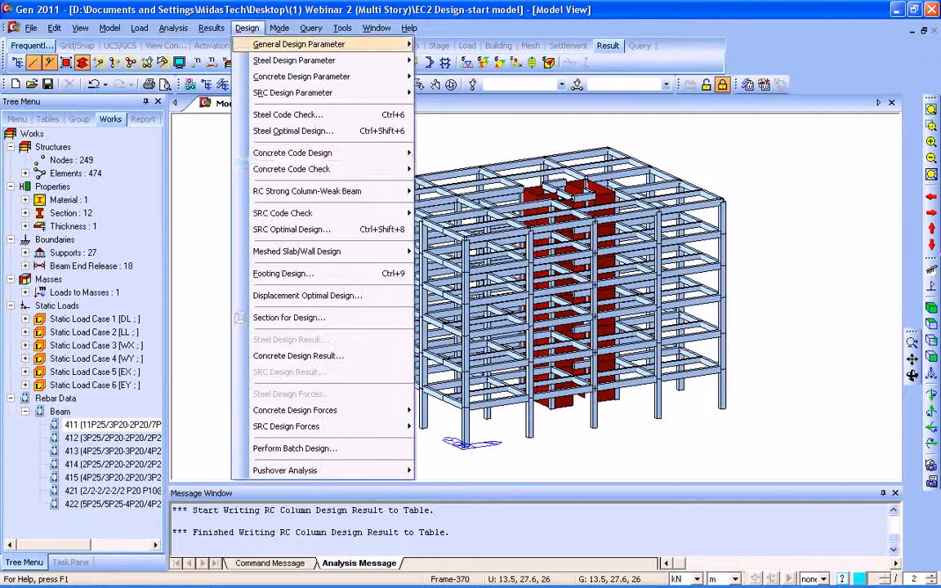
mouse_move(327, 152)
left_click(465, 169)
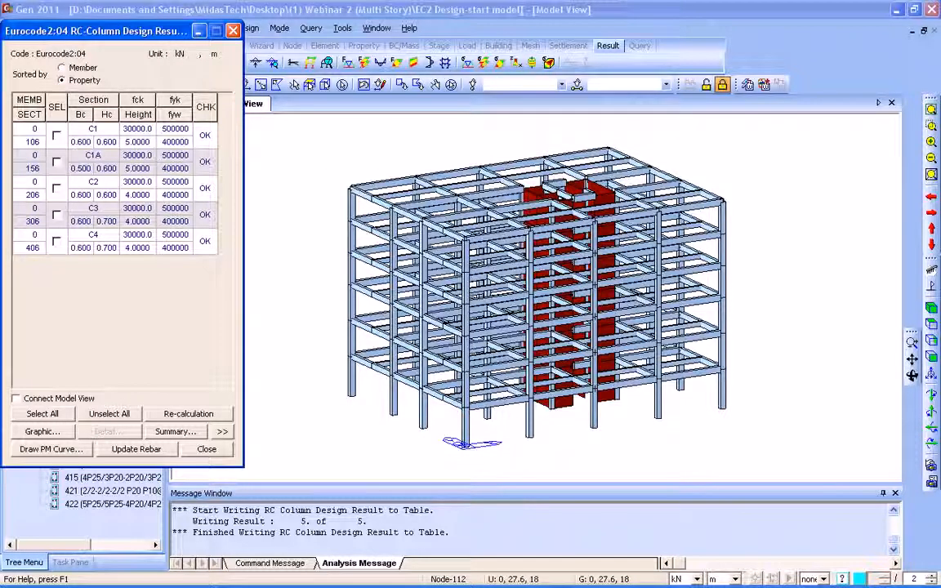
left_click(62, 68)
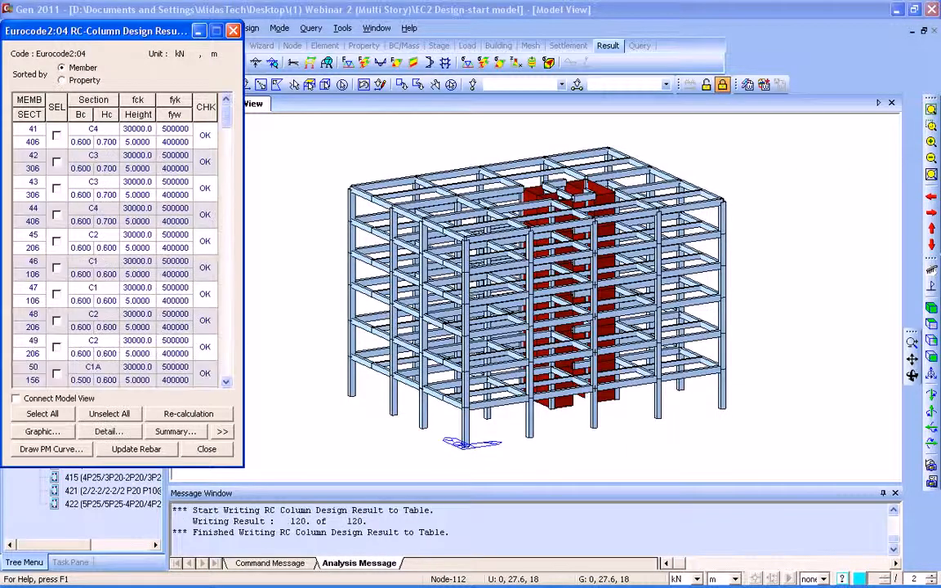
Select column member 41 and review its graphic design report through to the shear force capacity check
left_click(57, 136)
left_click(43, 432)
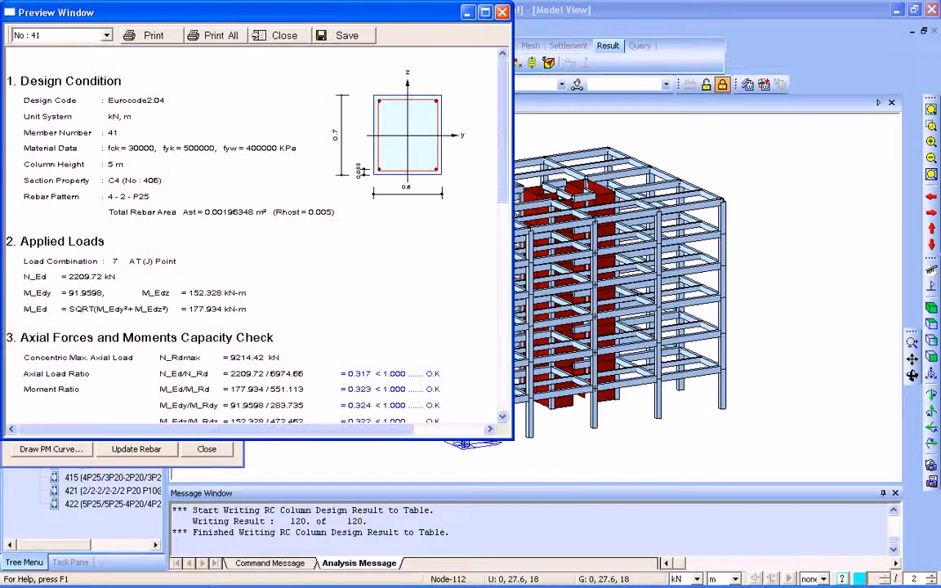
scroll(252, 237, "down", 3)
scroll(252, 237, "down", 3)
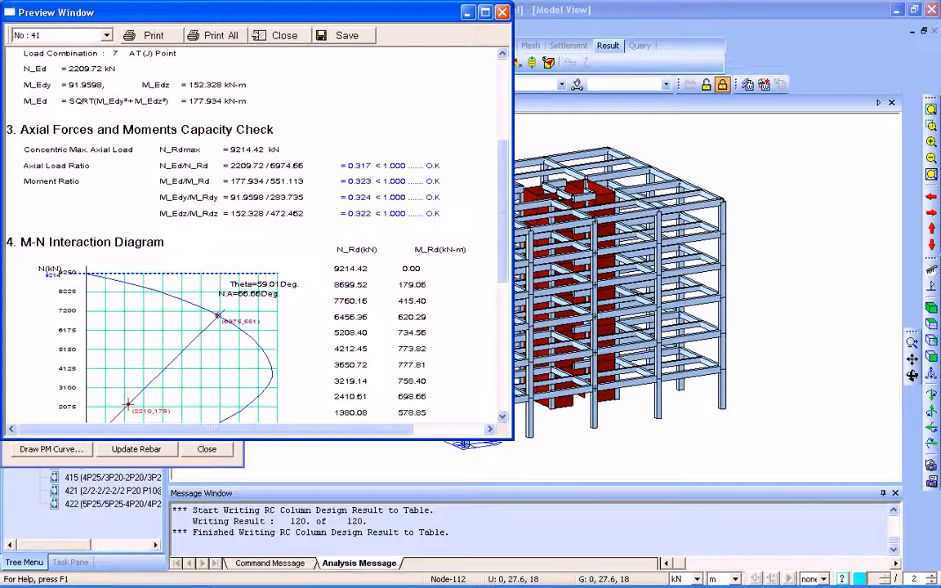
scroll(251, 236, "down", 6)
scroll(251, 236, "down", 3)
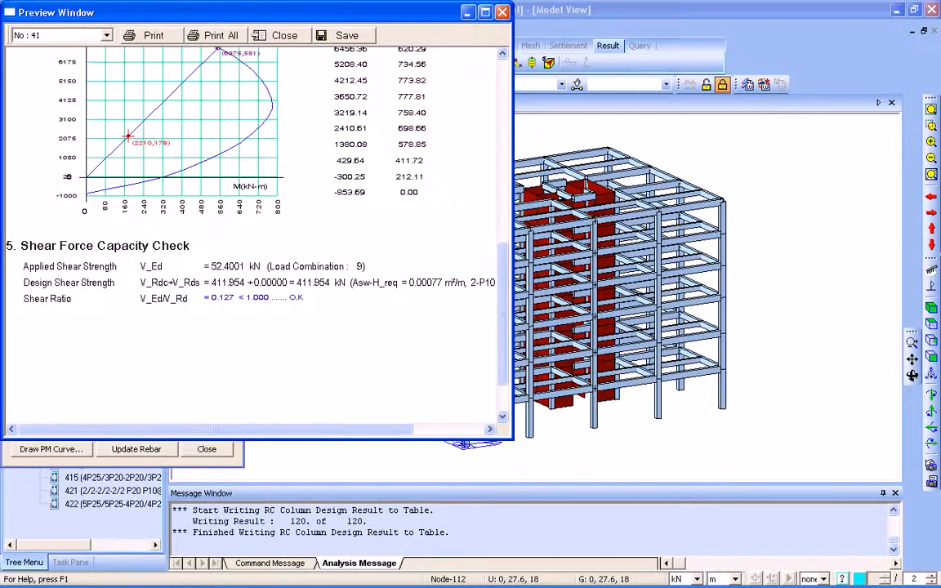
left_click(503, 13)
Review the detailed design report of column member 41, discard it without saving, and close the column design results
left_click(109, 432)
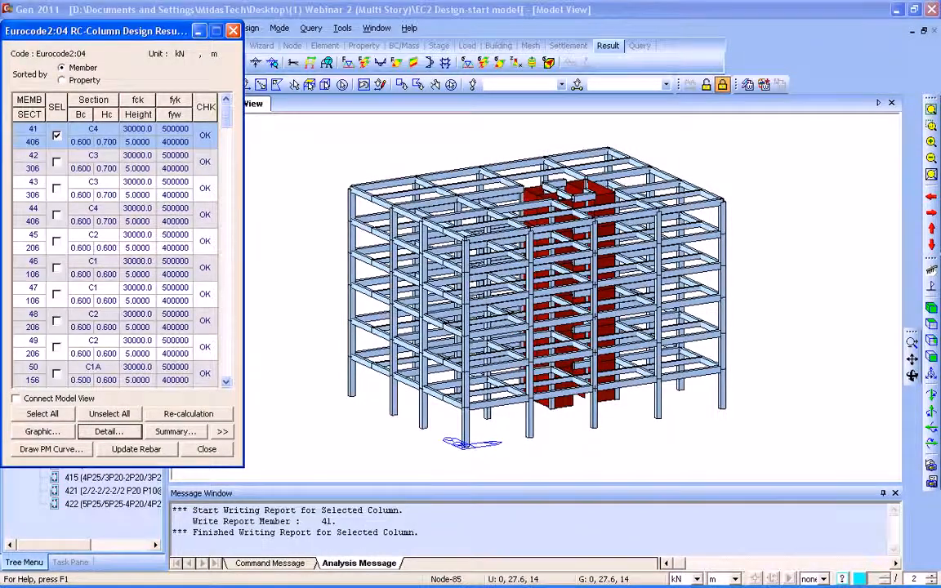
scroll(427, 324, "down", 20)
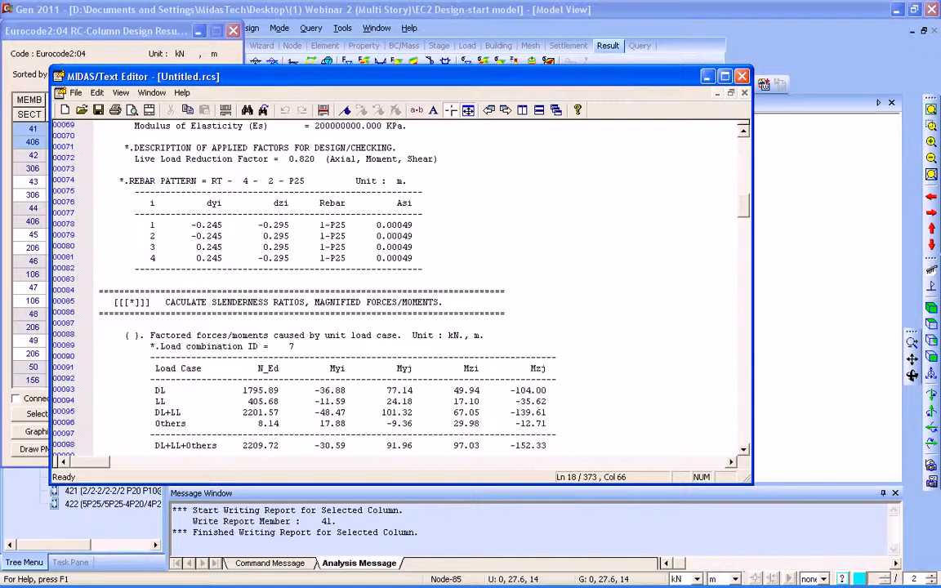
left_click(742, 76)
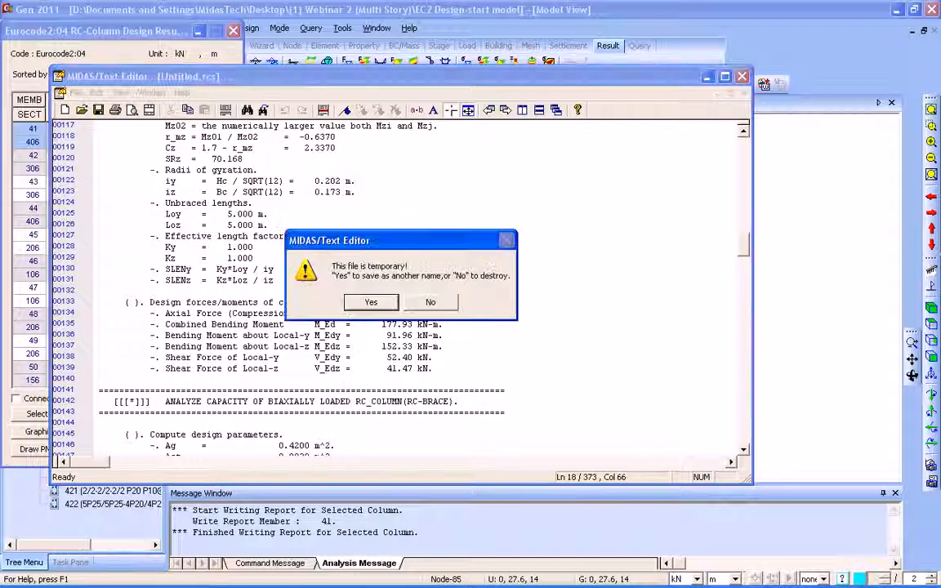
left_click(431, 299)
left_click(207, 448)
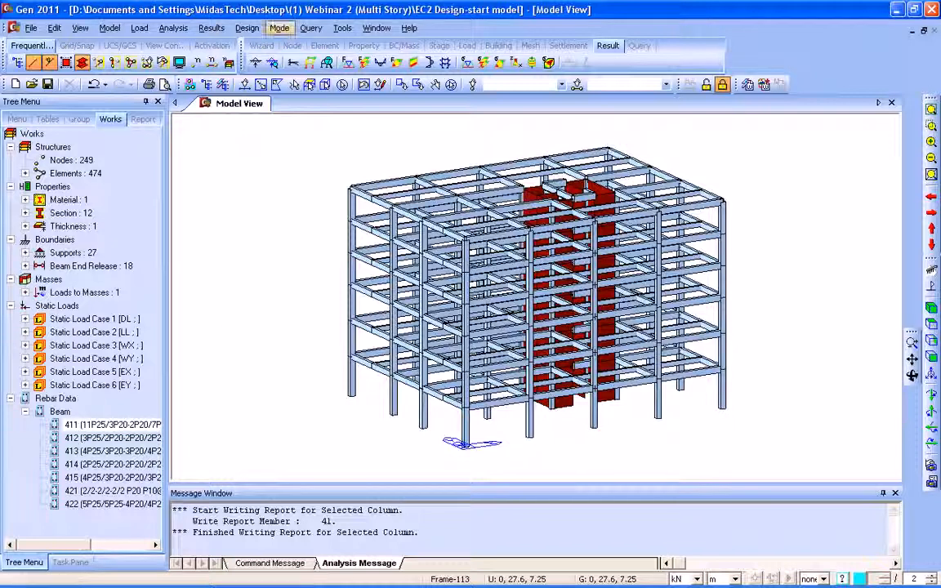
Run the concrete column design again and request the PM curve for column section C1
left_click(247, 28)
mouse_move(302, 153)
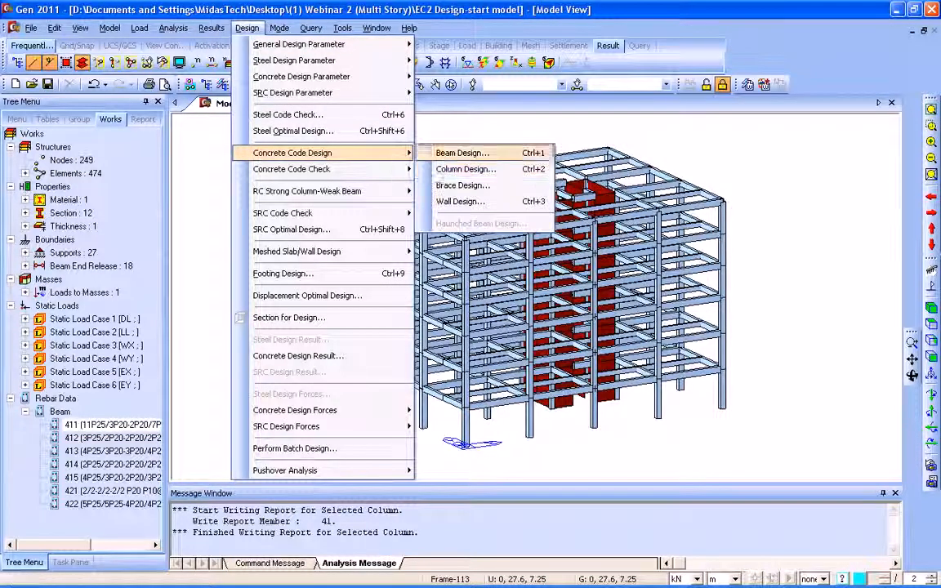
left_click(490, 170)
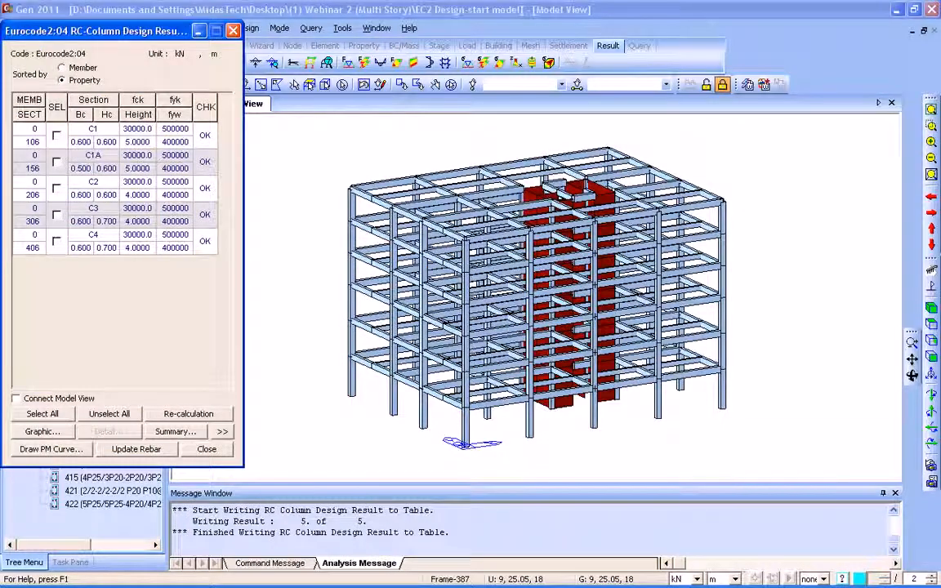
left_click(56, 136)
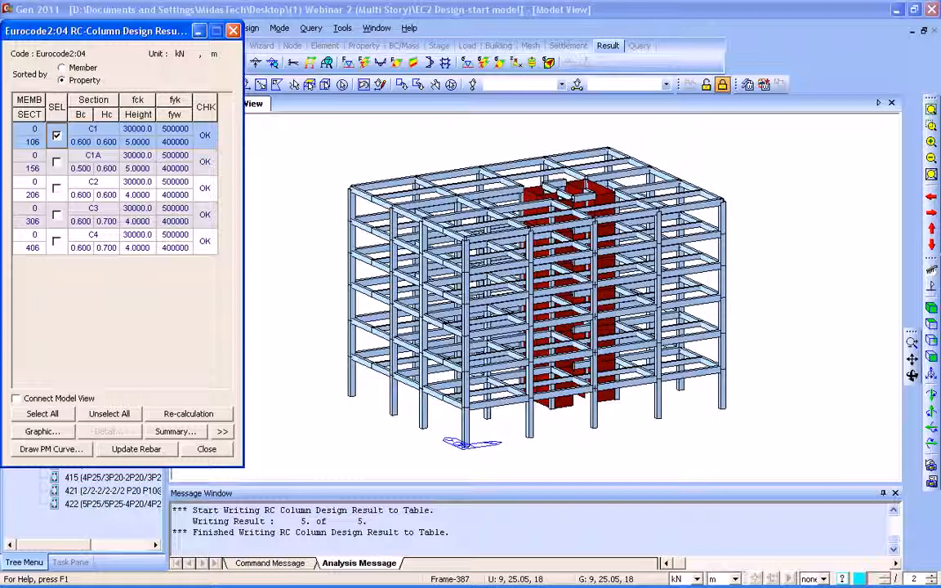
left_click(52, 450)
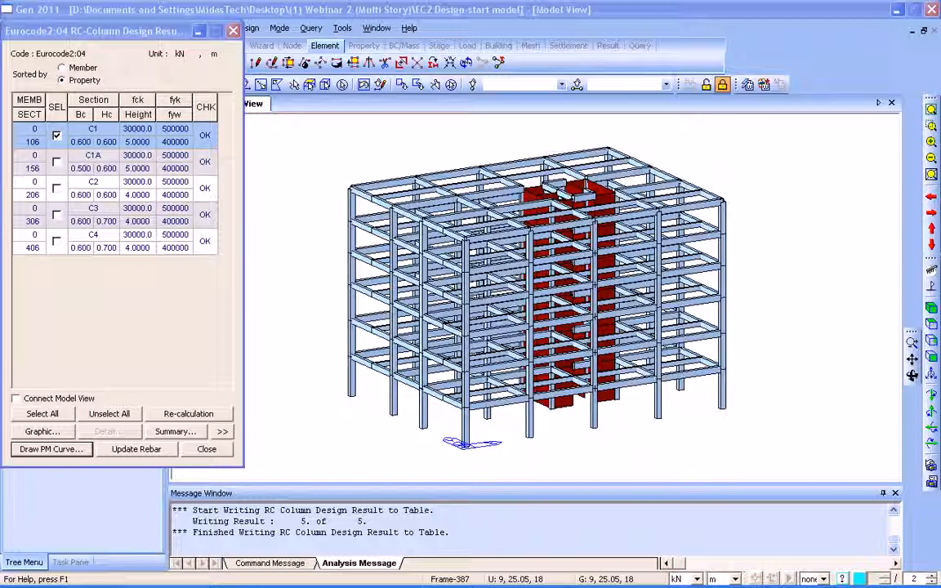
mouse_move(98, 31)
left_mouse_down()
mouse_move(123, 52)
mouse_move(95, 29)
left_mouse_up()
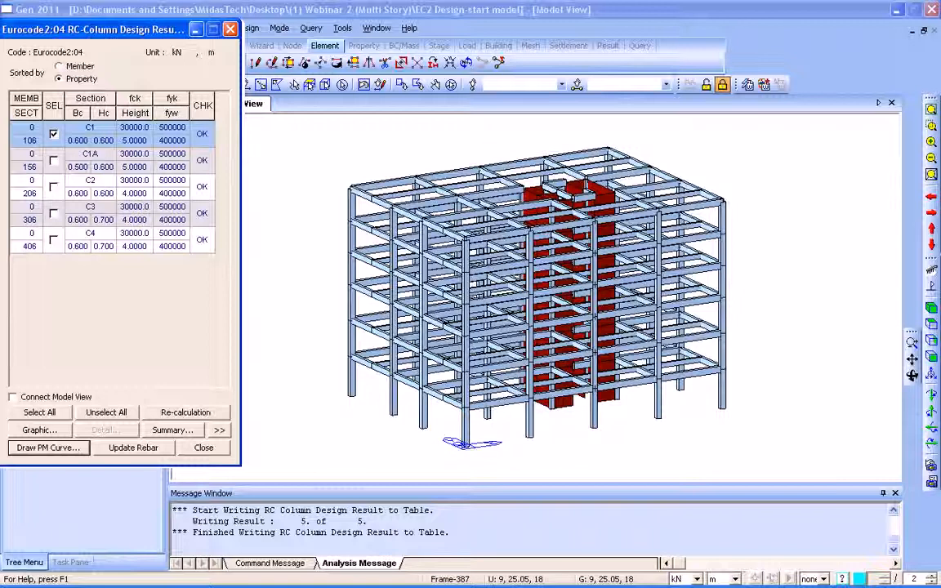
left_click_drag(95, 29, 99, 29)
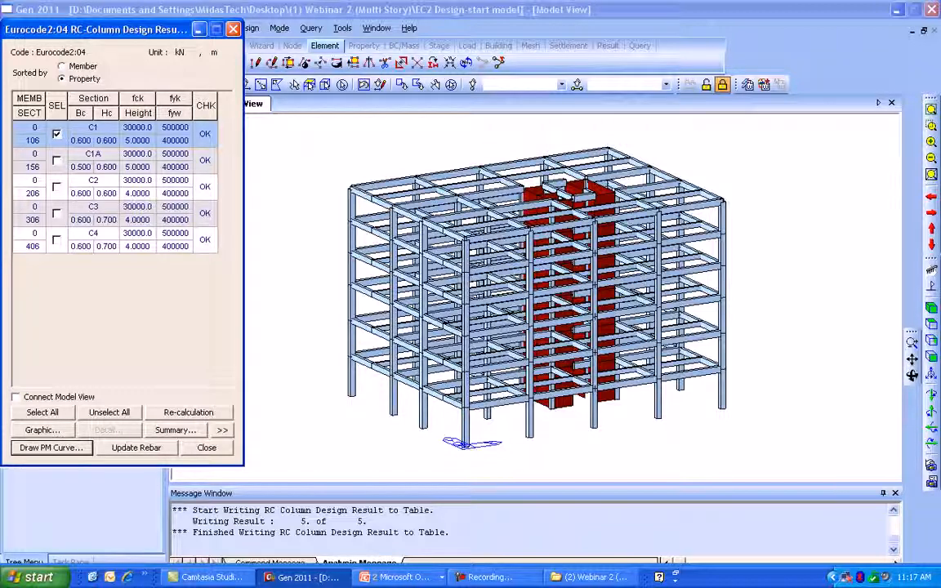
key("alt+Tab")
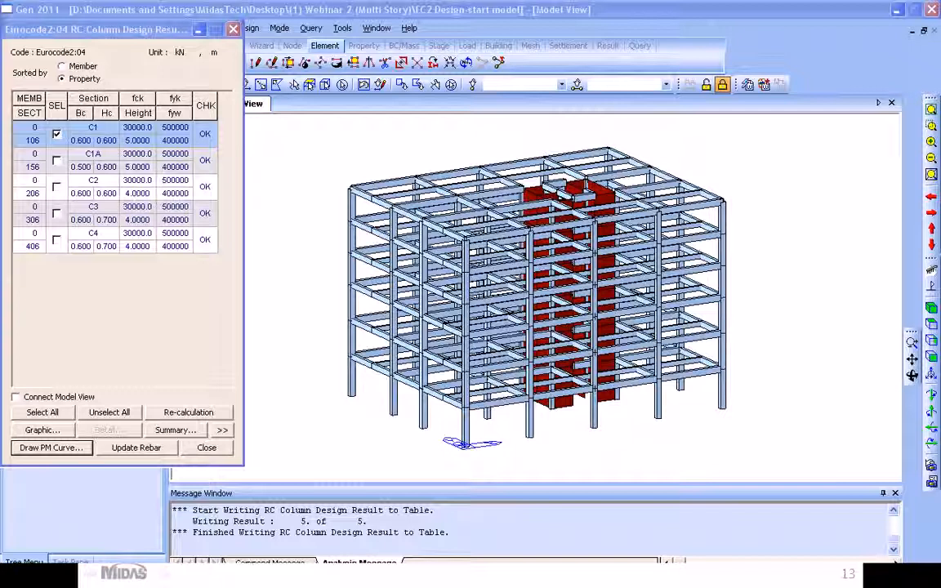
key("alt+Tab")
key("Tab")
key("Tab")
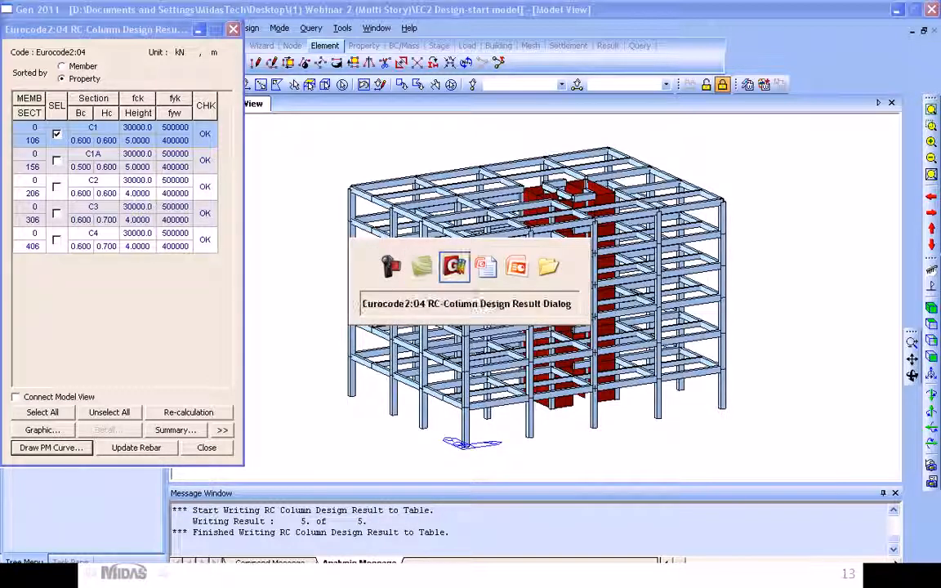
key("alt+Tab")
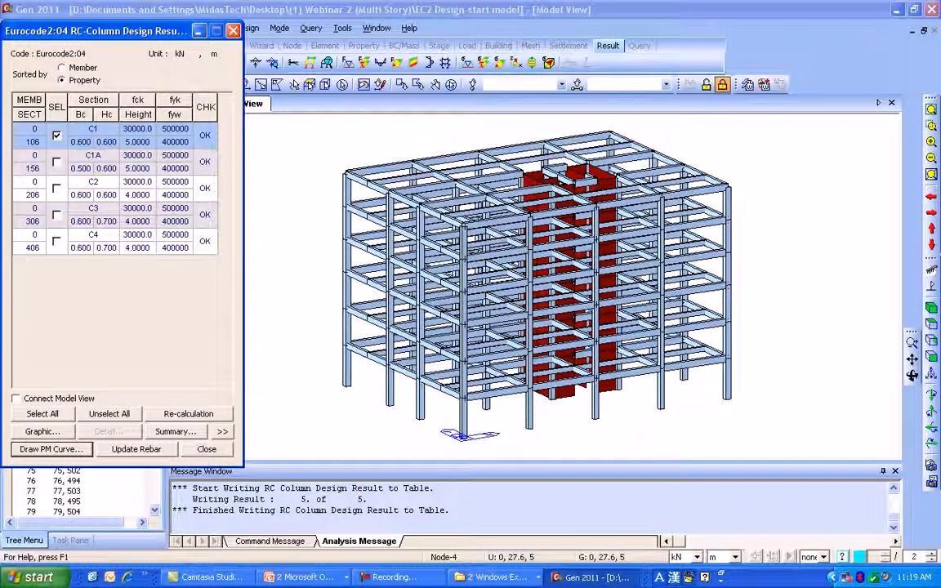
Draw the PM curve of column section C1, rotate the 3D interaction surface to examine it, and close it
left_click(51, 449)
left_click_drag(139, 270, 213, 268)
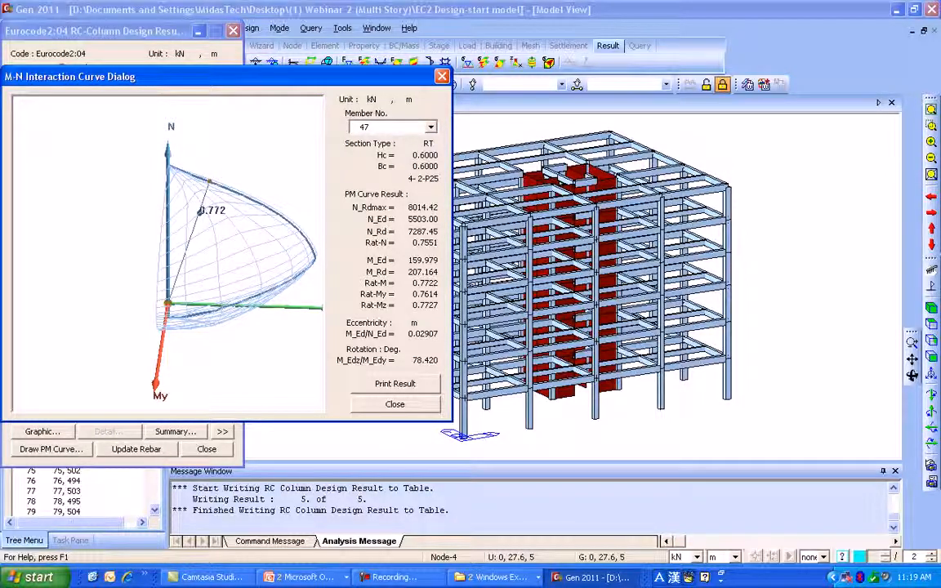
left_click_drag(188, 269, 221, 266)
left_click(442, 76)
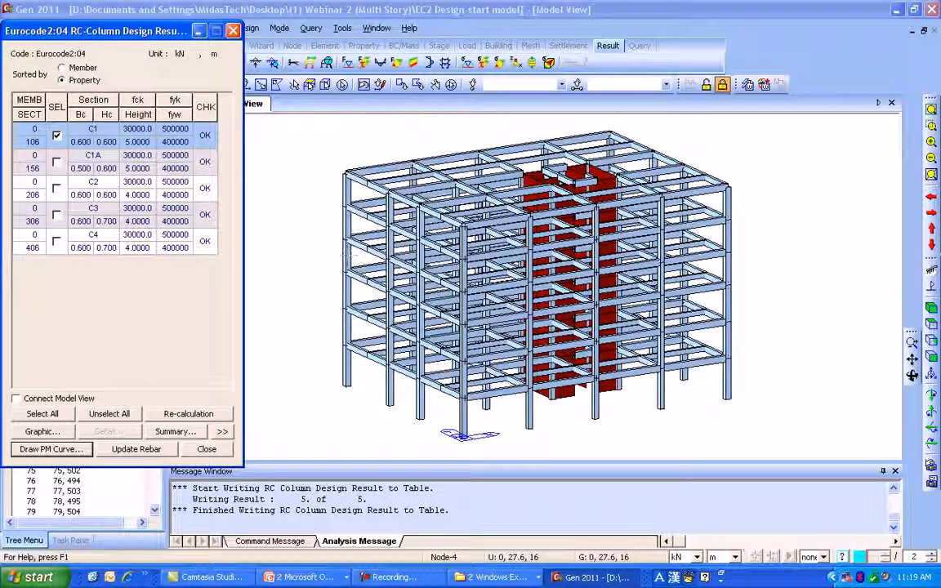
Update the rebar data for all column sections from the design results and close the results
left_click(42, 413)
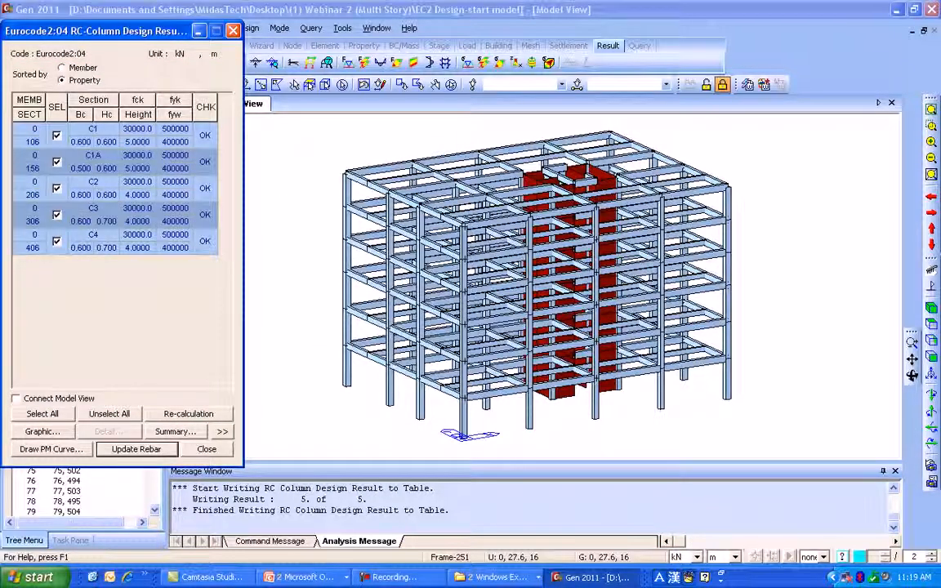
left_click(233, 31)
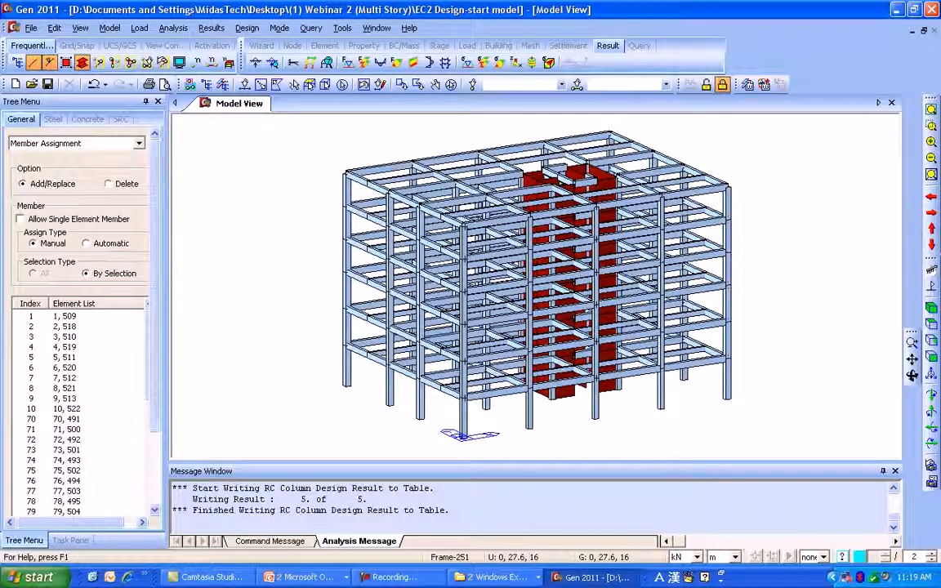
Close the member assignment form, view the properties of the column rebar data for section 106 in the Works tree, and close them unchanged
left_click(71, 540)
left_click(25, 541)
left_click_drag(154, 327, 155, 401)
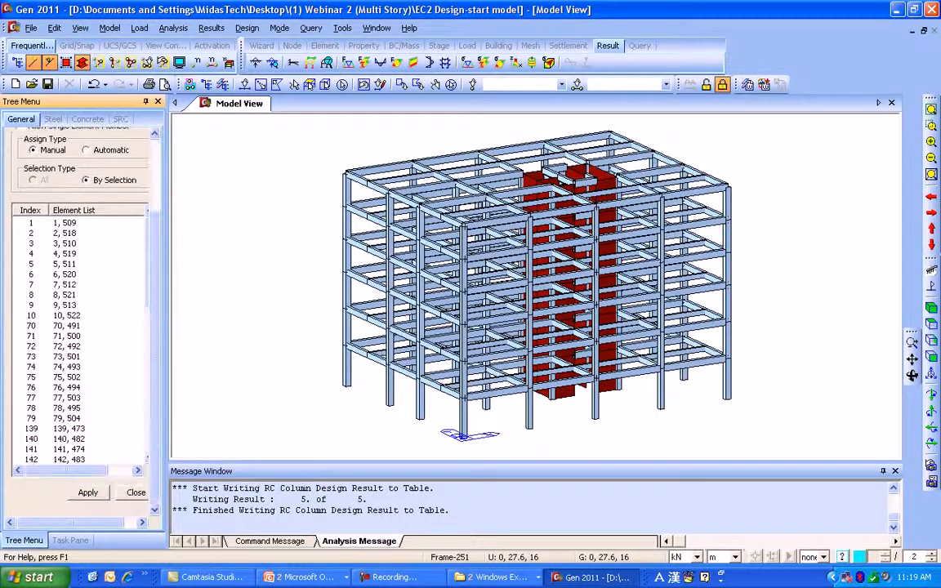
left_click(135, 493)
left_click_drag(155, 343, 155, 405)
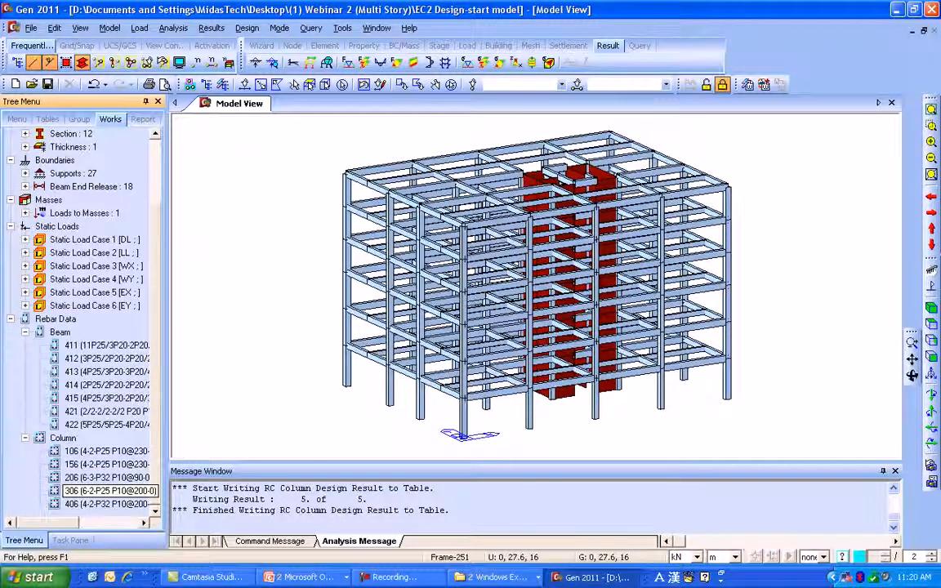
right_click(114, 453)
left_click(145, 442)
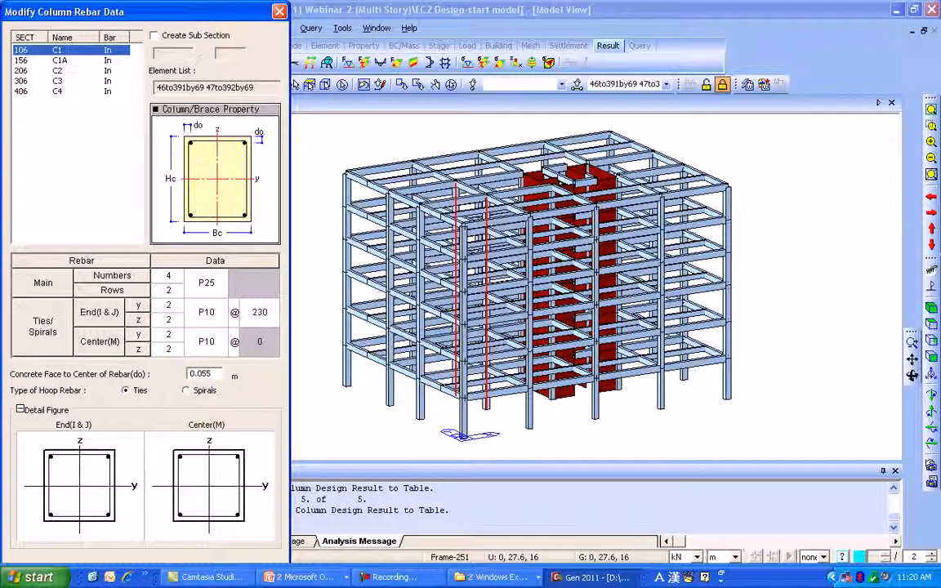
left_click(280, 11)
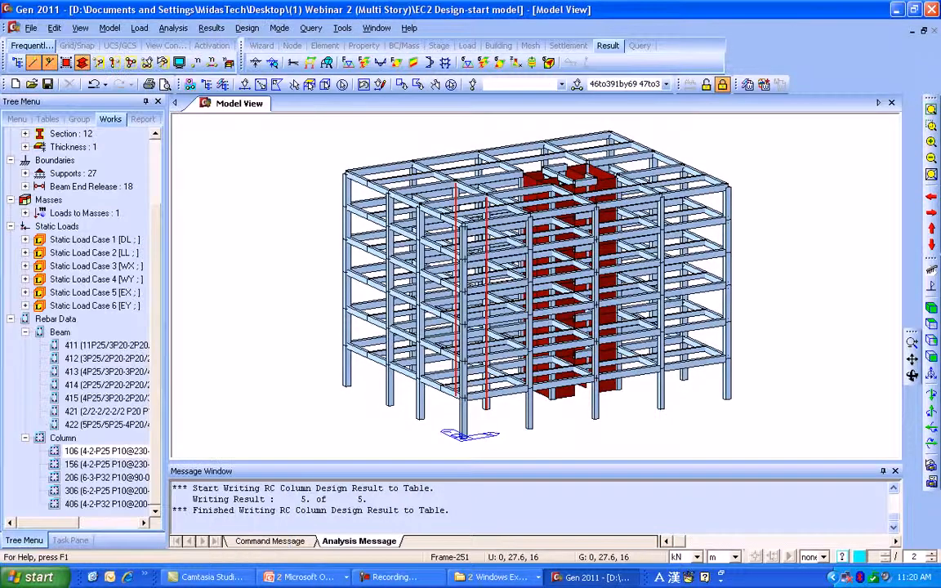
Try to run the concrete wall design while the section 106 columns are still selected
left_click(247, 28)
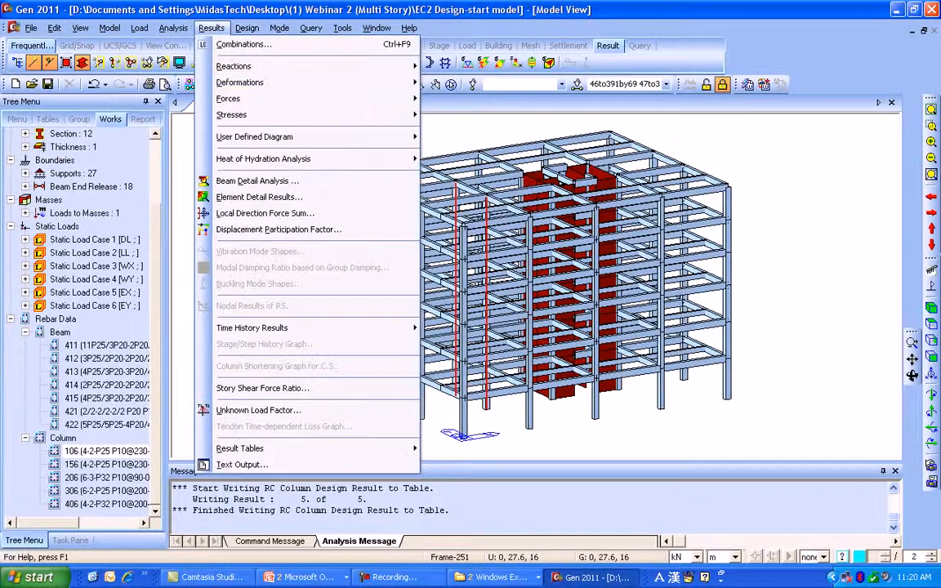
mouse_move(292, 169)
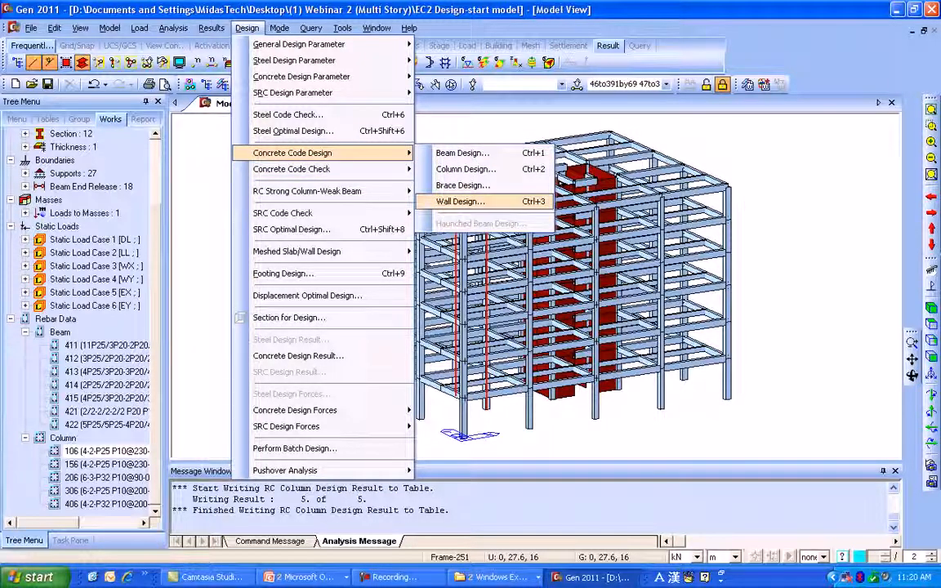
left_click(460, 201)
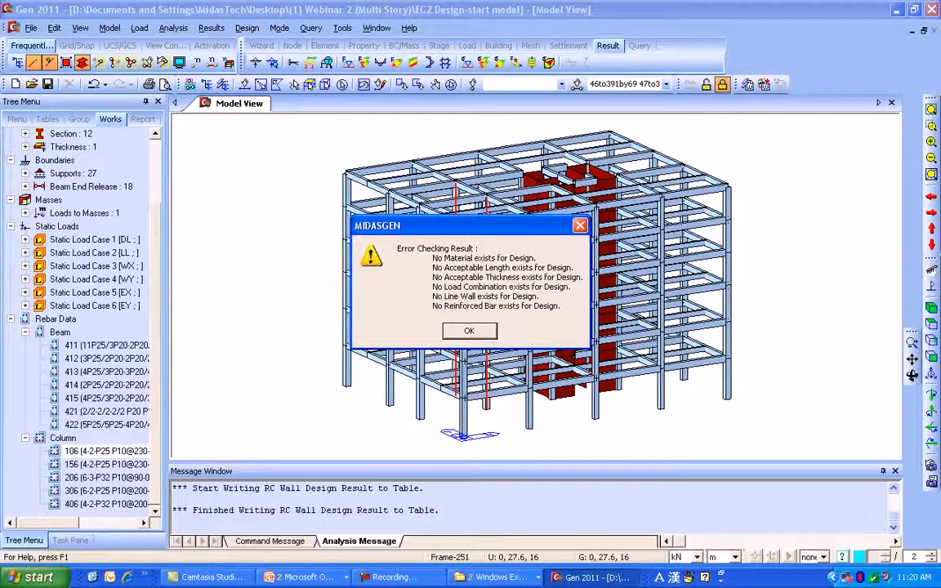
left_click(469, 330)
Clear the selection of the section 106 columns and run the concrete wall design for the model
left_click(229, 26)
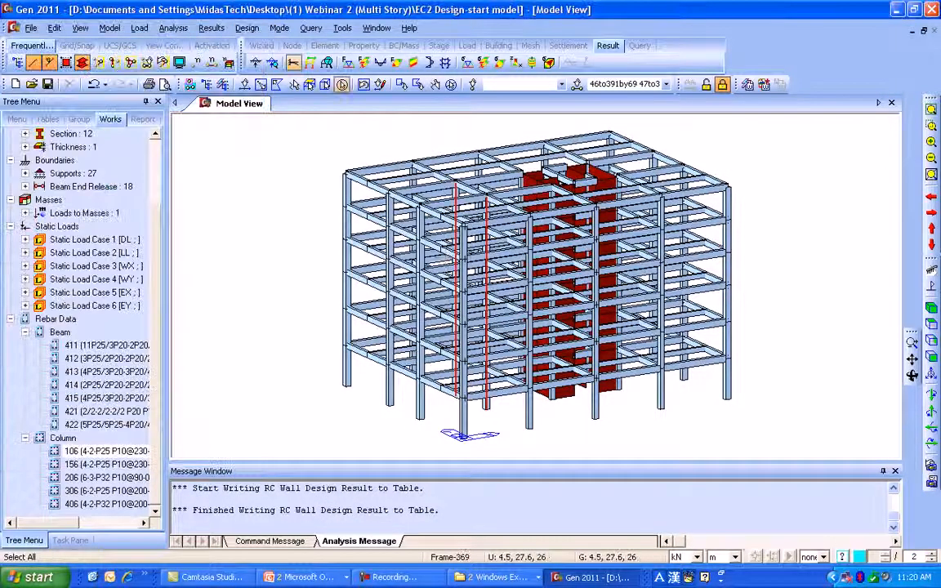
left_click(247, 28)
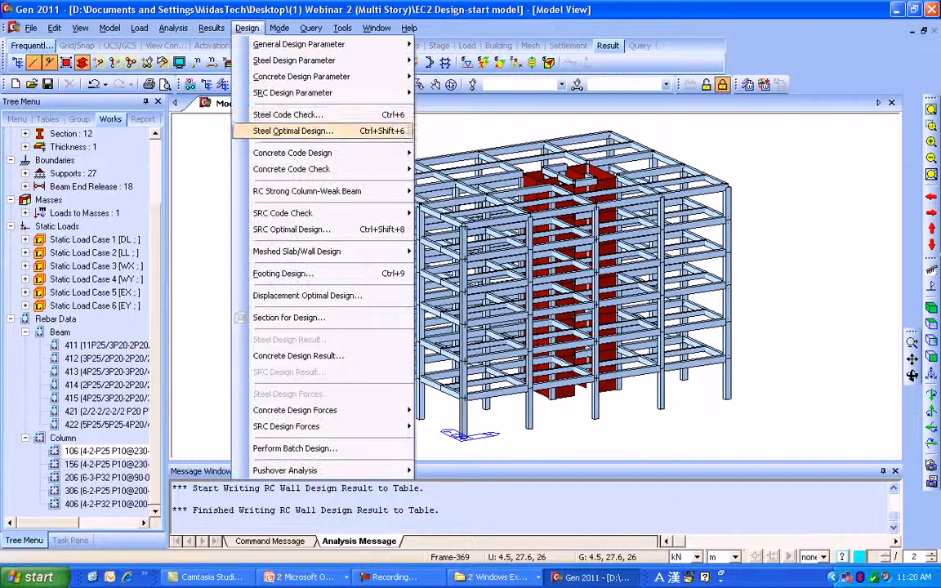
mouse_move(327, 153)
left_click(460, 201)
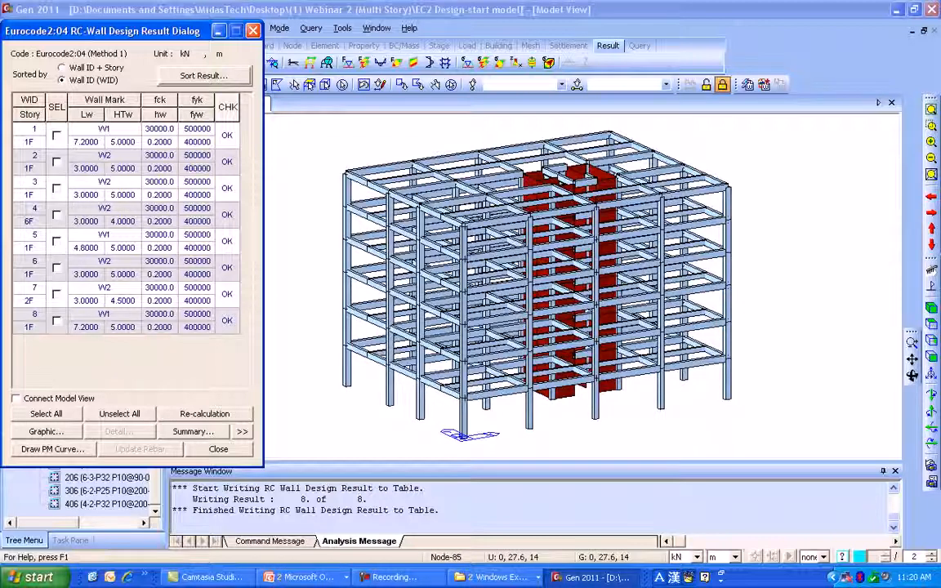
List the wall design results by wall ID and story, and review the graphic report of wall 1 on story 1F
left_click(61, 68)
left_click(56, 136)
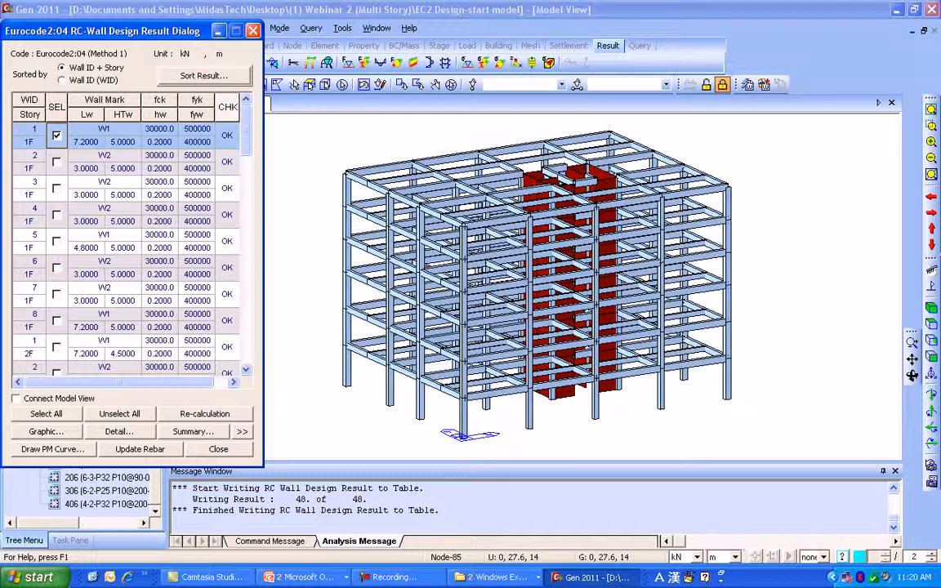
left_click(46, 431)
scroll(307, 335, "down", 6)
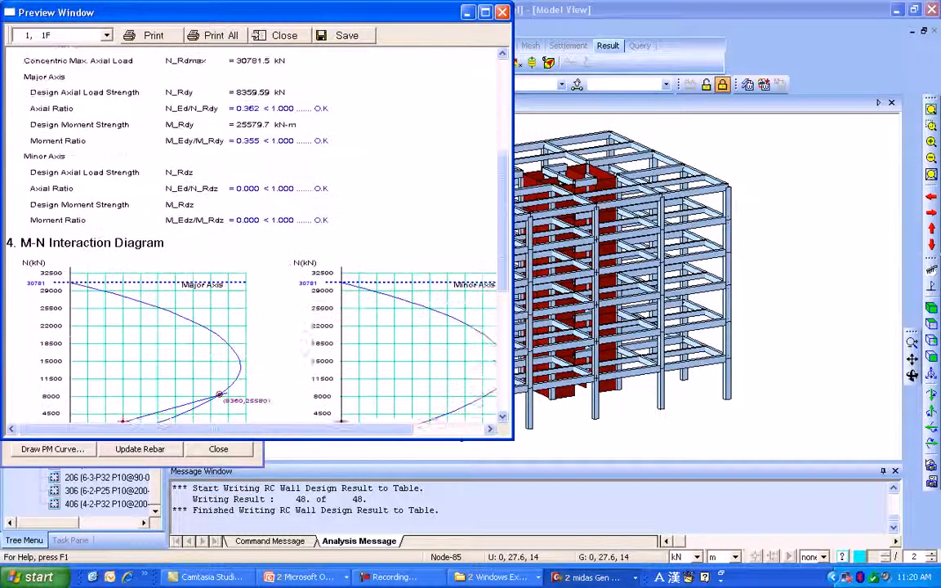
scroll(308, 343, "down", 5)
left_click(503, 11)
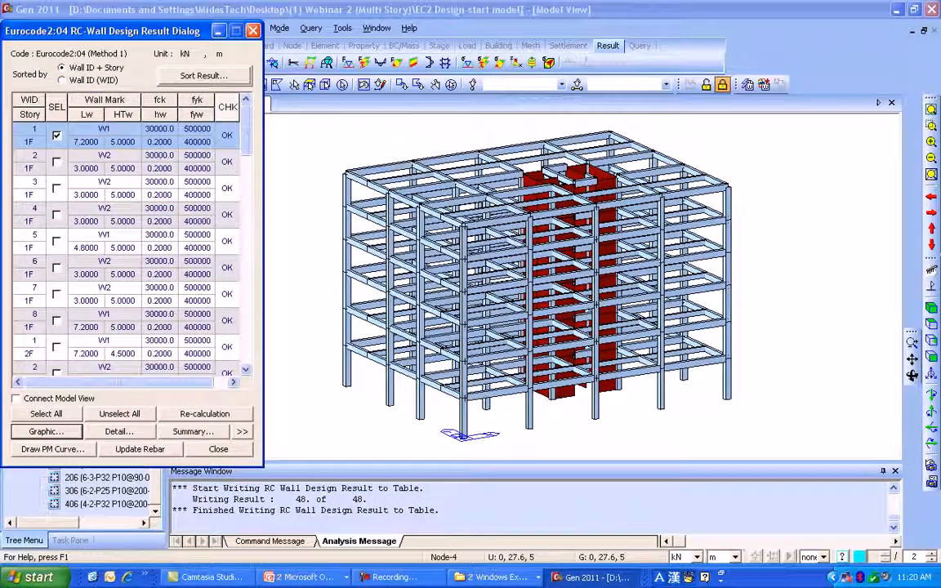
Look through the detailed calculation report of wall 1 on story 1F and close it
left_click(119, 432)
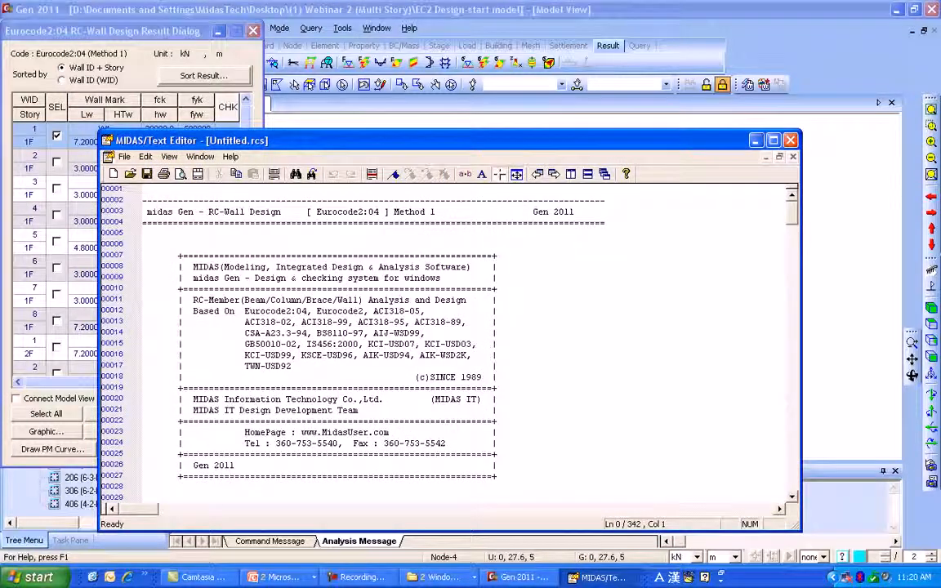
left_click_drag(792, 214, 792, 390)
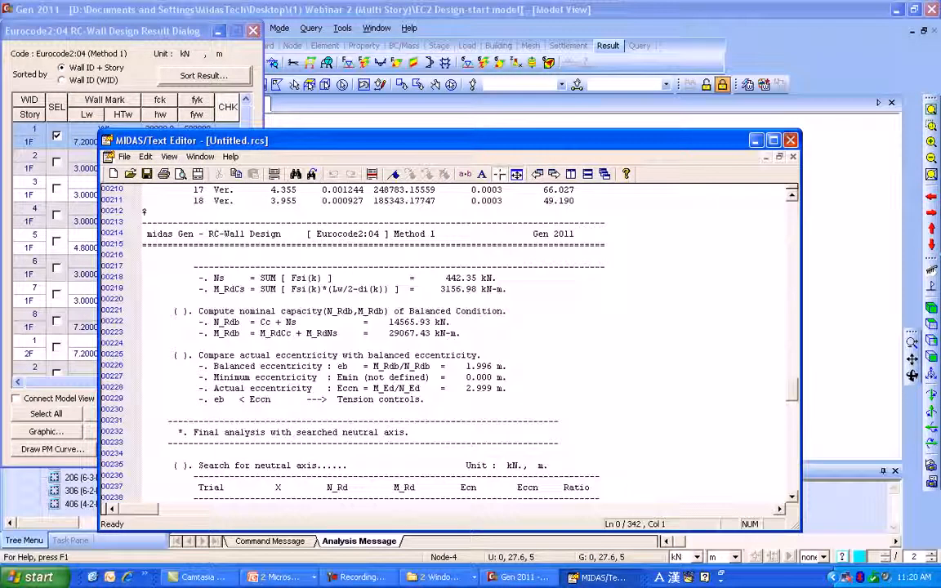
left_click(790, 140)
left_click(474, 355)
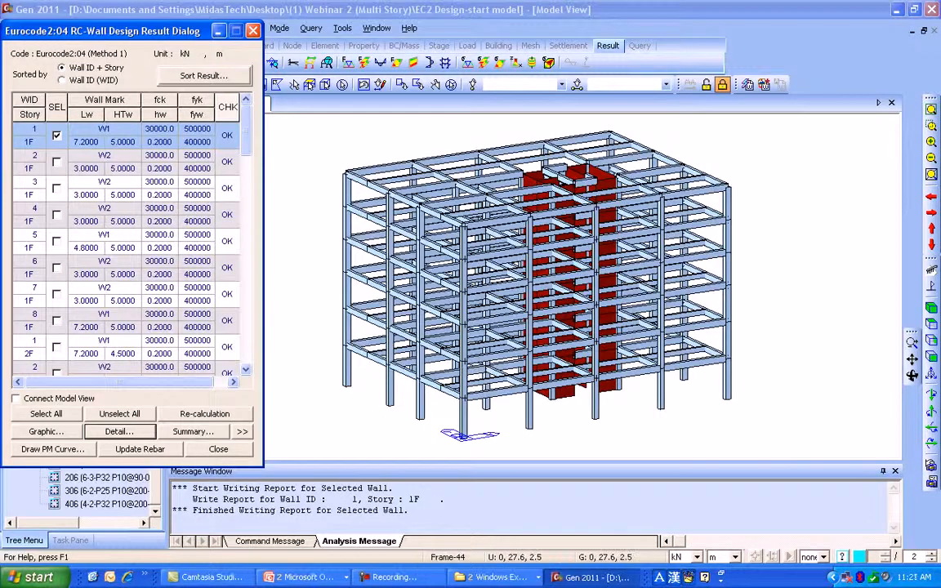
Draw the PM curve of wall 1 on story 1F, rotate the 3D interaction diagram to examine it, and close it and the wall results
left_click(52, 449)
left_click_drag(168, 254, 196, 258)
left_click_drag(252, 356, 180, 331)
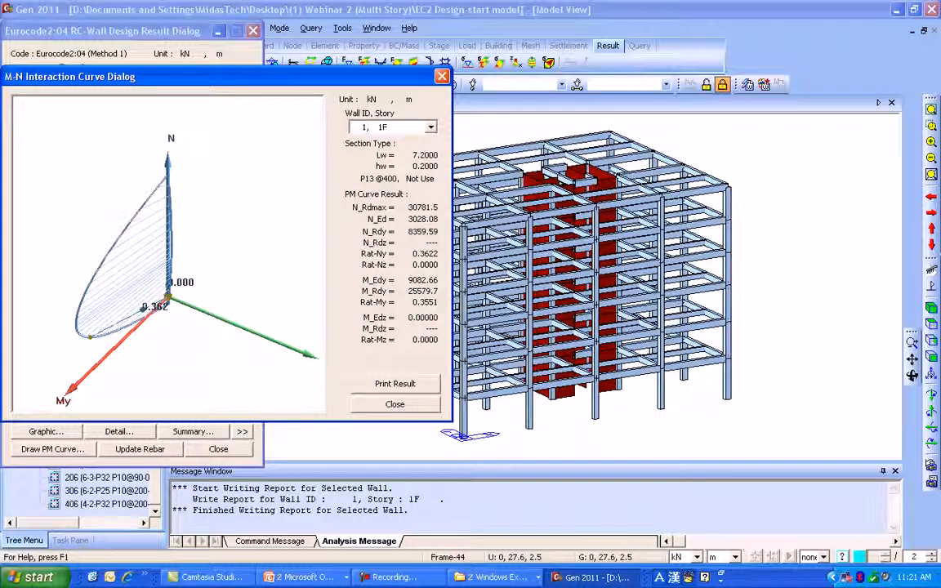
left_click_drag(132, 140, 150, 135)
left_click(442, 76)
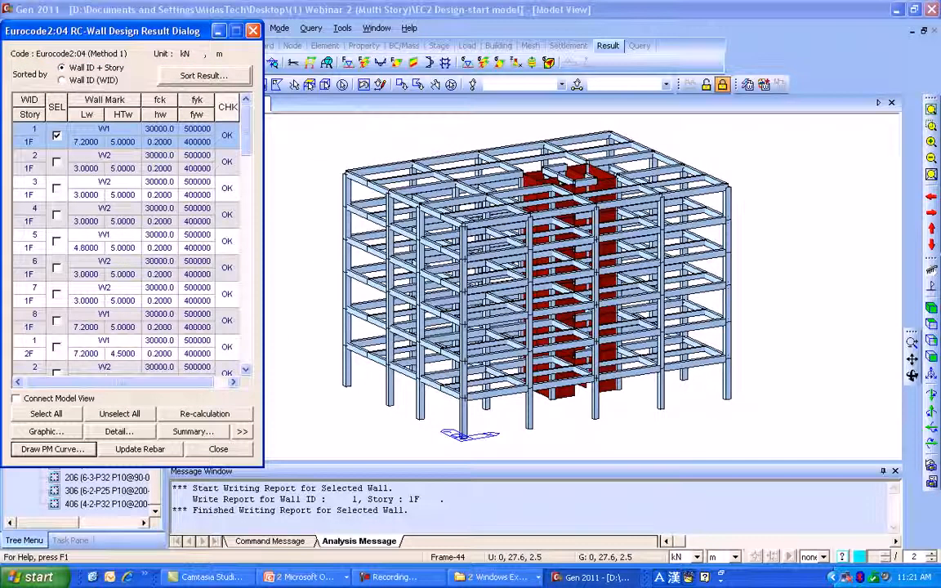
left_click(253, 31)
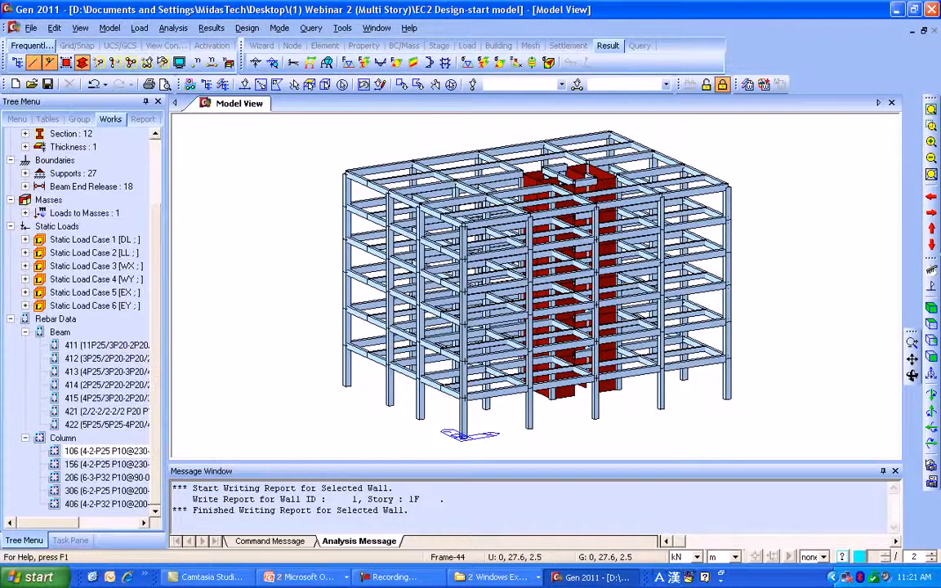
Switch to the PowerPoint slide show and bring up the Wall ID slide
key("alt+Tab")
key("alt+Tab")
key("alt+Tab")
key("alt+Tab")
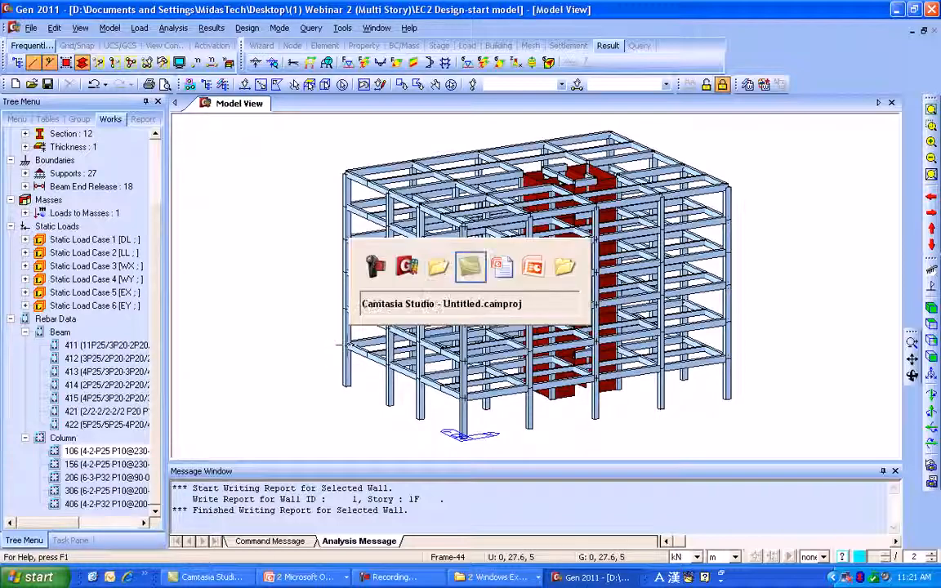
key("Right")
key("Right")
key("Right")
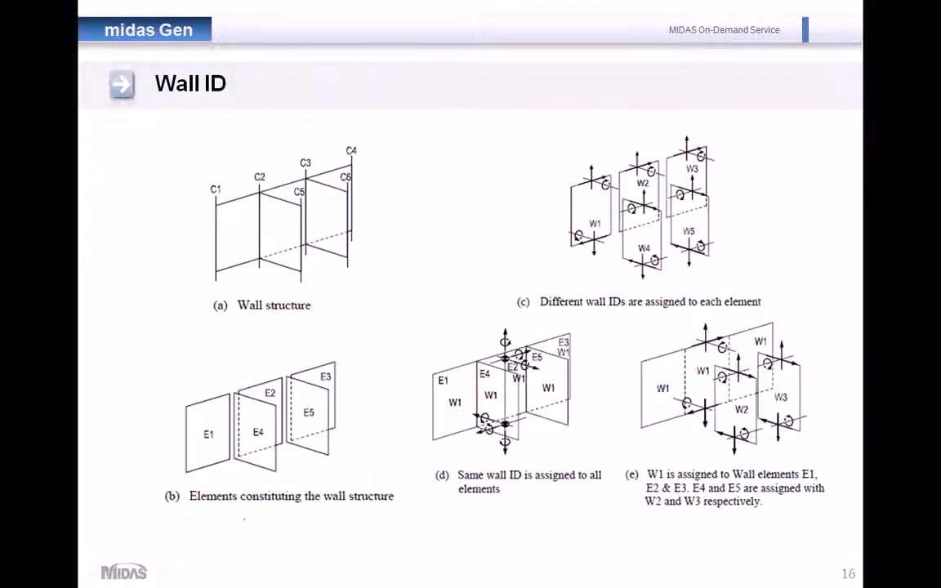
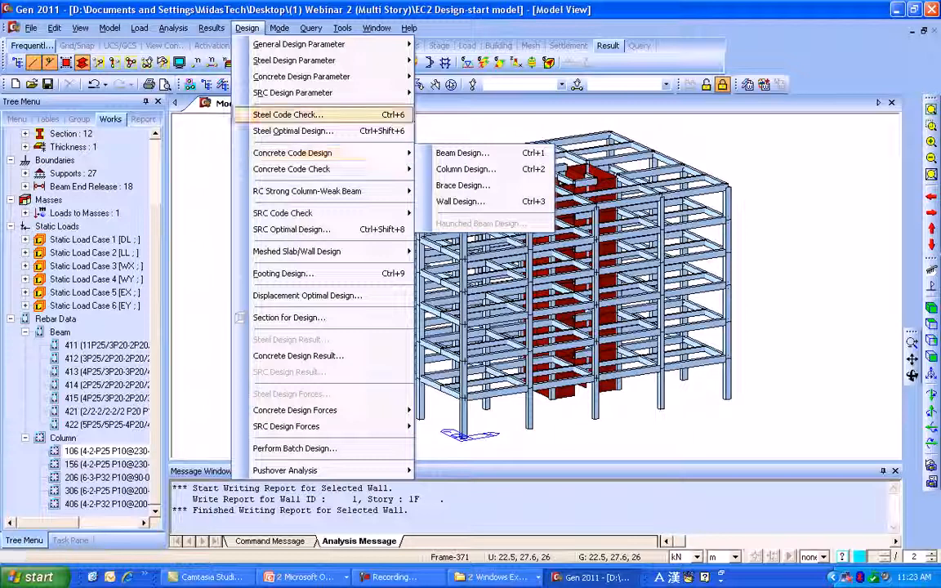
In the beam rebar data of section 412 (G2), set four first-layer top bars at both ends and four first-layer bottom bars at the center
mouse_move(327, 76)
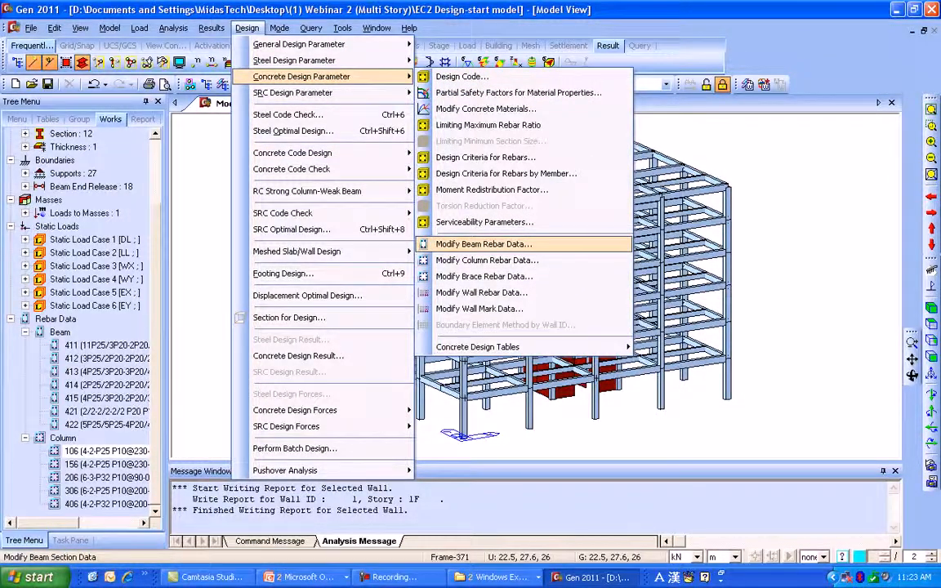
left_click(484, 245)
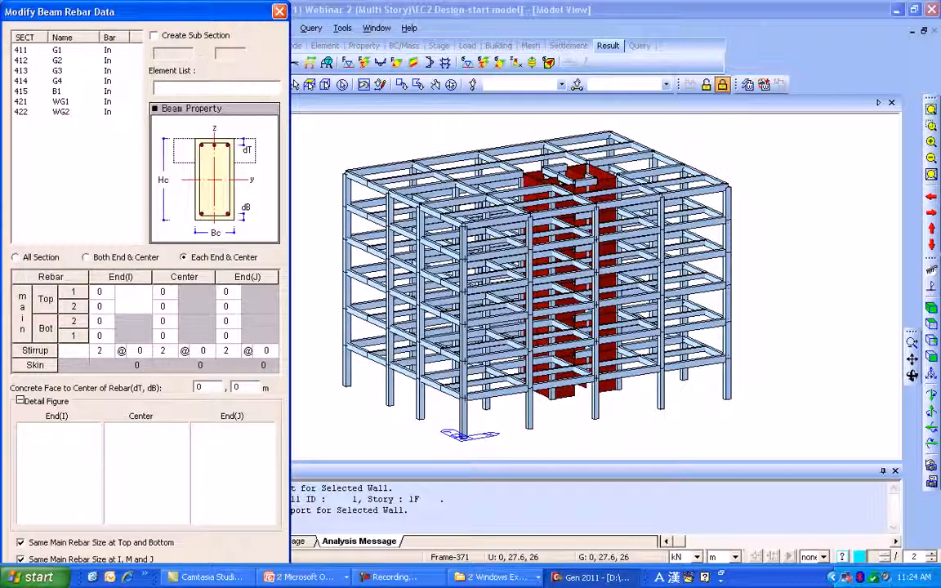
left_click(58, 61)
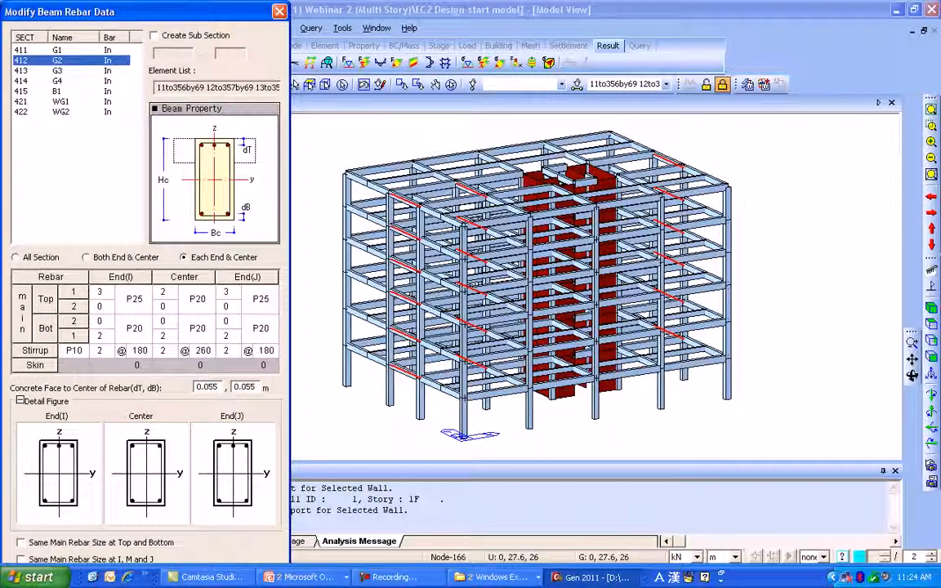
left_click(107, 290)
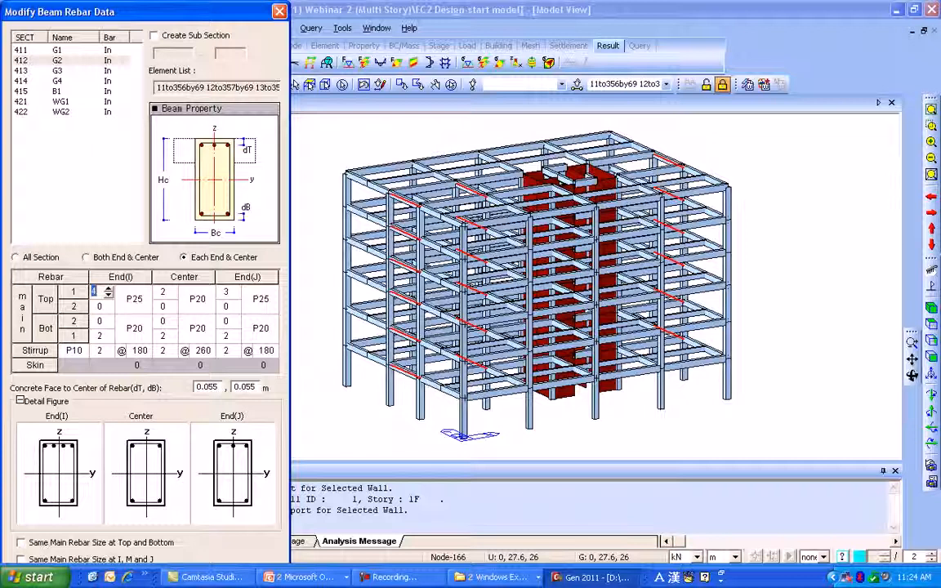
left_click(165, 336)
type("4")
left_click(234, 291)
left_click(234, 289)
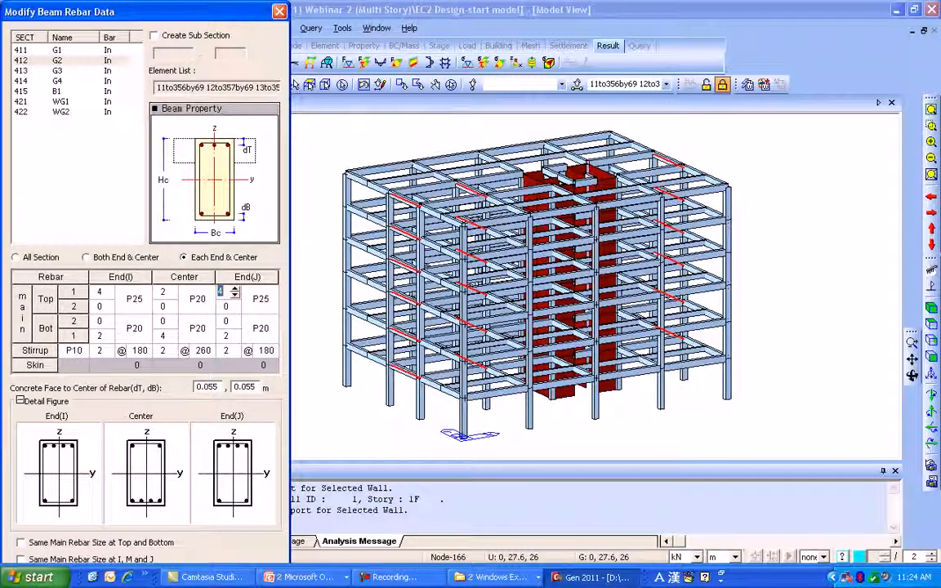
Set the stirrup spacing of beam G2 to 100 at End(I), 200 at the center and 100 at End(J)
left_click(136, 351)
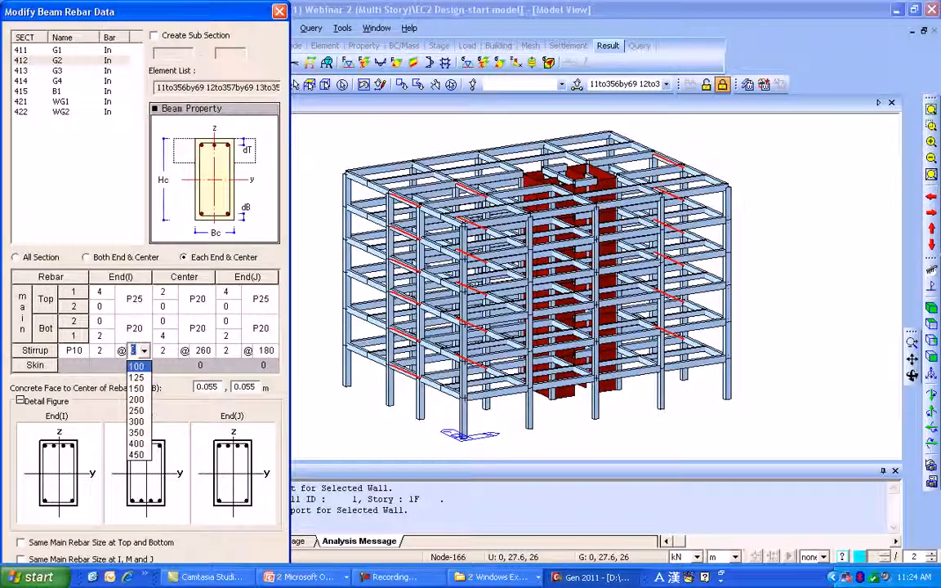
left_click(137, 366)
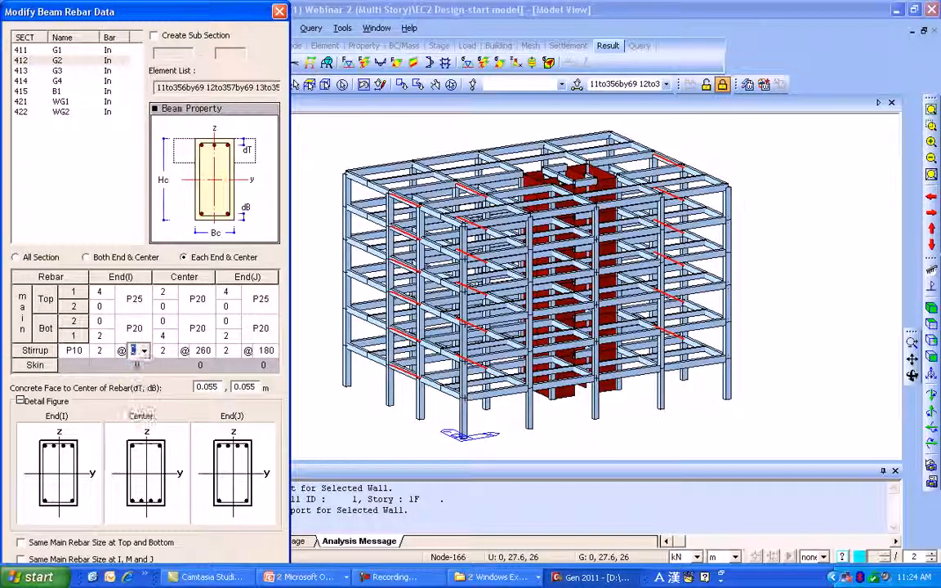
left_click(203, 351)
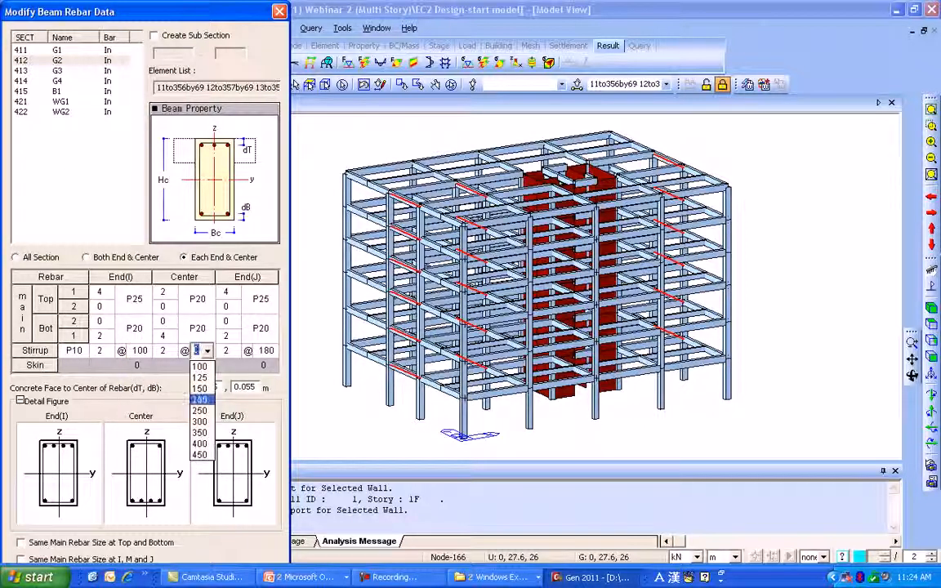
left_click(200, 400)
left_click(260, 351)
left_click(262, 367)
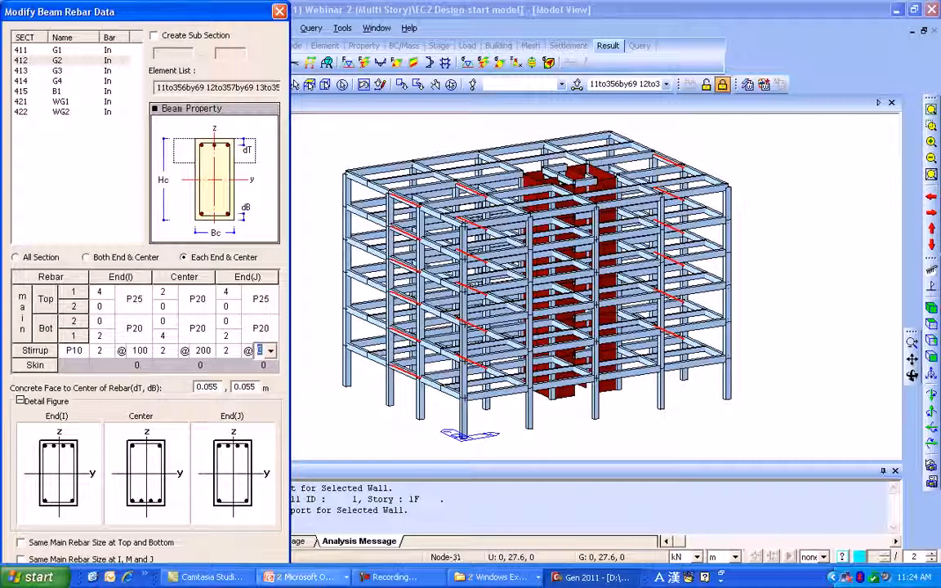
Apply the modified rebar data to beam section G2 and close the beam rebar form
left_click(303, 577)
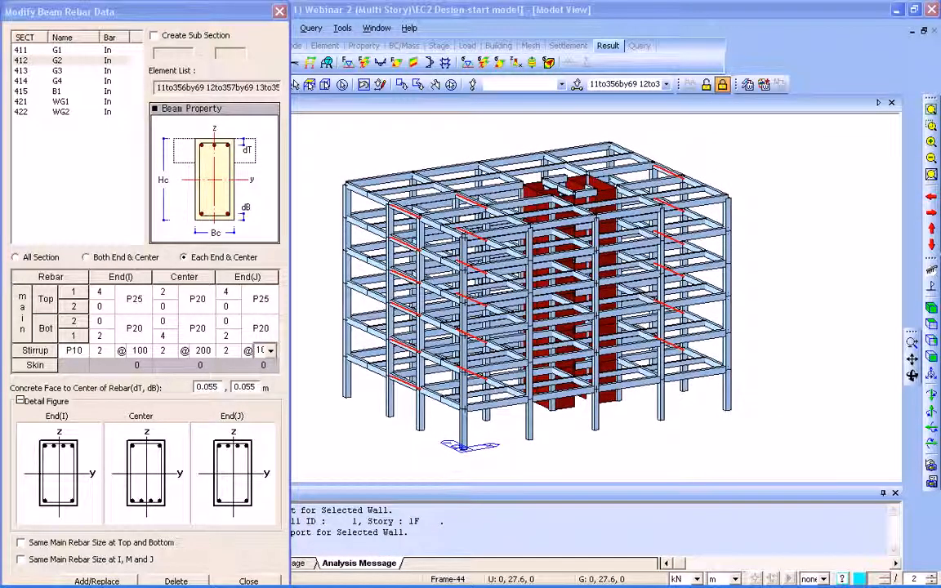
left_click(96, 581)
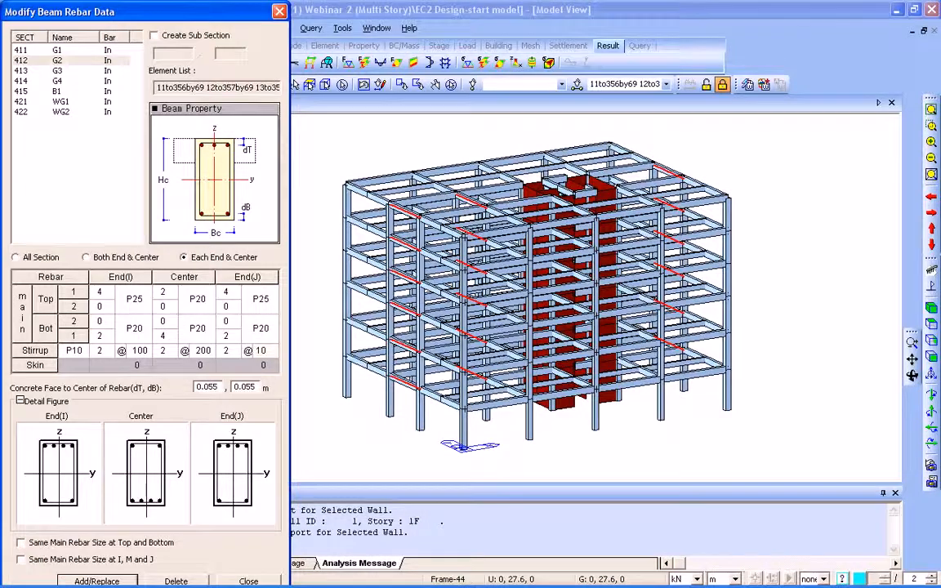
key("Escape")
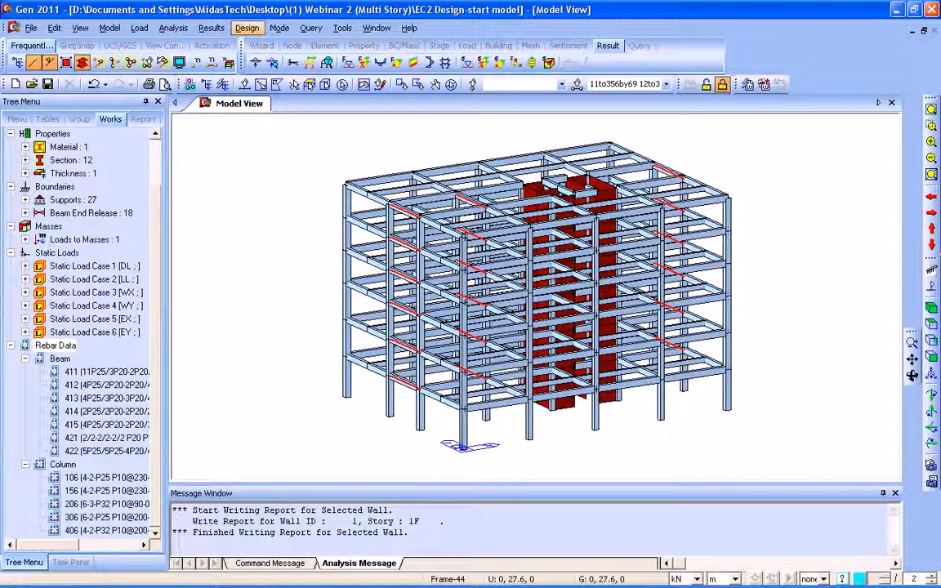
Run the concrete code check for the selected G2 beams
left_click(247, 28)
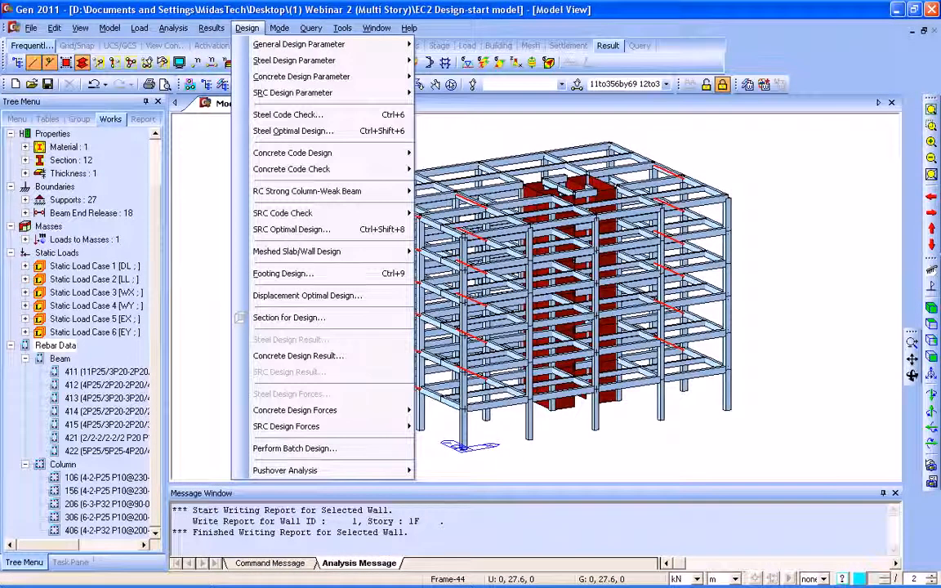
mouse_move(310, 169)
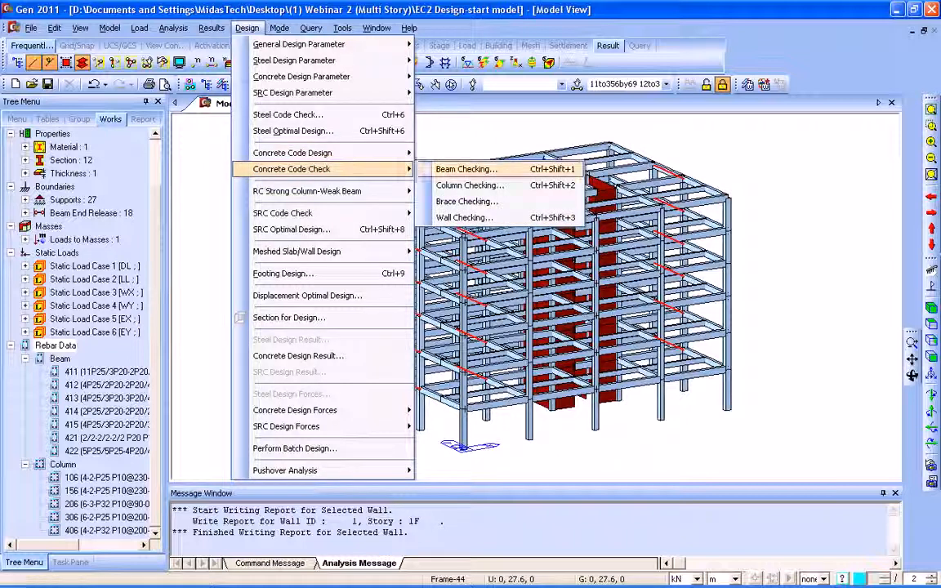
left_click(466, 169)
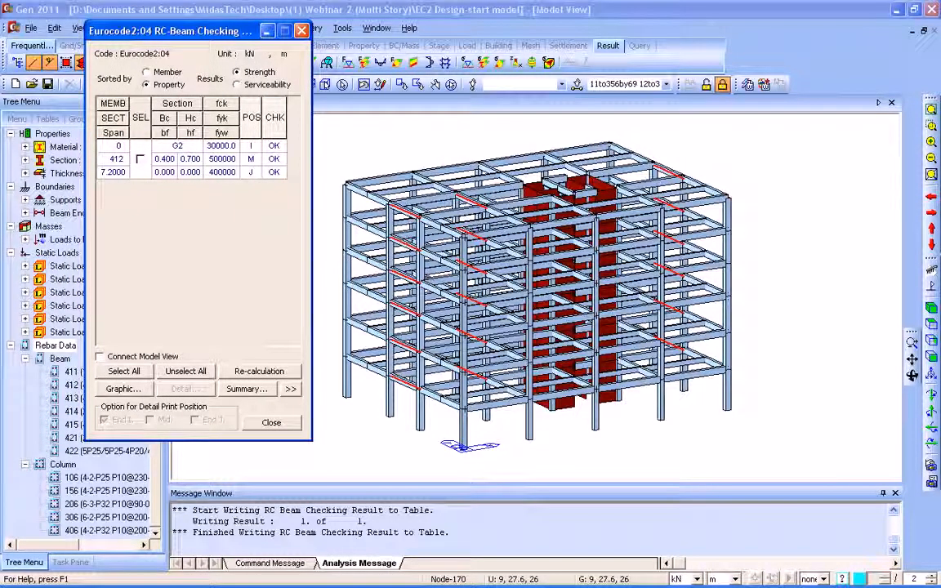
List the beam checking results by member and examine the graphic report of member 11, including section diagram and bending moment capacity
left_click(140, 158)
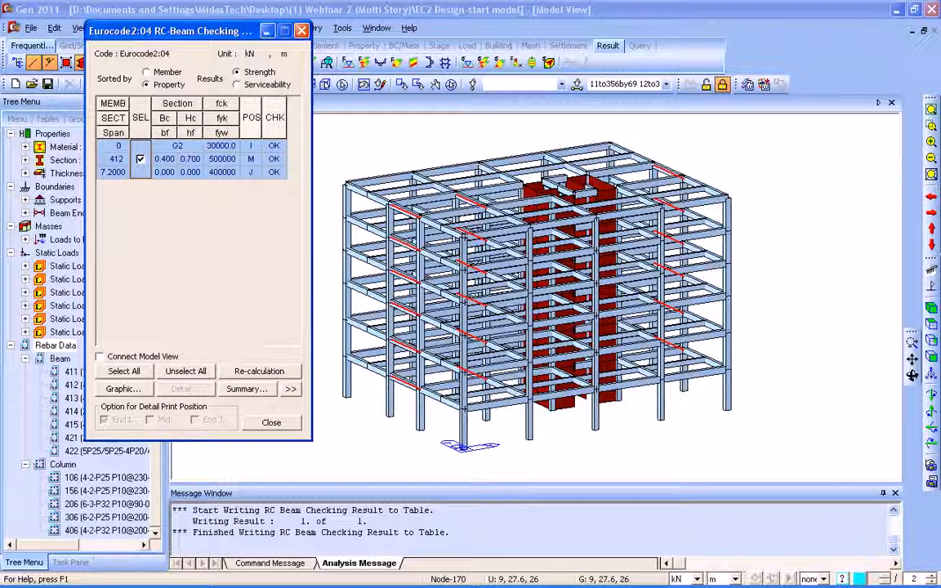
left_click(146, 71)
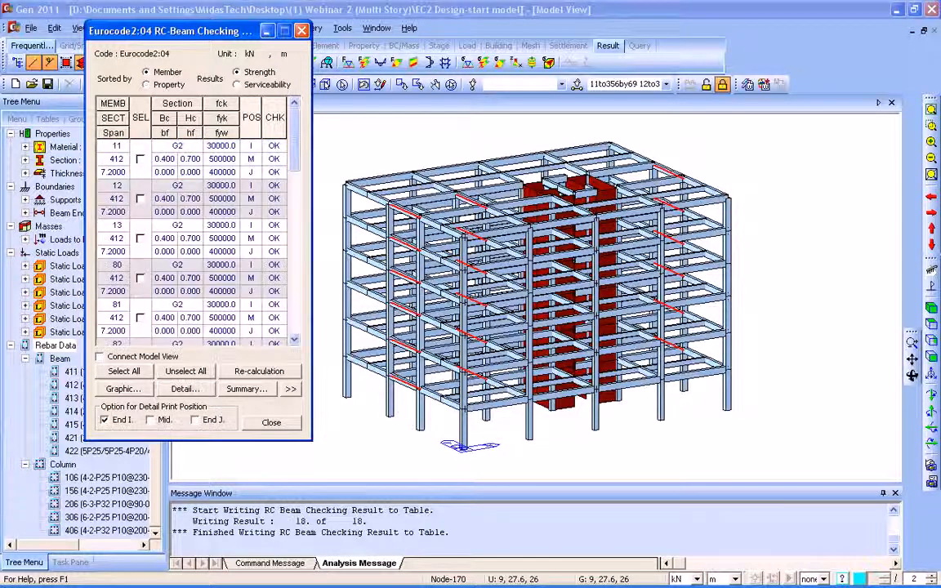
left_click(139, 159)
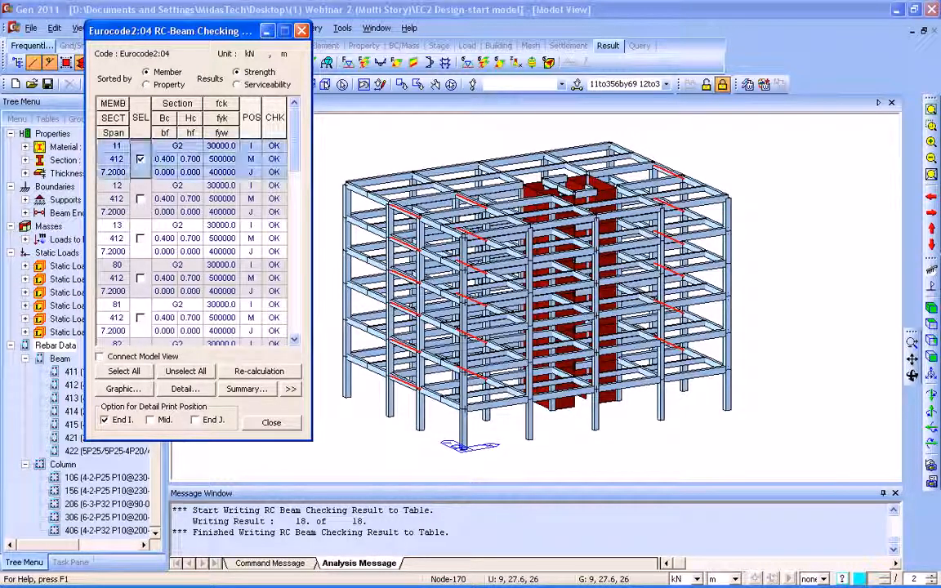
left_click(124, 390)
scroll(252, 237, "down", 6)
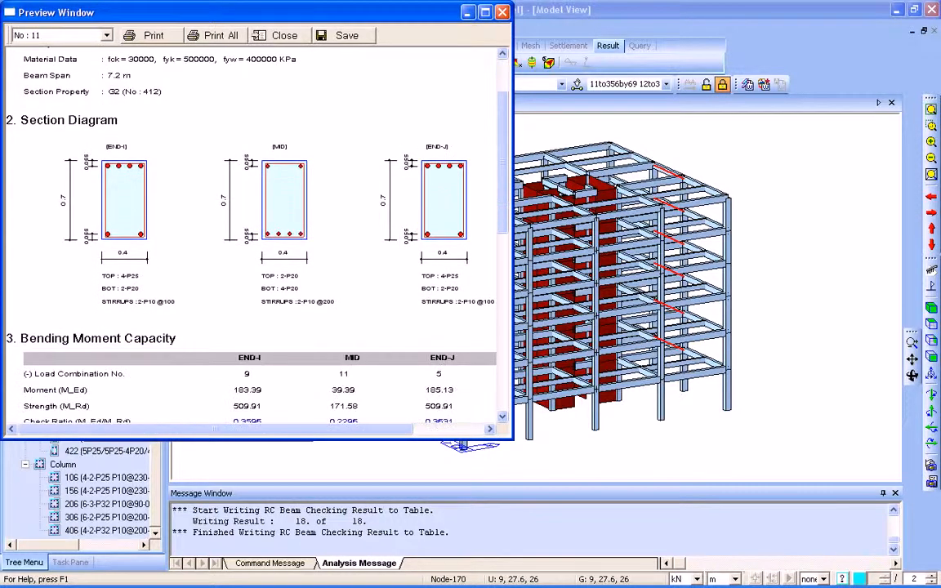
left_click_drag(503, 192, 502, 235)
left_click_drag(251, 237, 252, 165)
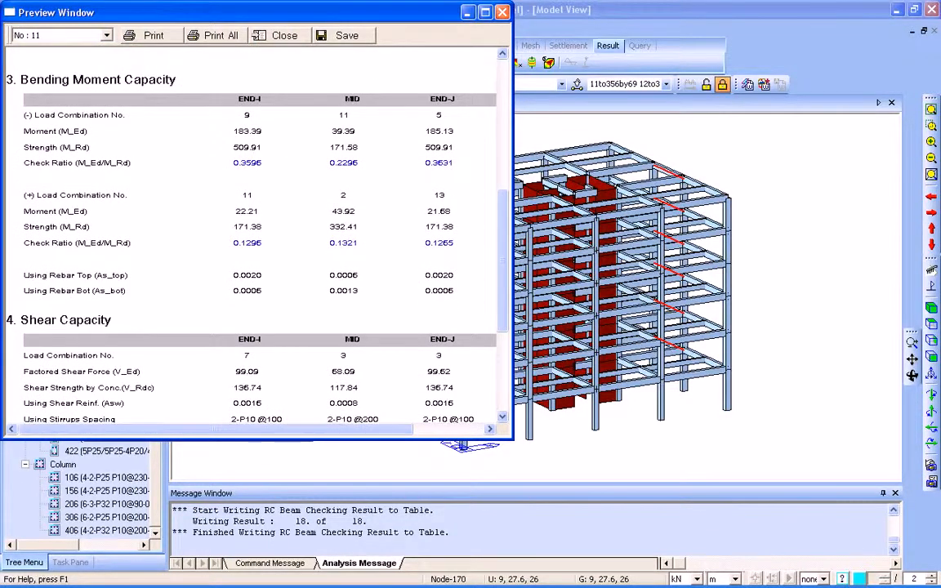
left_click(502, 13)
Read the detailed checking report of beam member 11 through to the crack width check, discard it unsaved and close the checking results
left_click(185, 389)
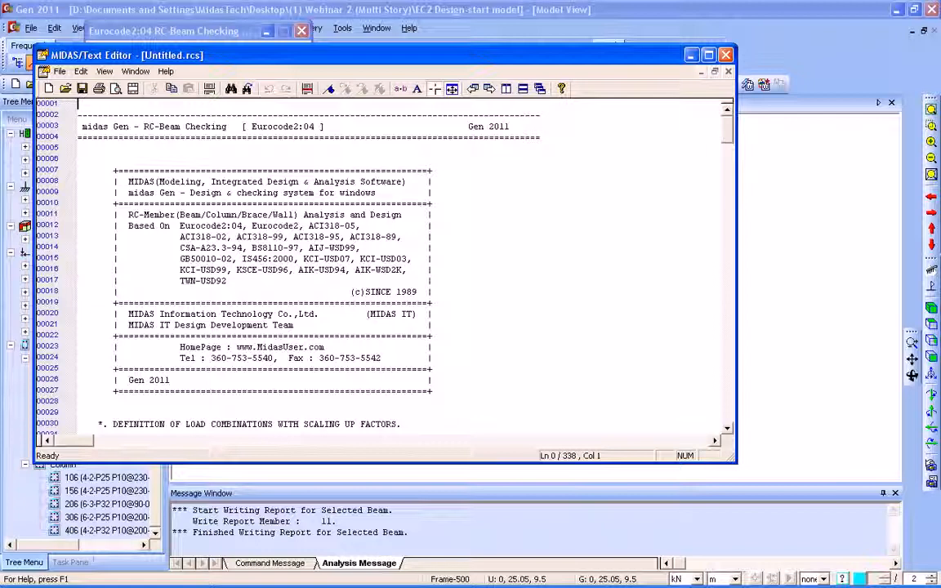
left_click(324, 357)
scroll(323, 357, "down", 4)
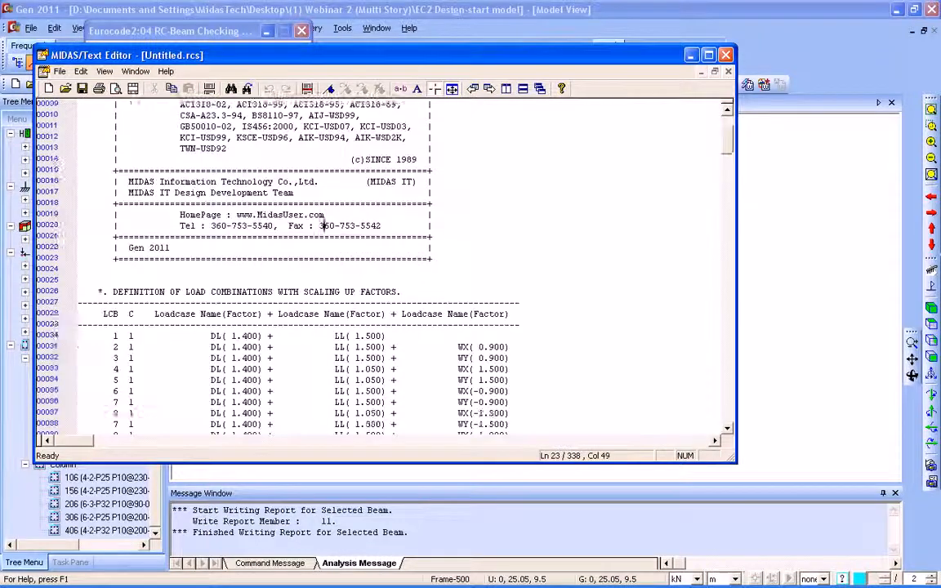
scroll(324, 225, "down", 10)
scroll(384, 270, "down", 20)
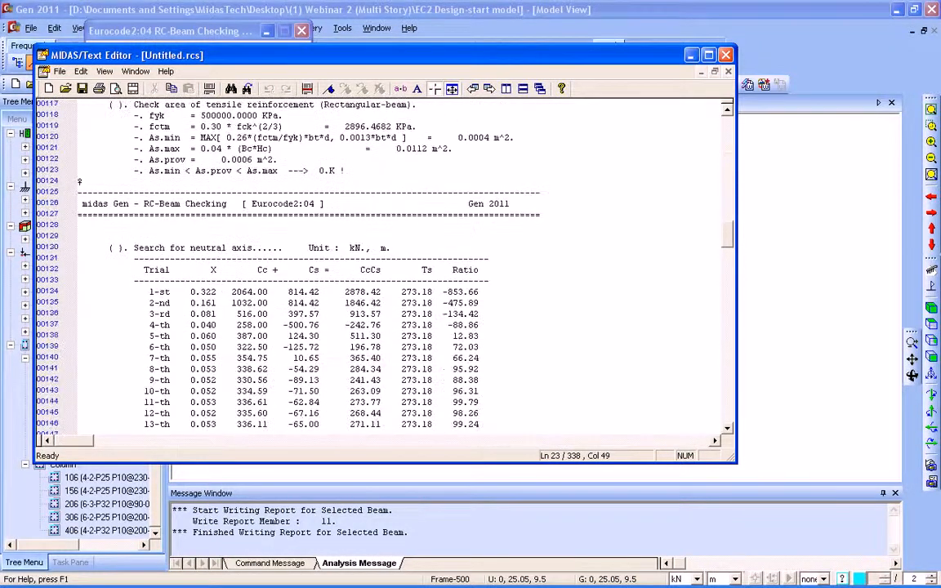
scroll(384, 270, "down", 20)
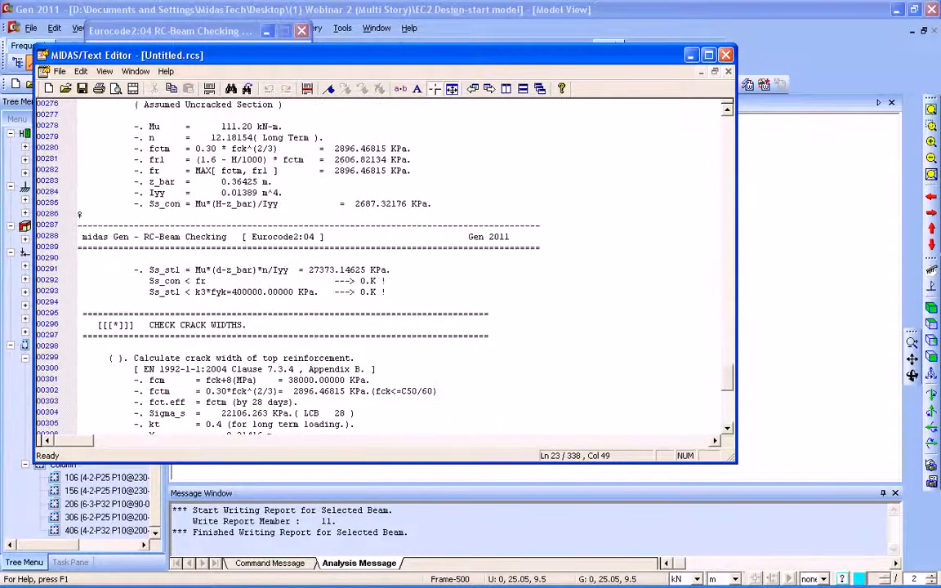
left_click(725, 55)
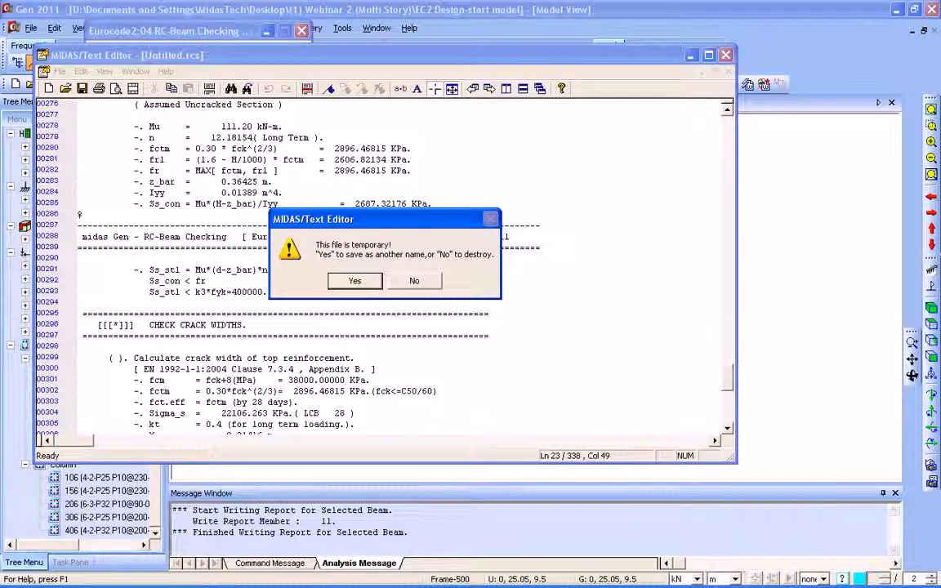
left_click(410, 280)
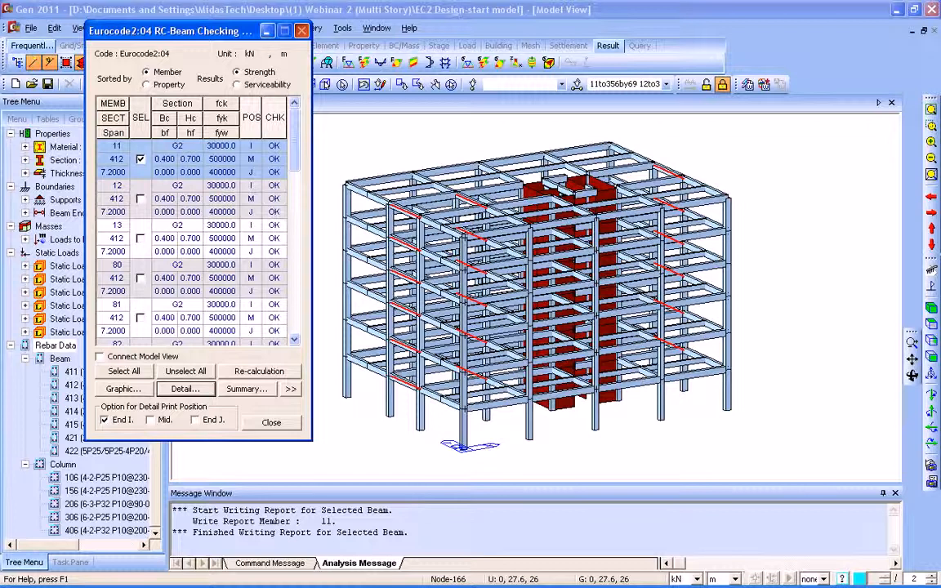
left_click(302, 30)
Review and accept the short- and long-term elasticity ratios of concrete material C30/37, leaving the materials dialog without other modifications
left_click(247, 27)
mouse_move(302, 76)
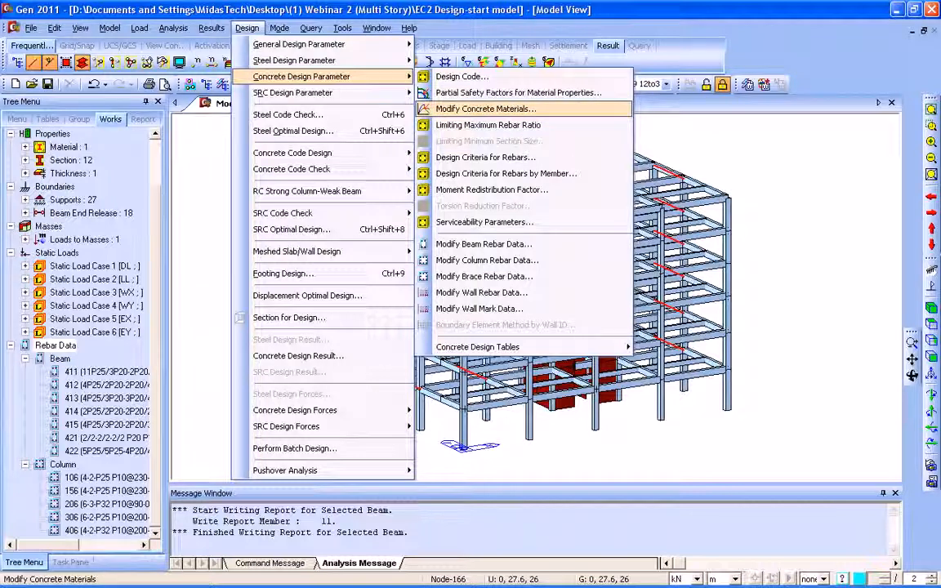
left_click(485, 109)
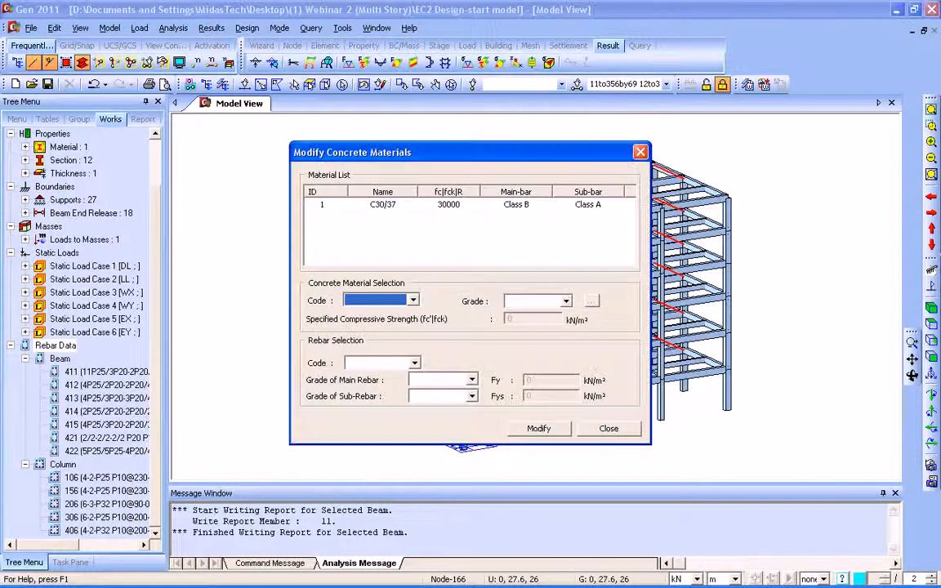
left_click(382, 205)
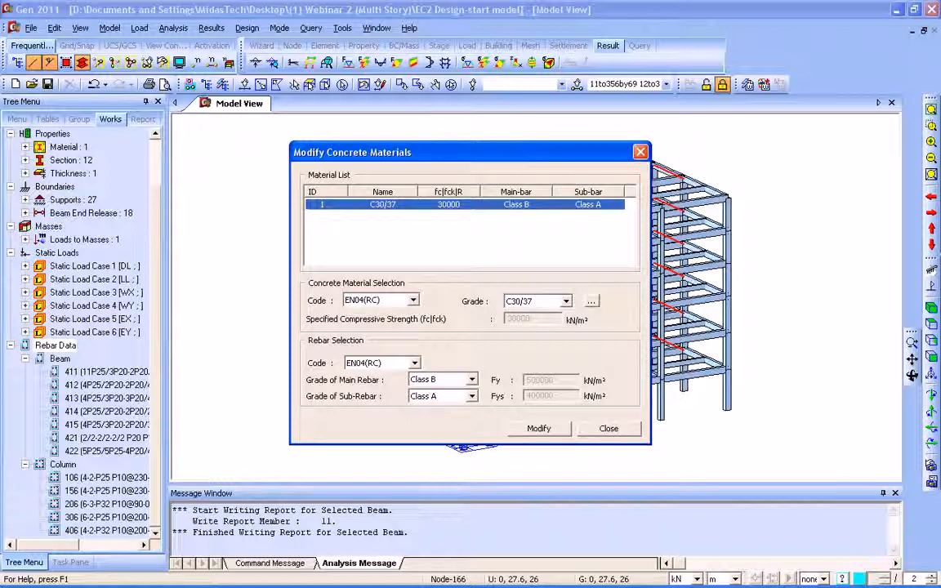
left_click(592, 301)
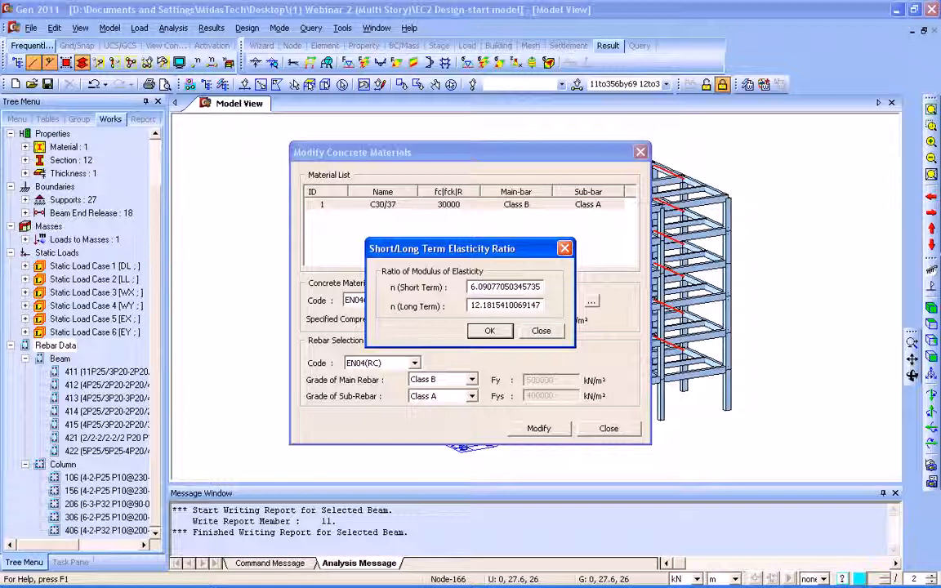
key("Return")
key("Return")
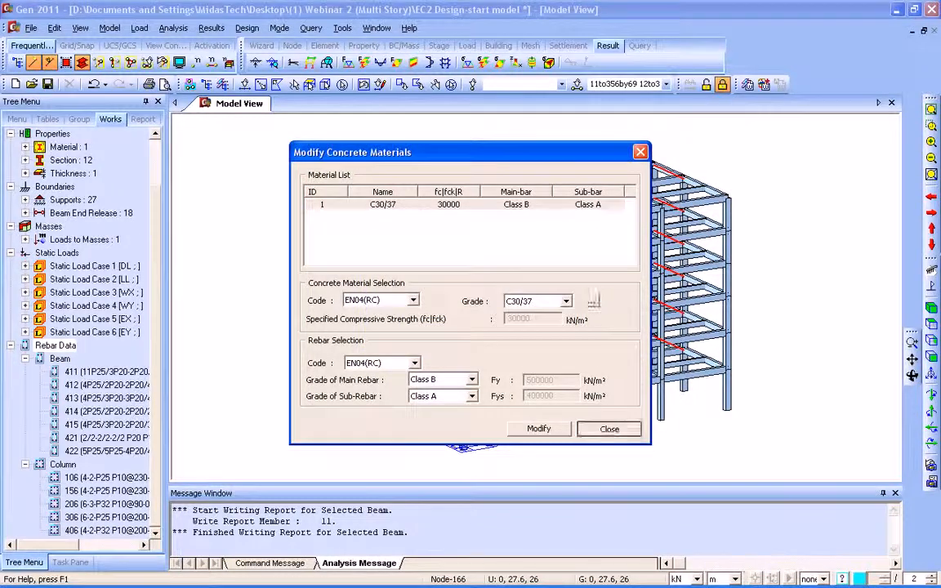
left_click(596, 429)
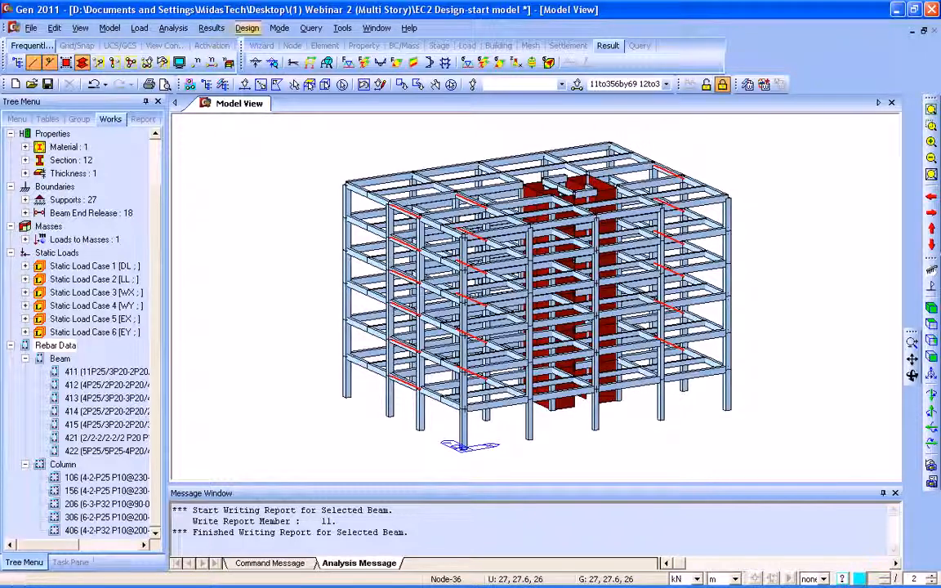
Review how the serviceability load combinations are assigned to the quasi-permanent, frequent and characteristic types
left_click(247, 28)
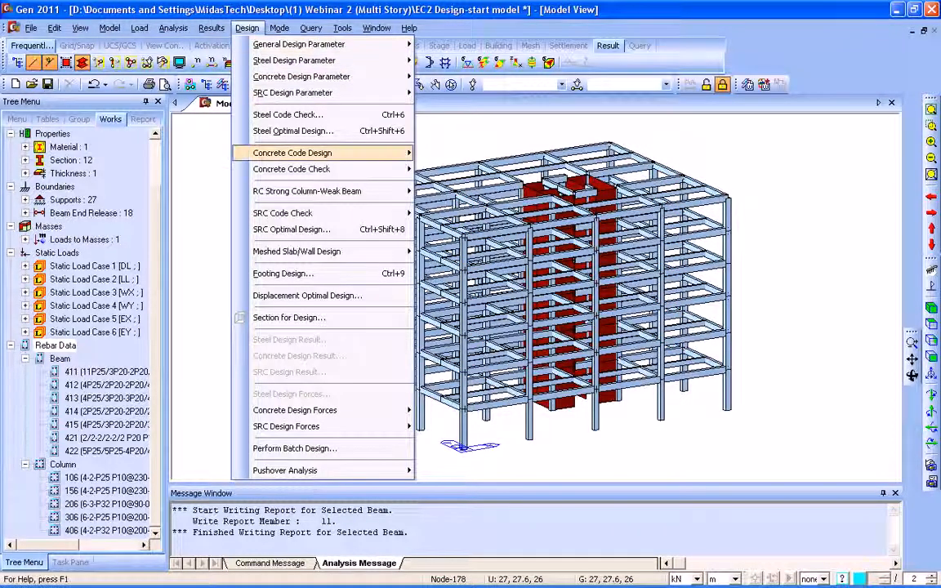
mouse_move(327, 44)
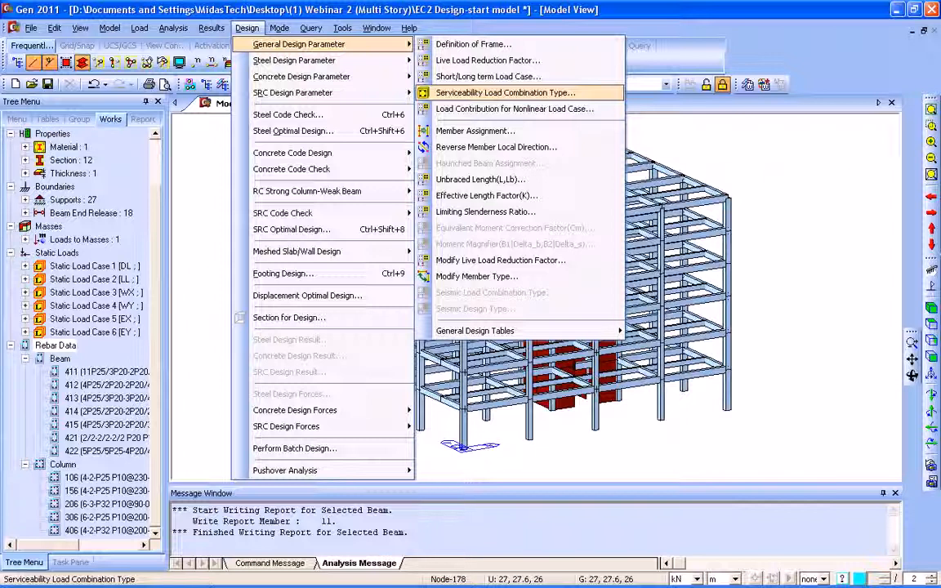
left_click(505, 92)
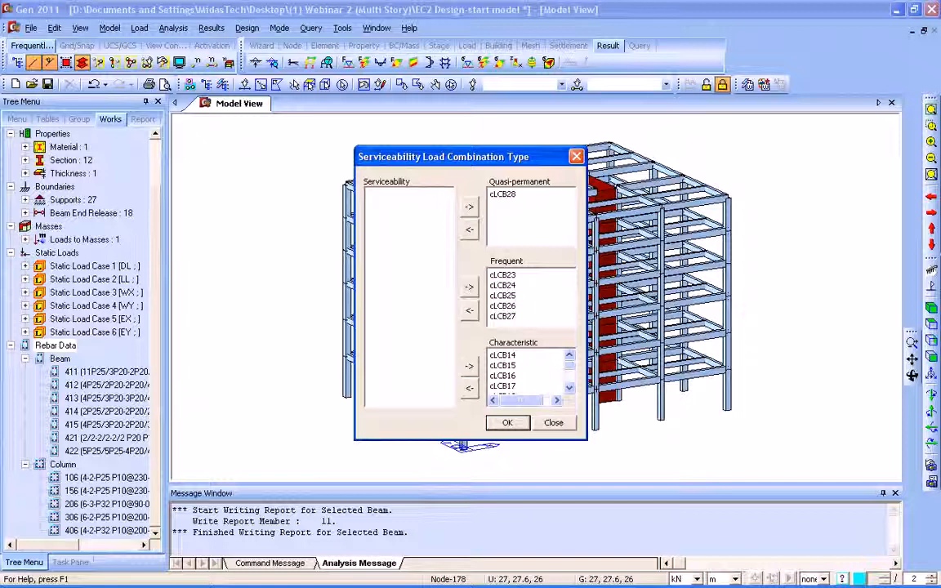
left_click(554, 422)
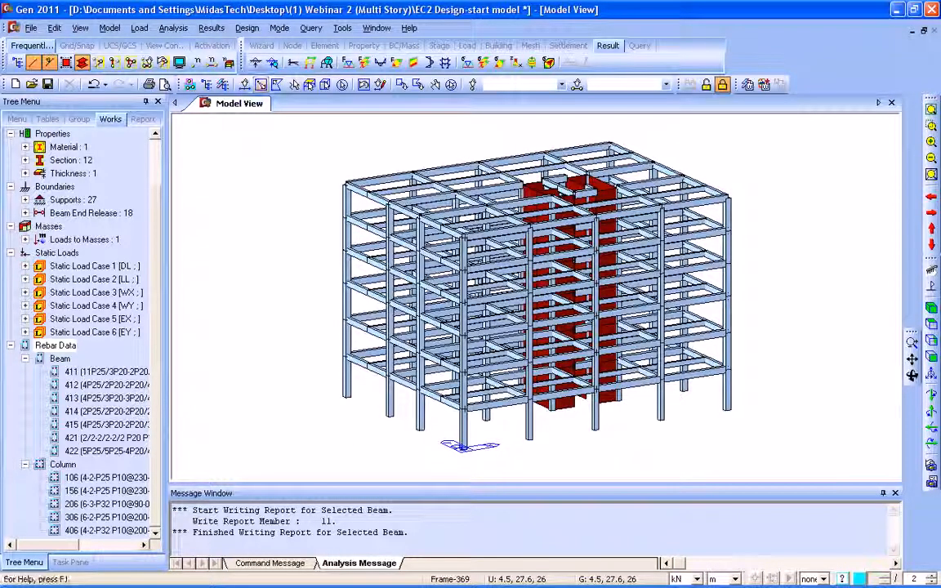
Open the concrete serviceability parameters and review the exposure class, stress, crack and deflection settings
left_click(247, 28)
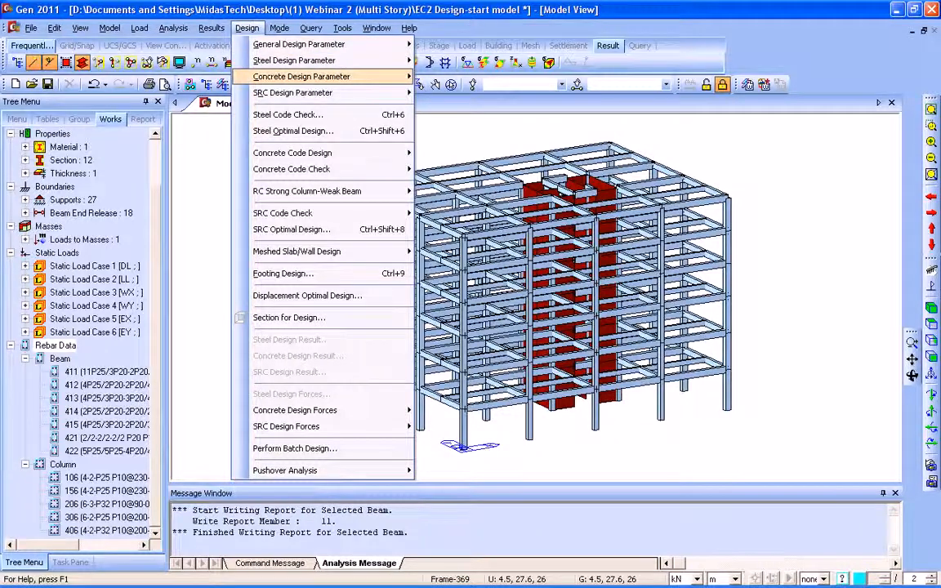
mouse_move(327, 76)
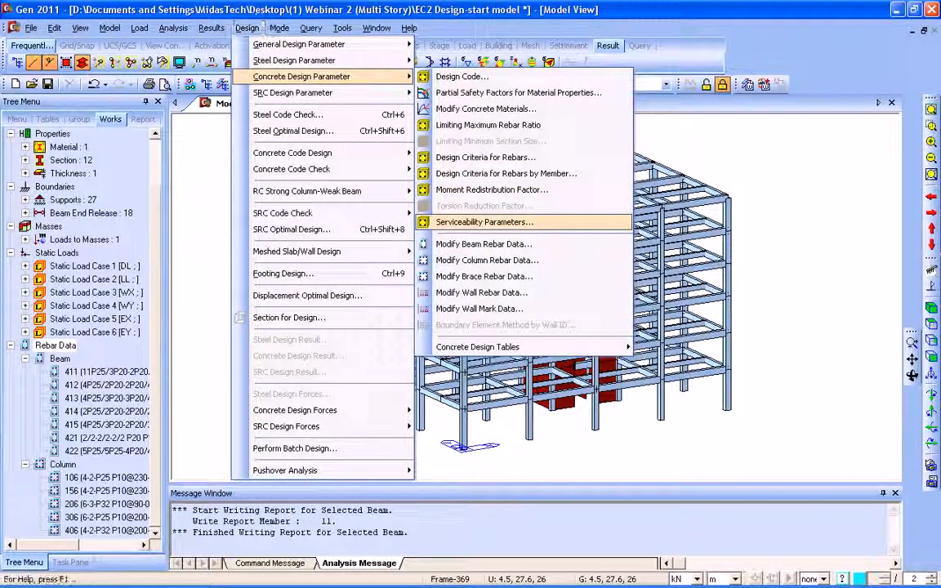
left_click(484, 222)
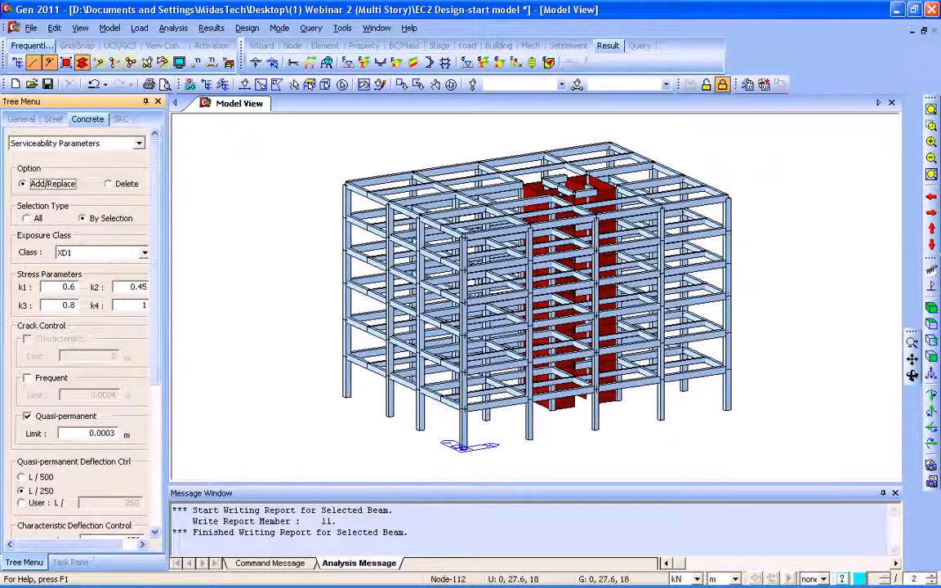
left_click_drag(155, 270, 156, 308)
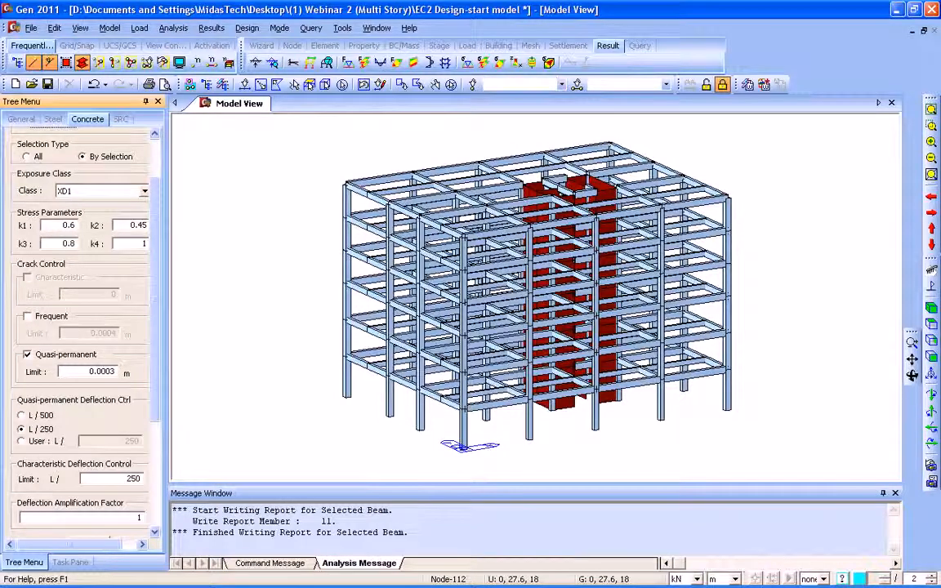
Select the elements of the beam sections through 422 : WG2 and apply the serviceability parameters with class XD1 and quasi-permanent crack limit 0.0003 m
left_click(223, 84)
left_click(74, 137)
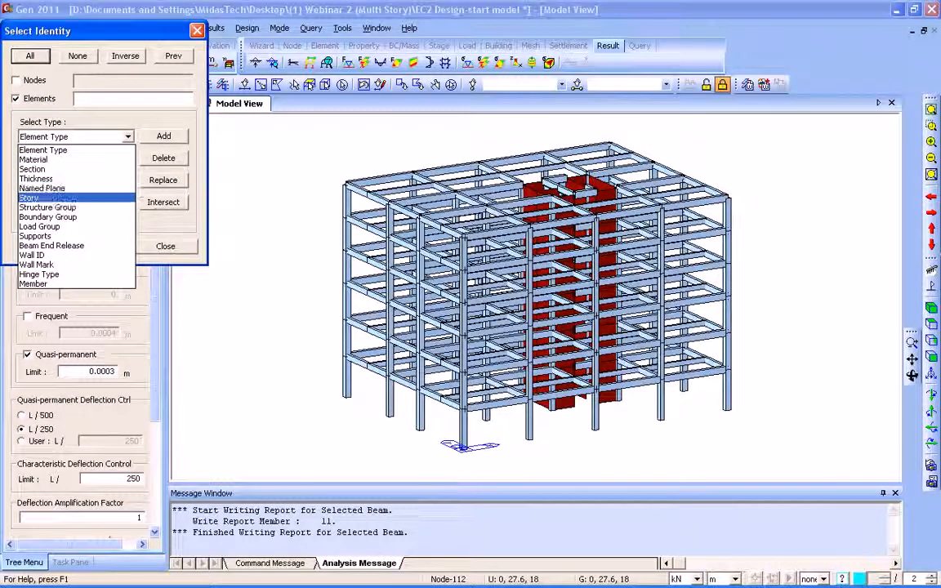
left_click(34, 168)
left_click_drag(128, 168, 128, 187)
left_click(65, 171)
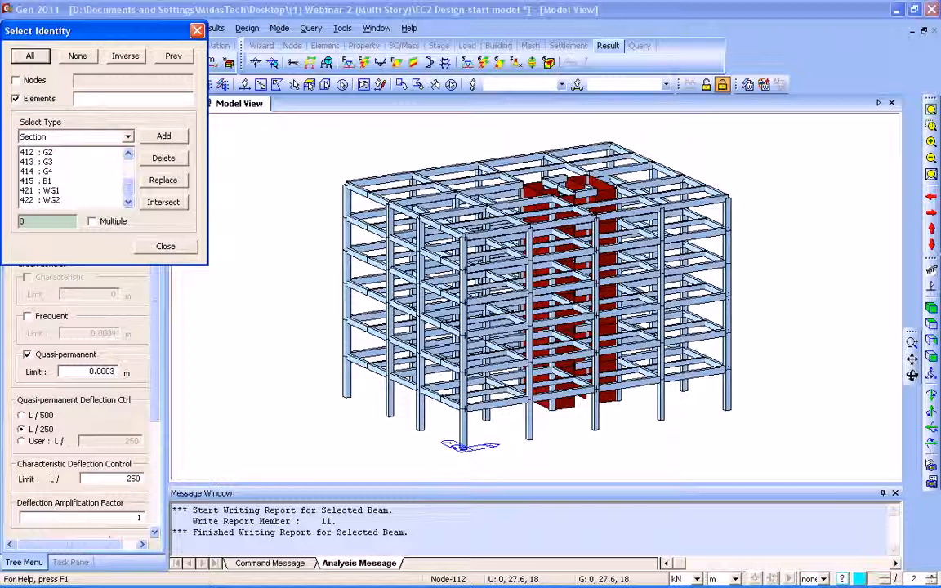
left_click(51, 200, "shift")
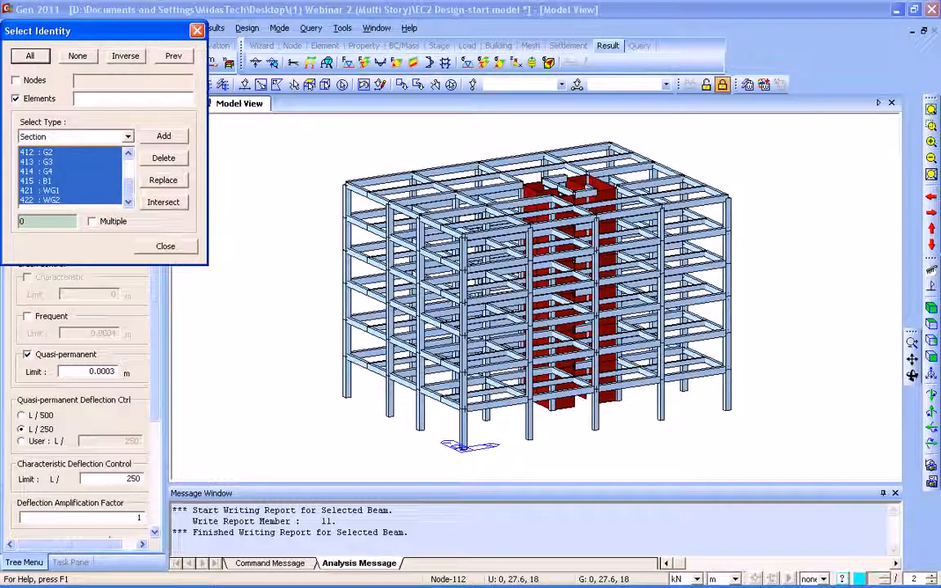
left_click(164, 135)
left_click(165, 246)
left_click_drag(155, 307, 156, 415)
left_click(87, 369)
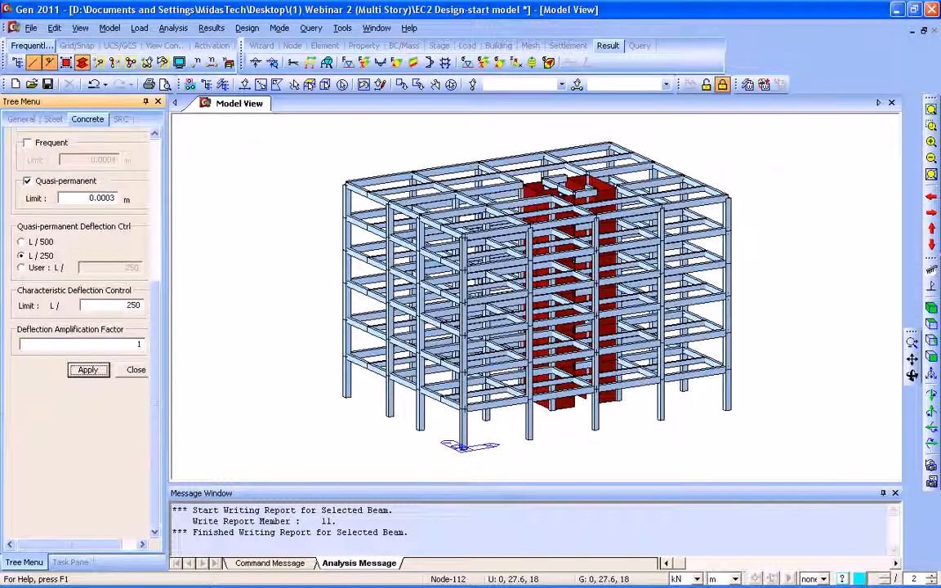
Examine the applied stress parameters, crack control limits, deflection controls and deflection amplification factor
scroll(81, 327, "up", 3)
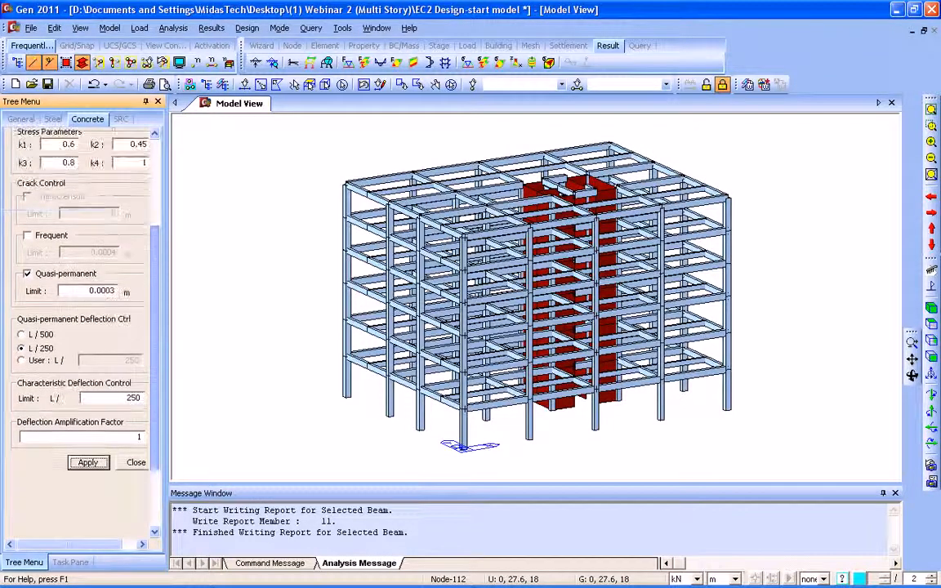
scroll(82, 327, "up", 4)
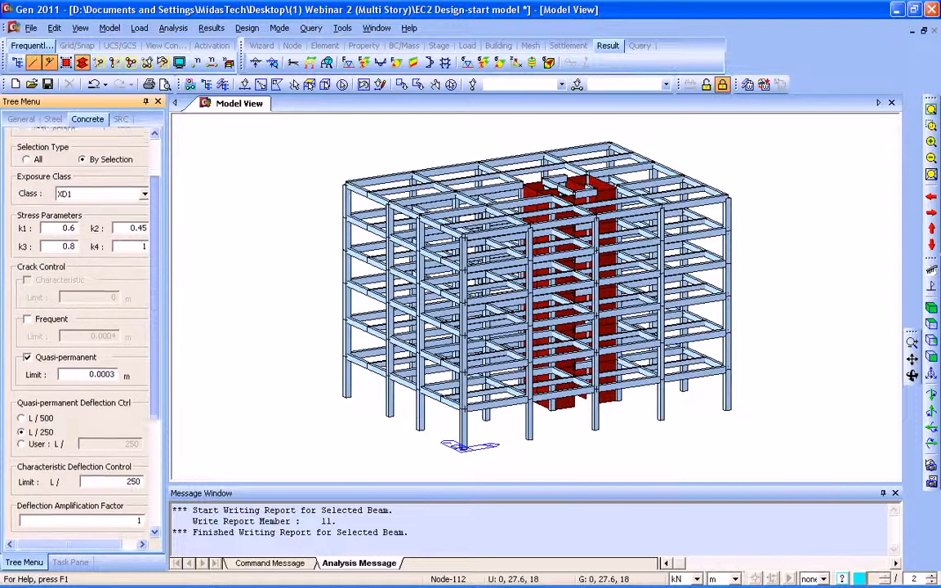
left_click_drag(154, 270, 155, 268)
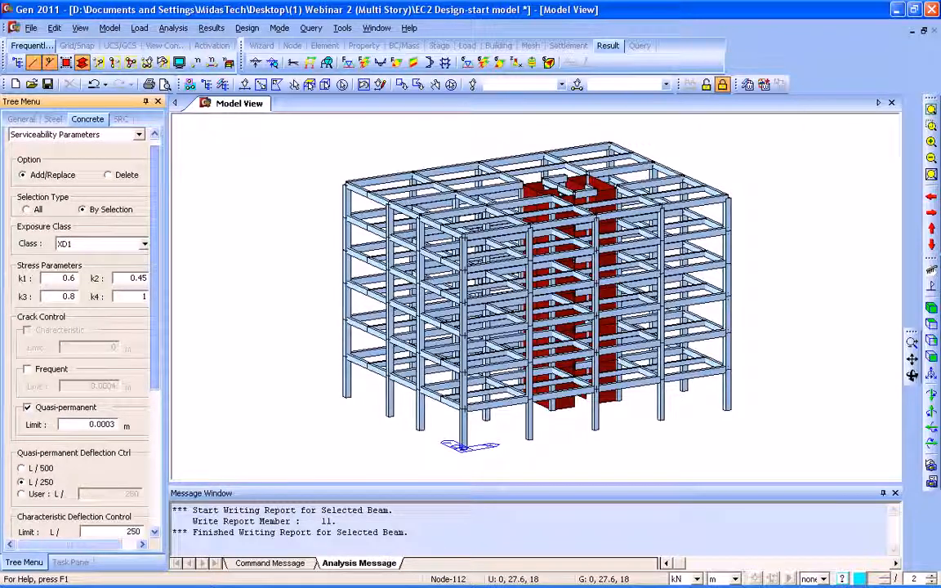
left_click_drag(155, 268, 156, 272)
scroll(73, 327, "down", 1)
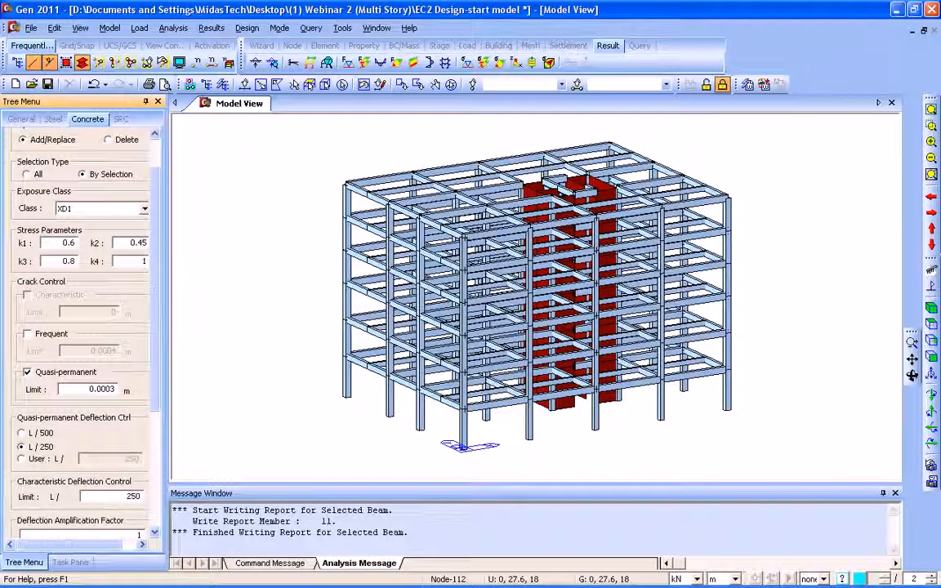
scroll(82, 326, "down", 3)
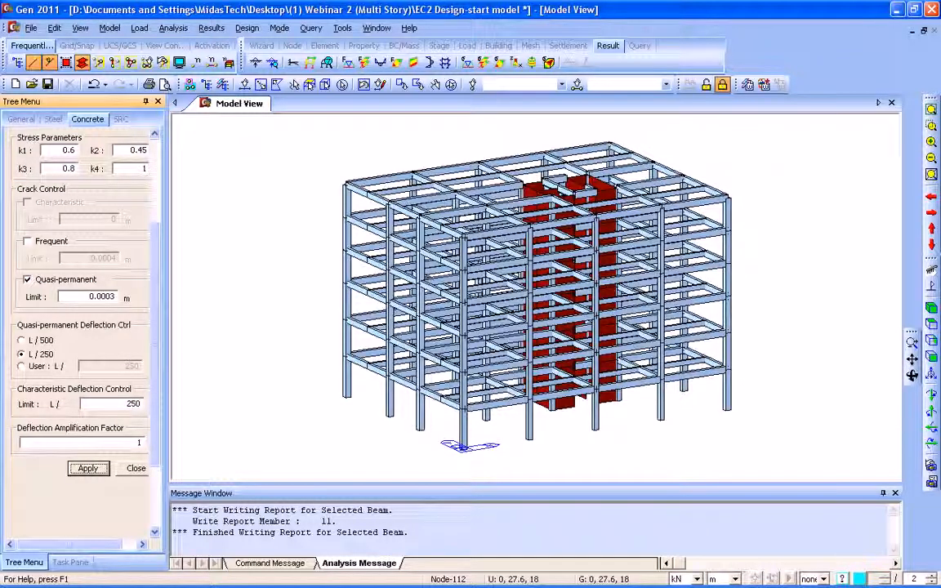
Run the concrete beam code check and expand the result table to show the serviceability stress, crack and deflection results
left_click(247, 28)
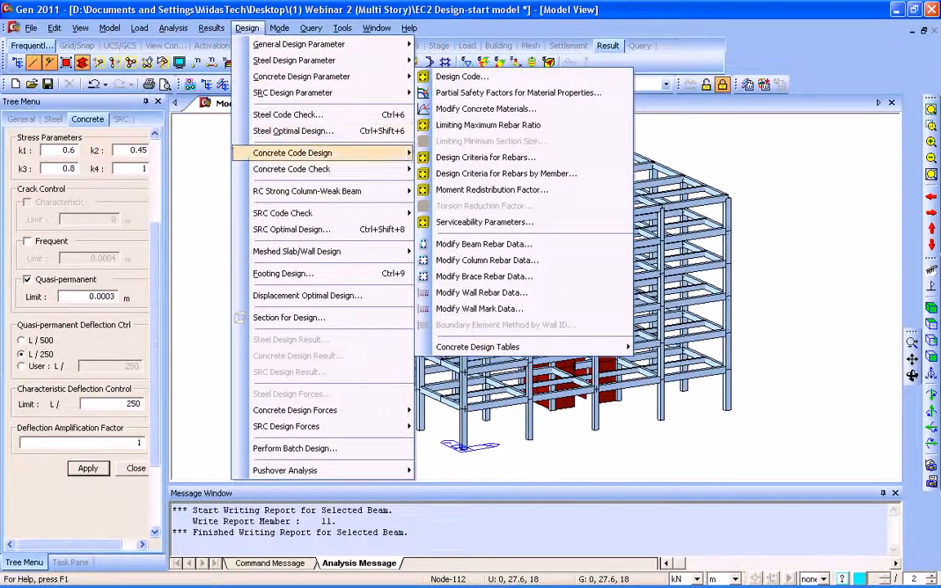
mouse_move(327, 169)
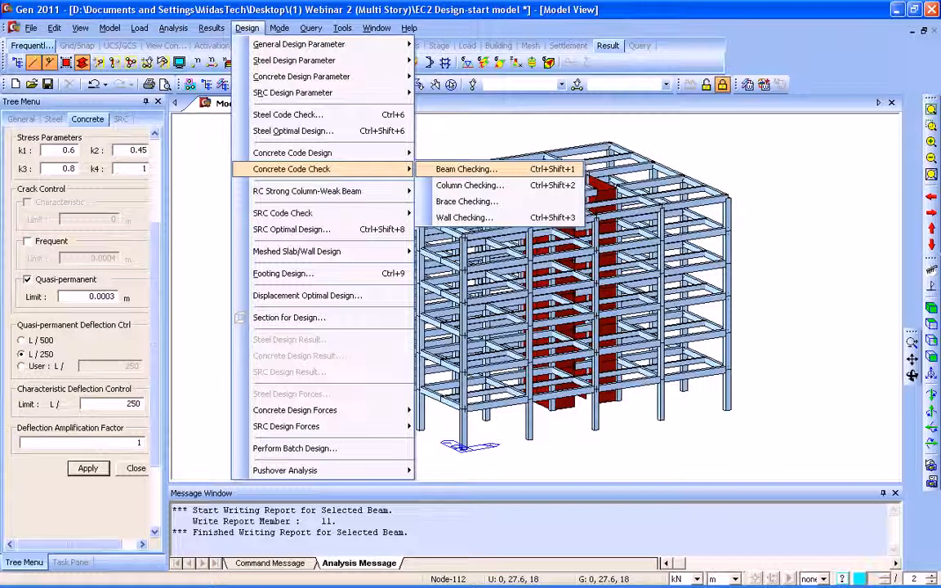
left_click(465, 169)
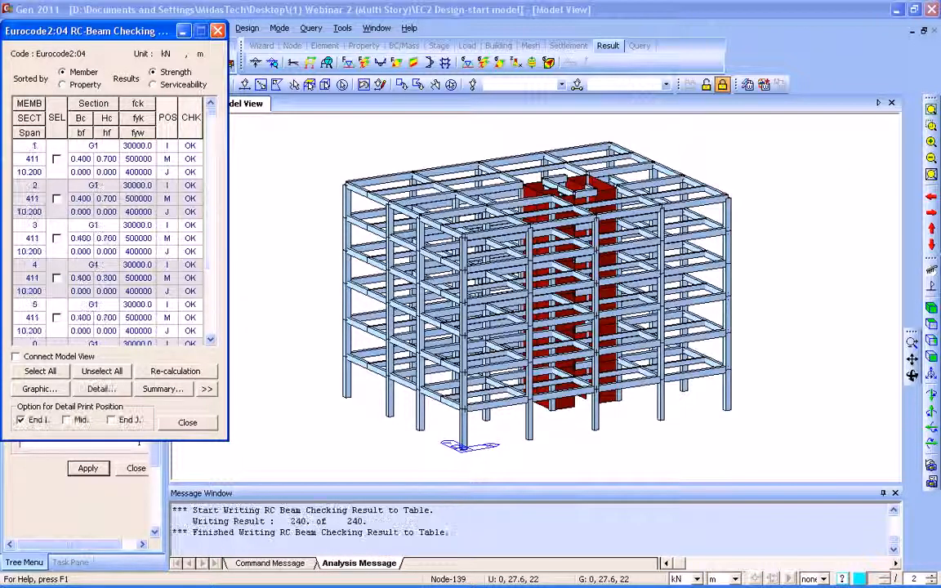
left_click(206, 389)
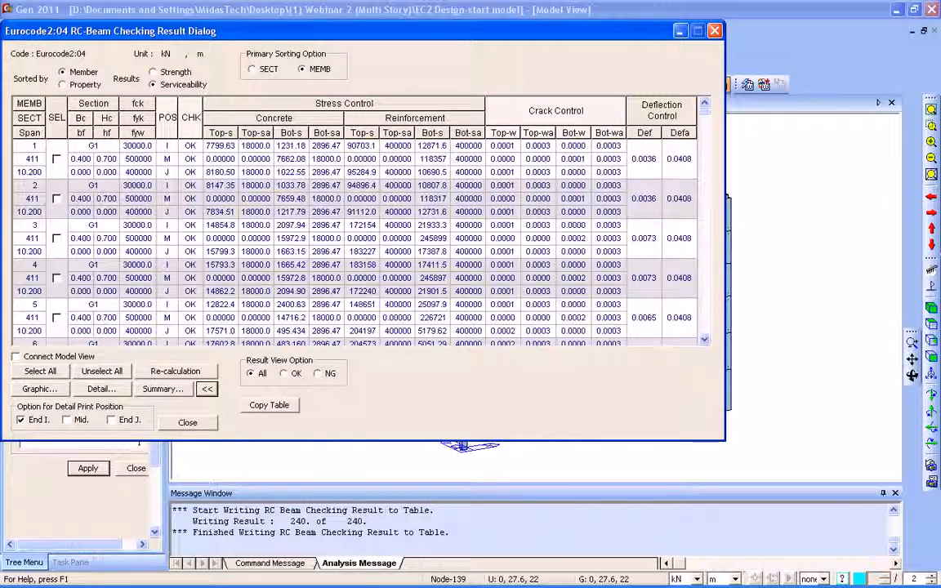
Select member 1 in the beam checking results and review its graphic report through the stress check and crack control sections
left_click(56, 159)
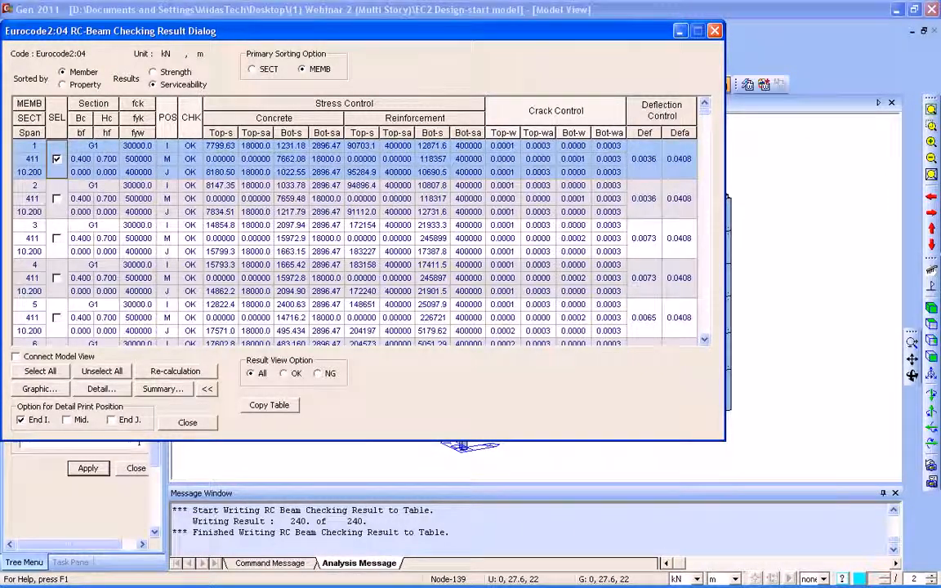
left_click(39, 389)
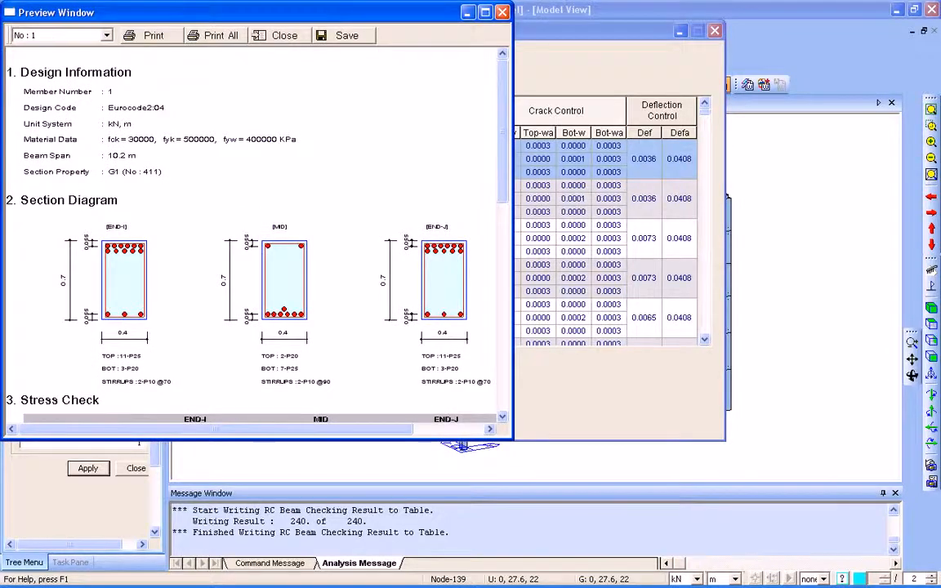
scroll(253, 245, "down", 3)
scroll(253, 245, "down", 3)
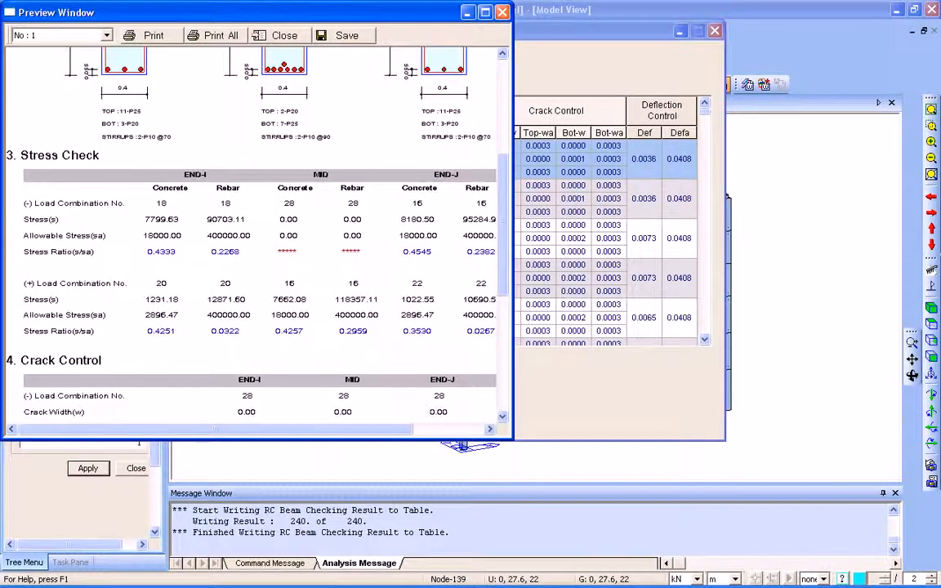
left_click(503, 12)
Review the detailed calculation report for member 1 down to the stress limitation check, then discard the temporary file
left_click(102, 389)
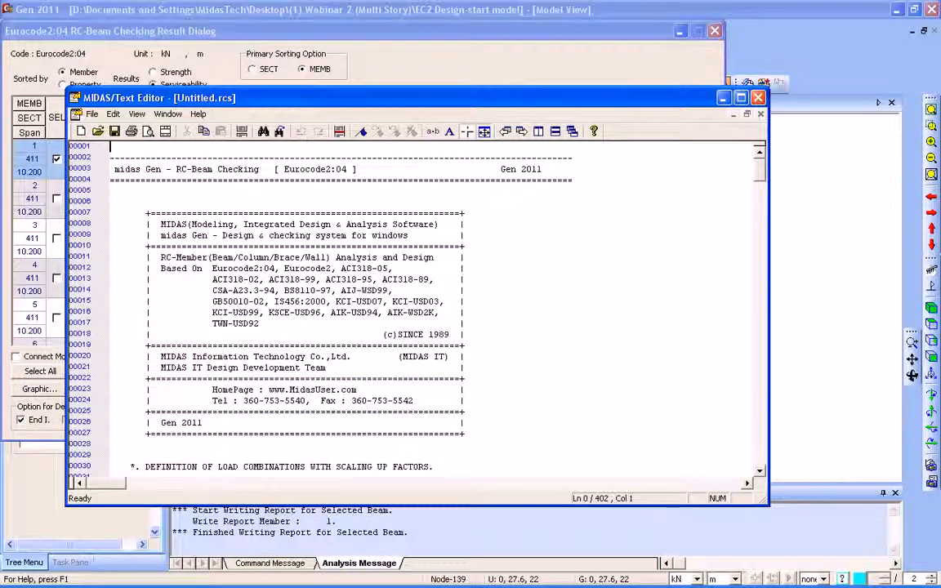
scroll(111, 147, "down", 10)
scroll(112, 147, "down", 20)
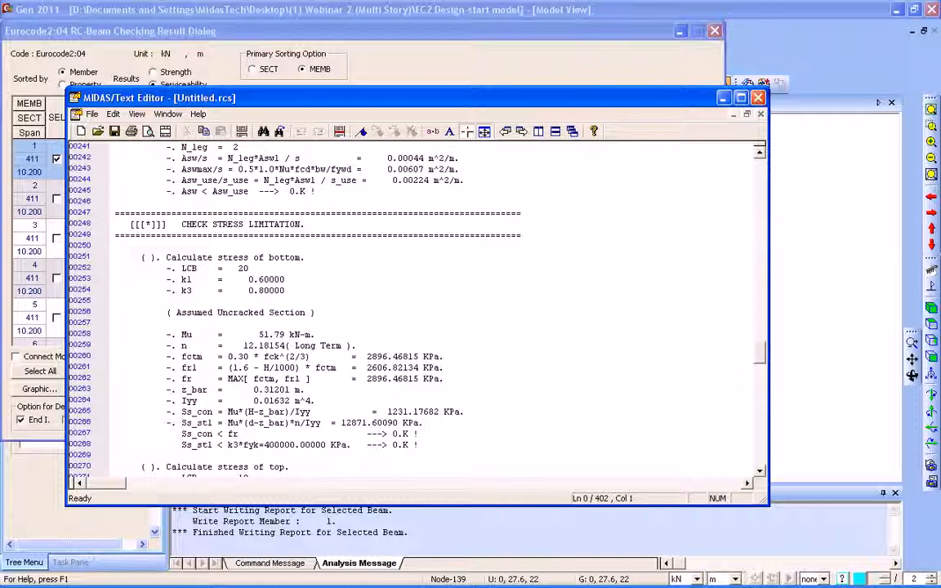
key("alt+F4")
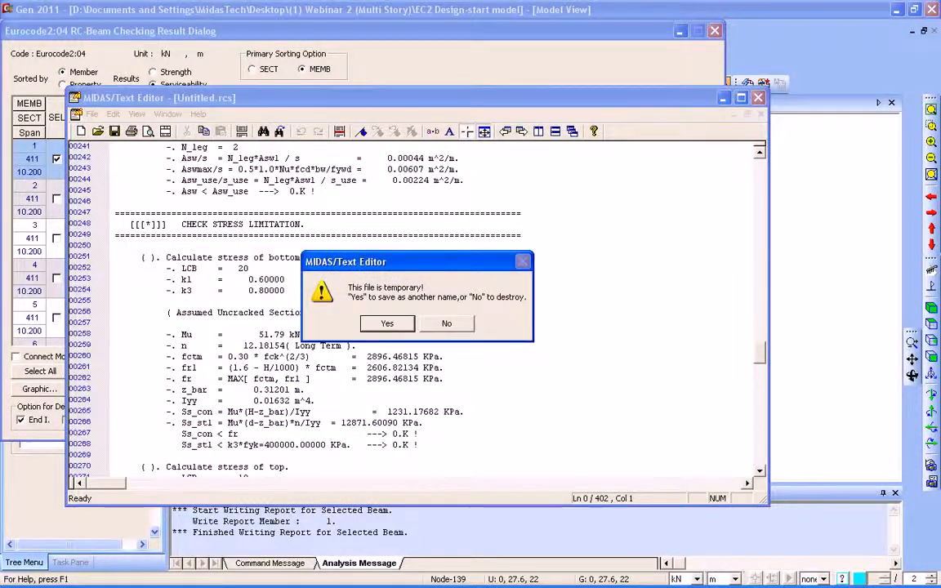
key("n")
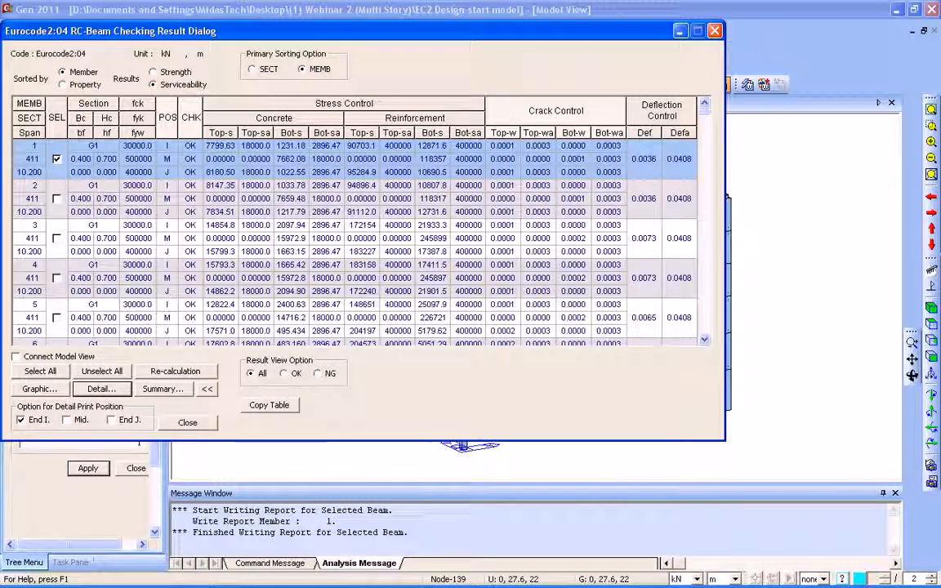
Review the beam check summary sheet for member 1 and close it without saving the temporary file
left_click(162, 389)
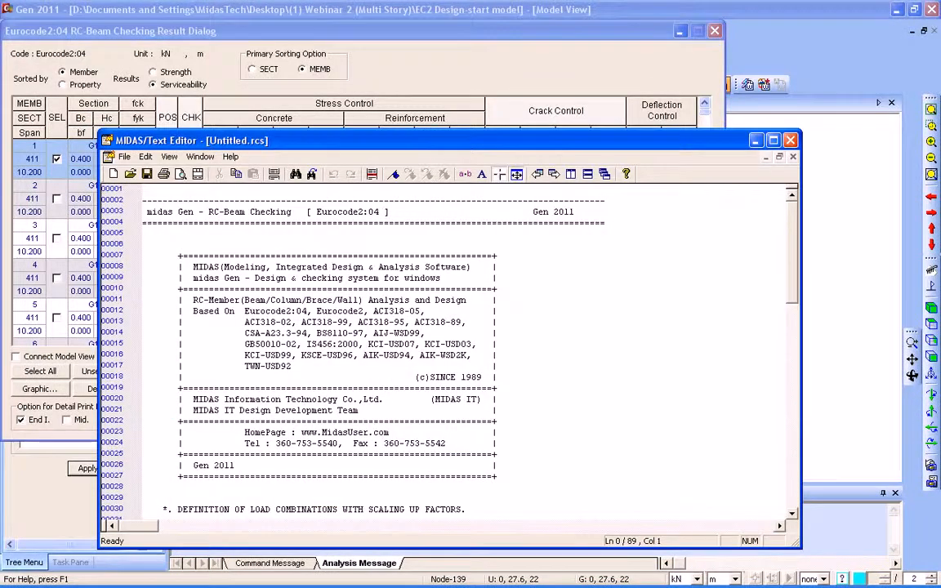
scroll(447, 351, "down", 20)
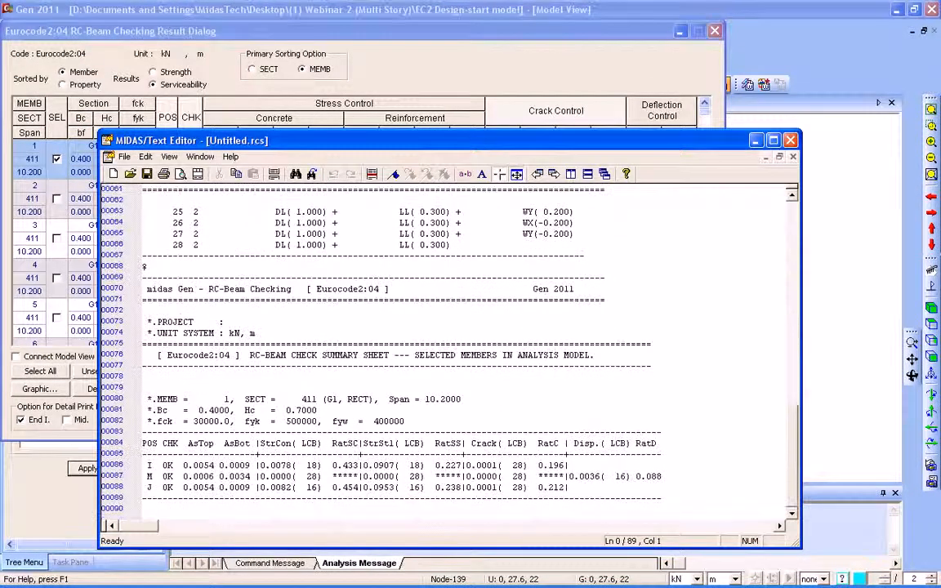
left_click(791, 140)
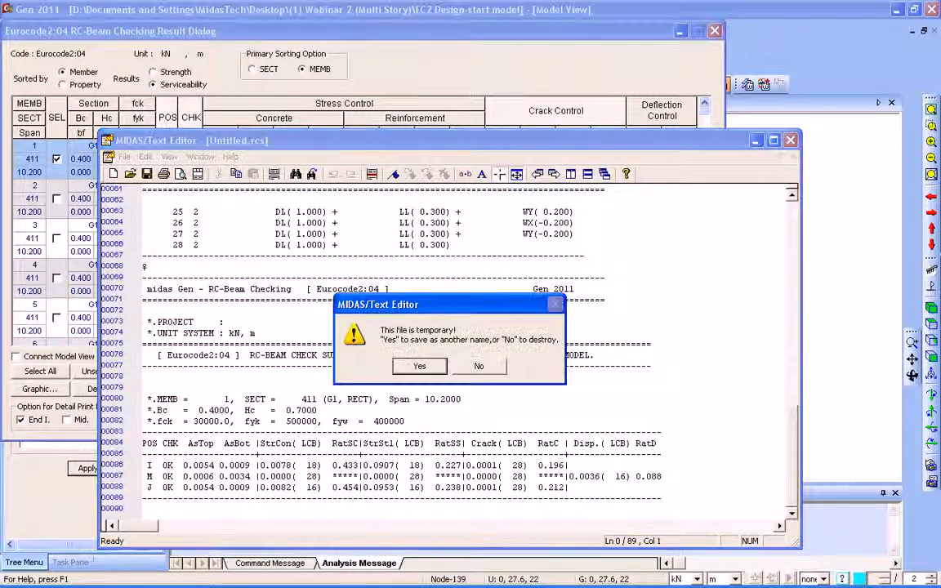
left_click(479, 366)
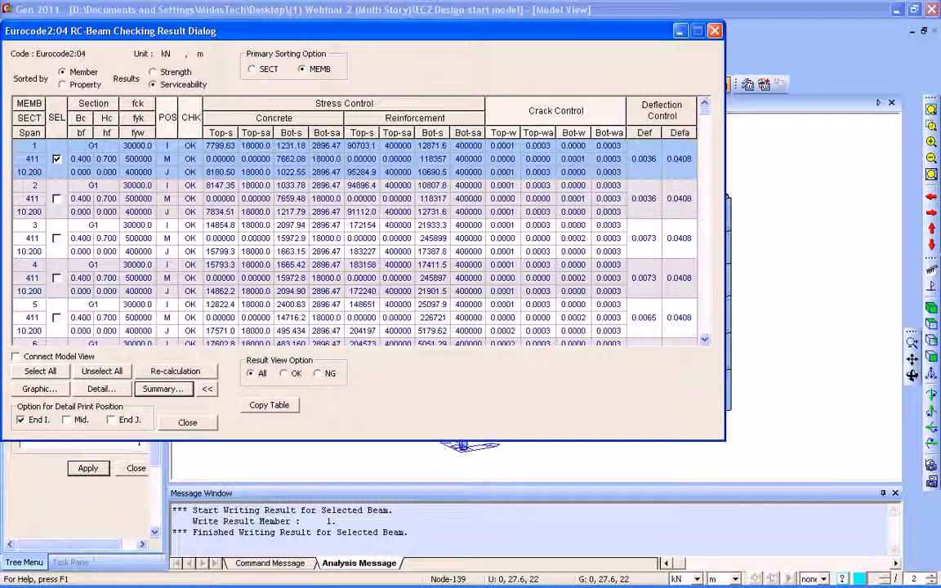
Switch to the PowerPoint slide show and review the slab design overview: floor plan, applied code, materials, sections and loads
key("alt+Tab")
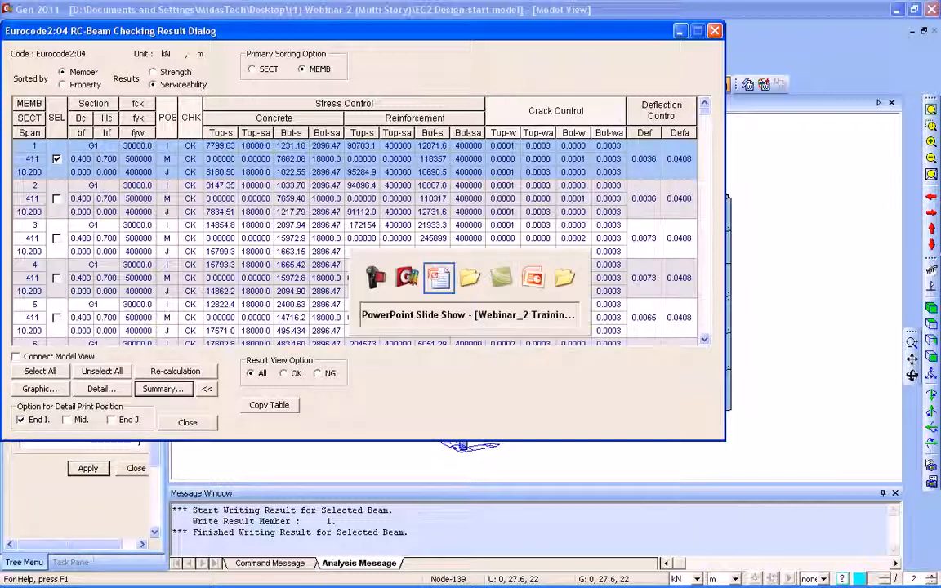
key("Left")
key("Right")
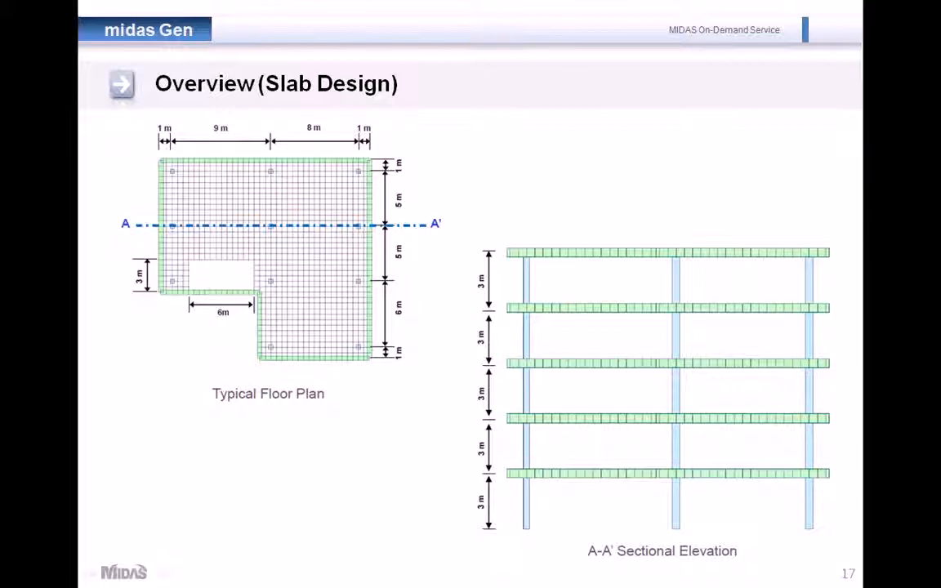
key("Right")
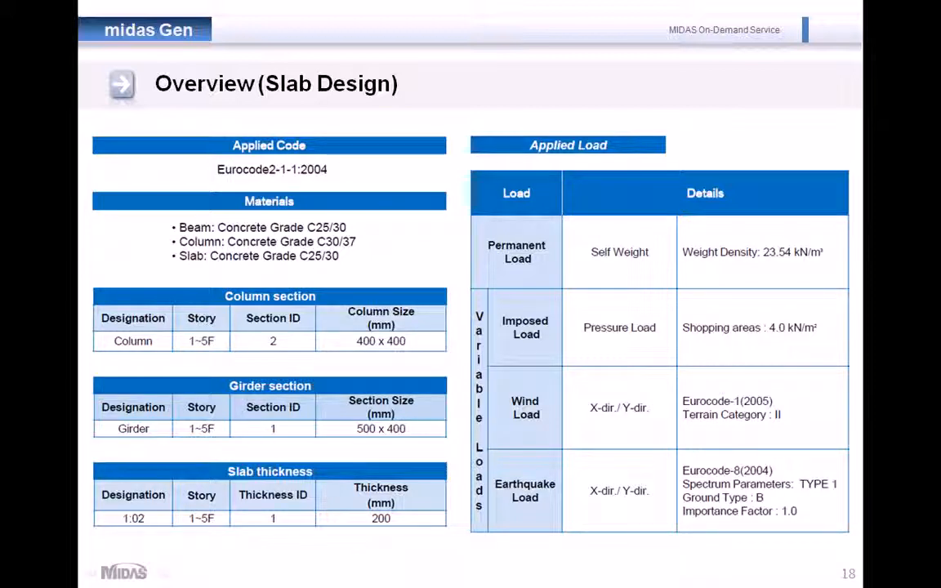
Switch to the (2) Webinar 2 (Cracked Section Analysis) folder and open flat slab_CSA.mgb in midas Gen
key("alt+Tab")
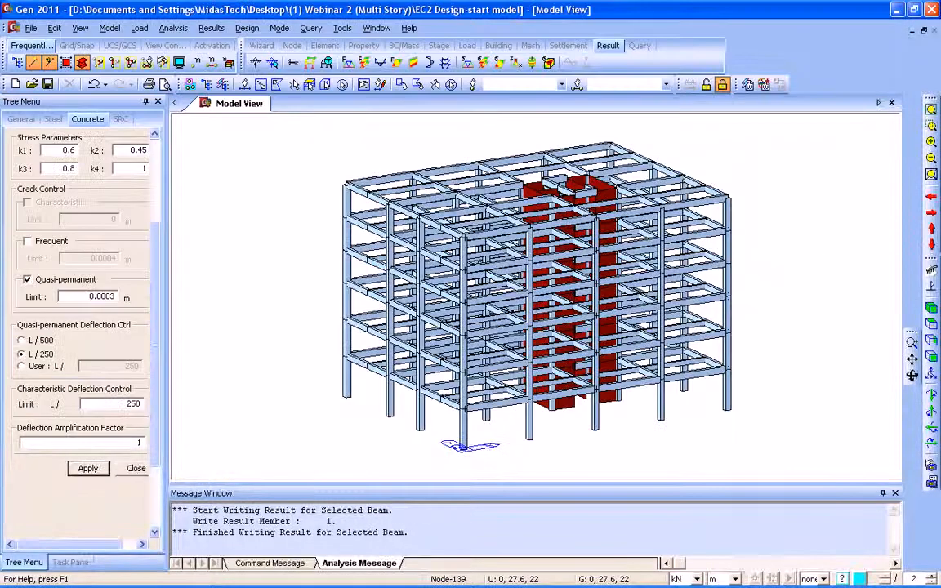
key("alt+Tab")
key("alt+Tab")
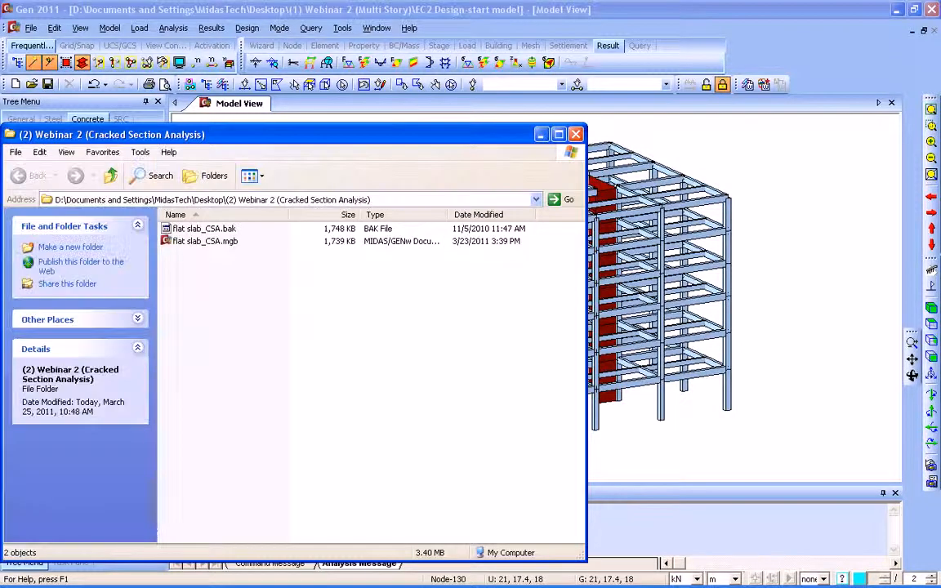
left_click_drag(205, 241, 730, 263)
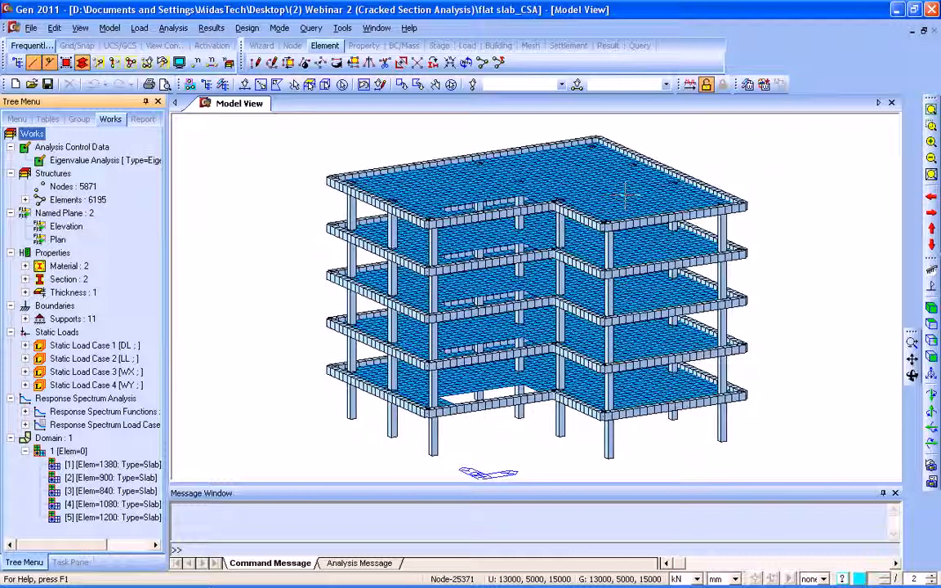
Auto-generate the concrete design load combinations to Eurocode2:04 and look through the generated list
mouse_move(626, 192)
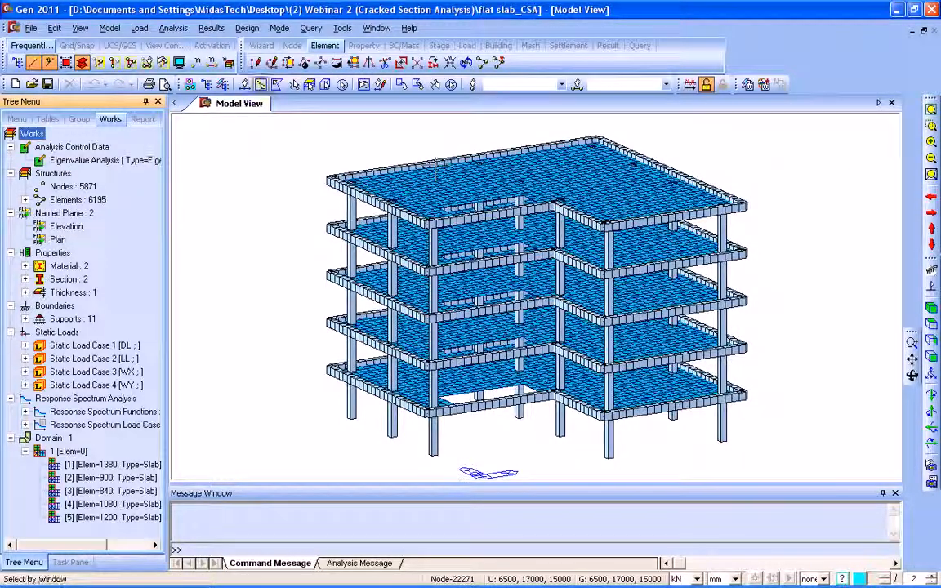
left_click(211, 28)
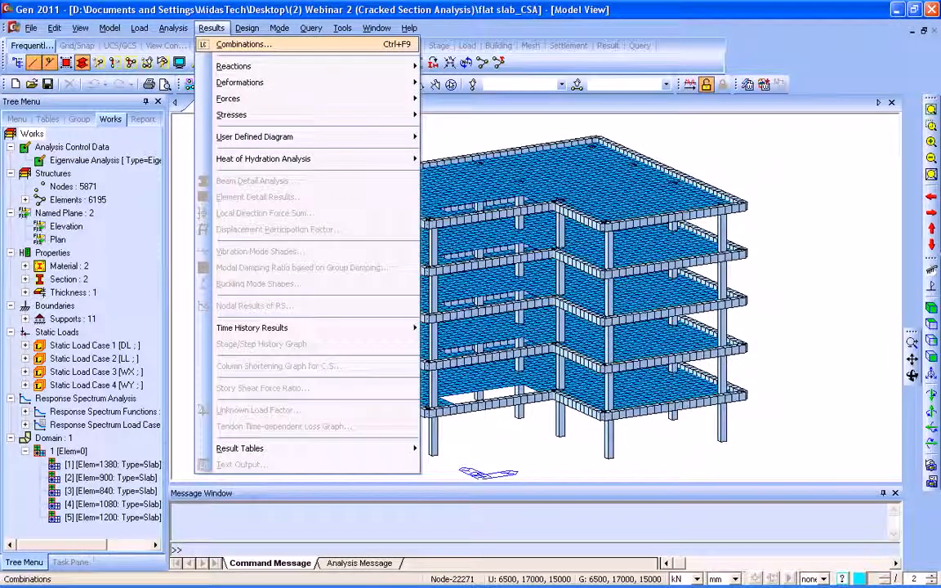
left_click(243, 45)
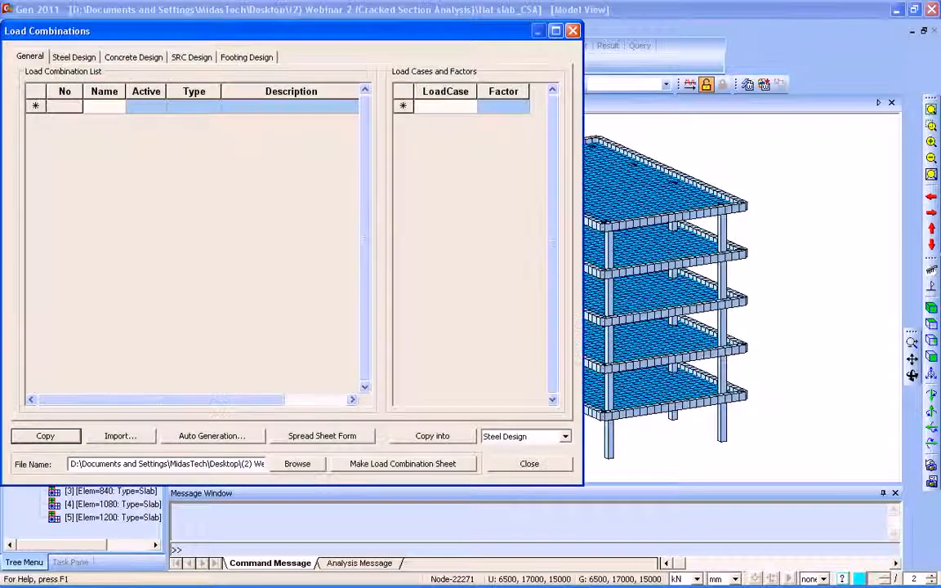
left_click(133, 57)
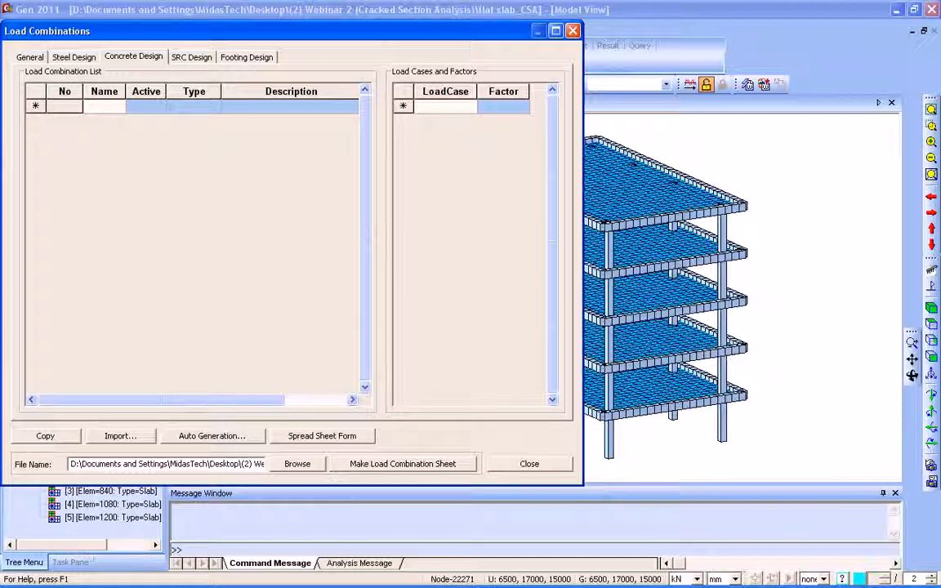
left_click(212, 436)
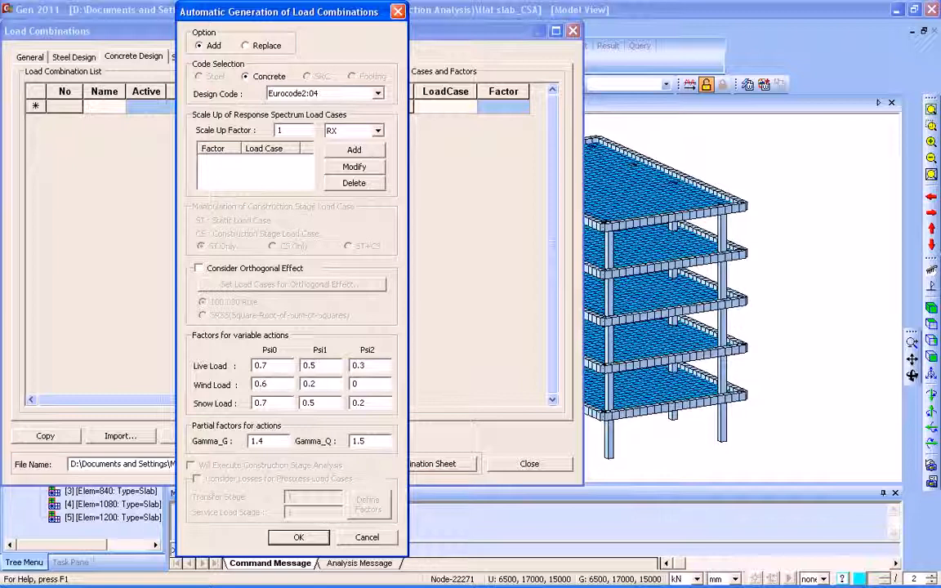
left_click(377, 93)
left_click(377, 93)
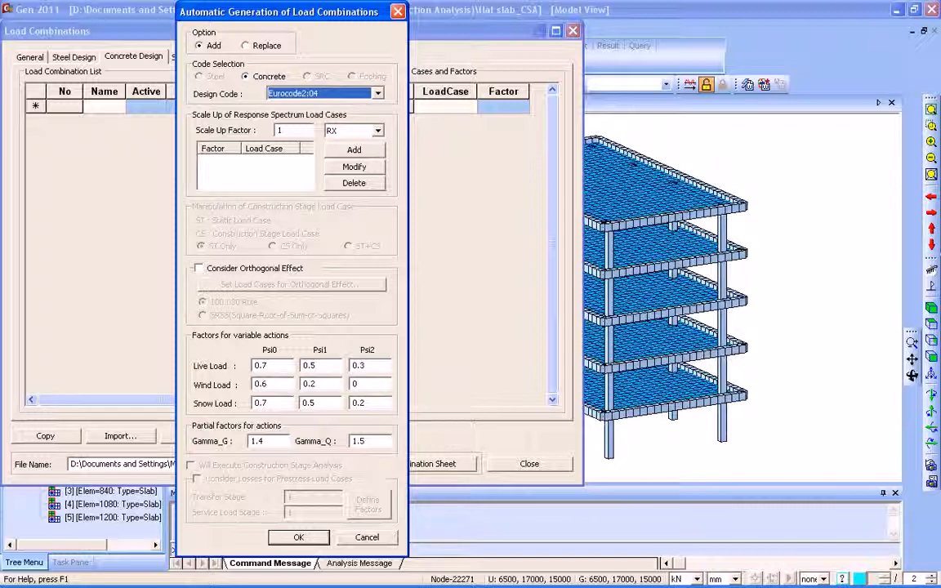
key("Return")
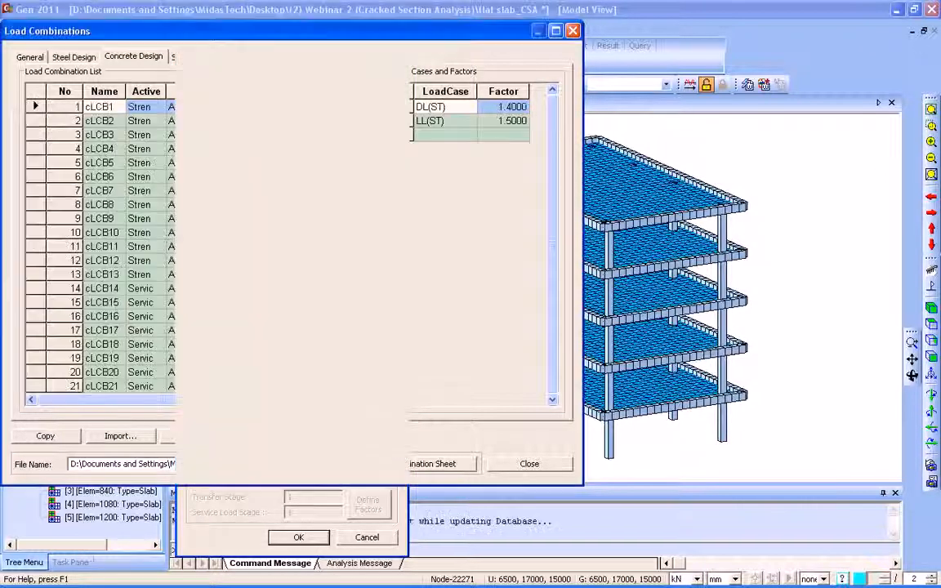
mouse_move(365, 201)
left_mouse_down()
mouse_move(365, 279)
mouse_move(365, 201)
left_mouse_up()
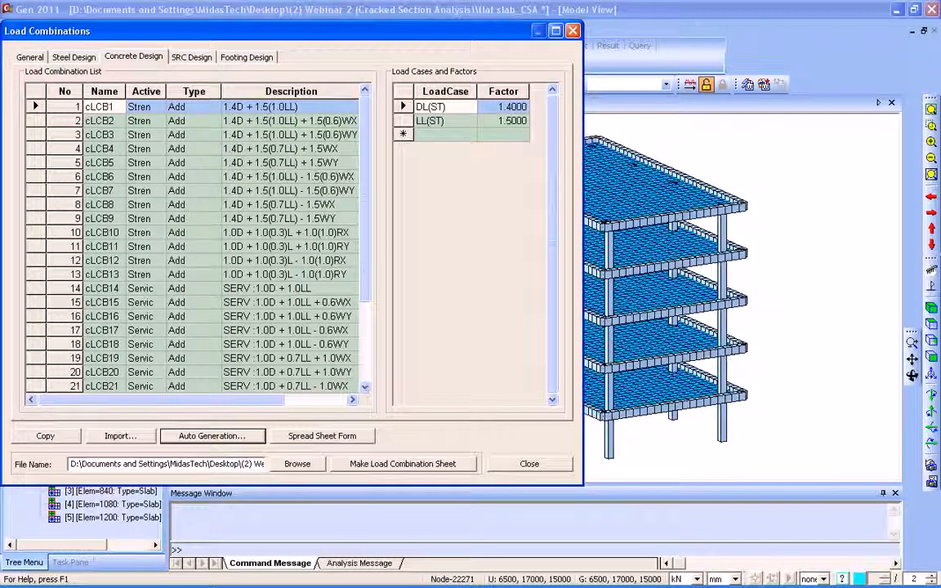
left_click(529, 464)
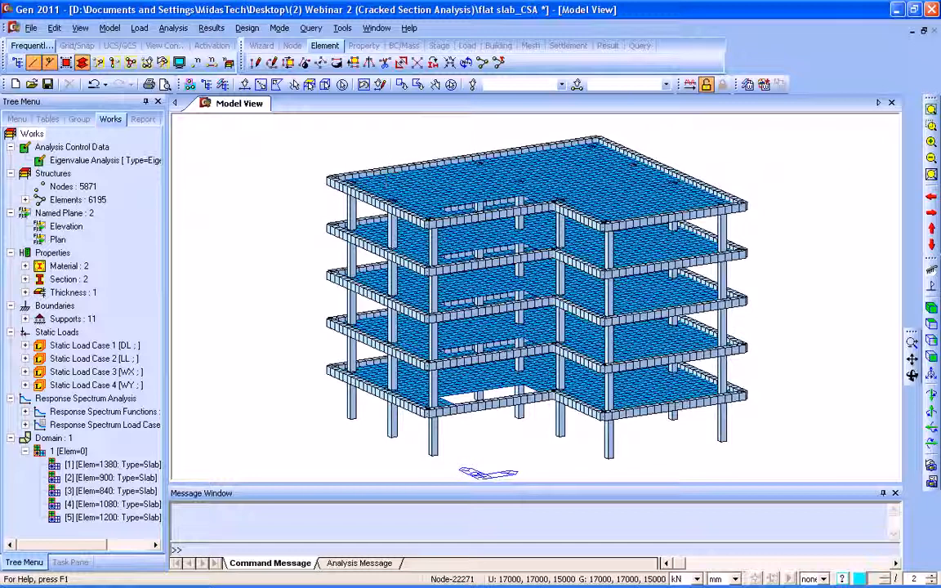
Run the analysis, then accept the serviceability load combination types with cLCB28 as quasi-permanent and cLCB23 to cLCB27 as frequent
left_click(690, 84)
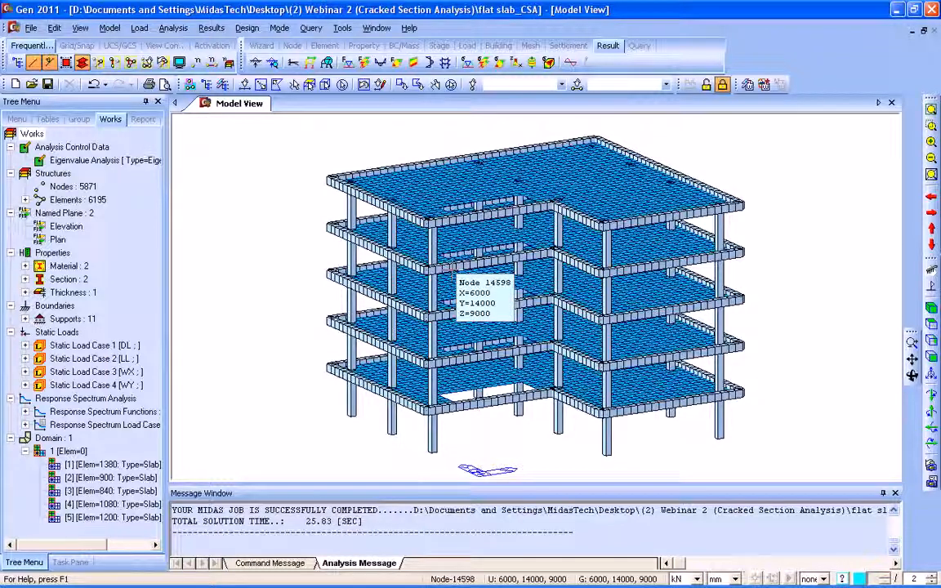
left_click(246, 28)
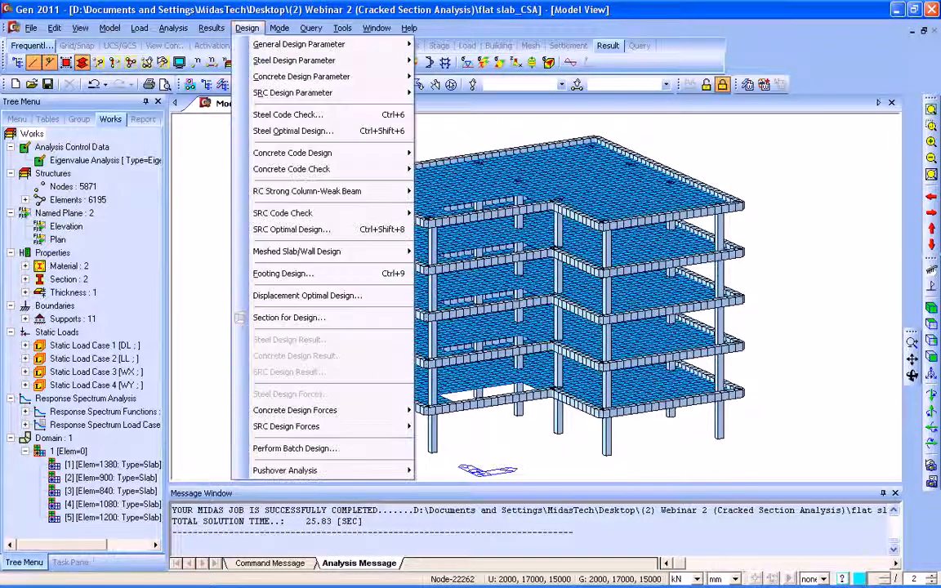
mouse_move(294, 213)
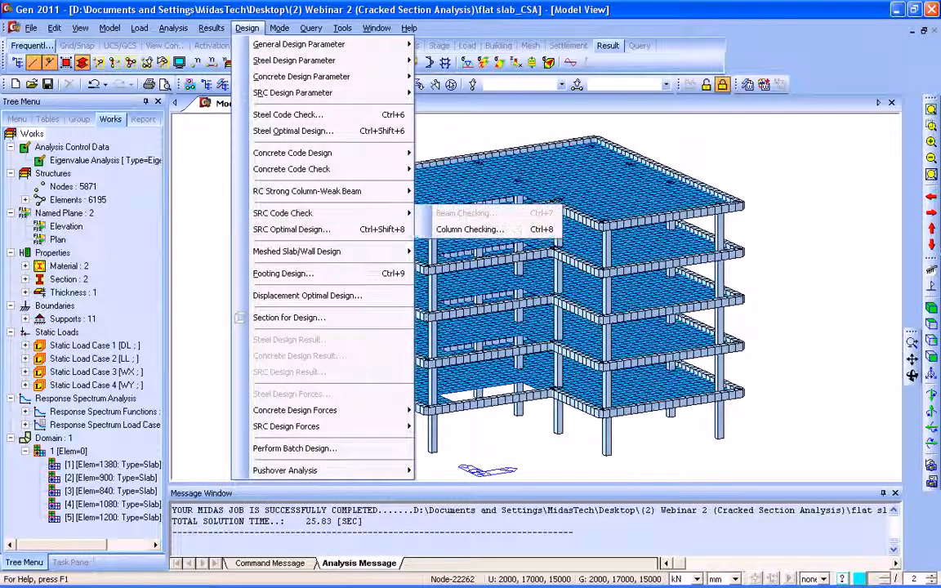
mouse_move(296, 250)
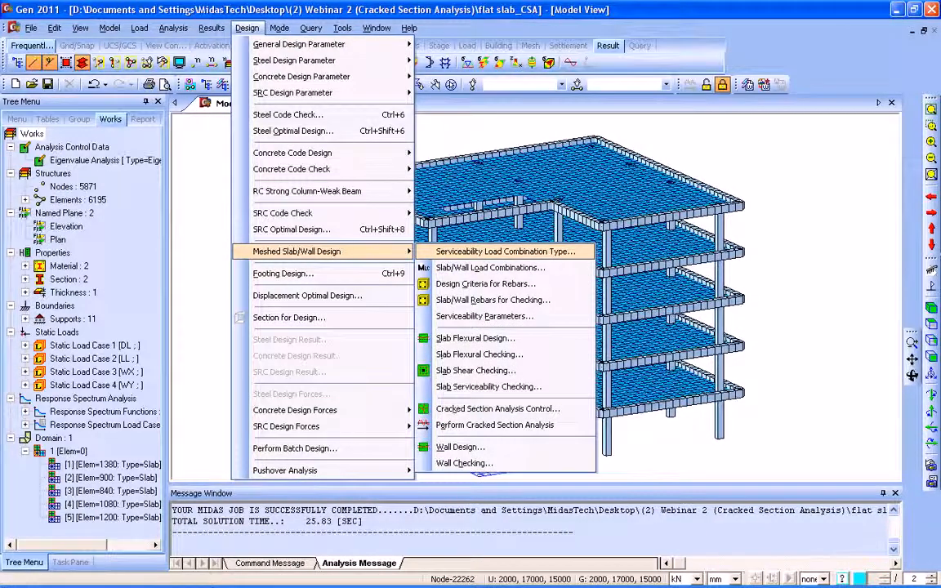
left_click(506, 251)
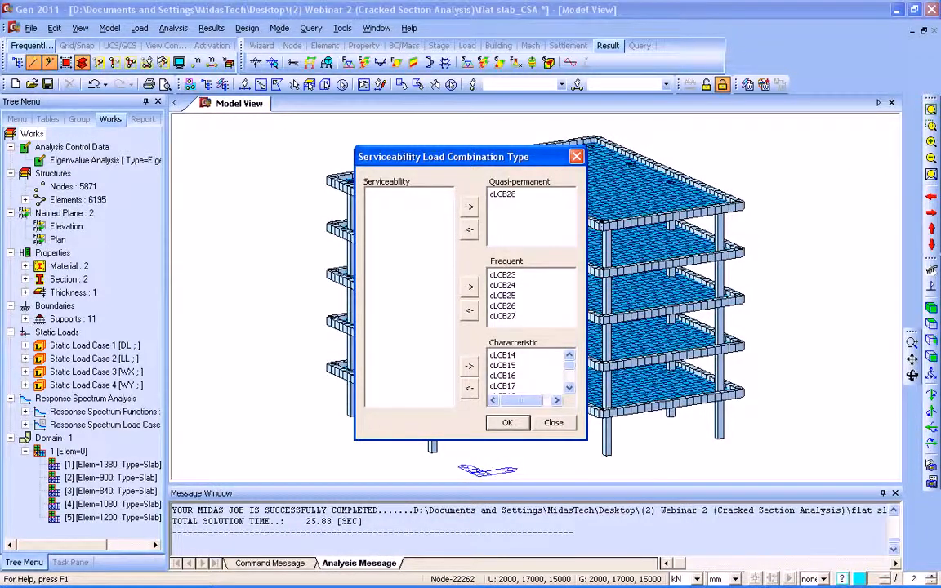
left_click(513, 421)
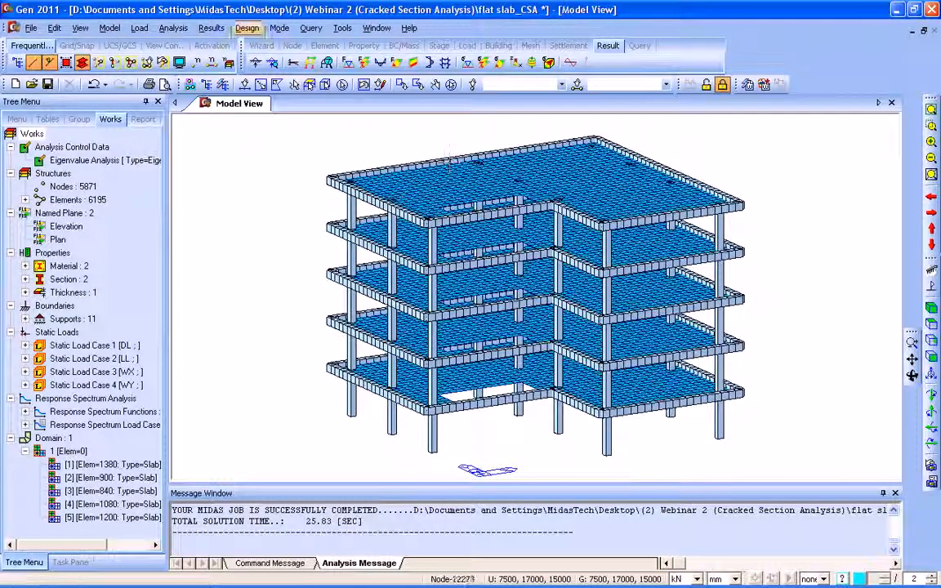
Accept the meshed slab/wall load combinations: cLCB1 to cLCB13 for strength, cLCB14 to cLCB28 for serviceability and cLCB28 for cracked deflection
left_click(246, 28)
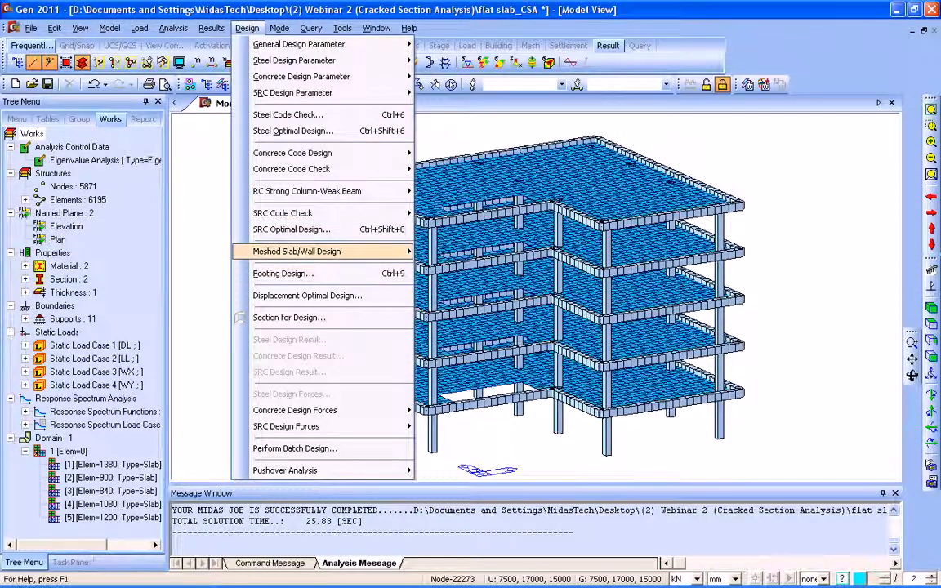
mouse_move(311, 251)
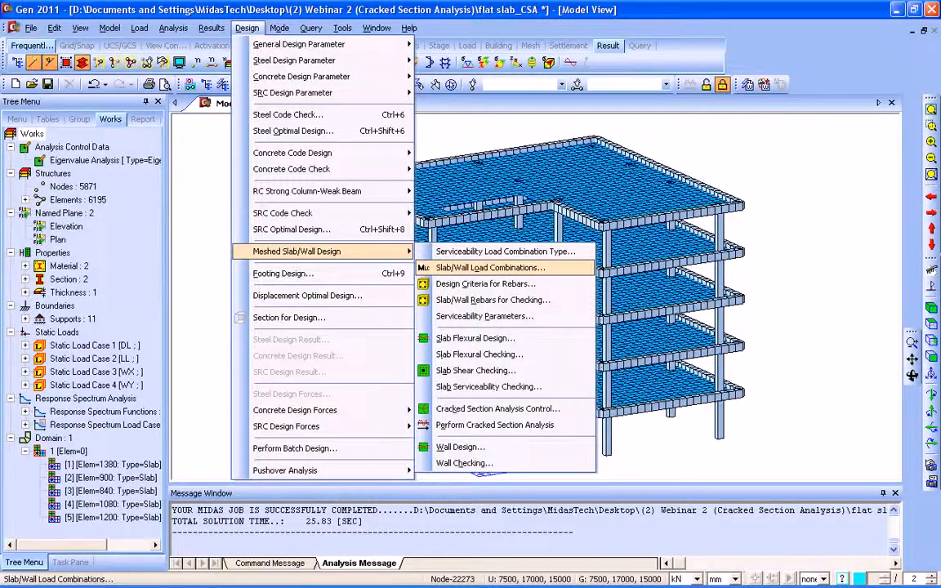
left_click(490, 268)
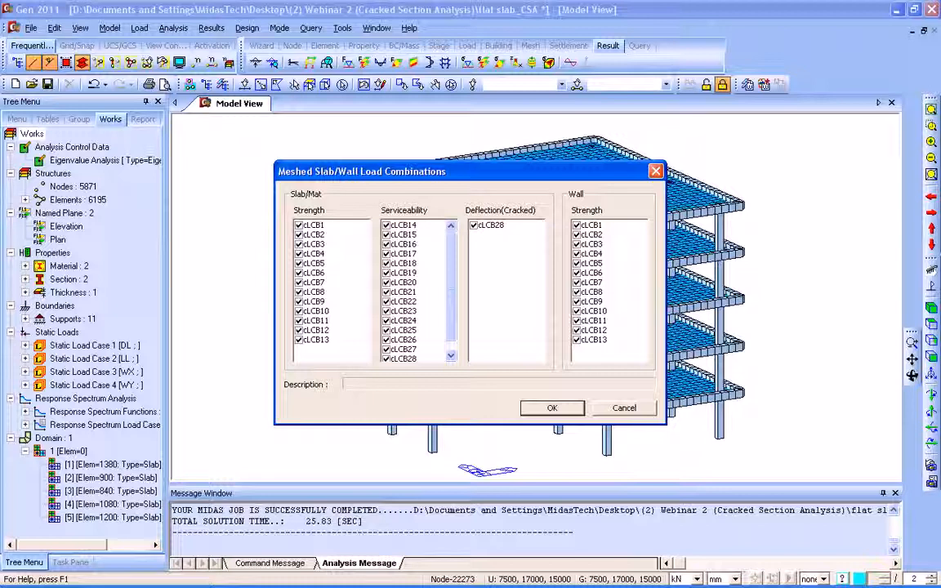
left_click(553, 408)
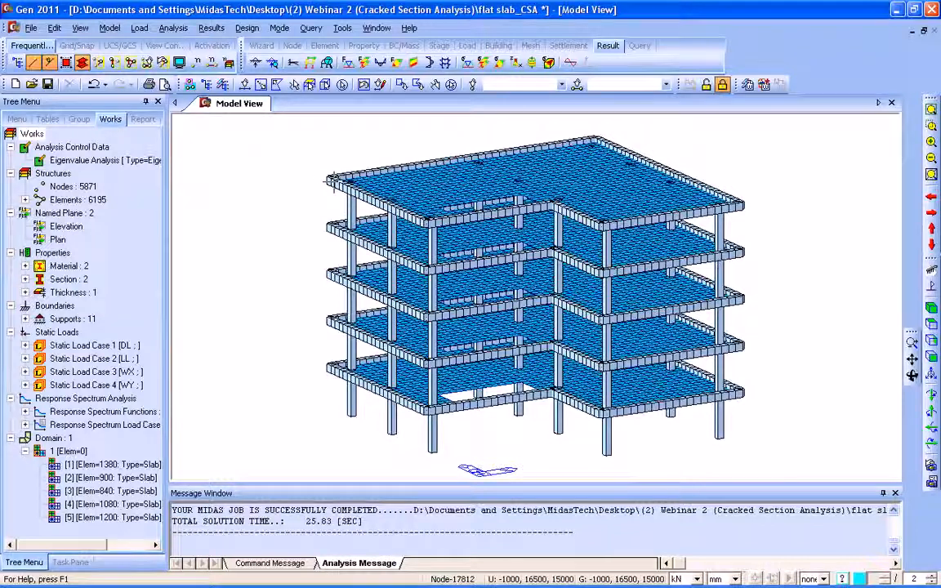
Review and apply the serviceability parameters: exposure class XD1, 0.3 mm quasi-permanent crack limit, L/250 deflection limits and amplification factor 1
left_click(247, 28)
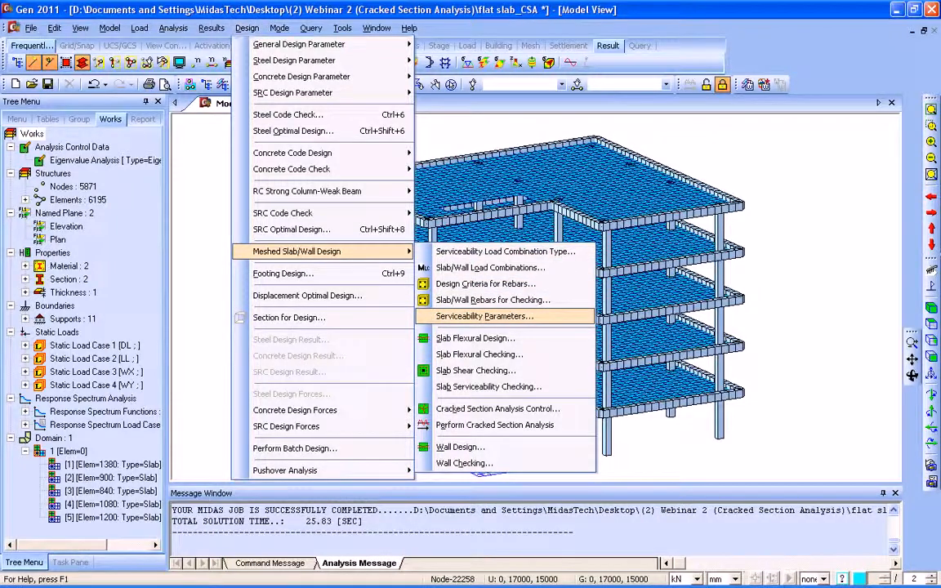
left_click(485, 317)
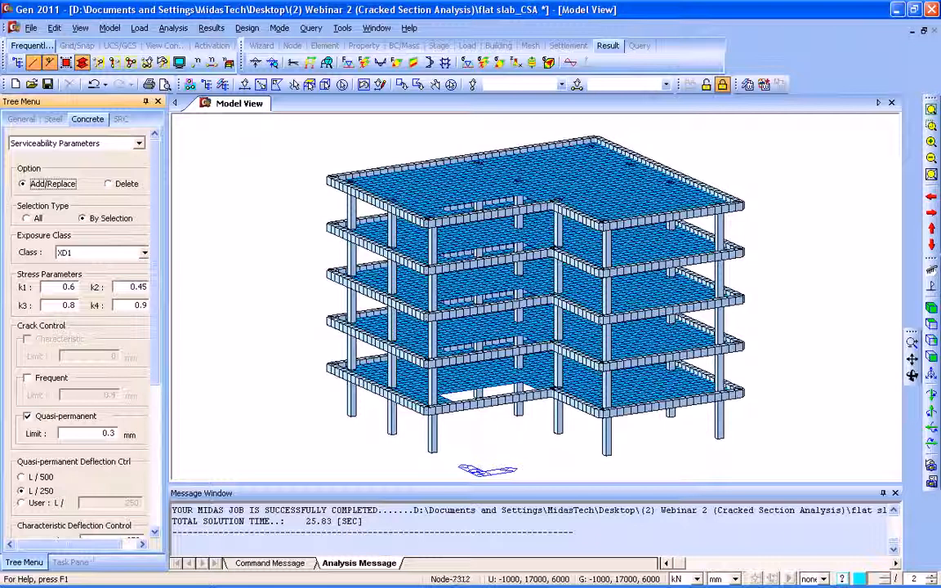
scroll(78, 286, "down", 5)
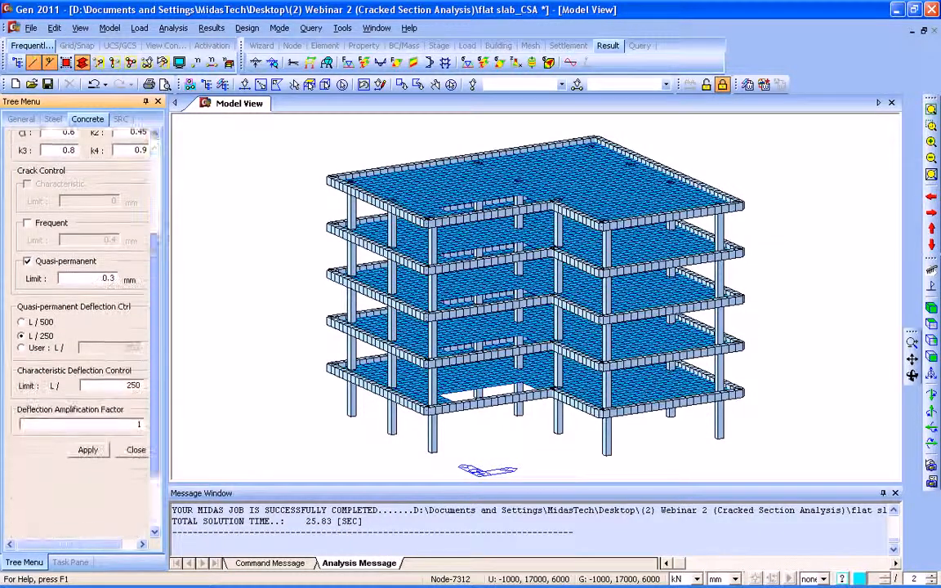
scroll(78, 286, "down", 1)
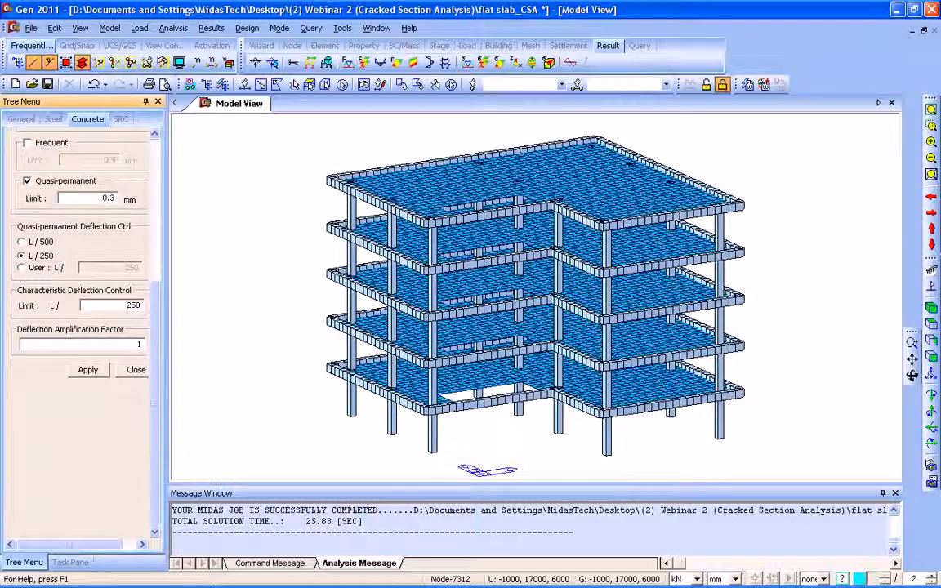
scroll(78, 327, "up", 5)
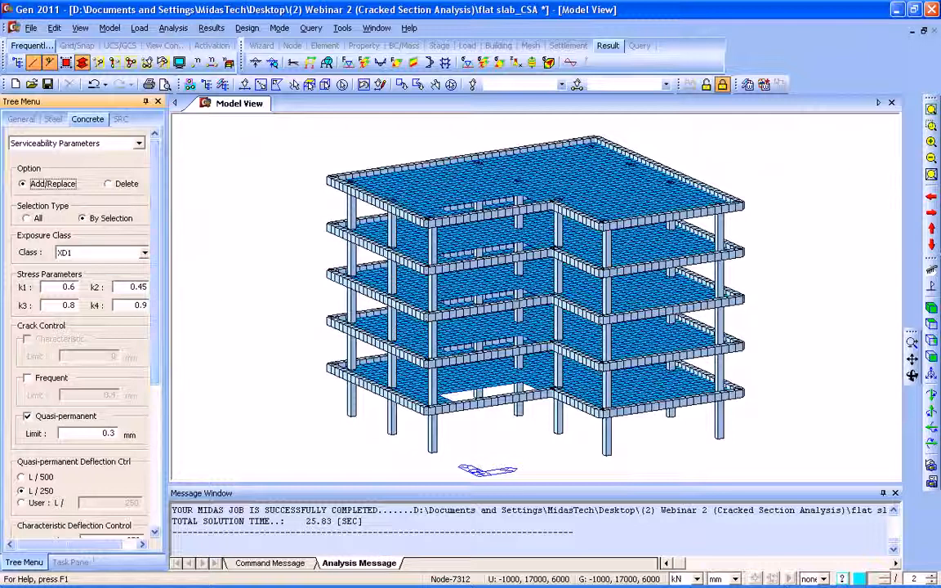
scroll(78, 327, "down", 5)
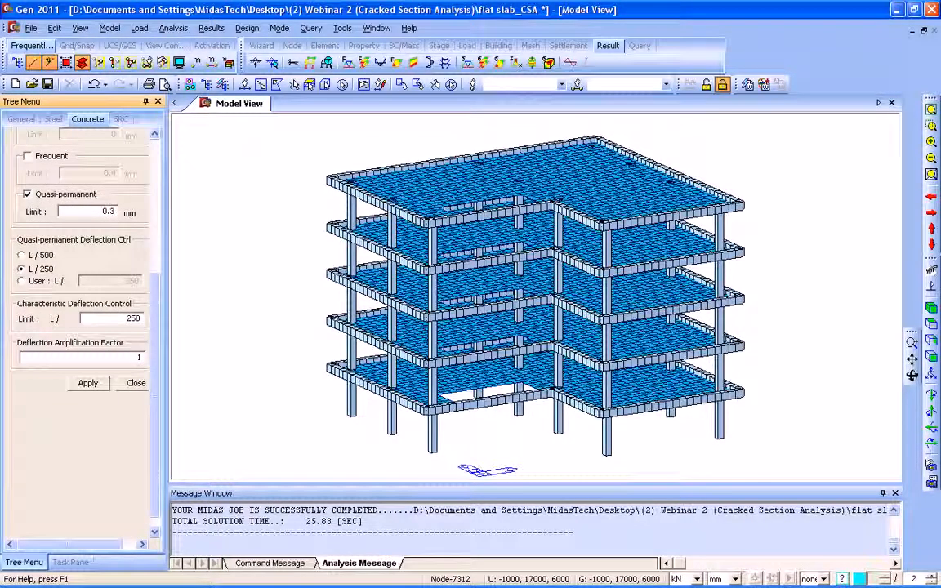
left_click(88, 383)
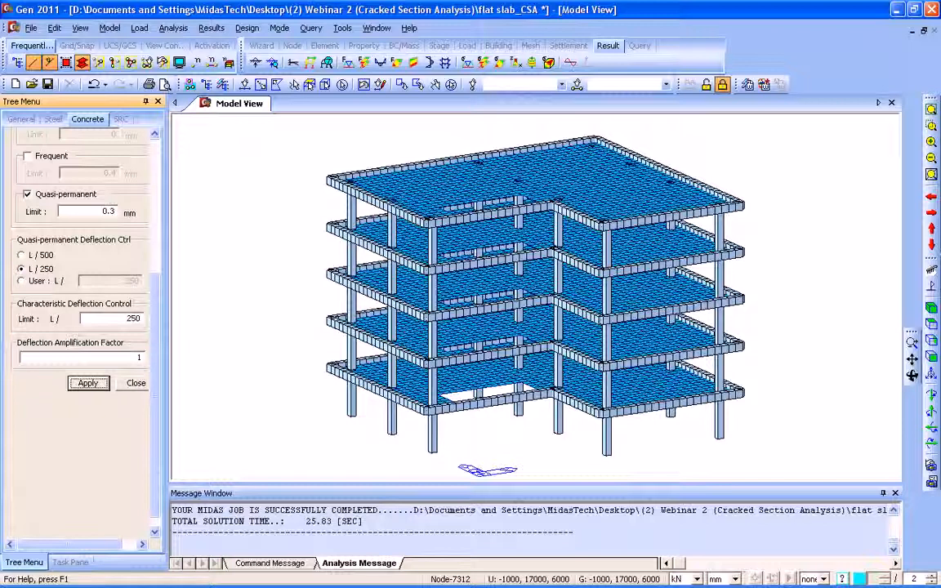
key("Return")
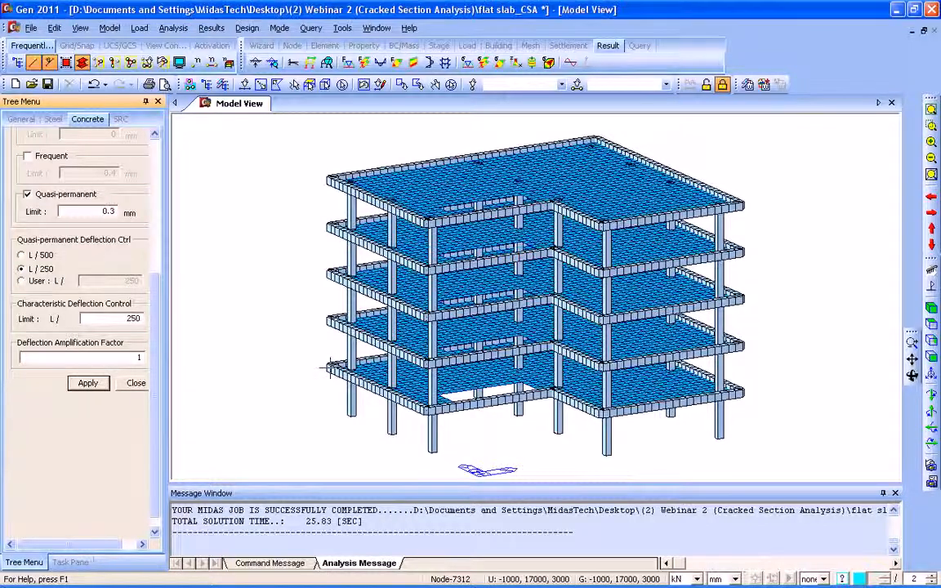
scroll(79, 326, "up", 5)
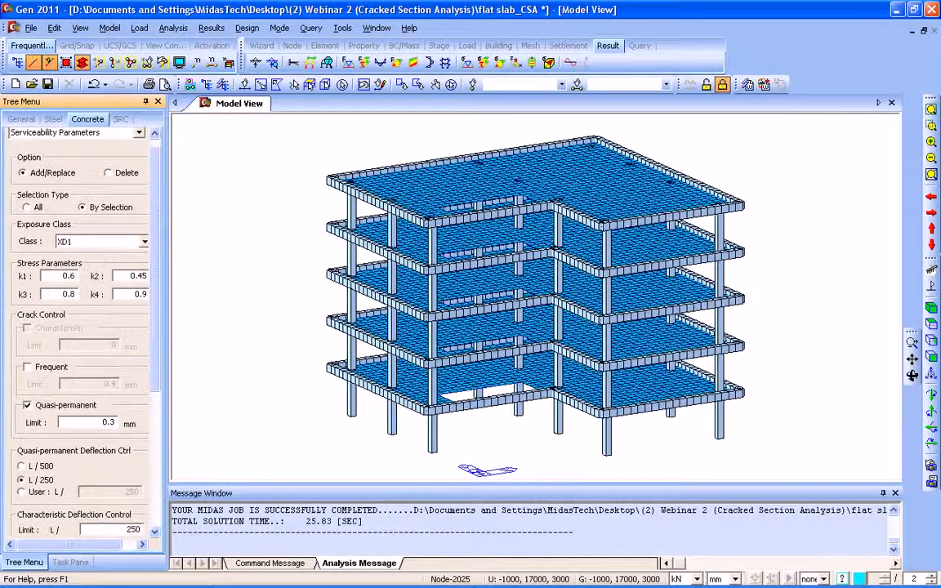
scroll(79, 327, "down", 5)
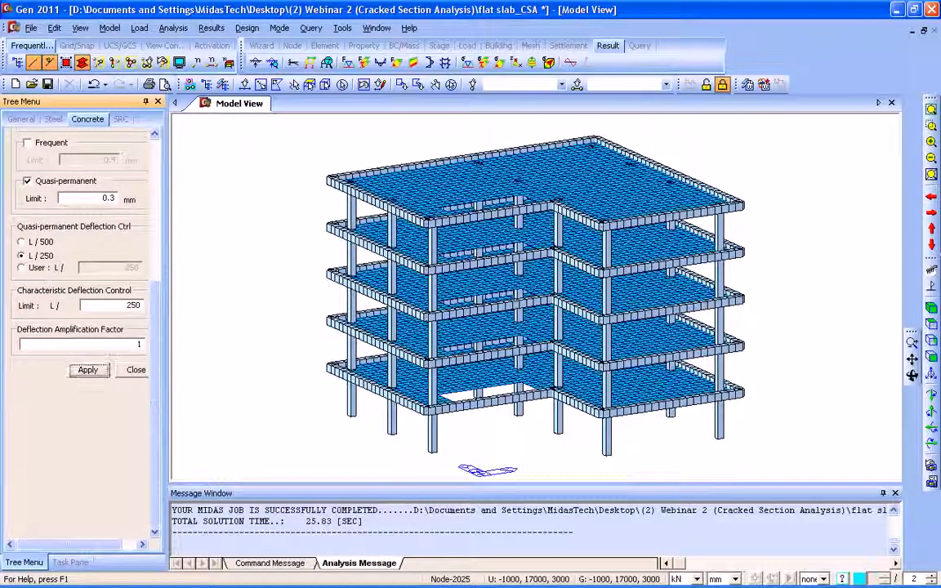
key("Escape")
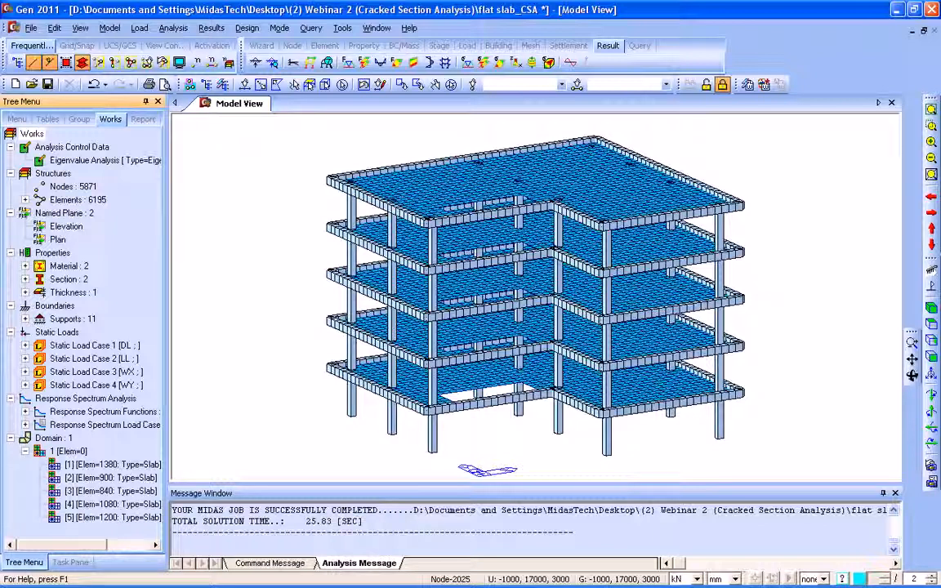
Activate only story 4F together with the members below it
left_click(162, 62)
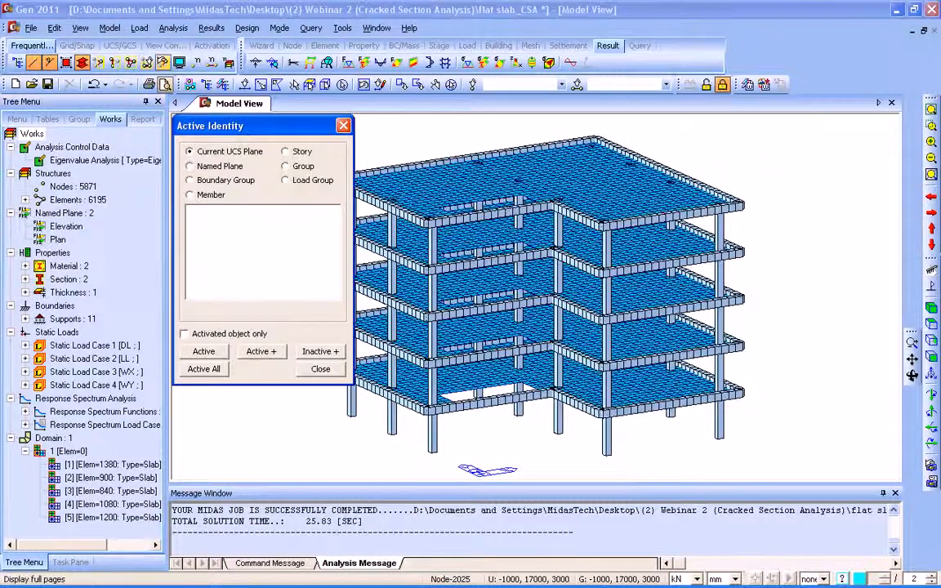
left_click(286, 152)
left_click(220, 239)
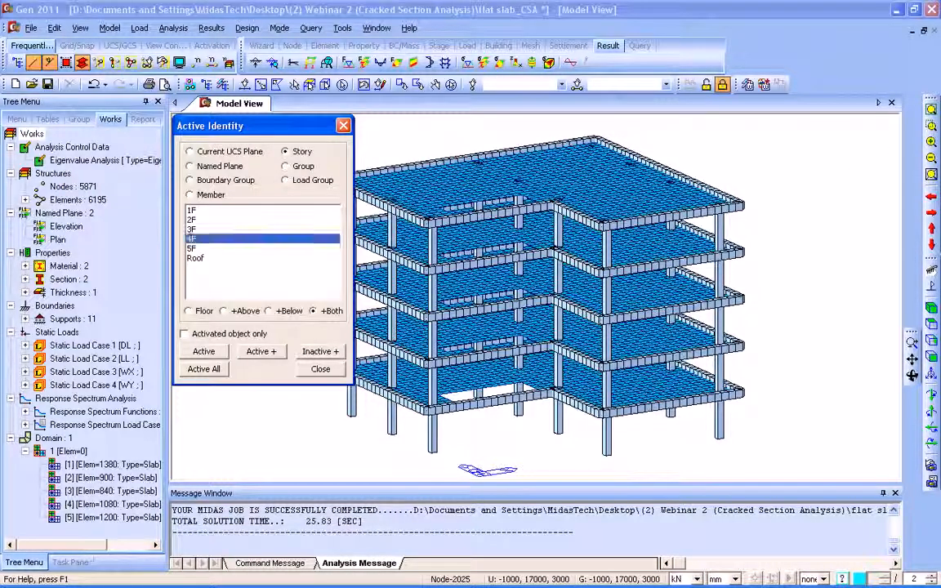
left_click(268, 311)
left_click(208, 352)
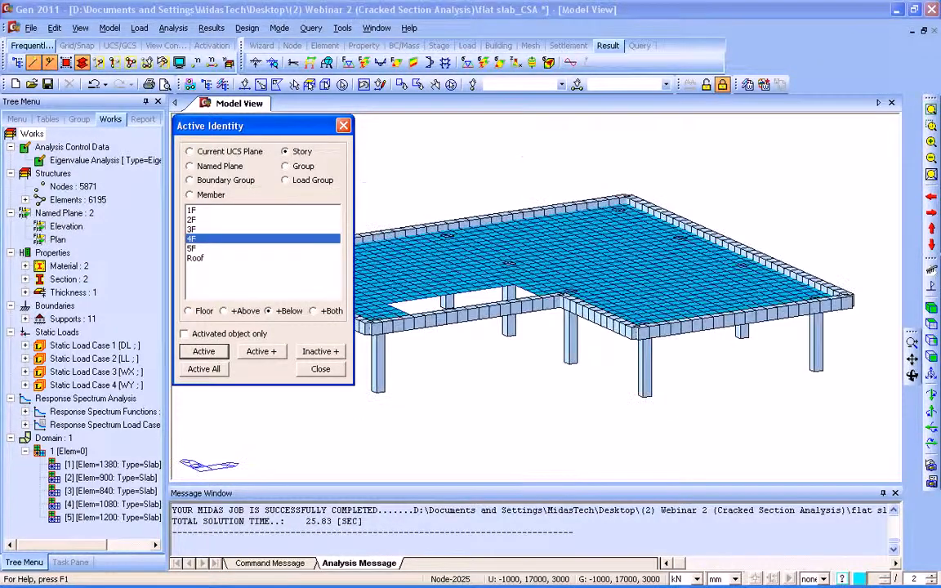
left_click(343, 126)
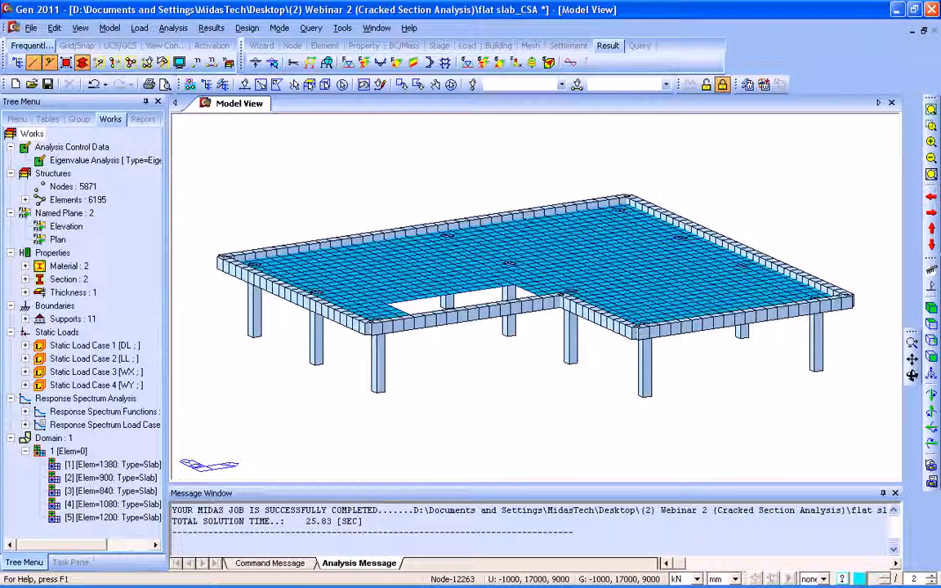
Select structure groups S1 and S2 in turn in top view to examine which slab regions each covers
left_click(79, 119)
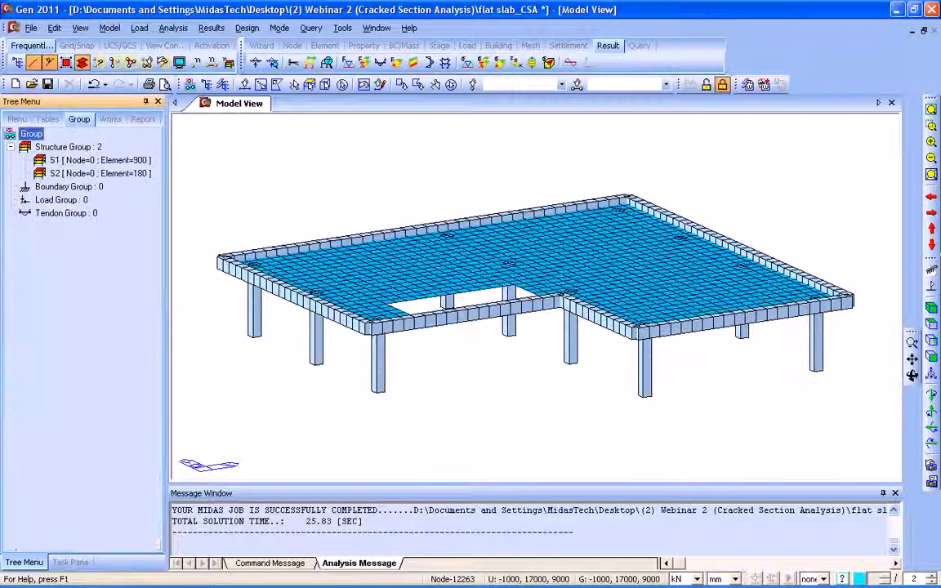
double_click(100, 160)
double_click(100, 173)
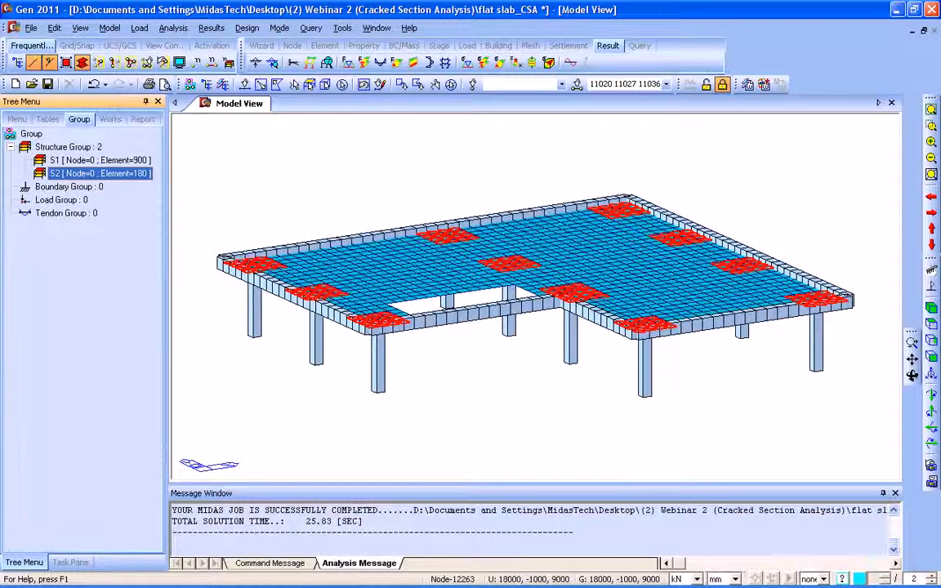
left_click(932, 324)
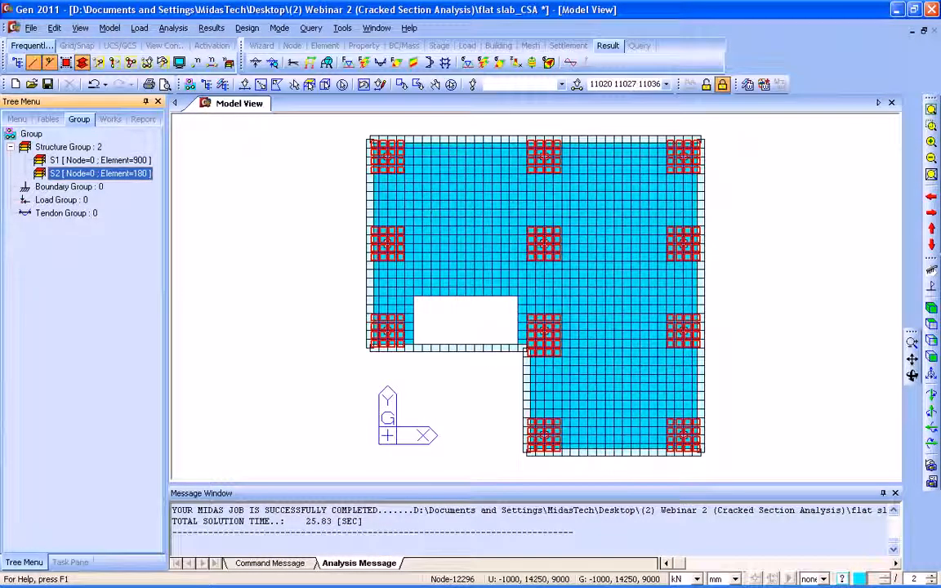
double_click(100, 160)
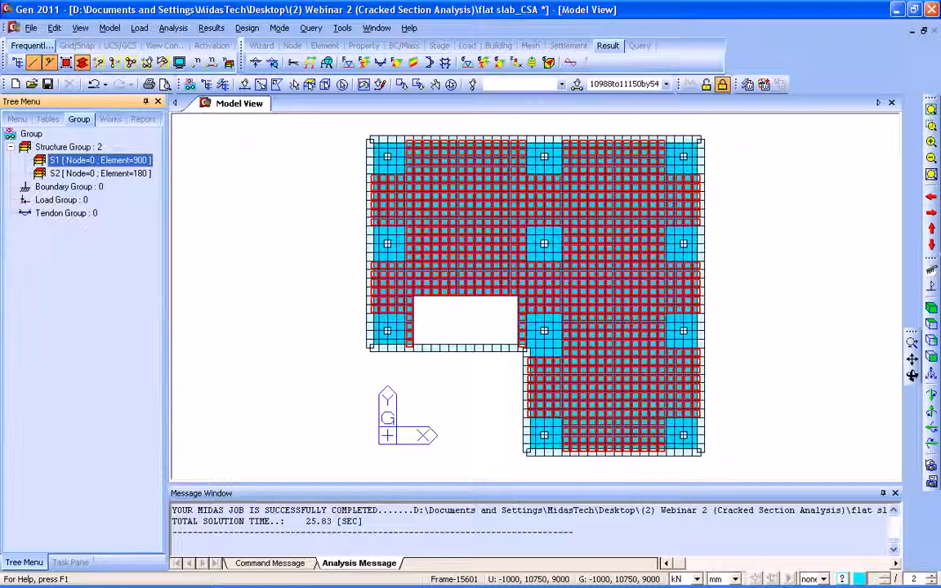
double_click(99, 160)
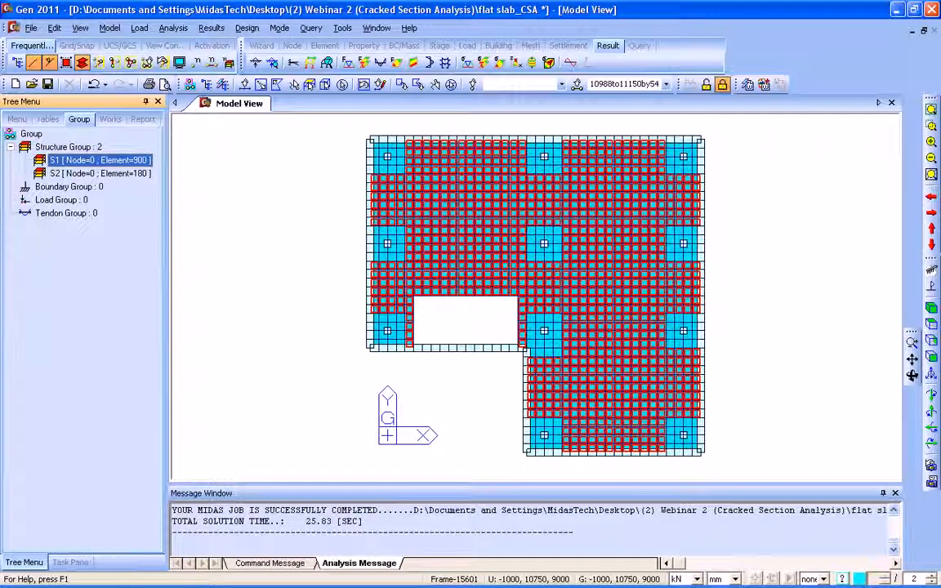
double_click(100, 173)
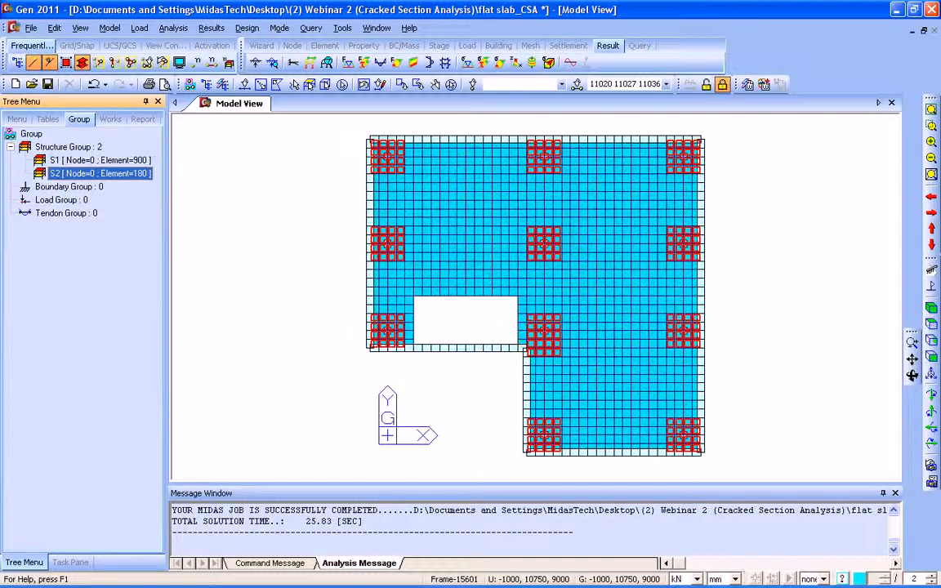
Start a Slab/Wall Rebars for Checking type named S1 for slabs and assign it the elements of structure group S1
double_click(100, 160)
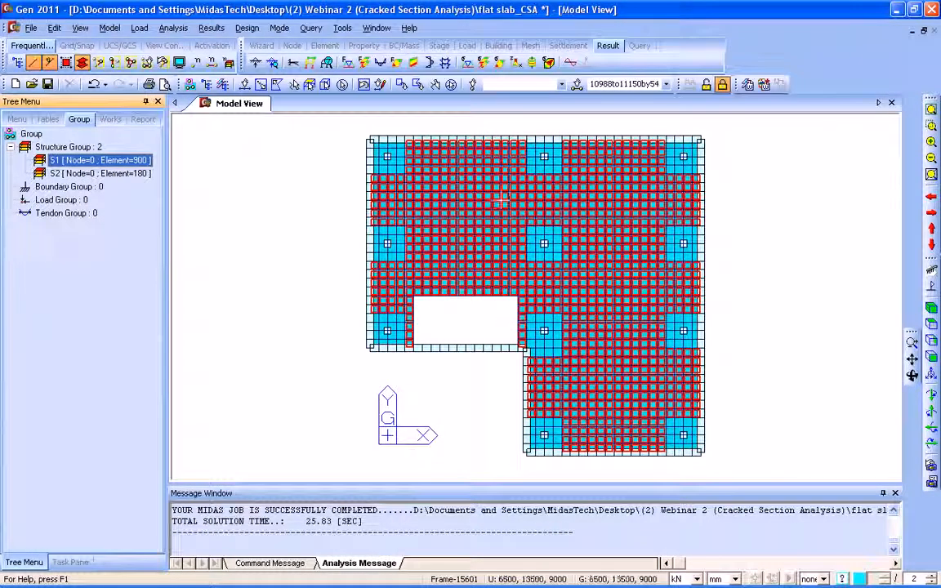
left_click(932, 307)
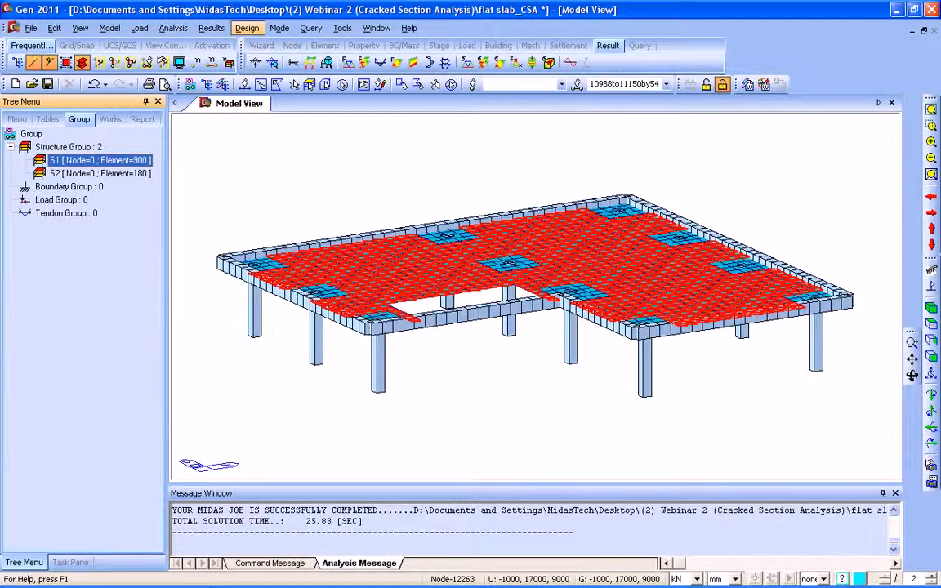
left_click(247, 27)
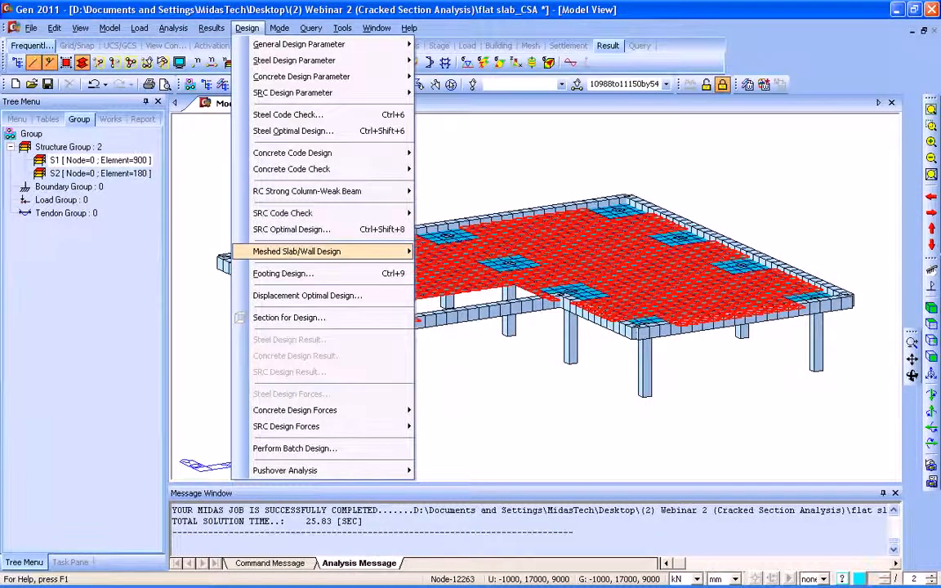
mouse_move(296, 252)
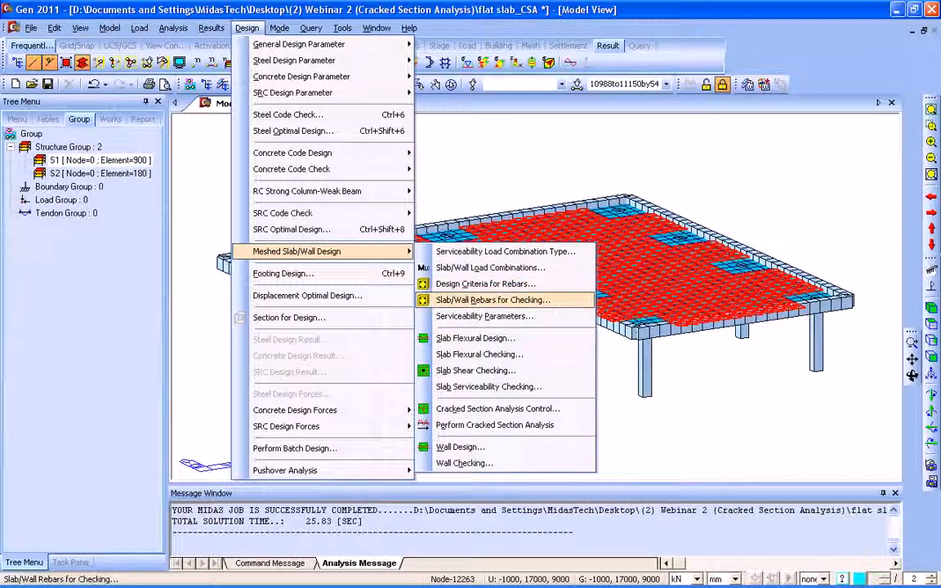
left_click(493, 300)
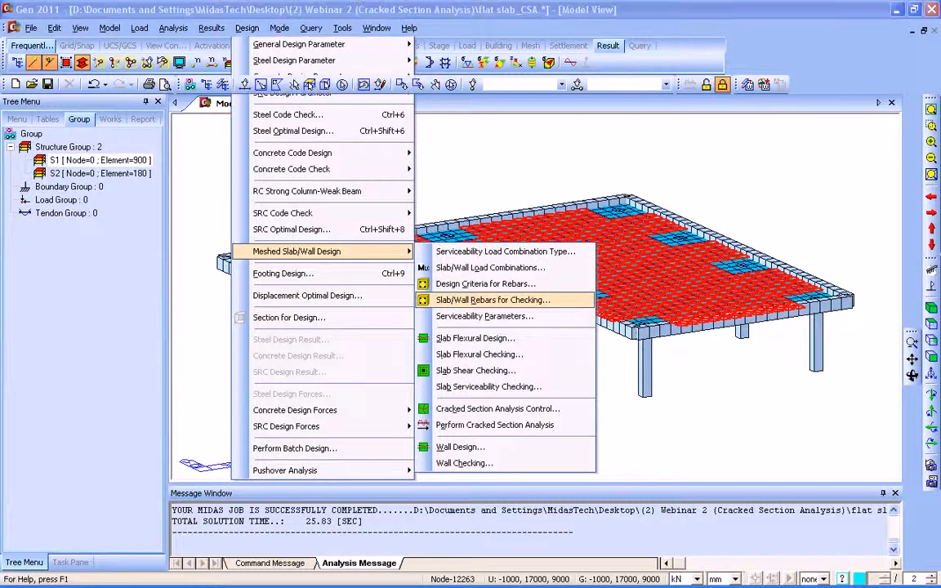
mouse_move(139, 31)
left_mouse_down()
mouse_move(189, 64)
mouse_move(150, 63)
mouse_move(137, 40)
left_mouse_up()
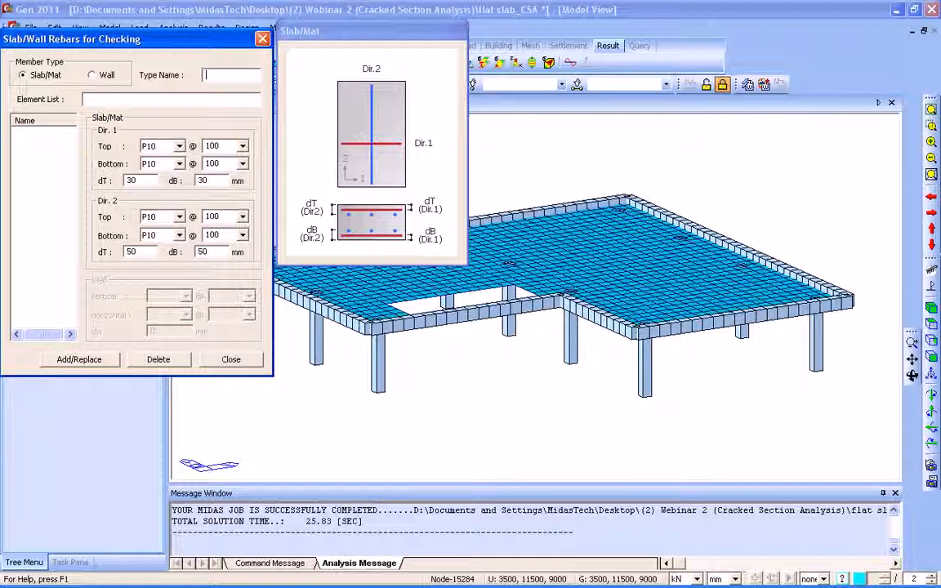
type("S1")
key("Tab")
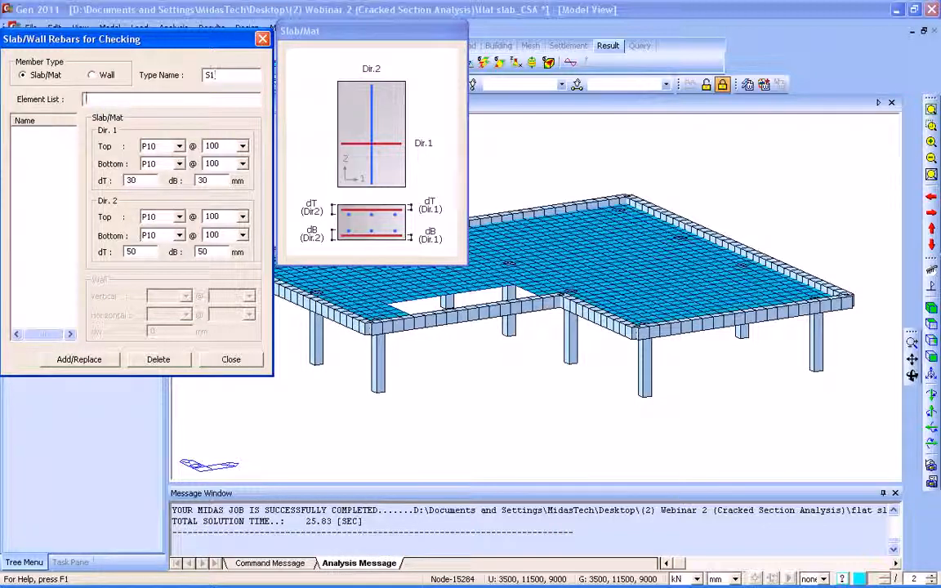
mouse_move(131, 39)
left_mouse_down()
mouse_move(203, 90)
mouse_move(268, 93)
mouse_move(137, 120)
mouse_move(131, 34)
left_mouse_up()
double_click(91, 160)
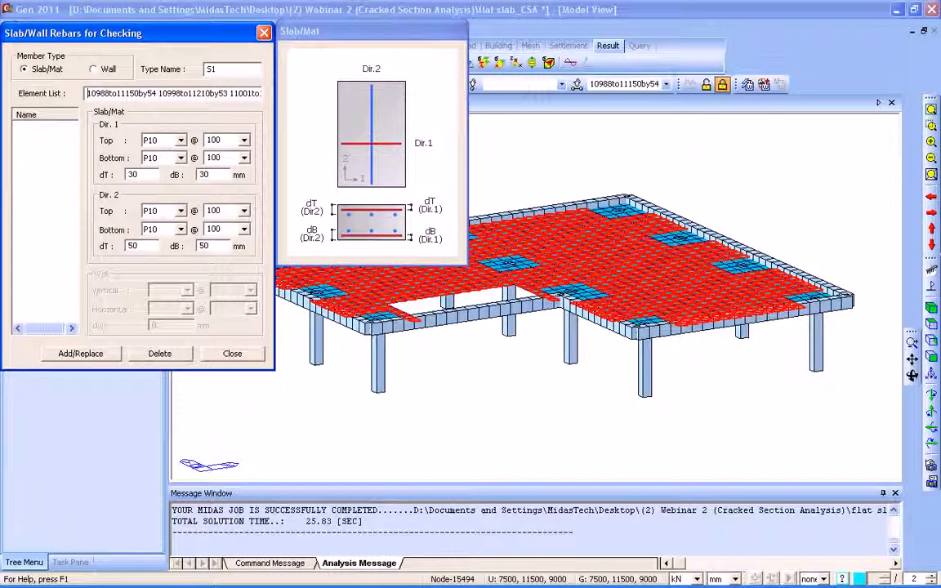
Set the Dir. 1 top and bottom rebars of type S1 to P12 at 150 mm spacing
left_click(179, 140)
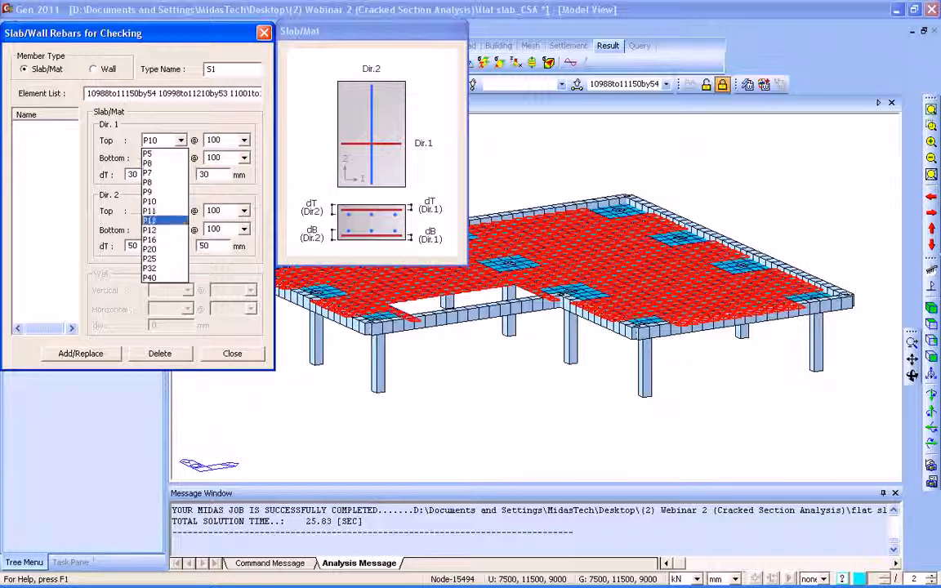
left_click(181, 220)
left_click(180, 157)
left_click(167, 239)
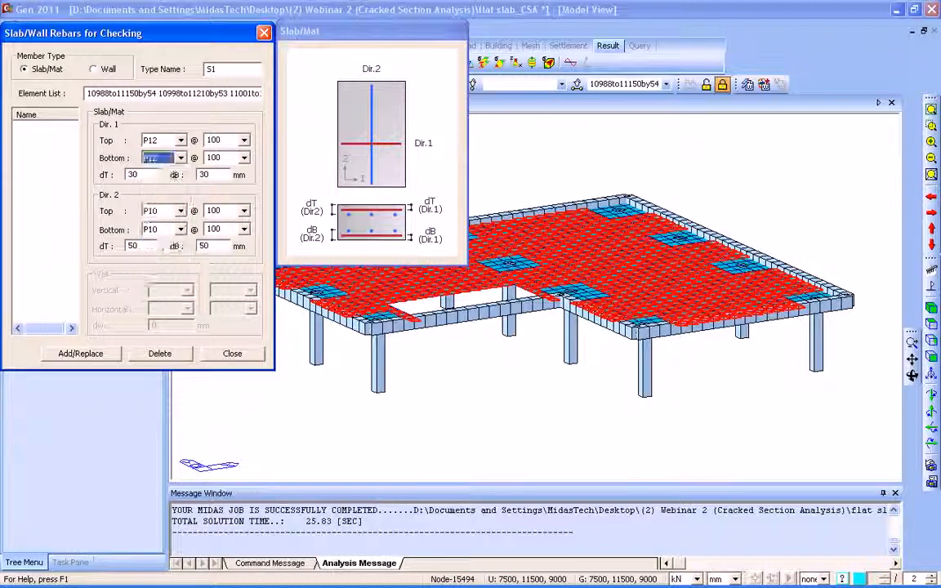
left_click(244, 140)
left_click(214, 171)
left_click(244, 158)
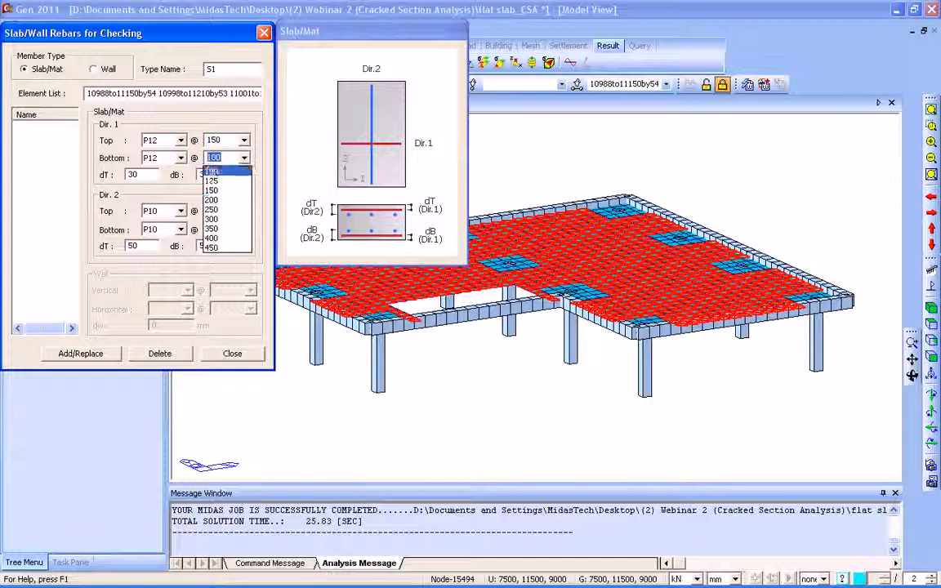
left_click(211, 190)
Set the Dir. 2 top and bottom rebars to P12 at 150 mm spacing and add type S1 to the list
left_click(181, 211)
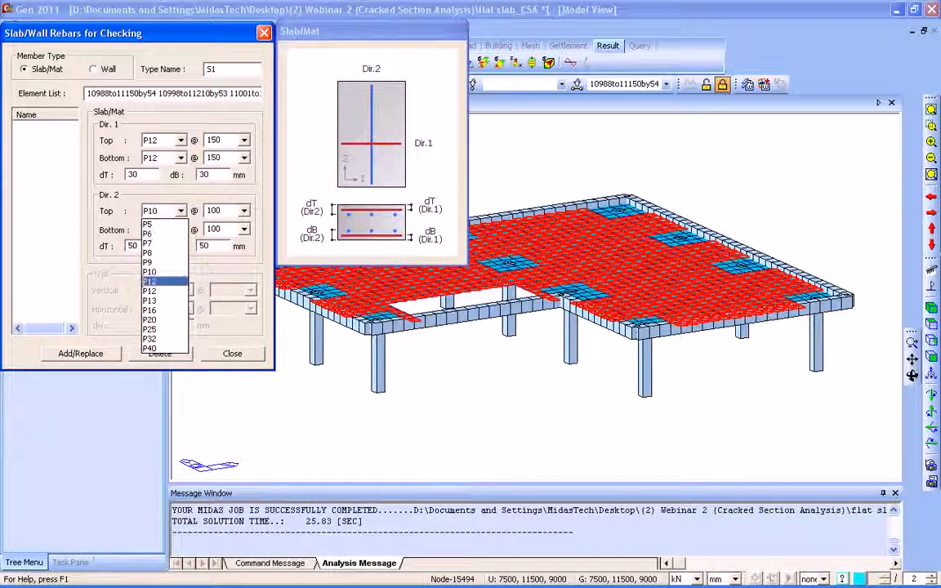
left_click(155, 281)
left_click(180, 228)
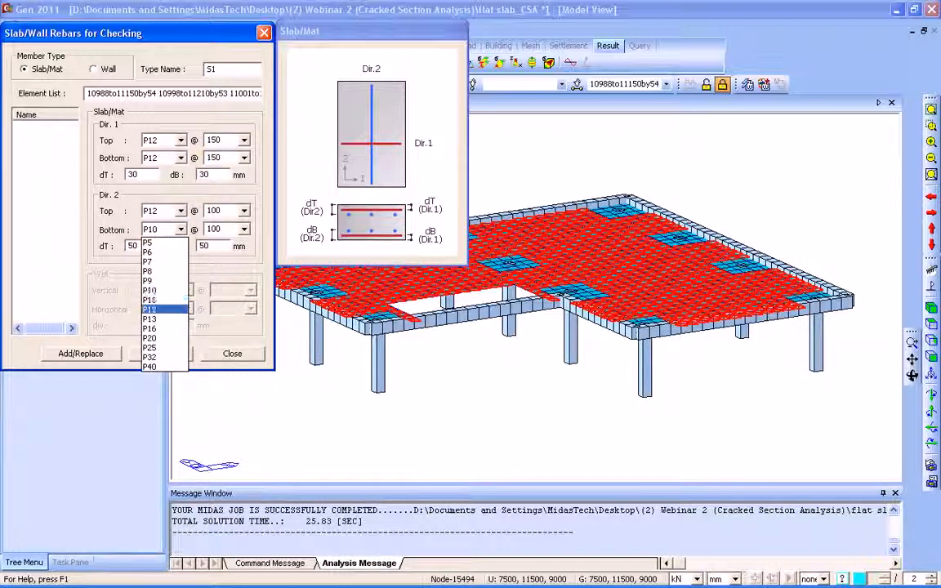
left_click(150, 308)
left_click(243, 211)
left_click(214, 243)
left_click(243, 229)
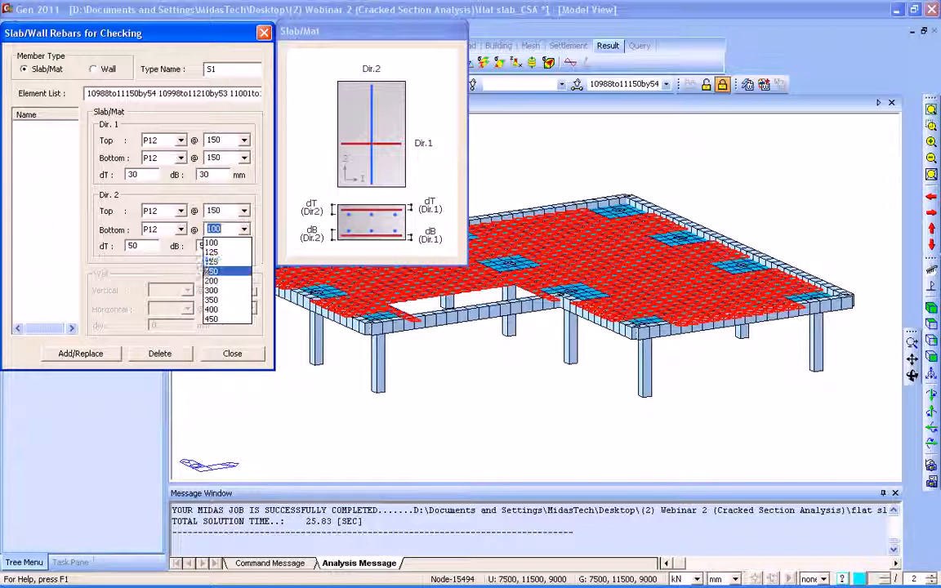
left_click(211, 271)
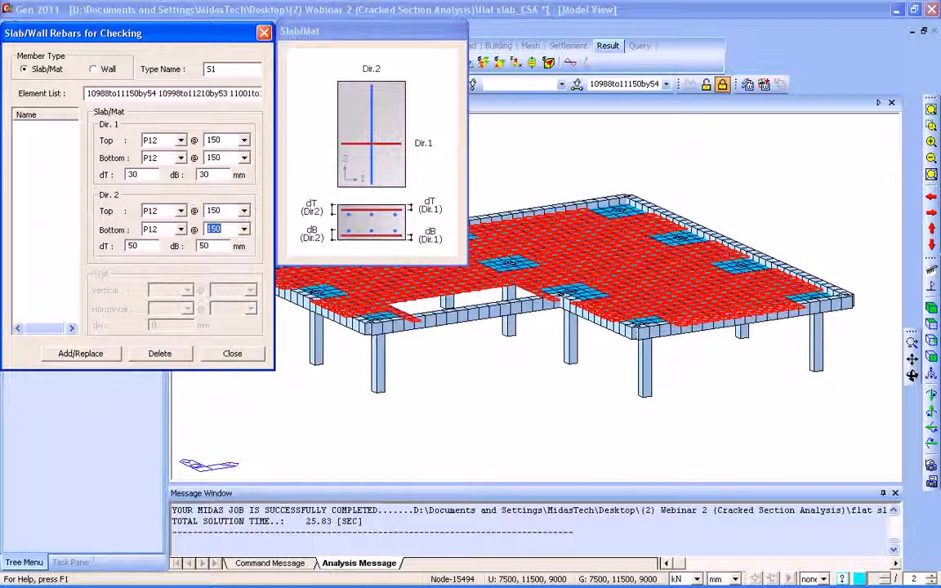
left_click(81, 354)
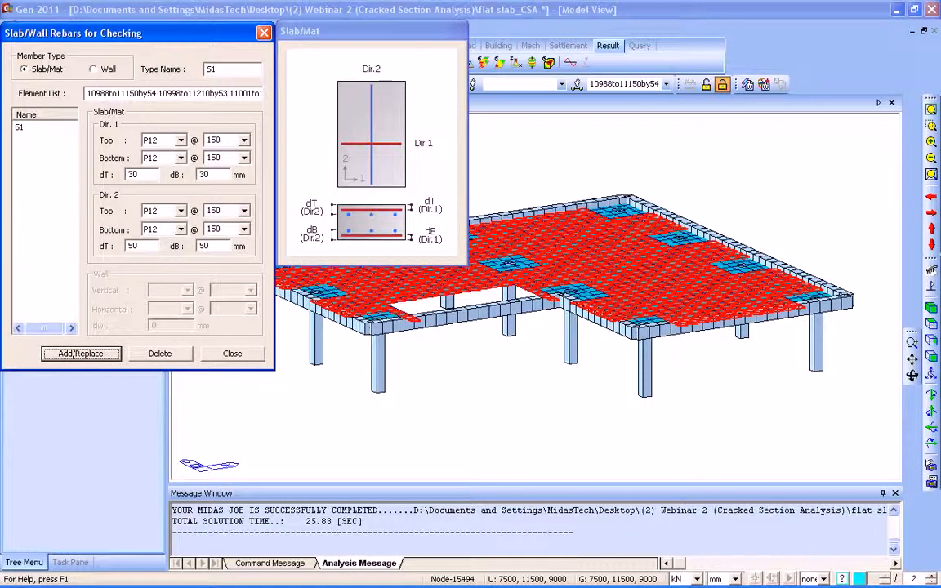
Name a second rebar type S2 and assign it the elements of structure group S2 around the columns
type("S2")
left_click_drag(189, 34, 293, 80)
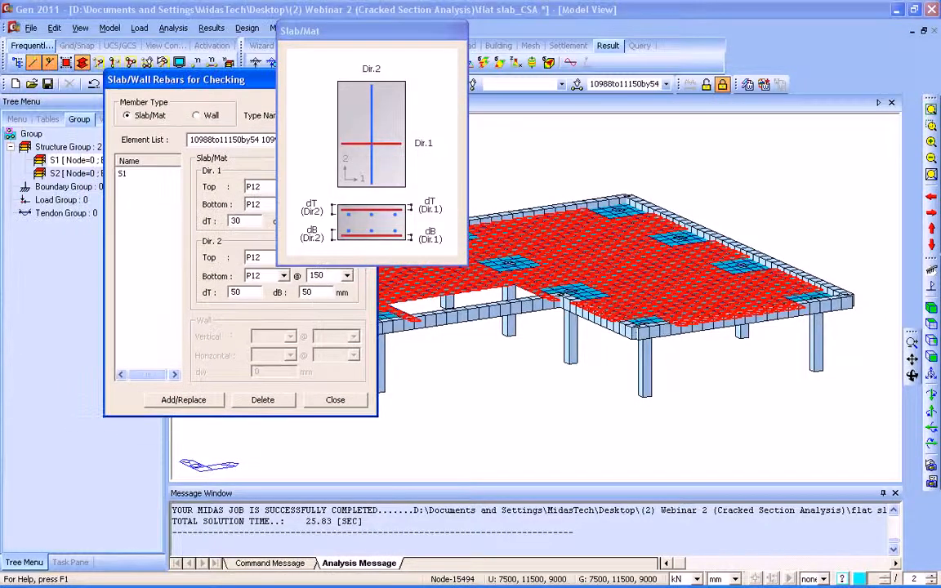
double_click(74, 174)
left_click_drag(176, 79, 79, 50)
Set the top and bottom rebar spacing to 100 mm in both directions, add type S2 and close the rebar definition
left_click(251, 157)
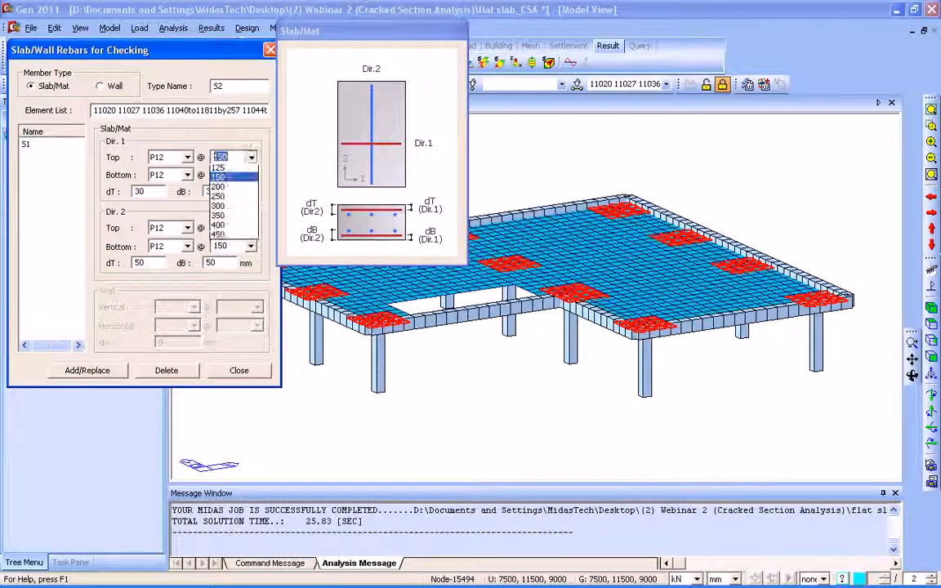
left_click(223, 170)
left_click(250, 175)
left_click(223, 187)
left_click(251, 228)
left_click(223, 240)
left_click(251, 246)
left_click(221, 259)
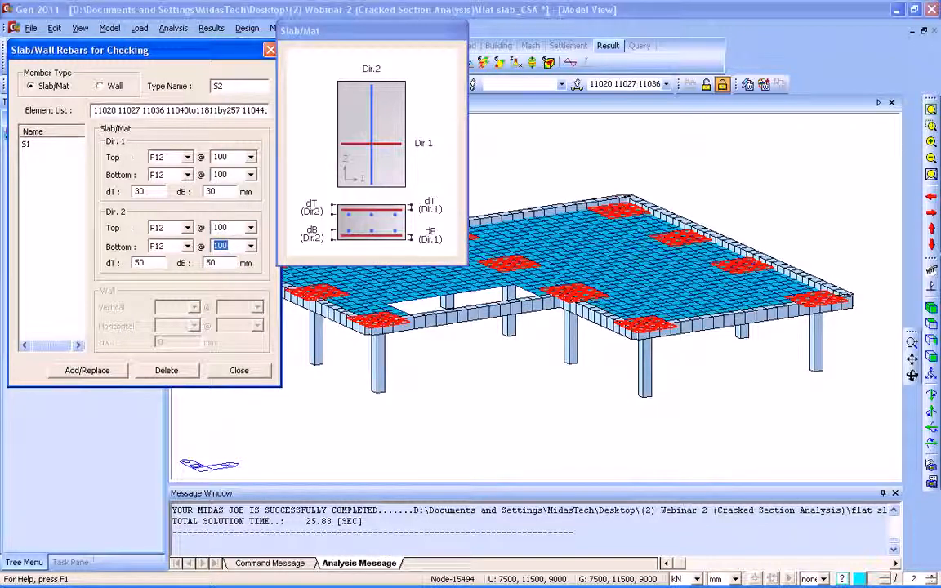
left_click(87, 370)
mouse_move(139, 49)
left_mouse_down()
mouse_move(232, 64)
mouse_move(148, 50)
left_mouse_up()
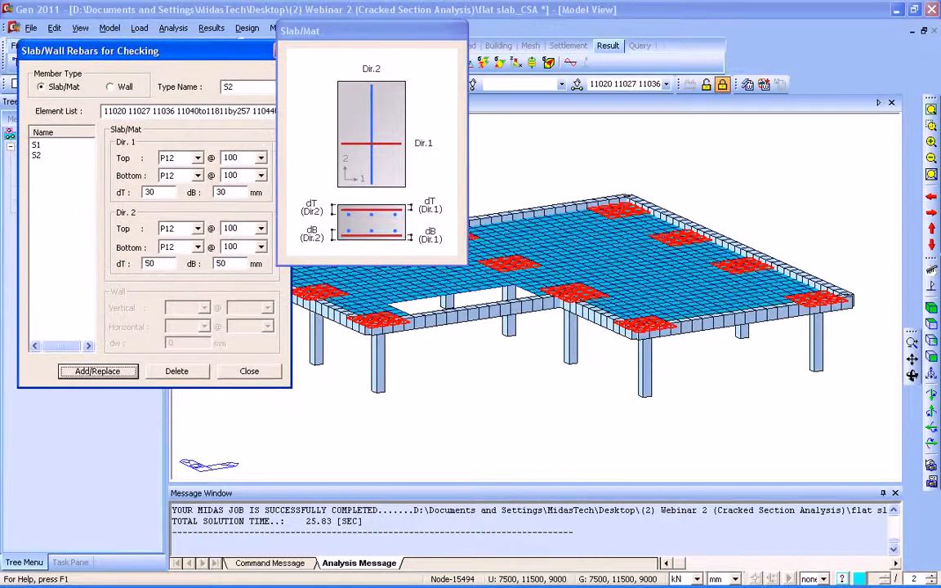
left_click(249, 372)
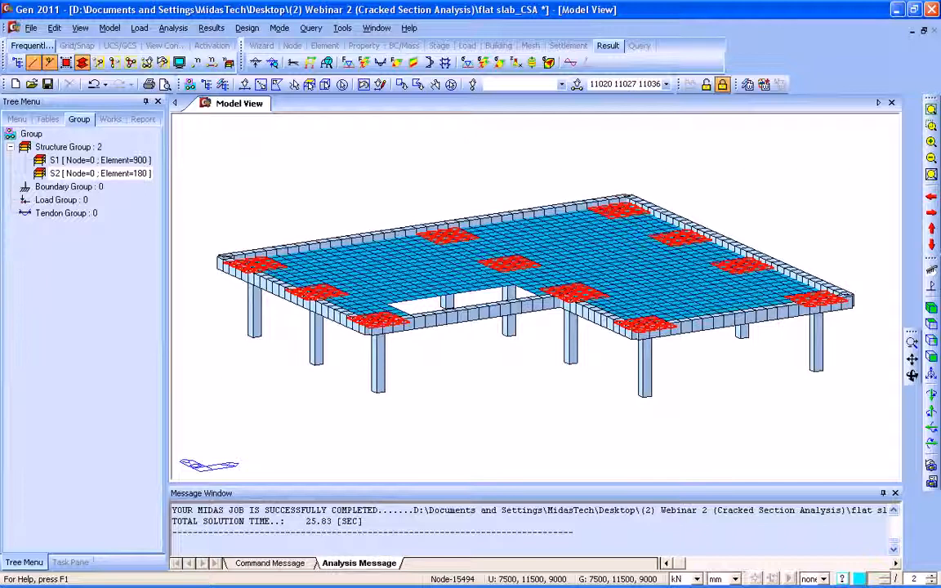
Review the S1 and S2 meshed slab rebar data in the works tree and check the S2 definition
left_click(111, 120)
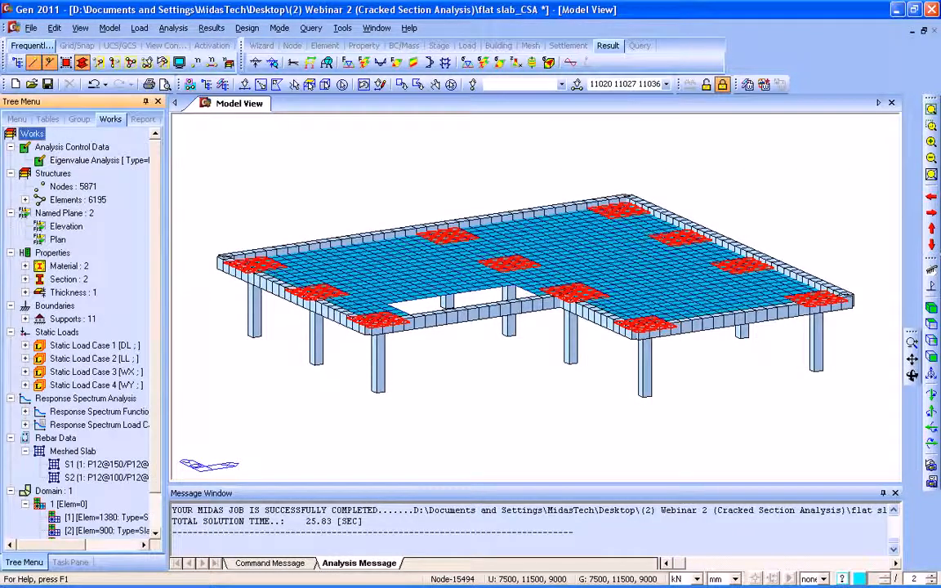
scroll(77, 331, "down", 1)
left_click(106, 425)
left_click(107, 437)
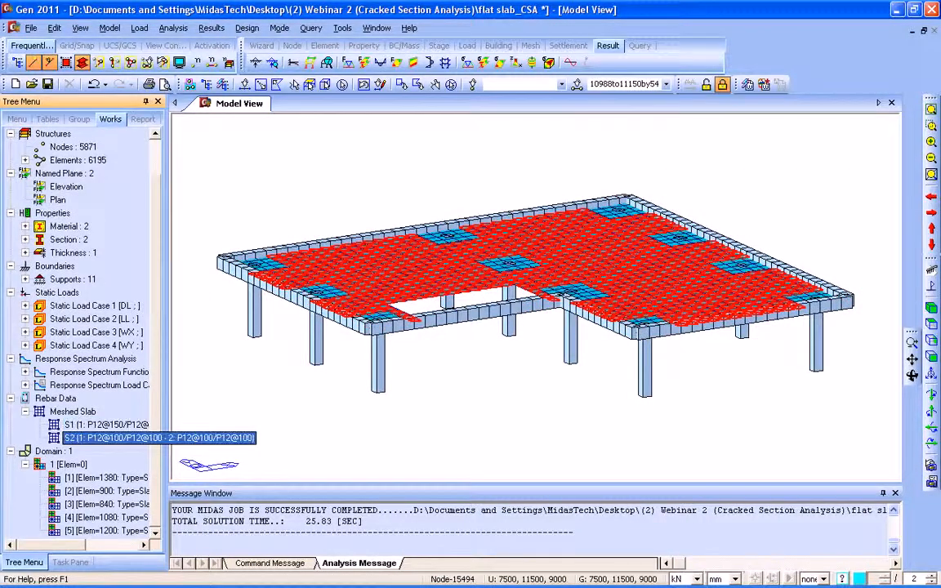
right_click(118, 437)
left_click(137, 431)
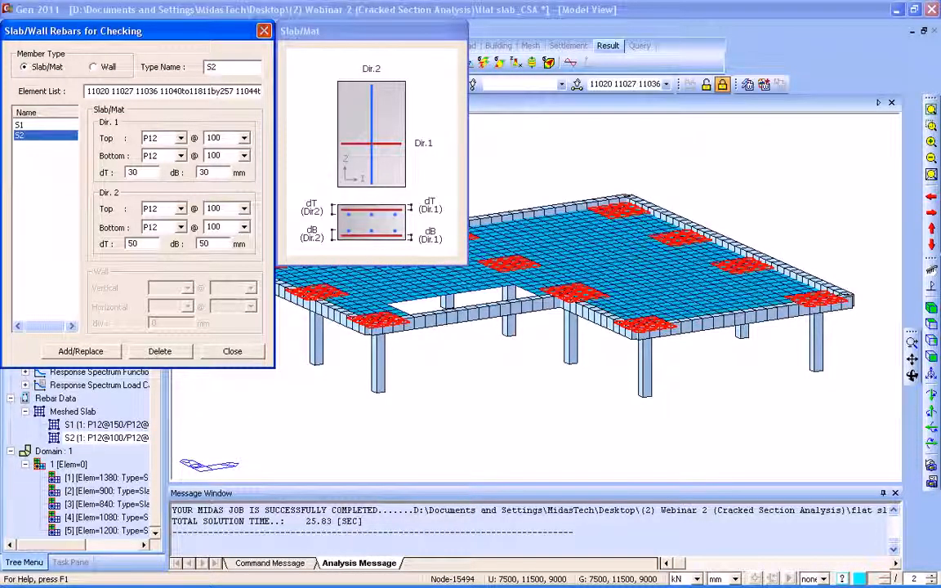
left_click(264, 31)
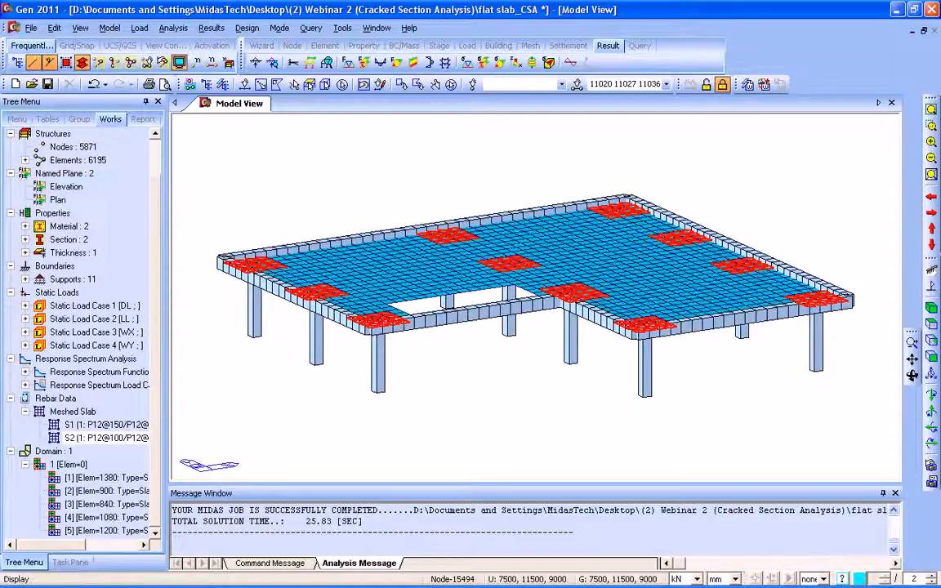
Display the Sub-Domain Rebar Direction and Meshed Slab Rebar Data on the model
left_click(179, 62)
left_click_drag(409, 109, 217, 74)
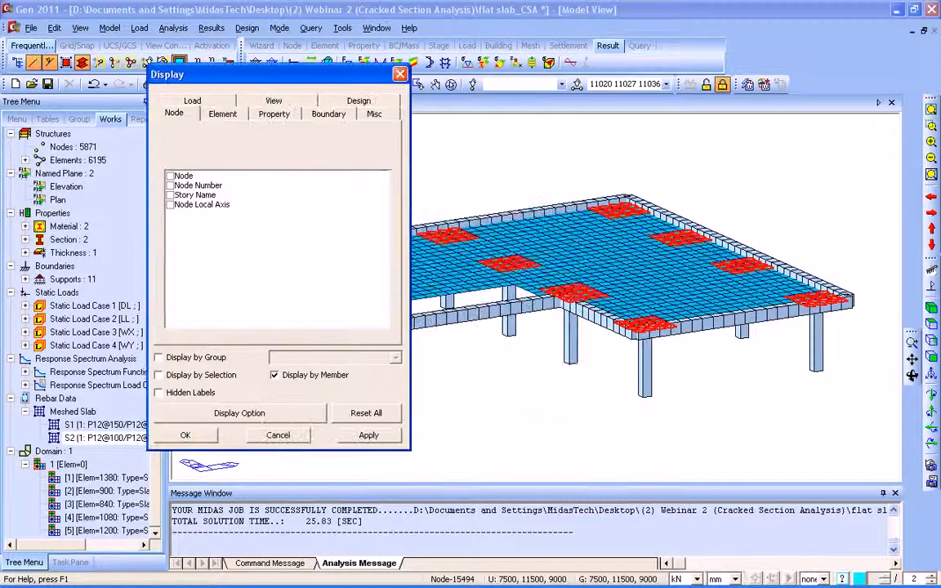
left_click(359, 101)
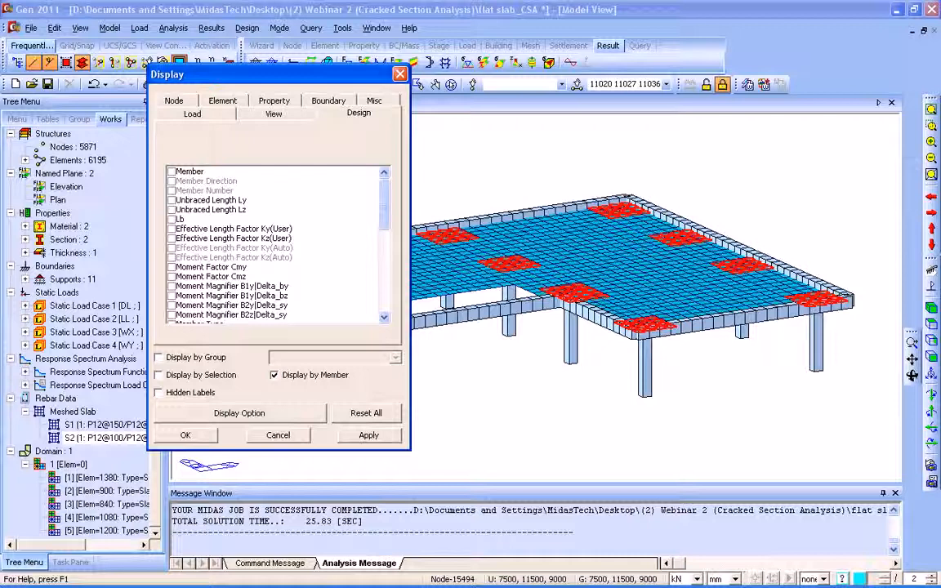
left_click_drag(384, 204, 384, 290)
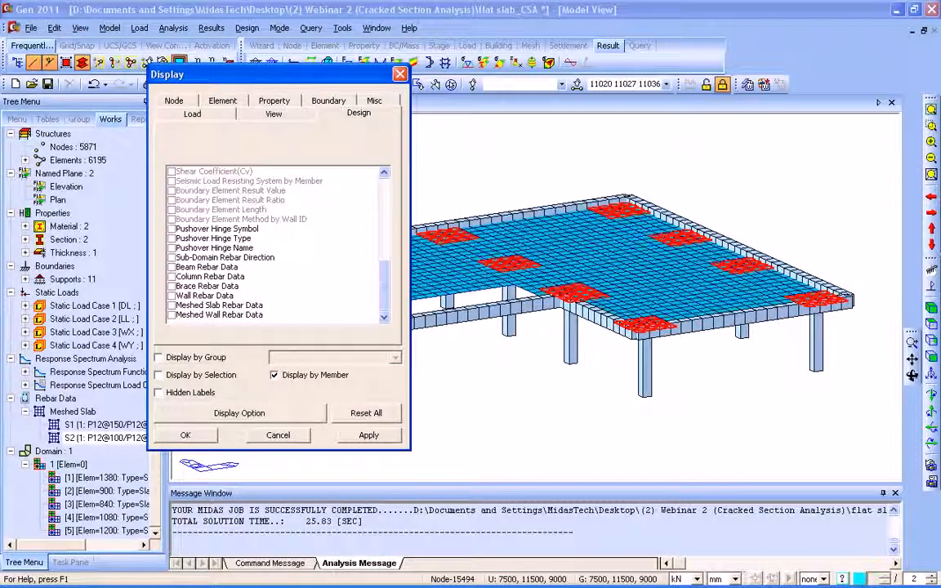
left_click(172, 257)
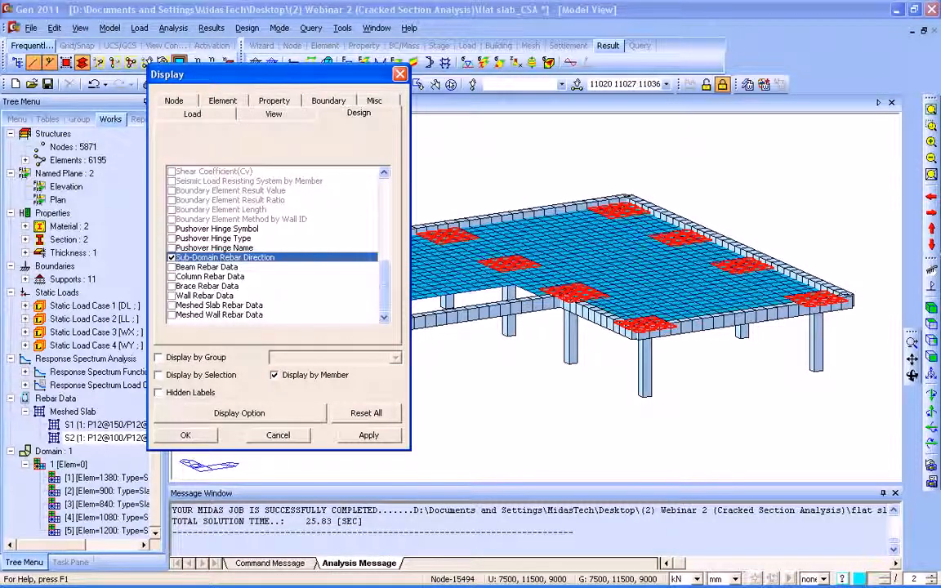
left_click(172, 305)
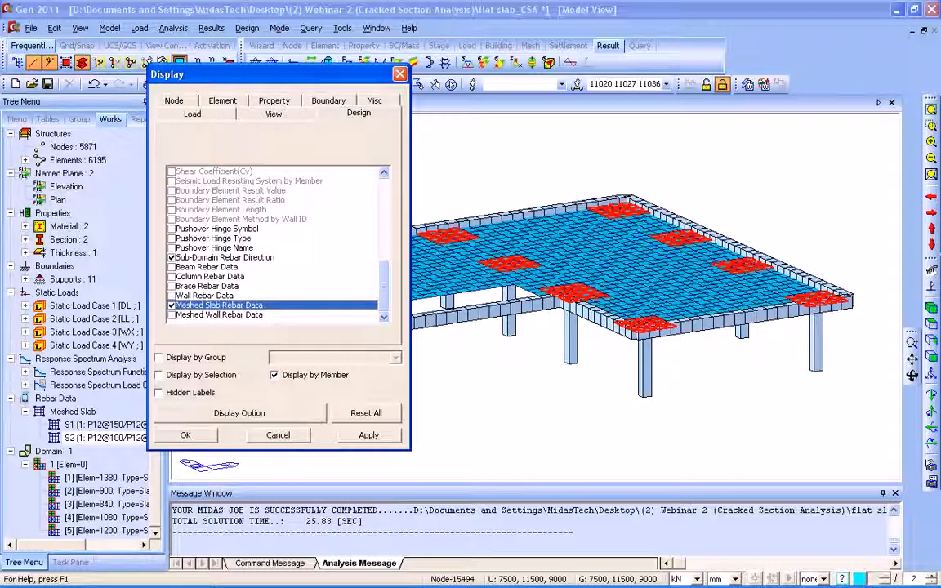
left_click(186, 435)
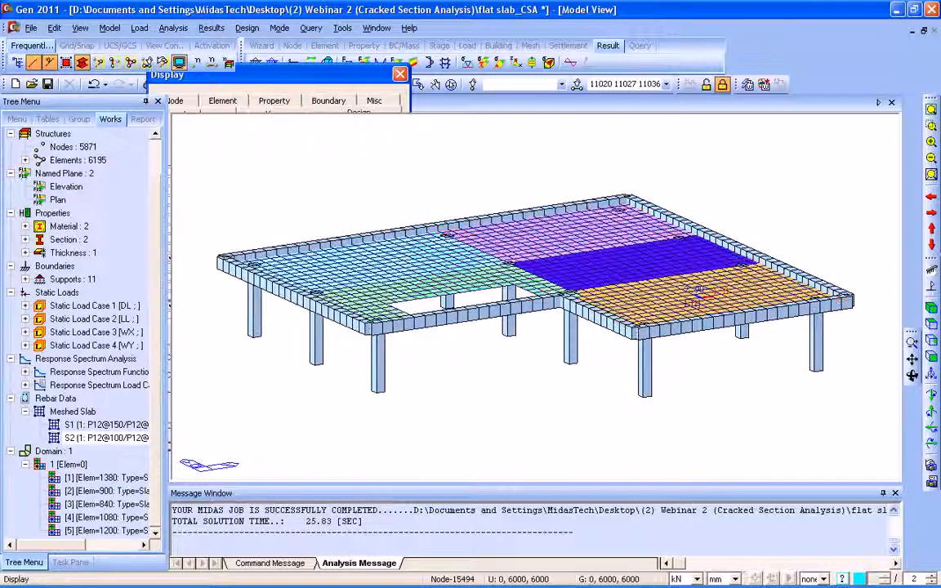
Clear the element selection and examine the S1 and S2 rebar labels in plan around the slab's upper-right corner
left_click(451, 84)
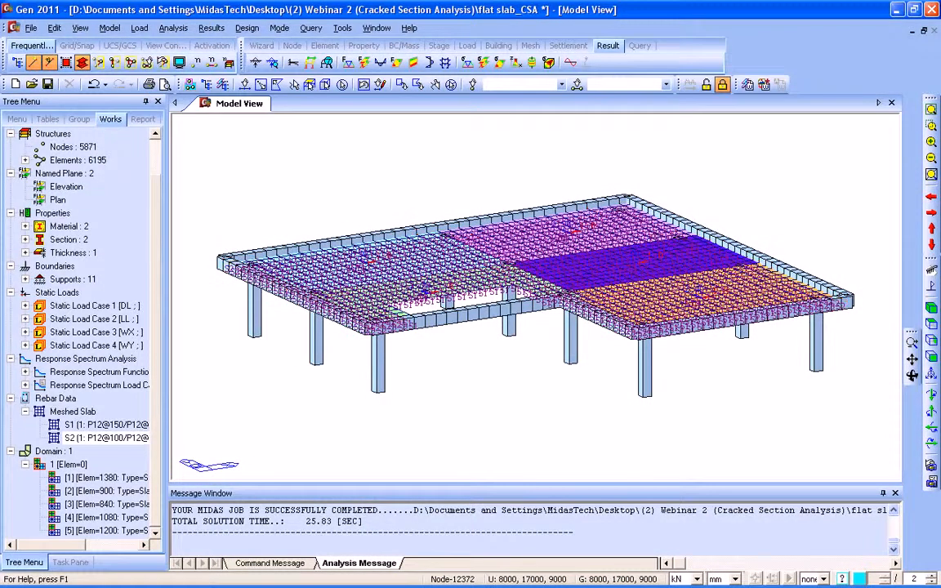
left_click(931, 323)
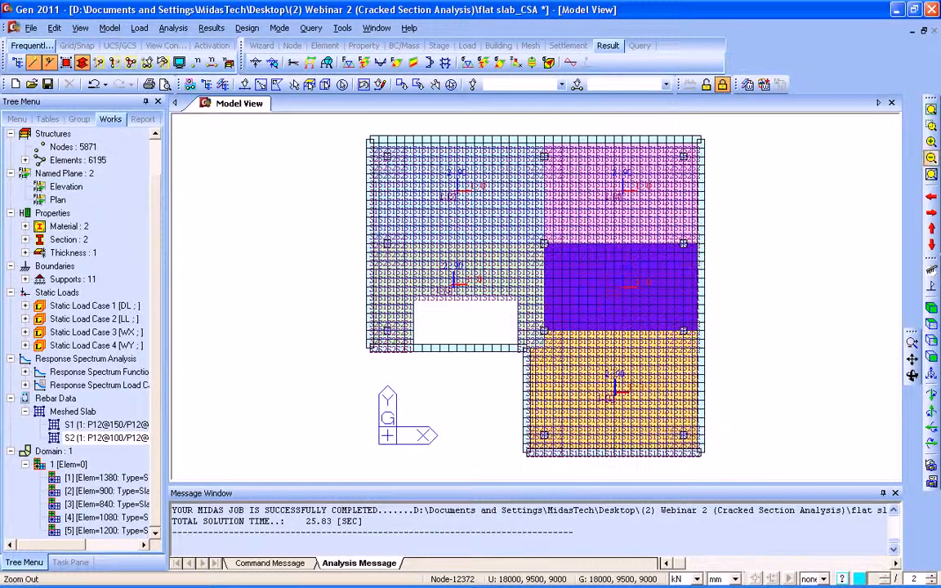
left_click_drag(555, 112, 660, 218)
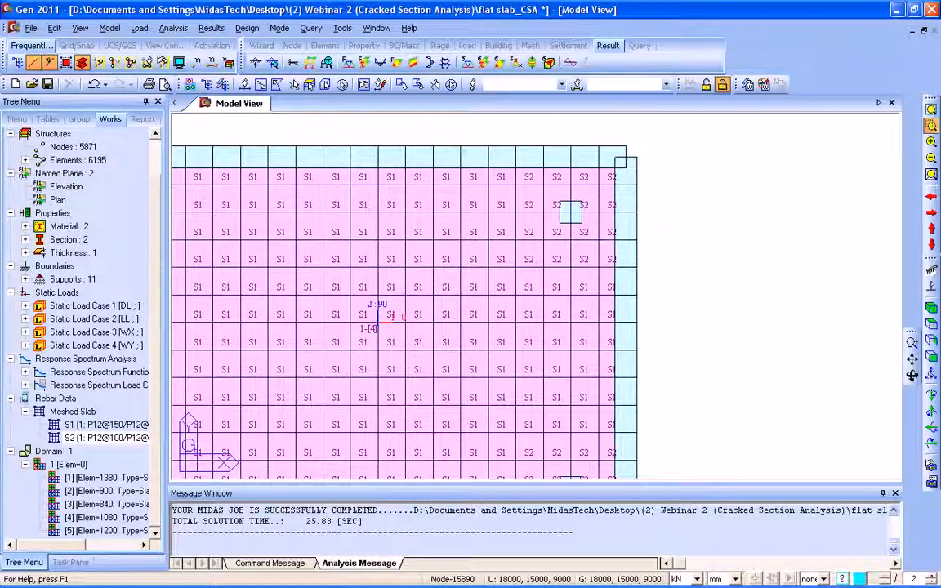
left_click(932, 110)
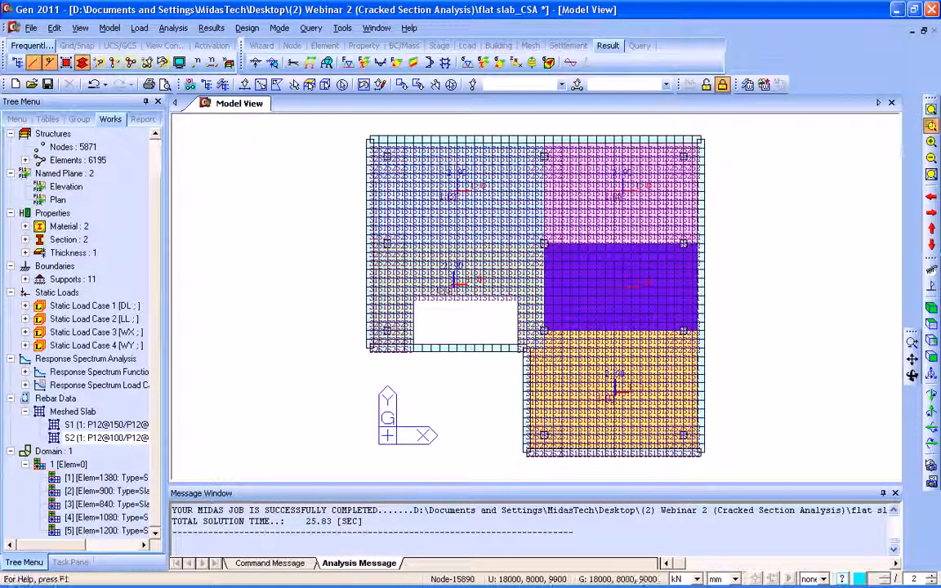
Return the model to an isometric view and hide the Sub-Domain Rebar Direction and Meshed Slab Rebar Data labels
left_click(931, 309)
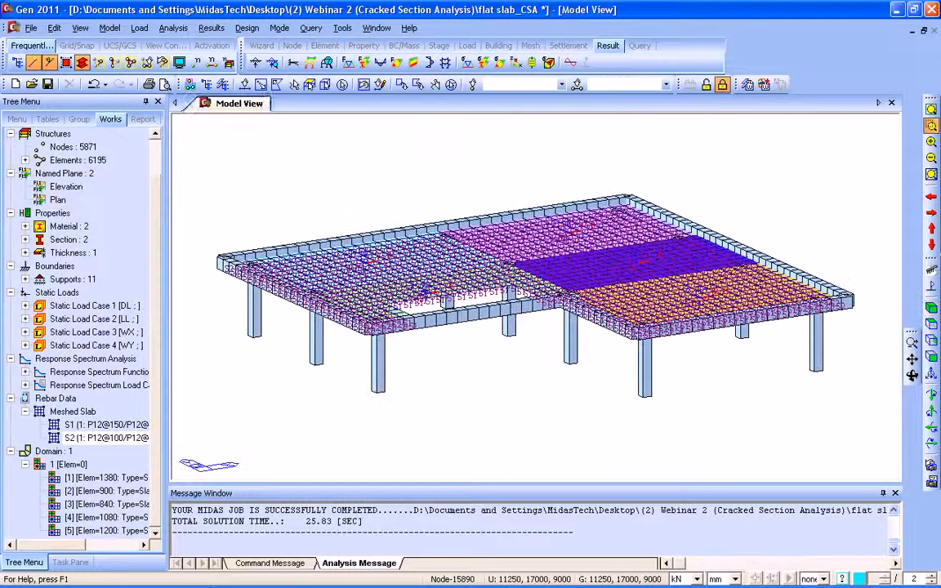
left_click(179, 63)
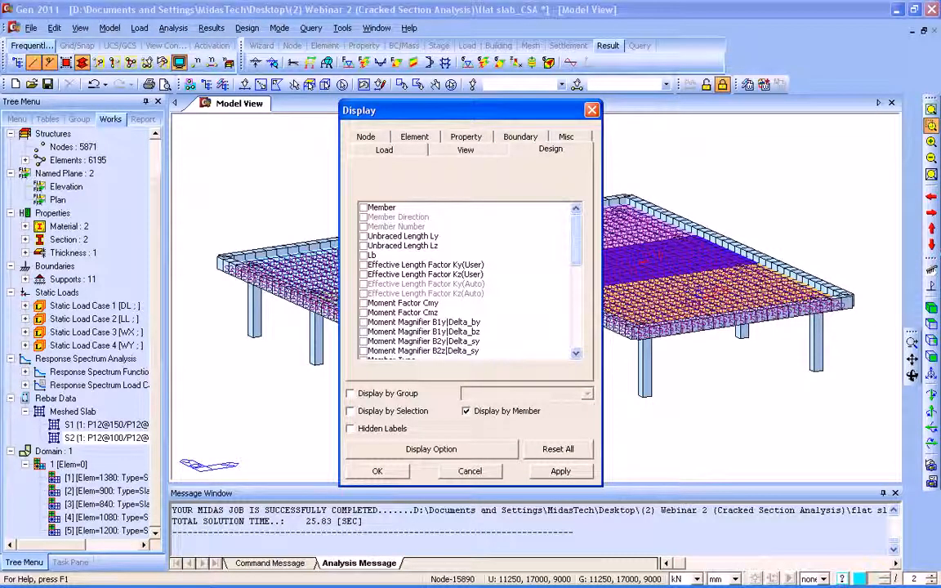
left_click_drag(576, 240, 576, 325)
left_click(363, 293)
left_click(364, 341)
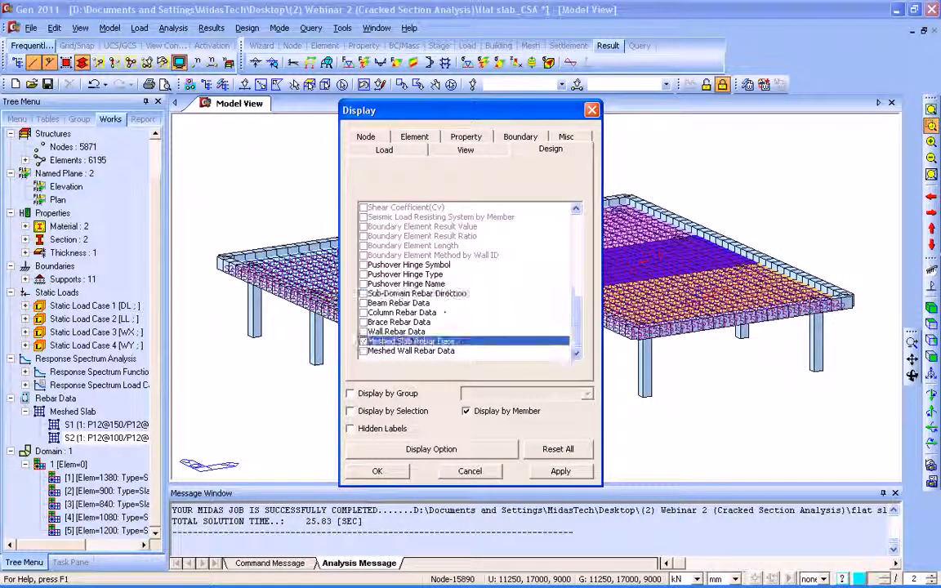
left_click(377, 471)
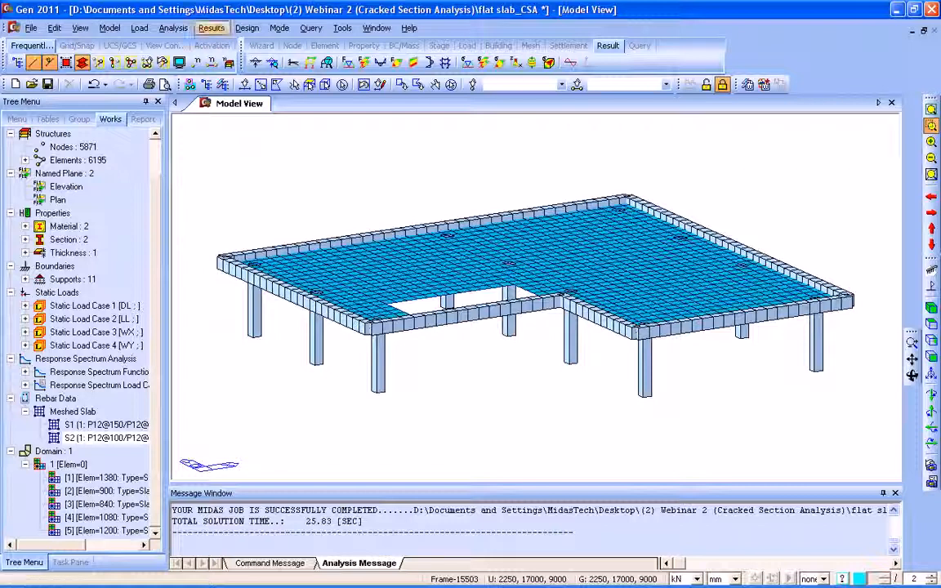
Accept 20 iterations per load case and a 0.01 convergence tolerance for cracked section control, and perform the cracked section analysis
left_click(246, 28)
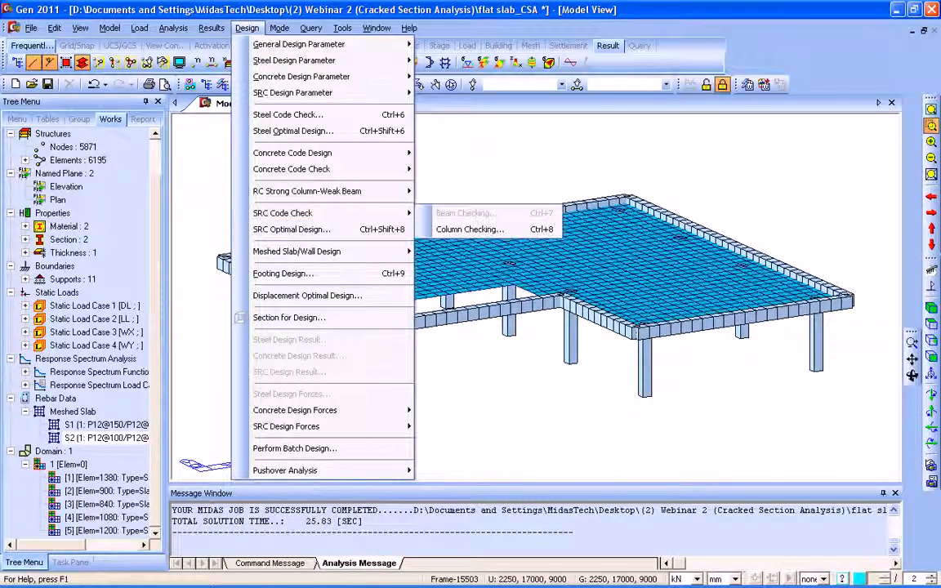
mouse_move(326, 252)
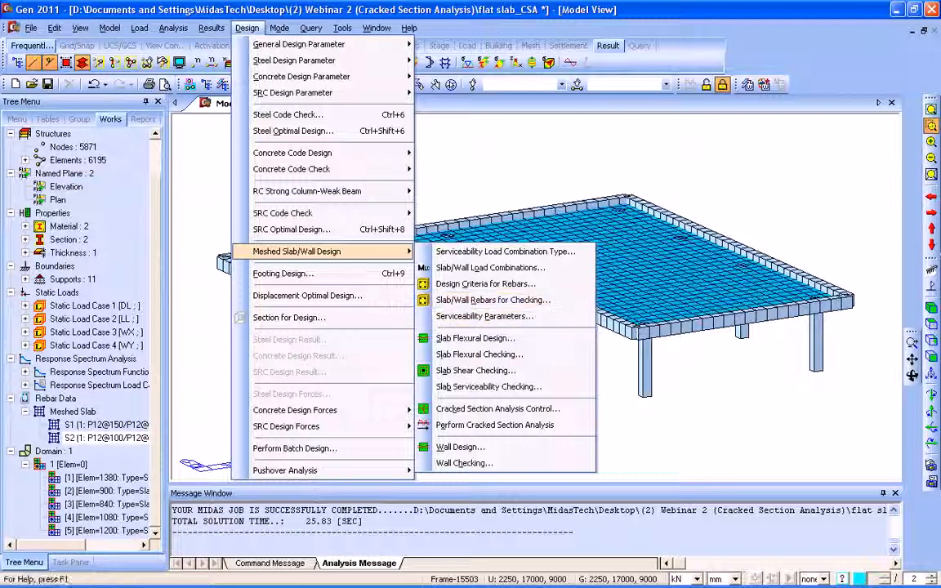
key("Return")
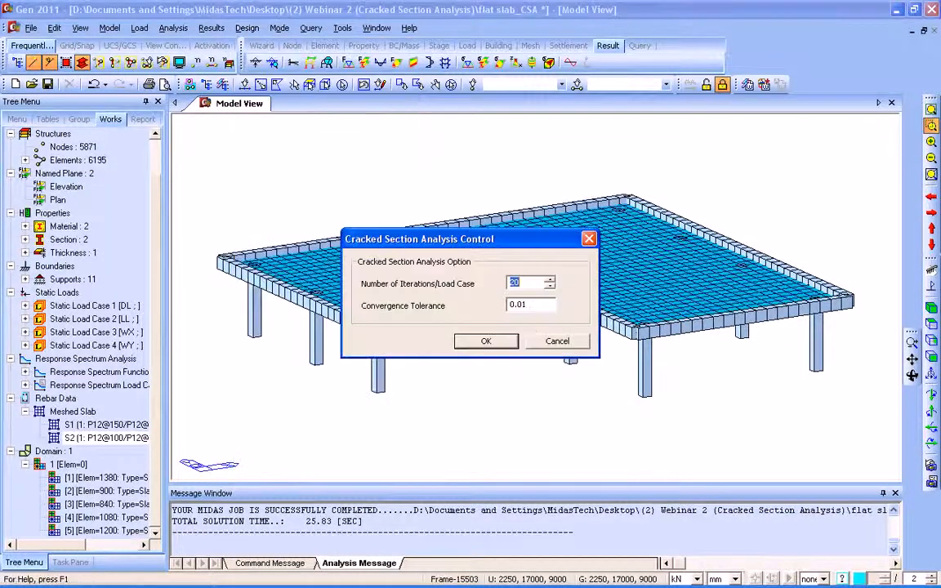
key("Tab")
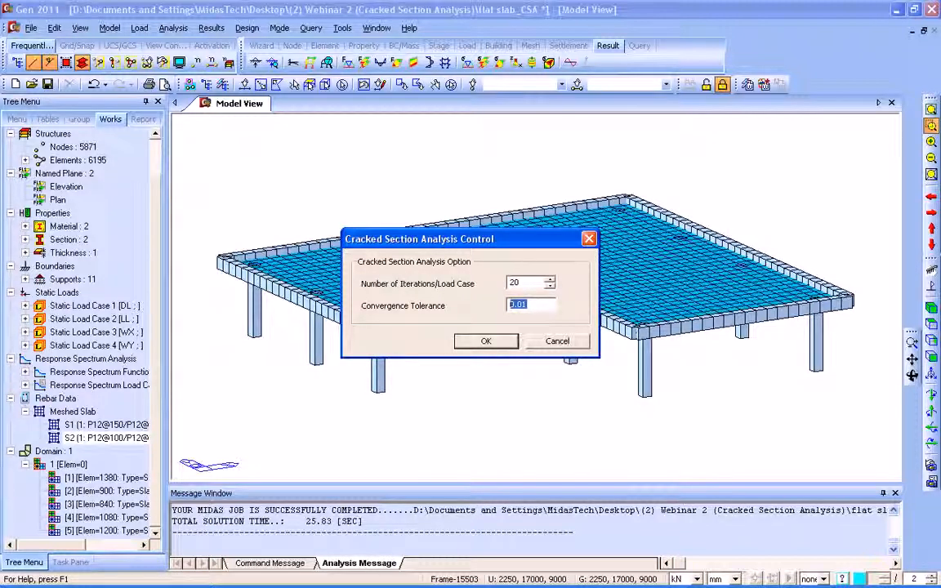
key("Return")
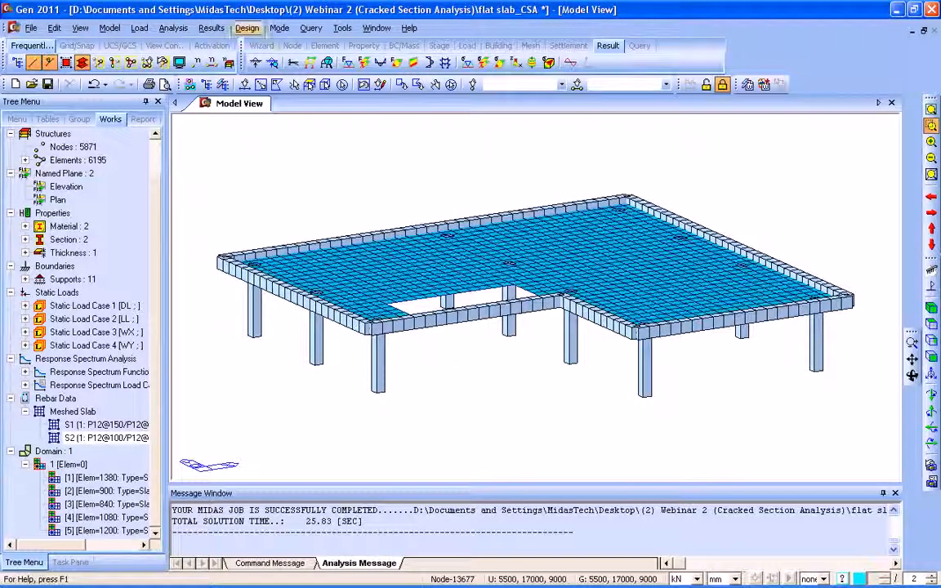
left_click(247, 28)
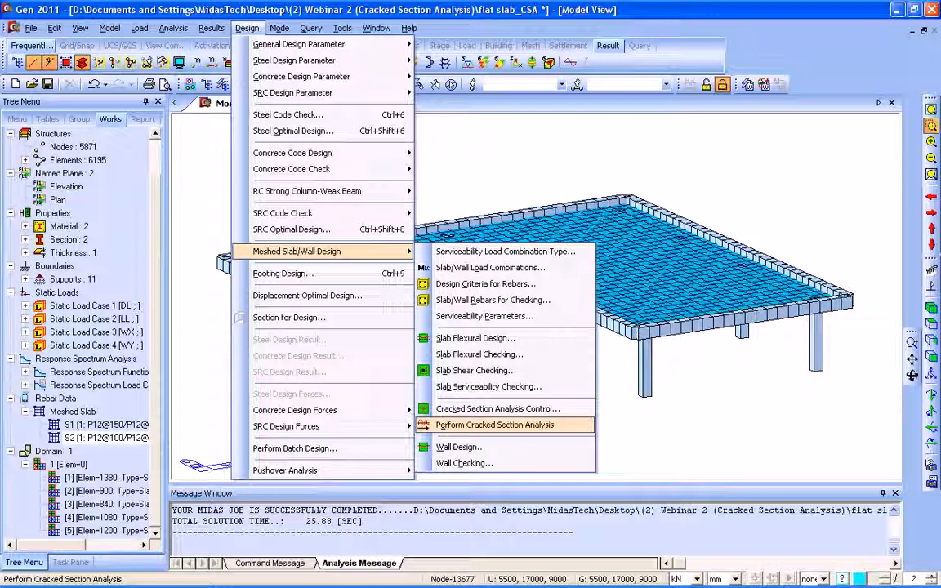
left_click(495, 425)
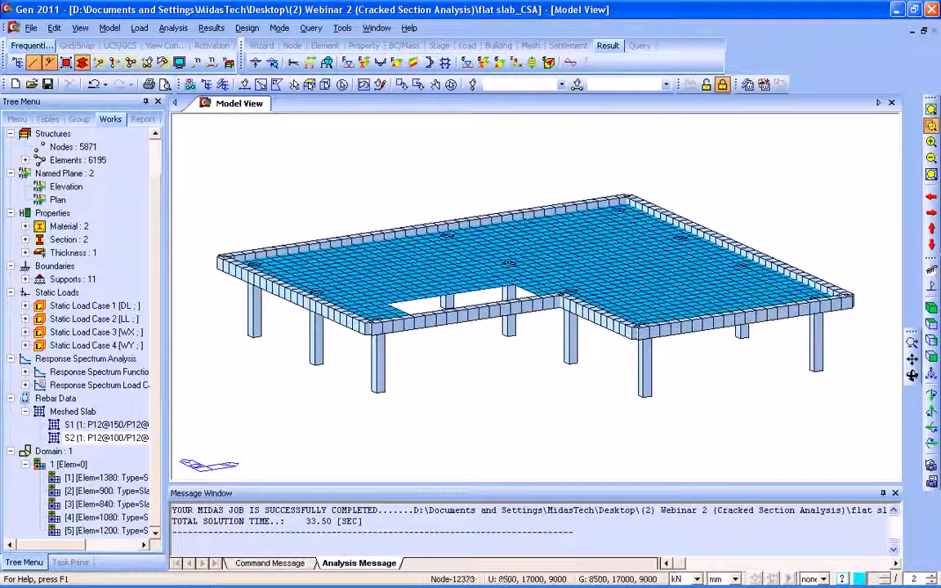
Plot the cracked deflection values with crack points for all combinations in Slab Serviceability Checking
left_click(246, 28)
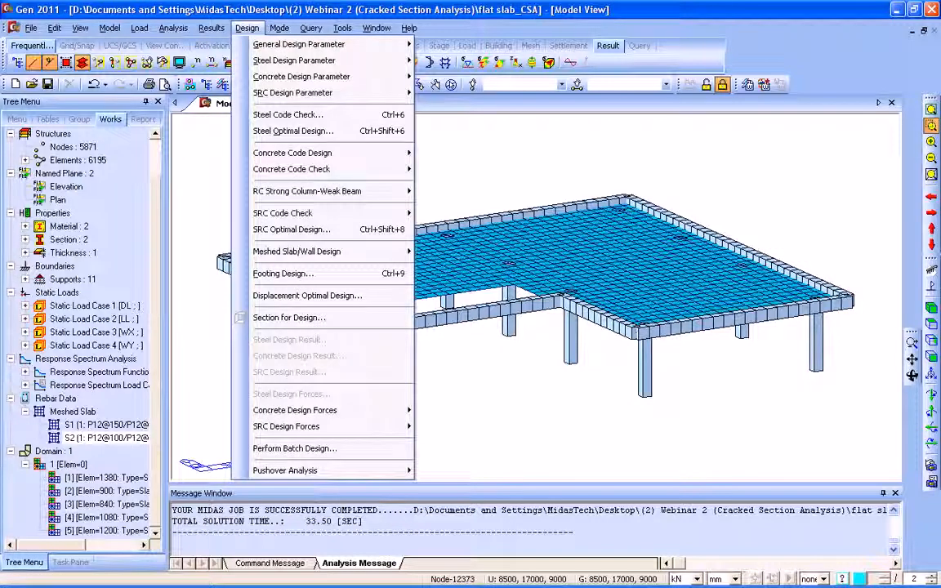
mouse_move(327, 252)
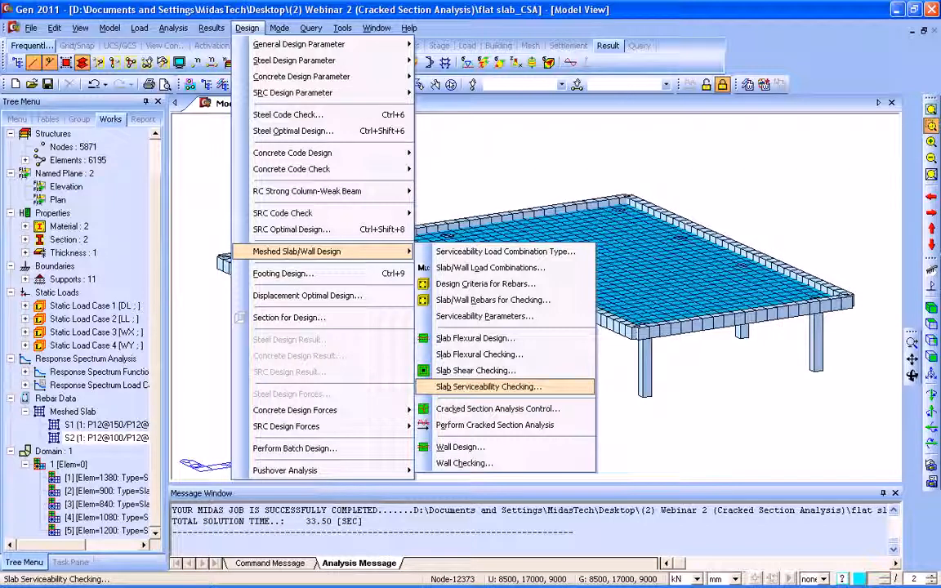
key("Return")
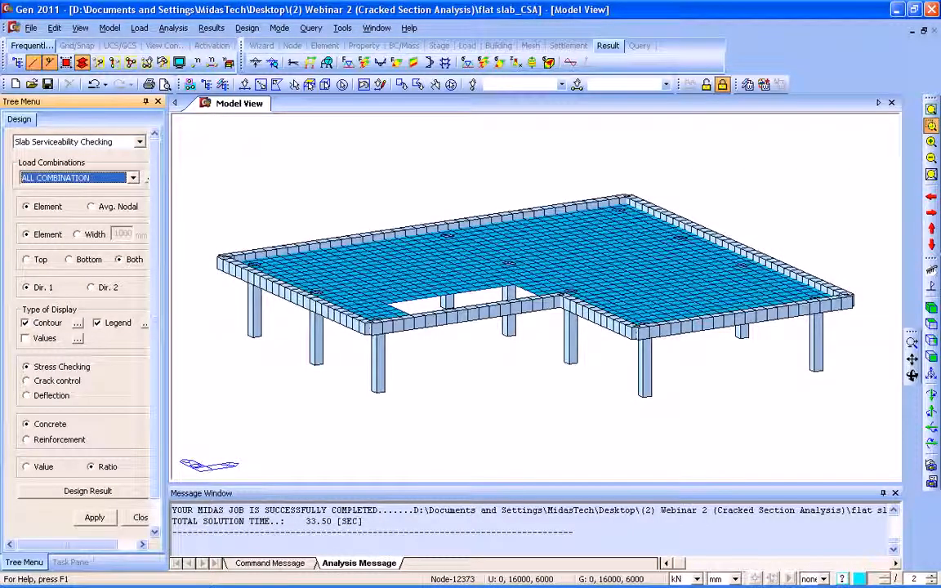
scroll(82, 311, "down", 2)
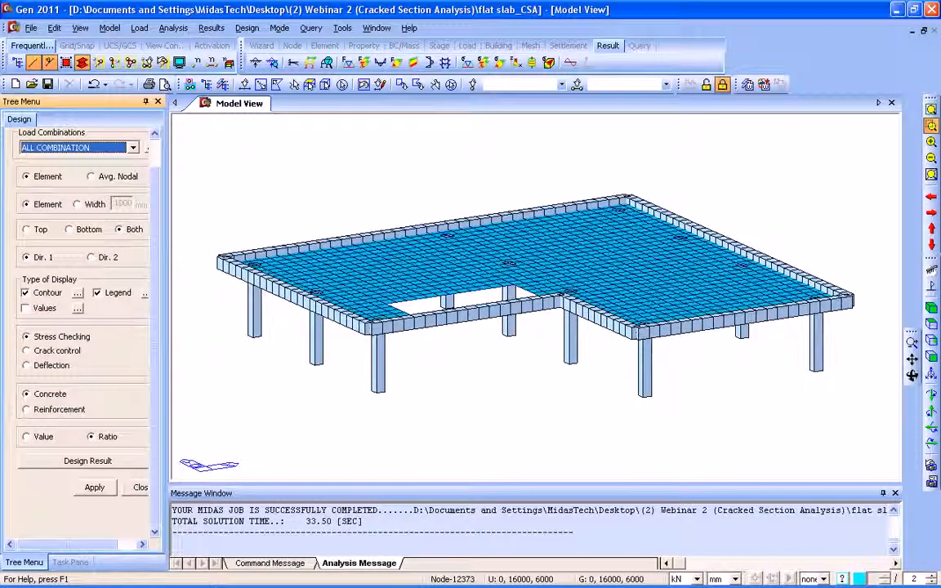
left_click(27, 366)
left_click(93, 394)
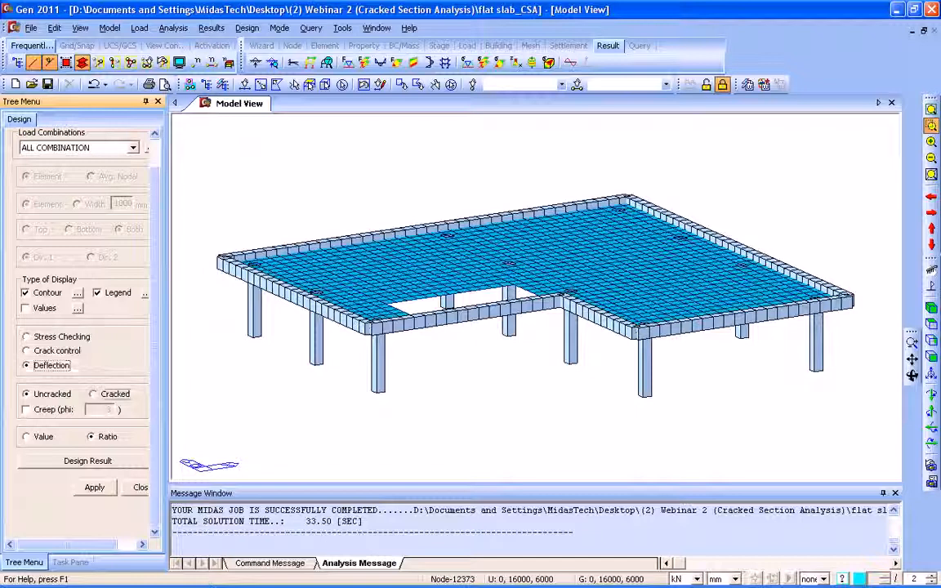
left_click(97, 308)
left_click(27, 437)
left_click(95, 488)
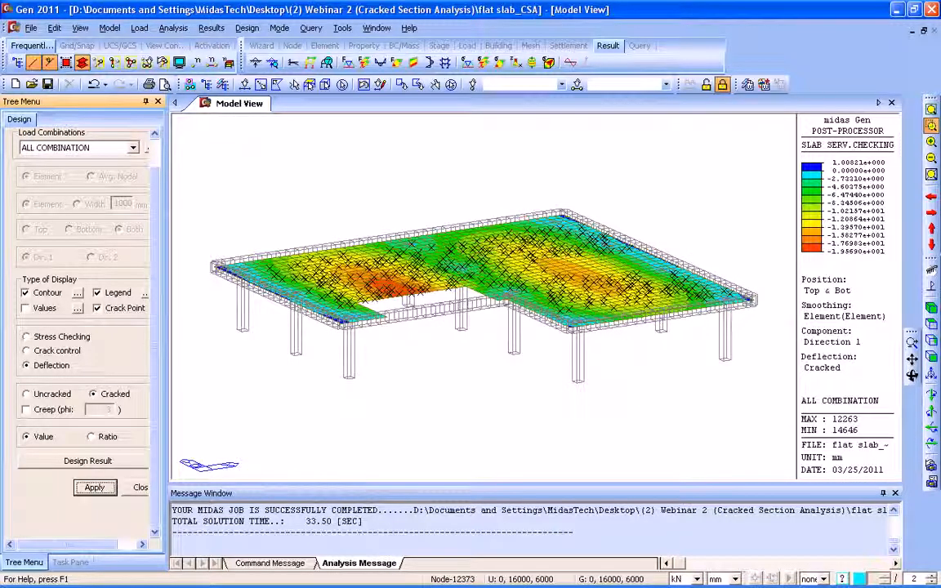
Plot the cracked deflection as a ratio and open the detailed design result report
left_click(91, 436)
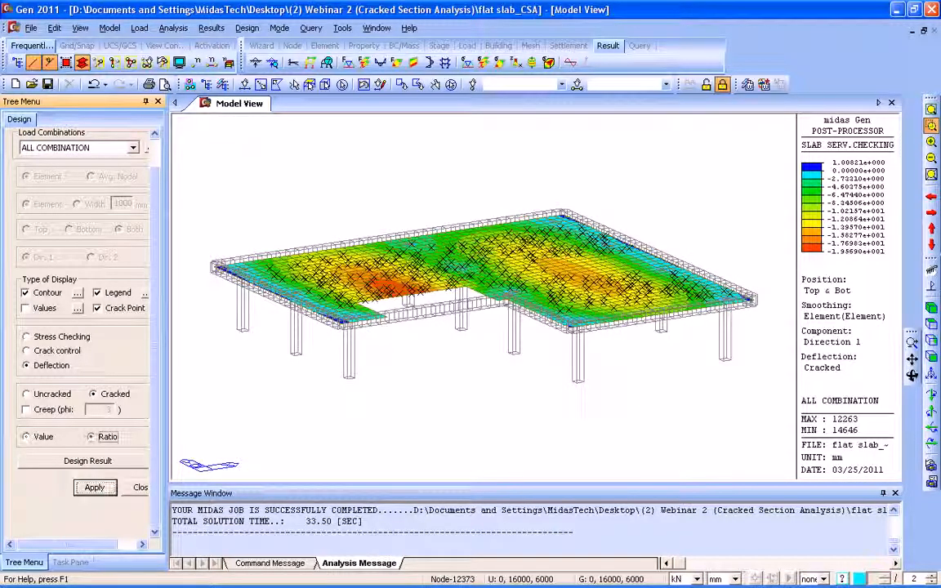
left_click(95, 488)
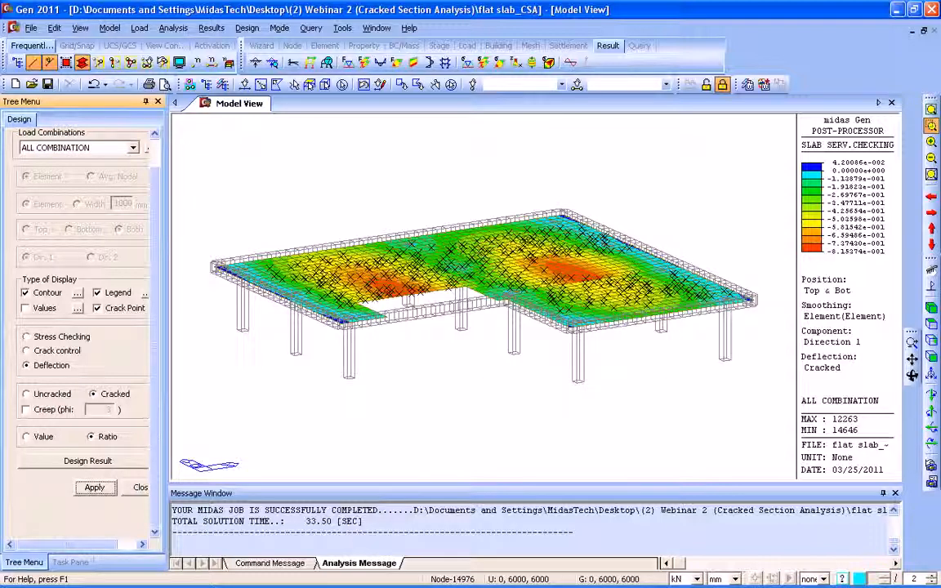
left_click(87, 462)
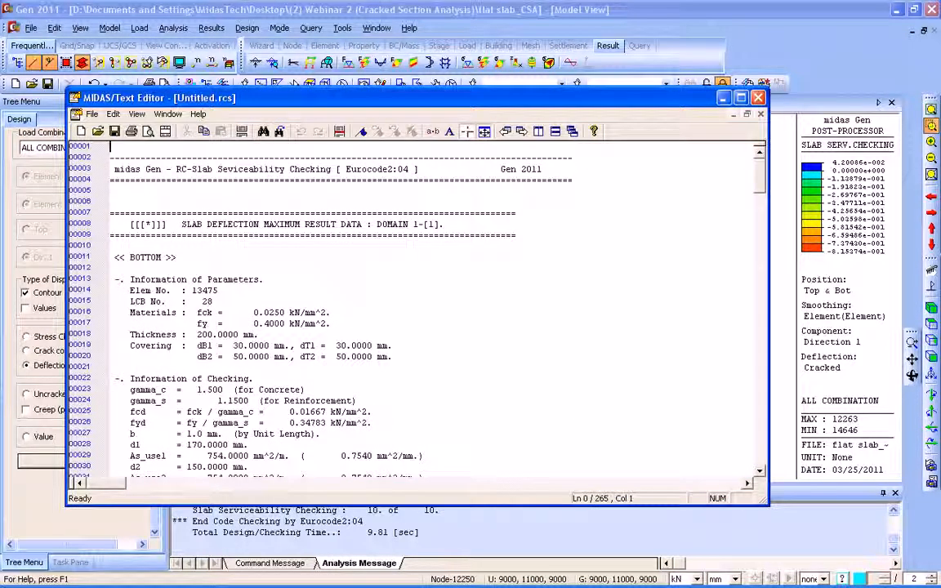
Read the cracked and creep deflection checks for sub-domains 1-[1] to 1-[3] in the report, and close it
left_click(376, 301)
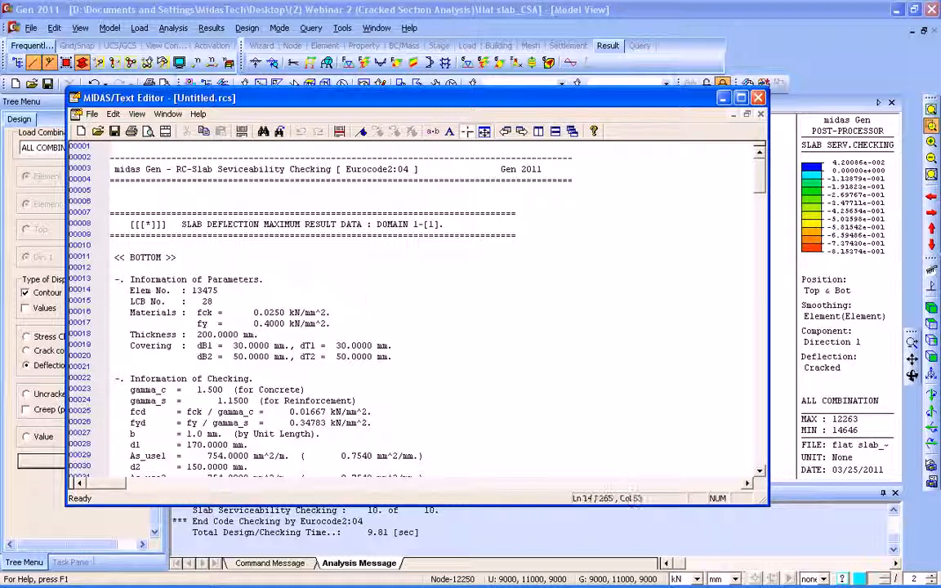
scroll(417, 311, "down", 5)
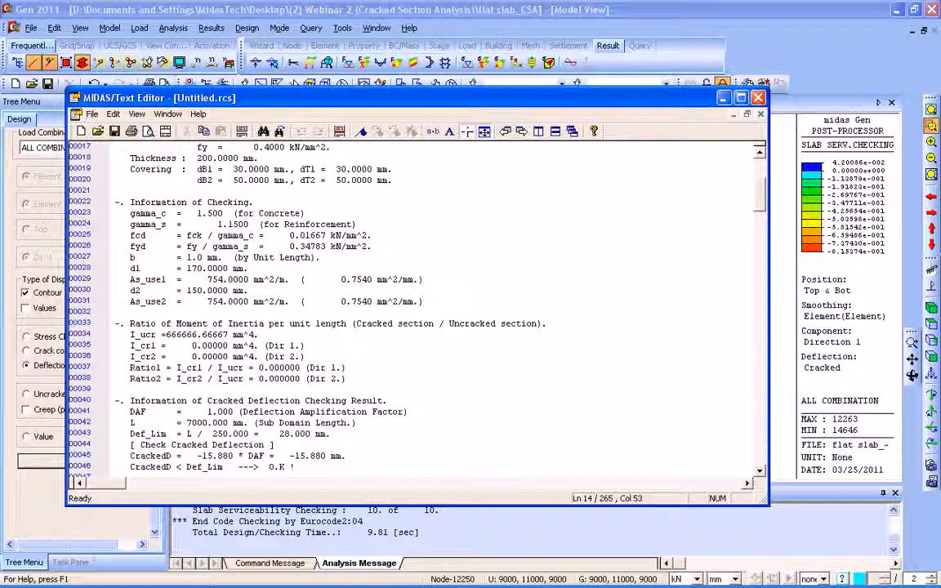
scroll(112, 245, "down", 9)
scroll(112, 245, "down", 5)
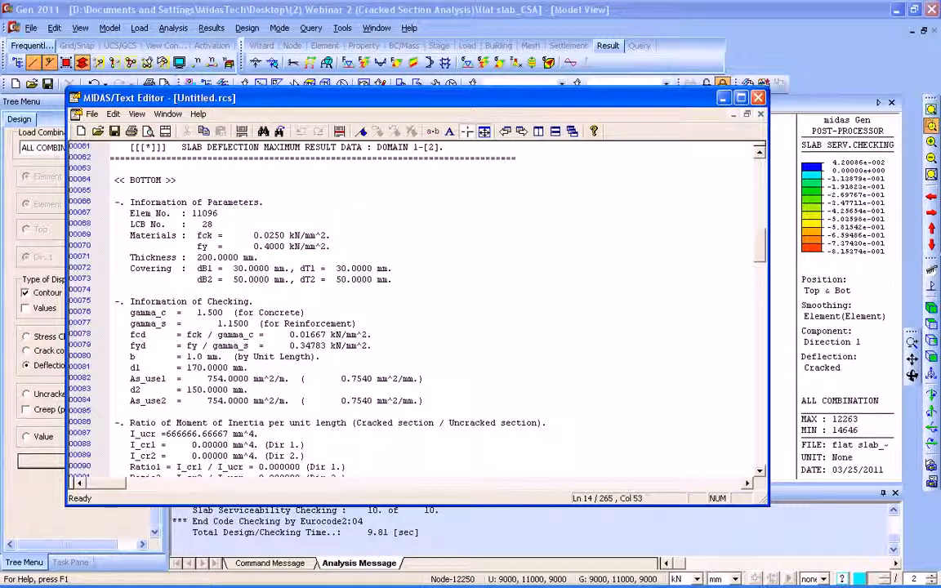
scroll(417, 311, "down", 3)
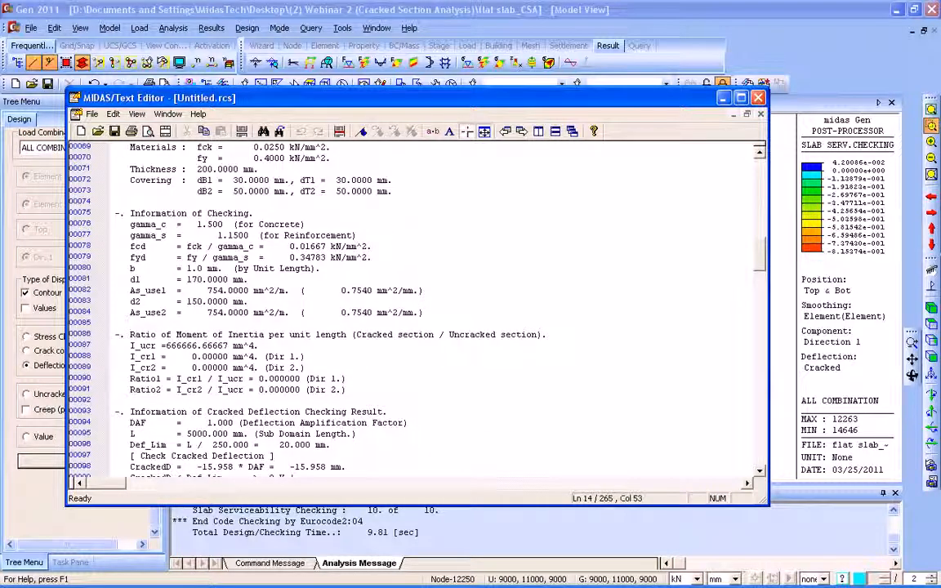
scroll(417, 310, "down", 4)
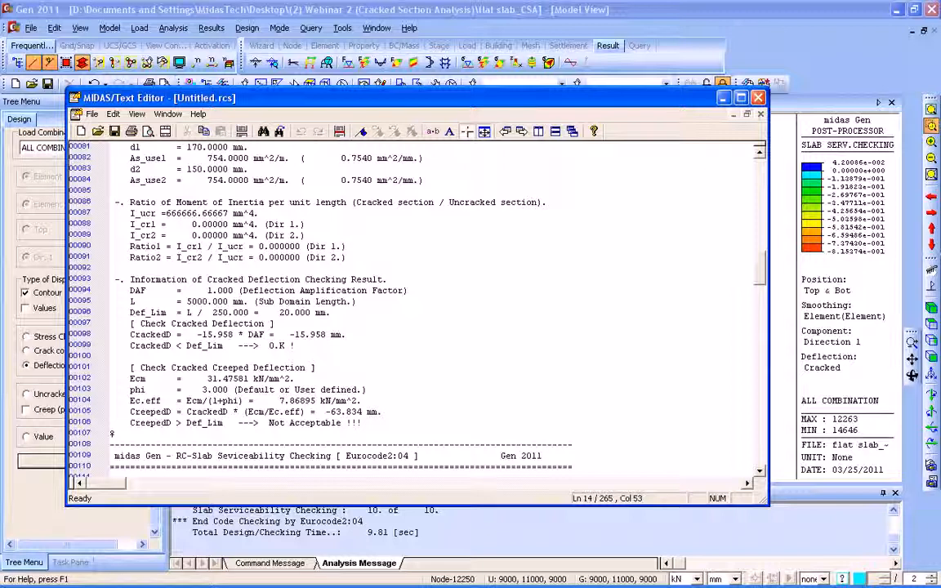
scroll(417, 311, "down", 11)
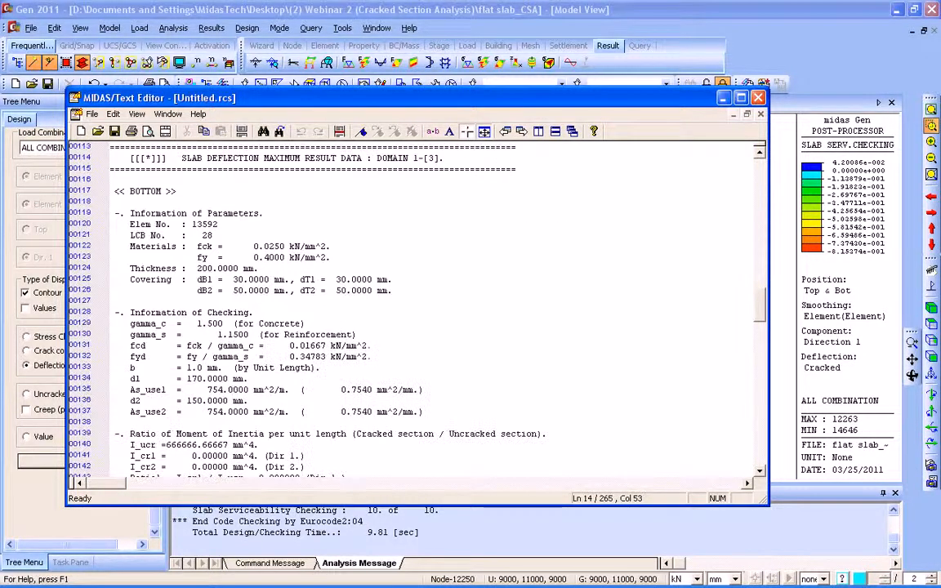
scroll(417, 310, "down", 1)
scroll(417, 311, "down", 3)
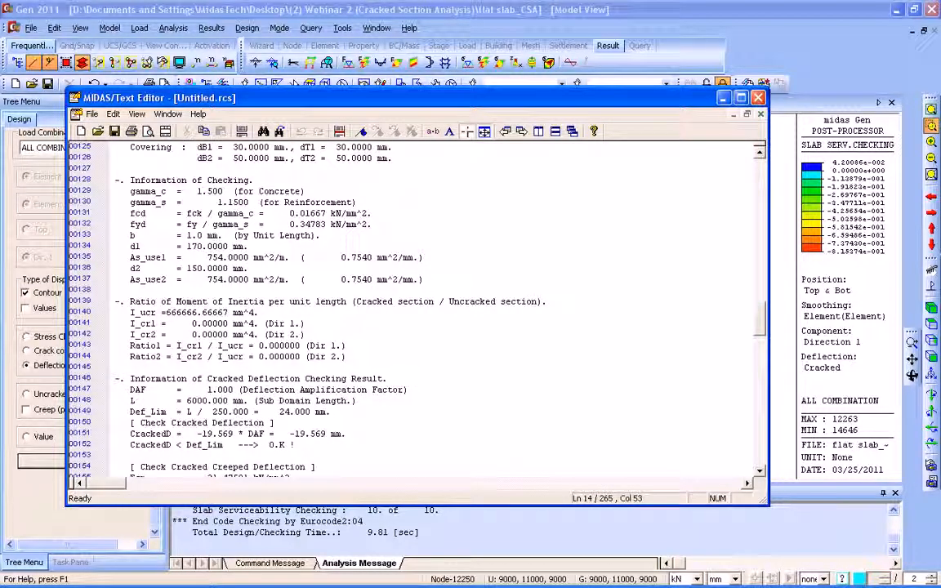
left_click(759, 98)
left_click(448, 323)
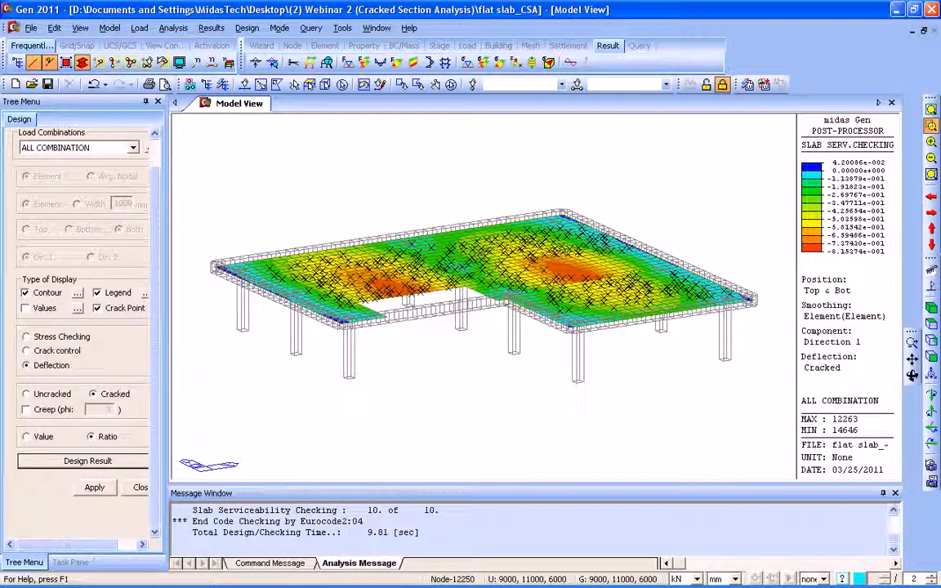
Include creep with a phi of 3 in the cracked deflection and plot the results as values
left_click(25, 410)
left_click(26, 436)
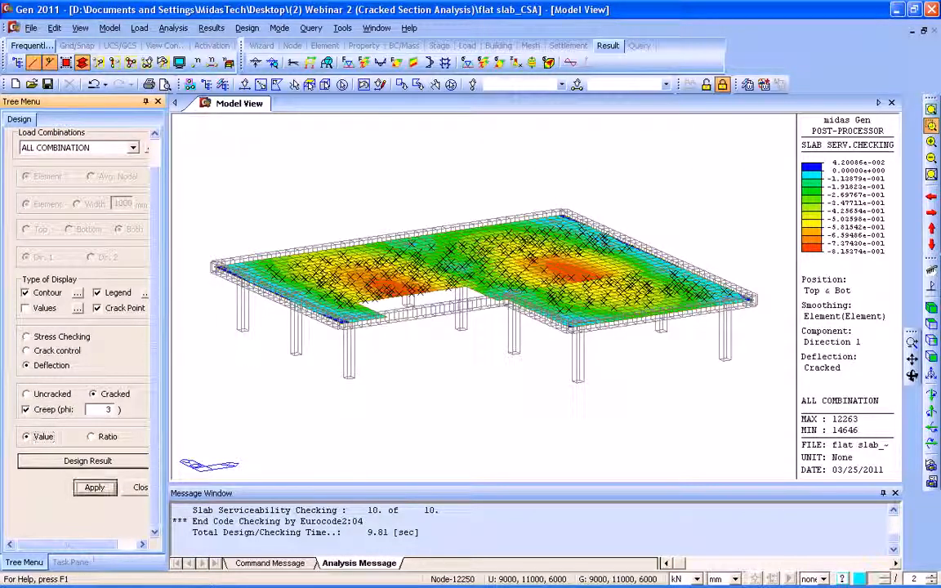
left_click(95, 488)
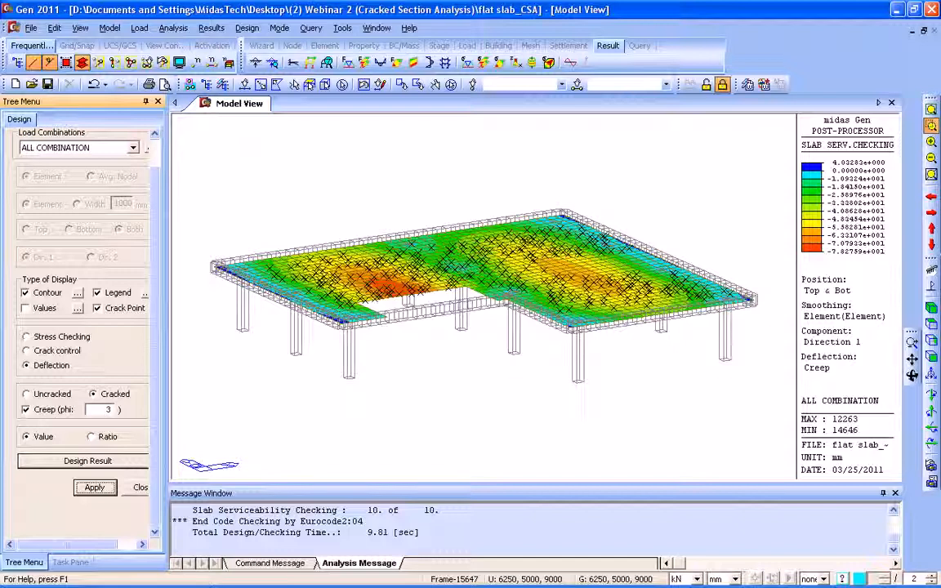
Switch to the PowerPoint slide show and bring up the Capacity Design for RC Building slide
key("alt+Tab")
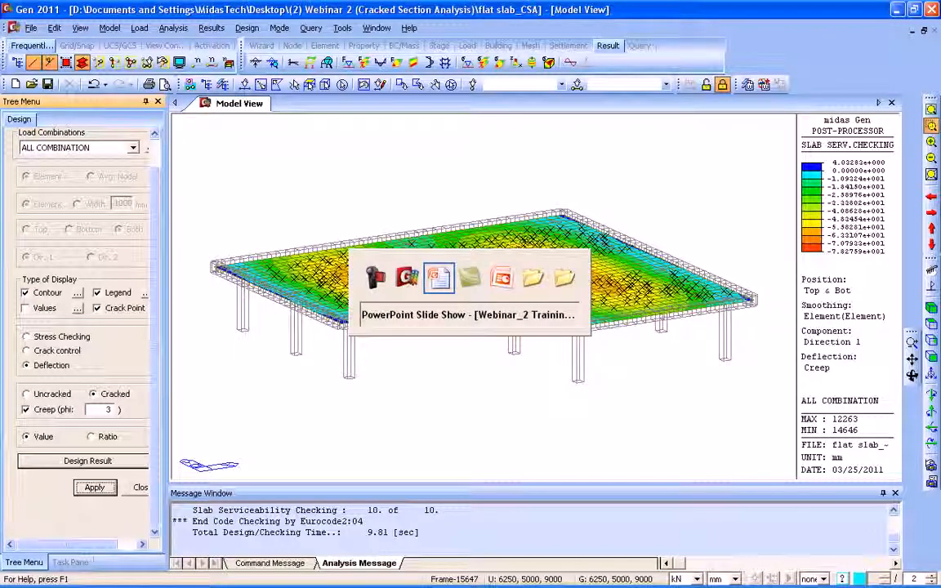
key("Right")
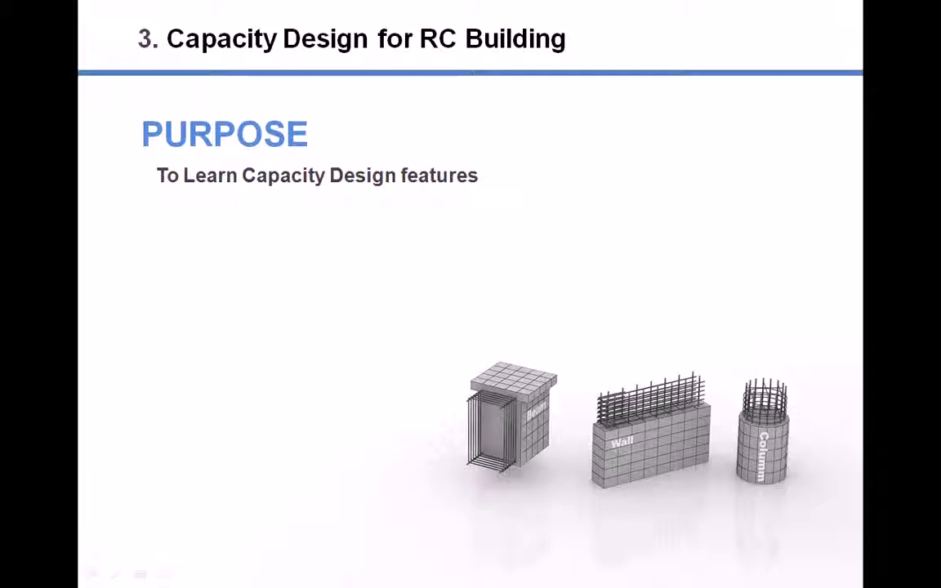
key("Left")
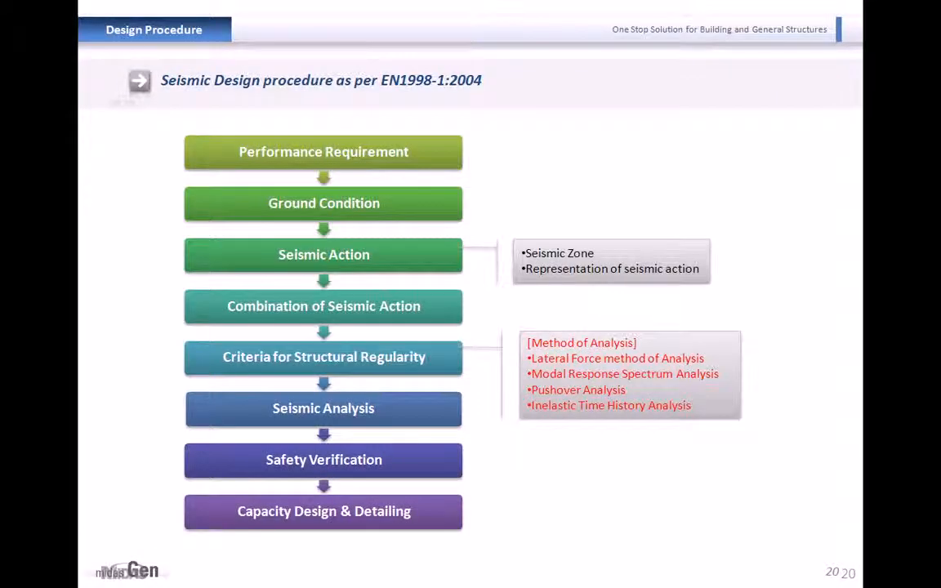
key("Right")
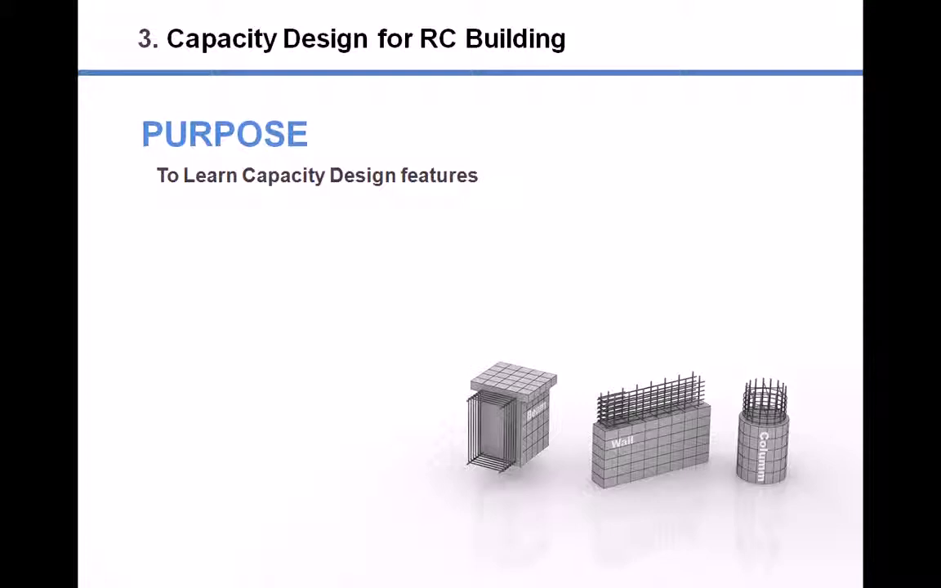
Open Capacity Design.mgb from the desktop folder (3) Webinar 2 (Capacity Design as per EC8) in midas Gen
key("alt+Tab")
key("alt+Tab")
key("alt+Tab")
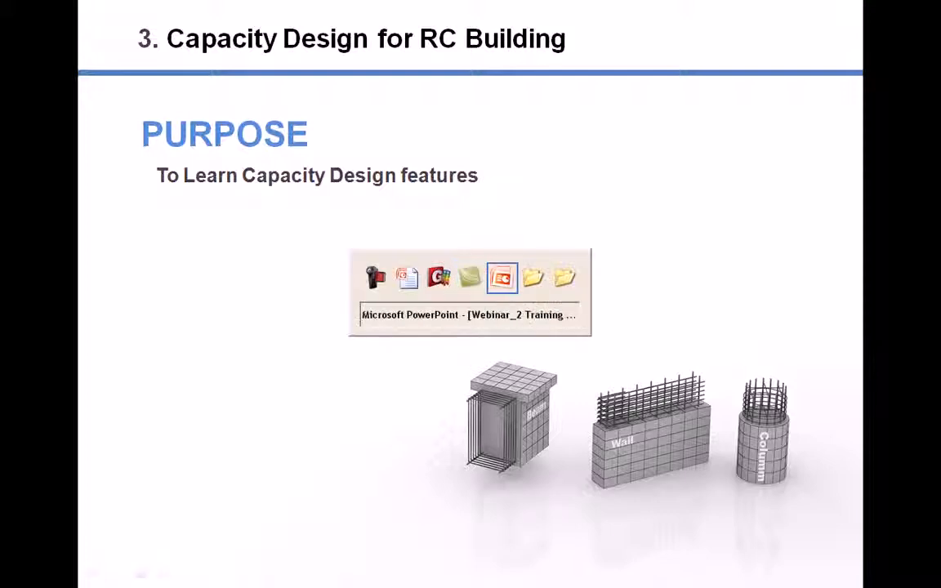
key("BackSpace")
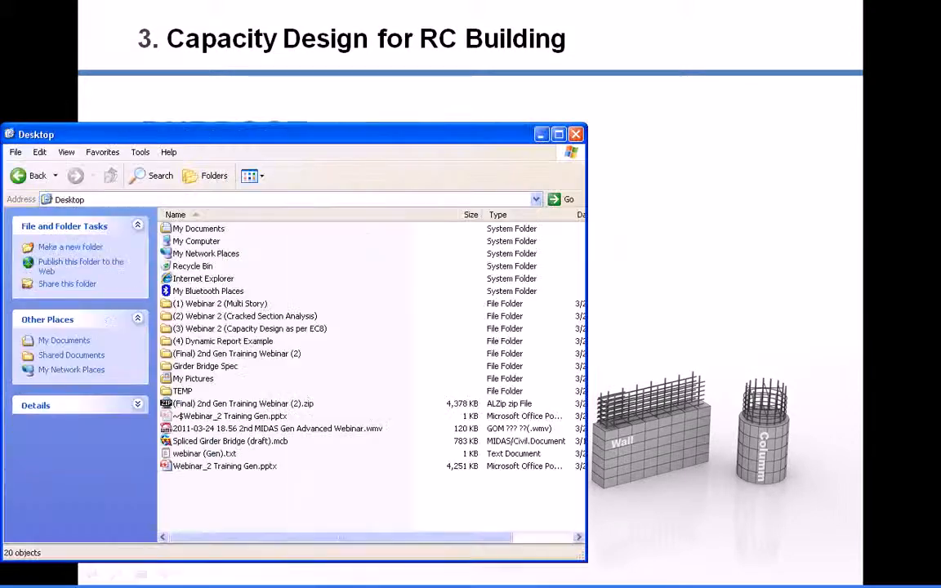
double_click(249, 328)
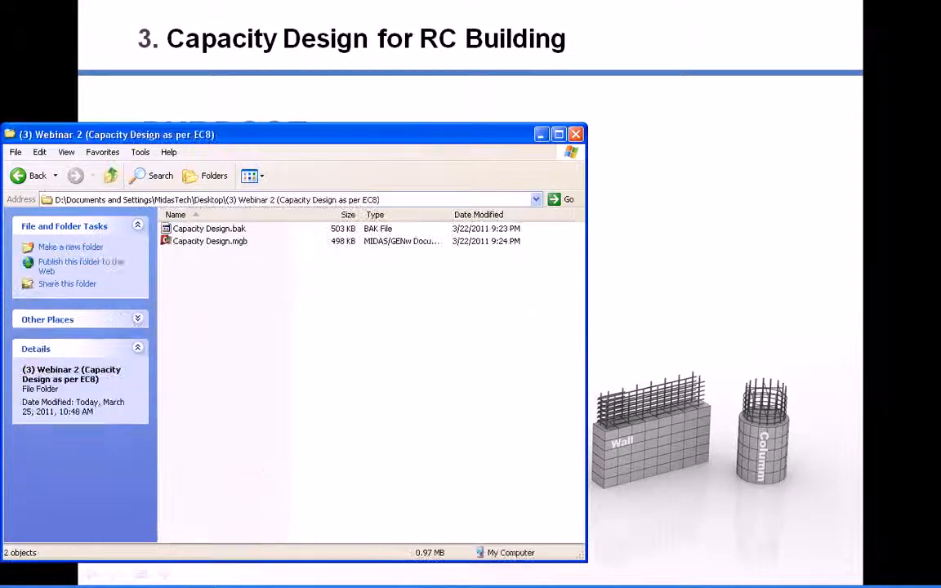
key("alt+Tab")
key("alt+Tab")
key("alt+Tab")
left_click(210, 242)
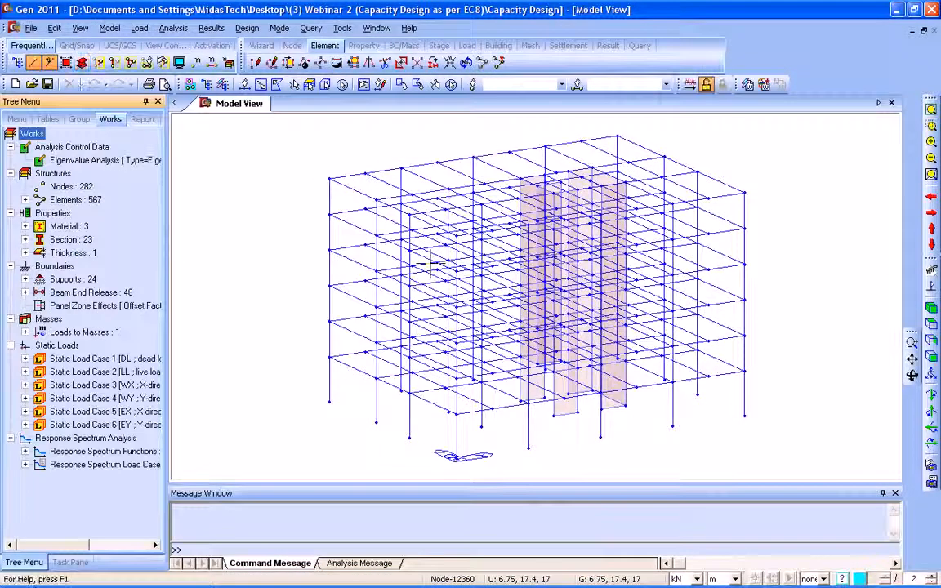
Turn off the node display and show the building model with solid member sections
left_click(179, 62)
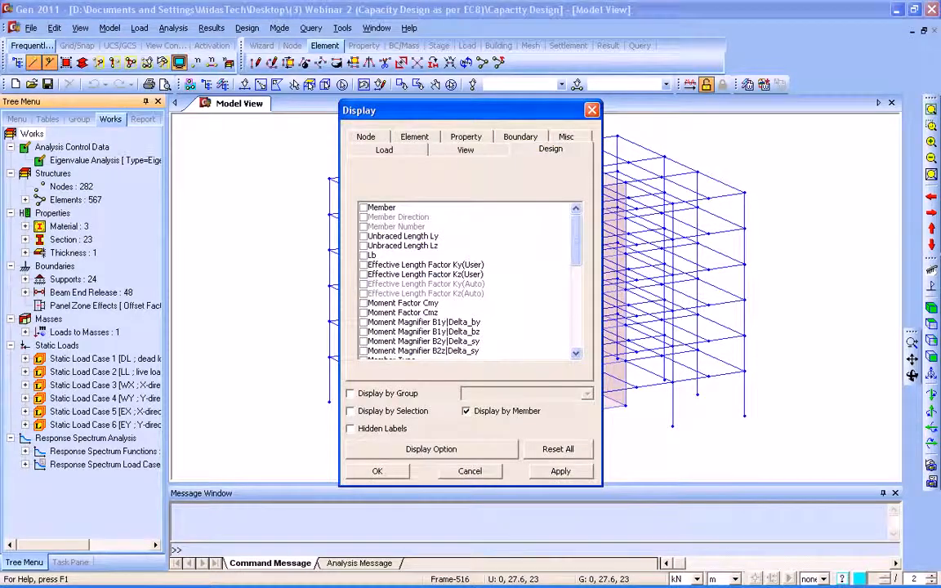
left_click(384, 150)
left_click(366, 137)
left_click(362, 211)
left_click(378, 472)
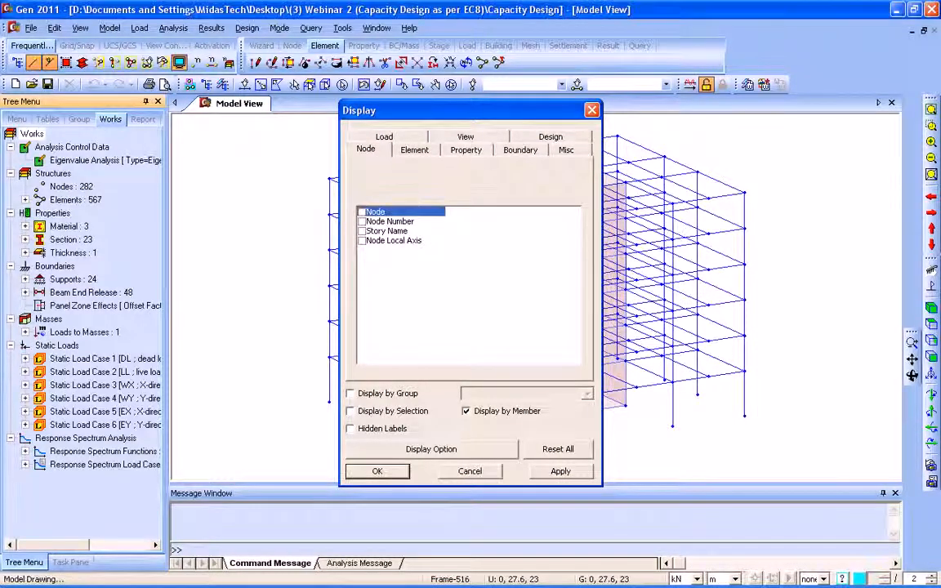
left_click(82, 62)
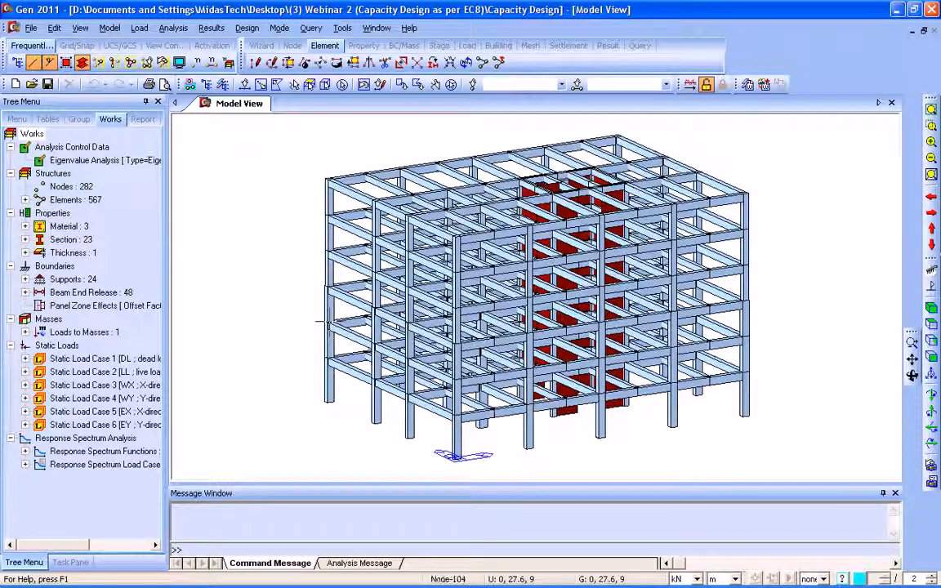
Switch to the PowerPoint slide show and view the seismic design procedure as per EN1998-1:2004
key("alt+Tab")
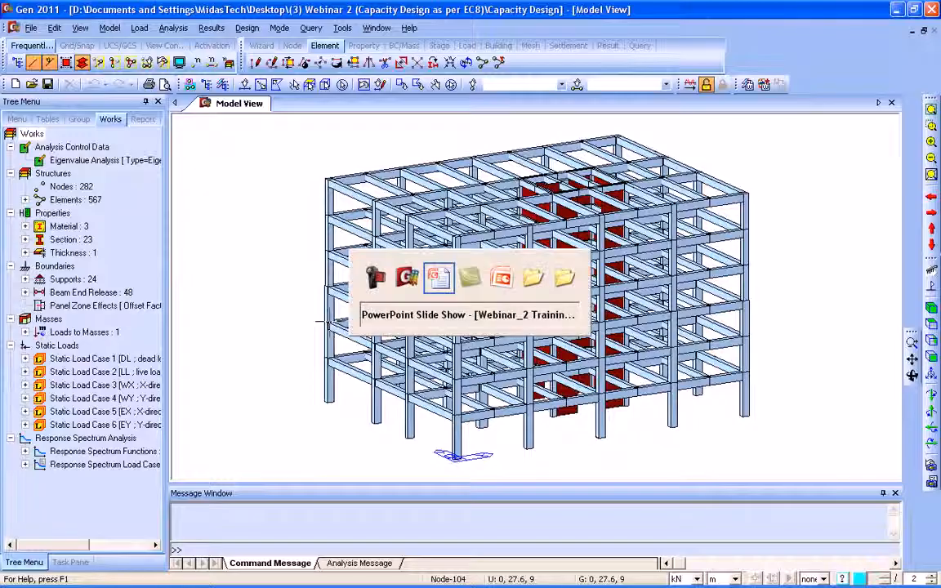
key("Right")
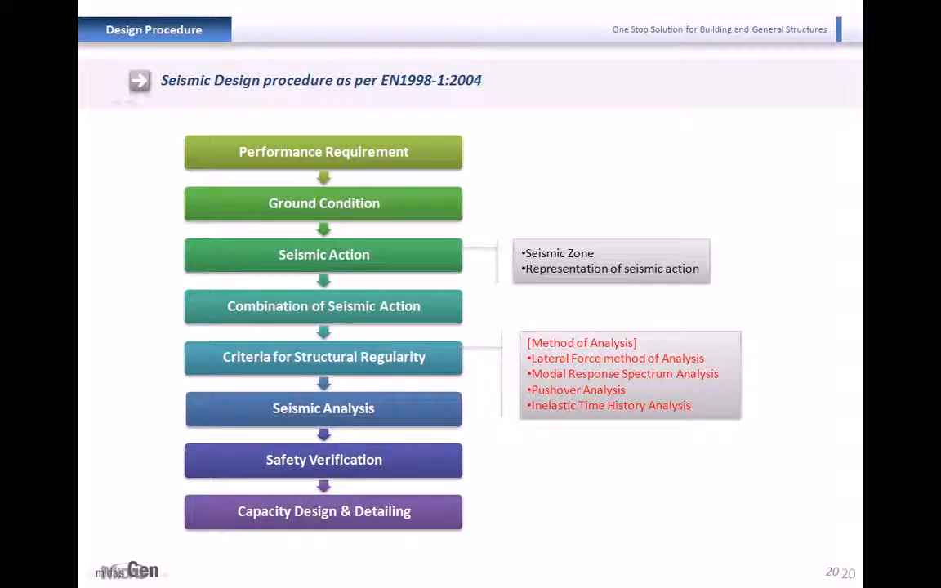
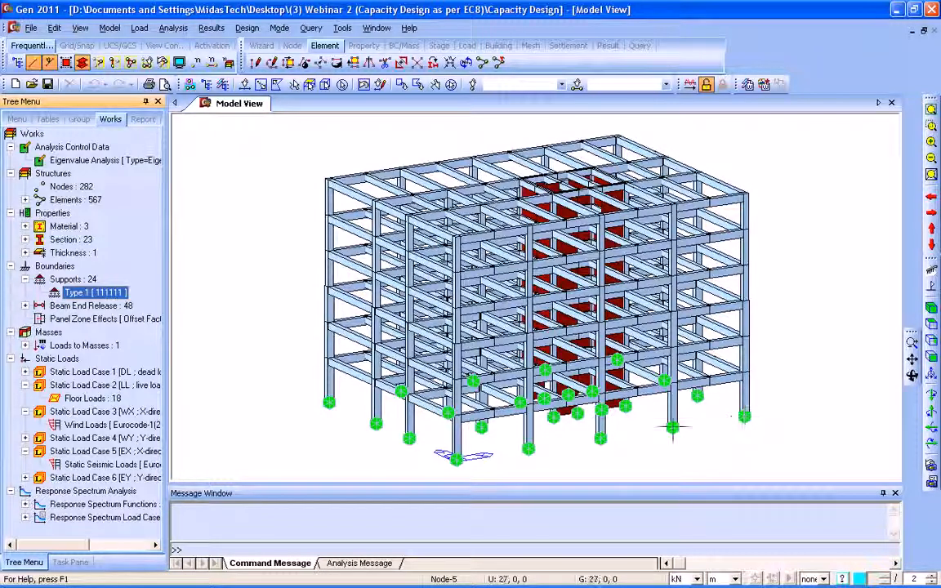
Hide the Type 1 support symbols in the building model and run the structural analysis
right_click(114, 293)
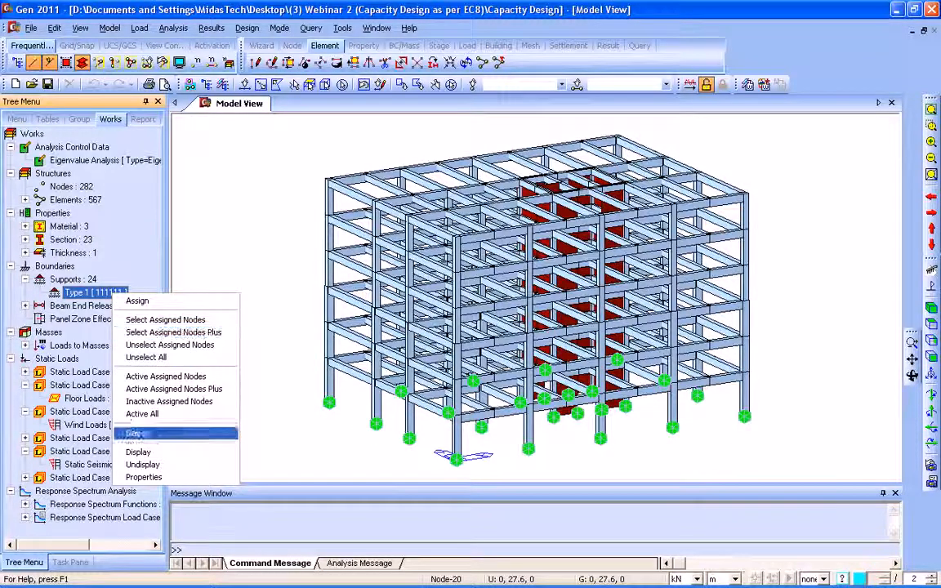
left_click(141, 464)
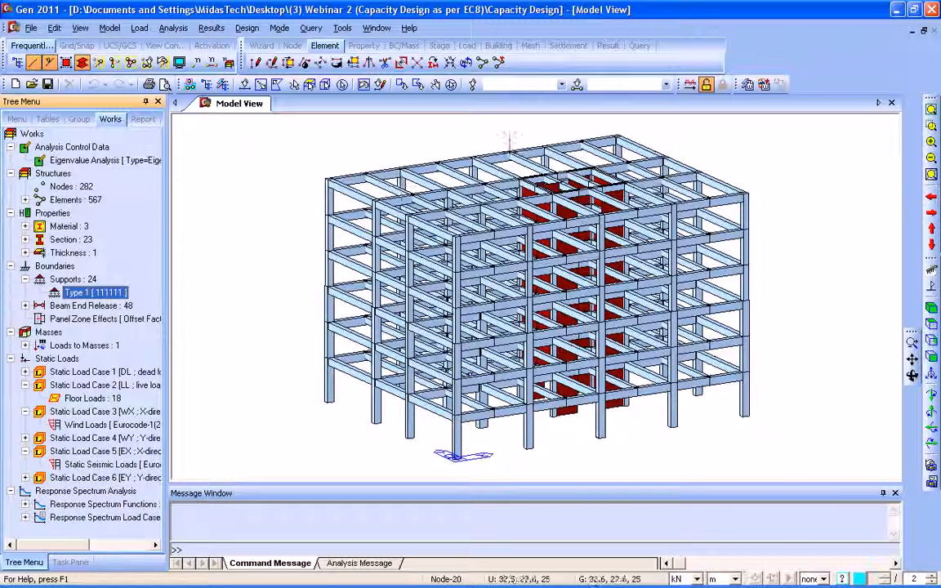
left_click(691, 84)
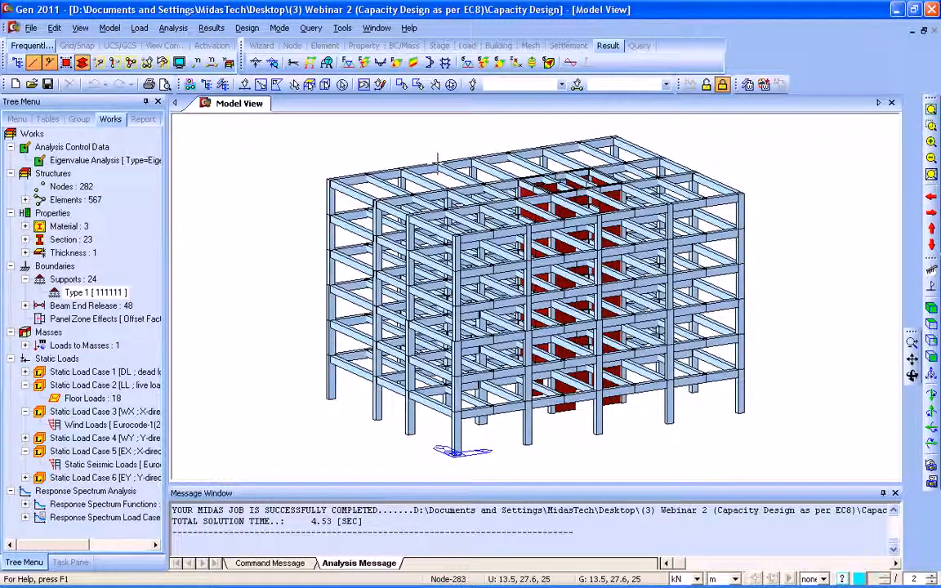
Assign design members automatically for all elements of the model with the Add/Replace option
mouse_move(438, 161)
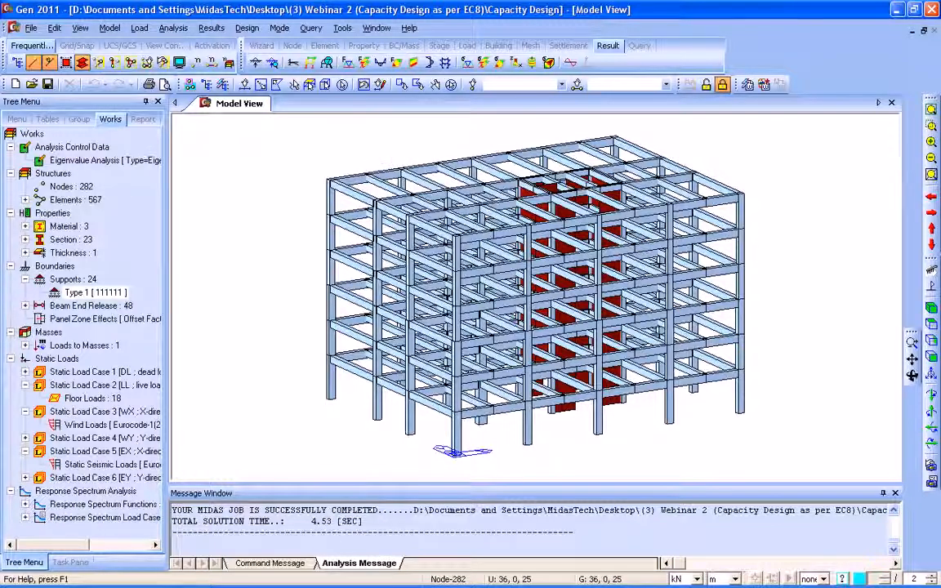
left_click_drag(371, 165, 600, 319)
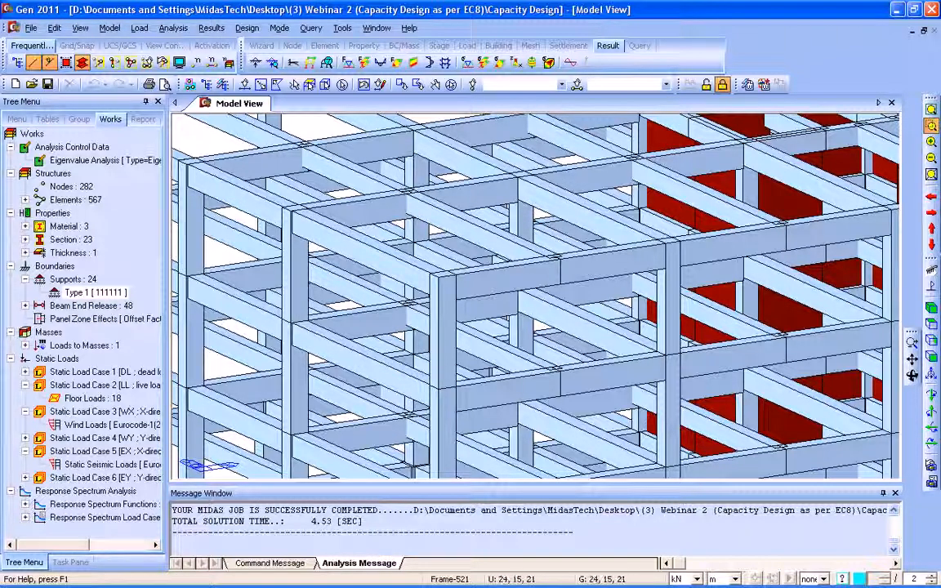
left_click(931, 110)
left_click(247, 28)
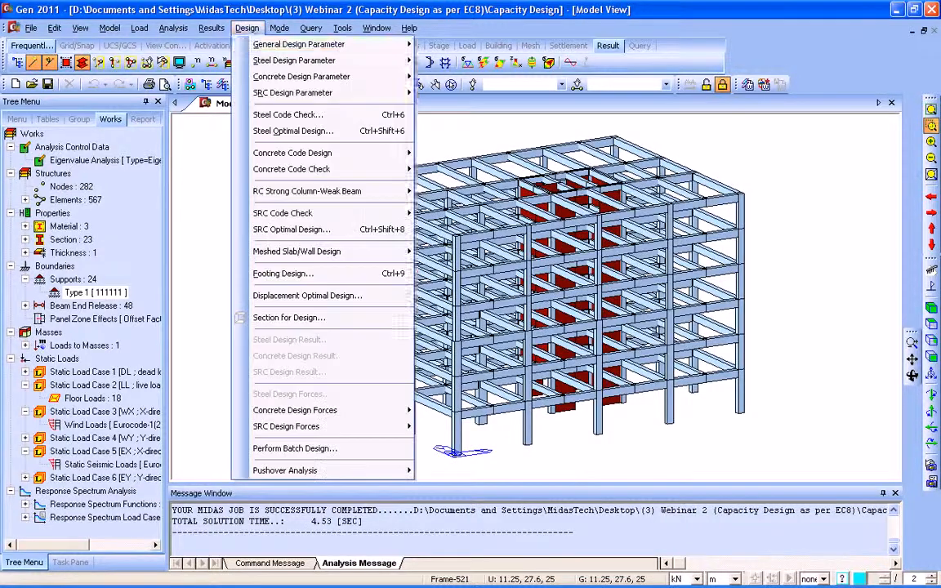
mouse_move(299, 44)
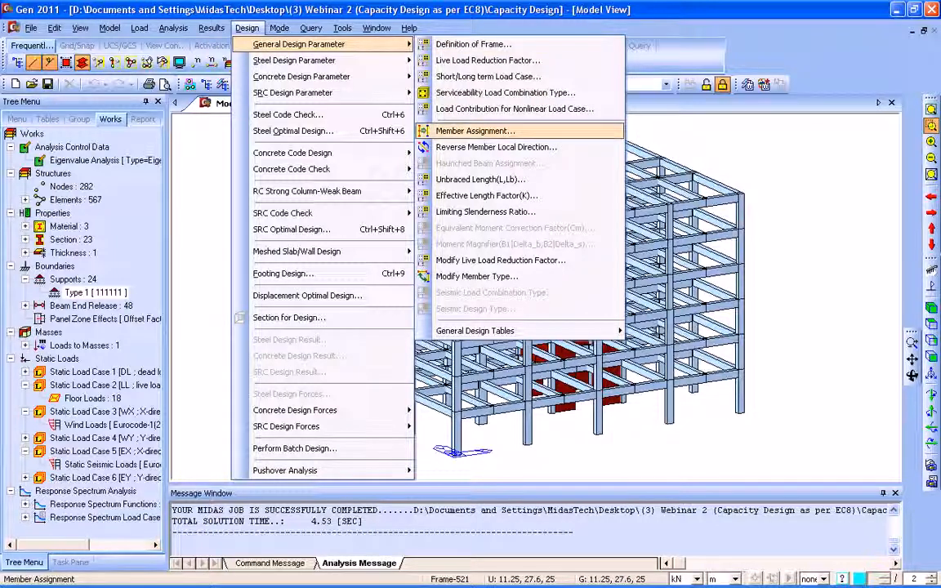
left_click(475, 131)
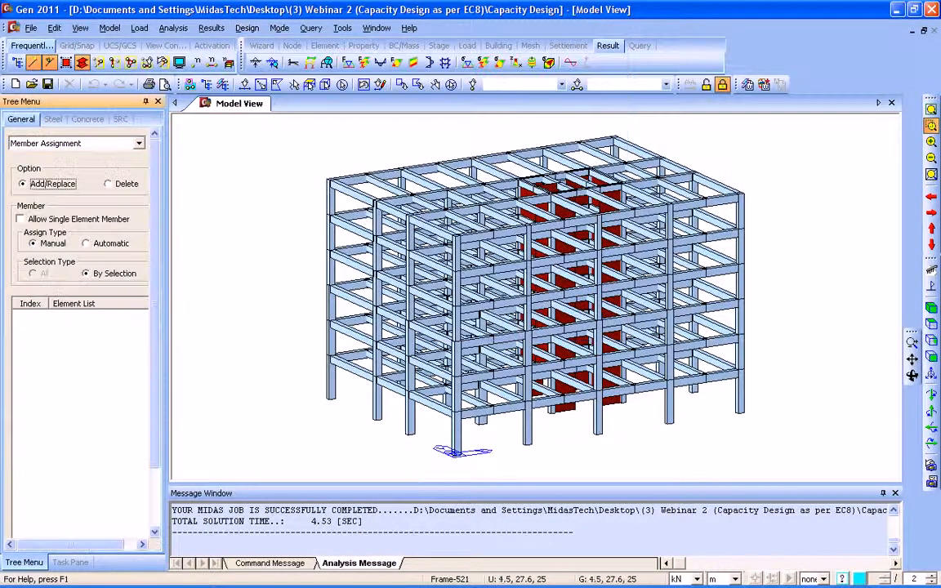
left_click(33, 274)
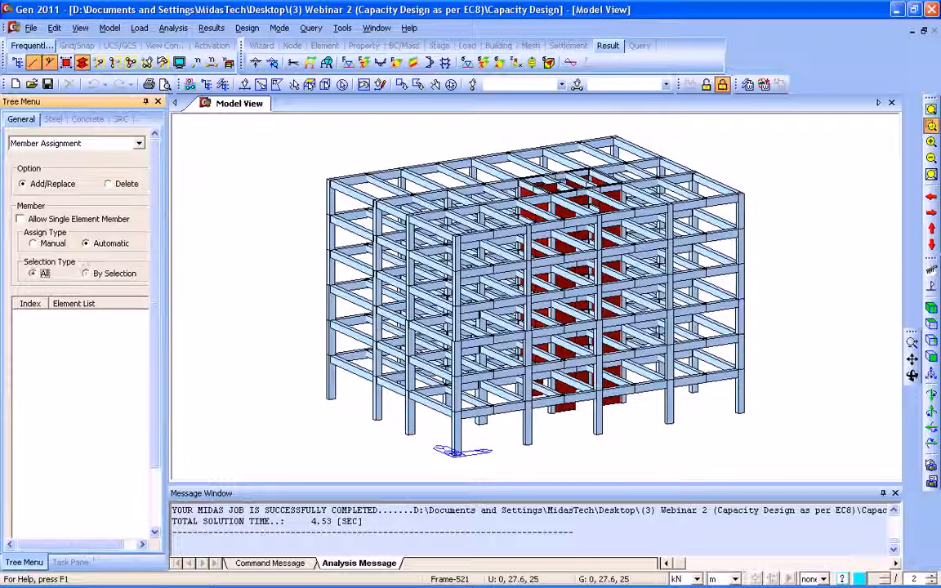
left_click_drag(154, 306, 154, 369)
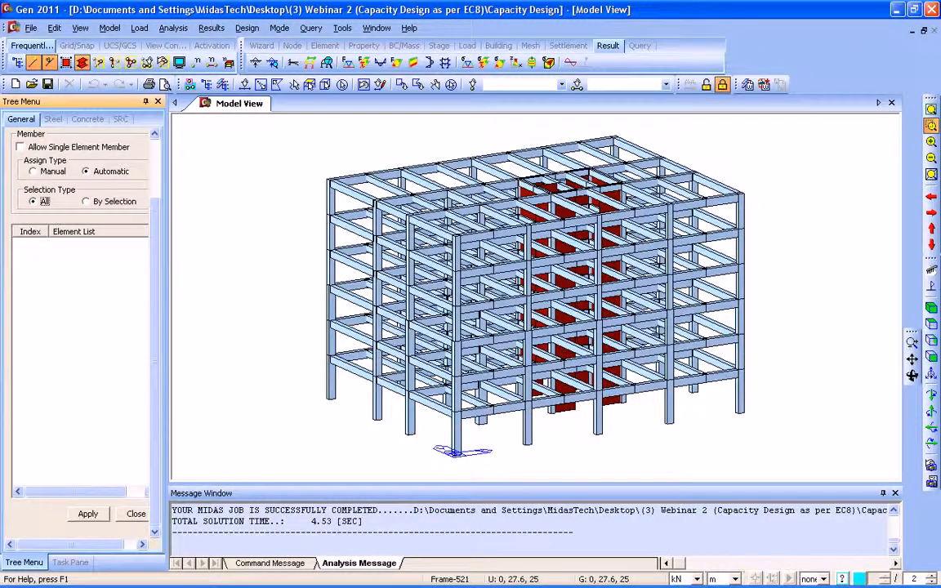
left_click(88, 514)
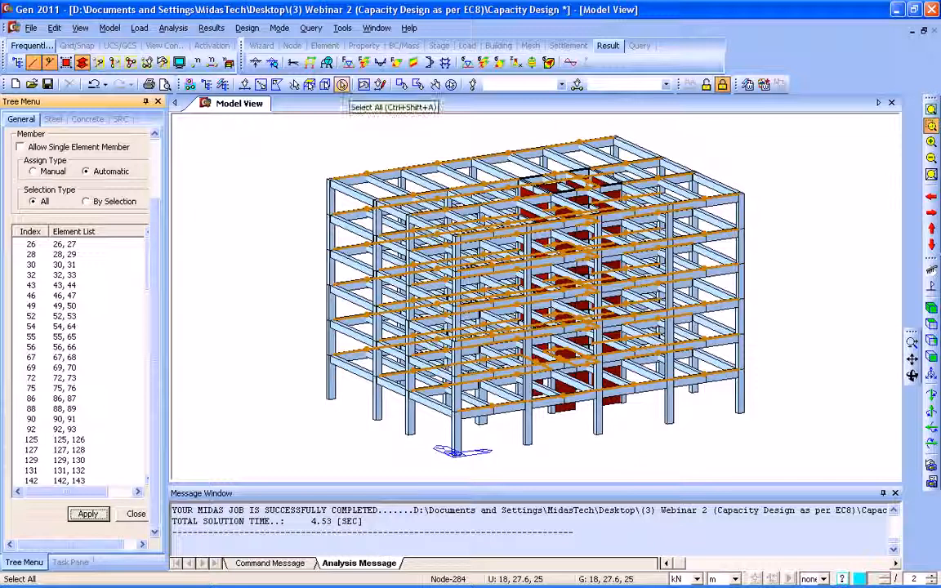
left_click(136, 514)
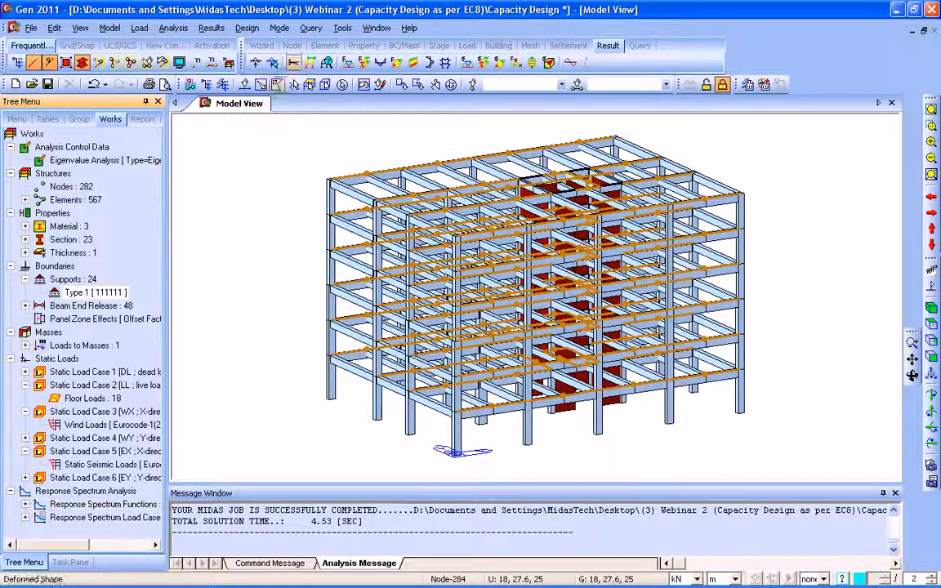
Set the National Annex of the Eurocode2:04 concrete design code to Recommended and keep EC8:04 capacity design applied
left_click(247, 27)
mouse_move(302, 76)
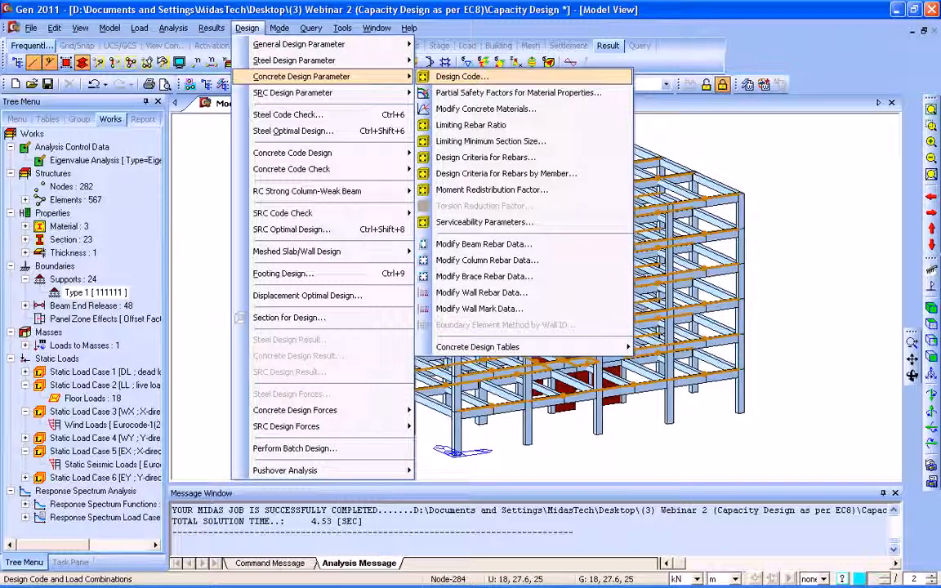
left_click(462, 76)
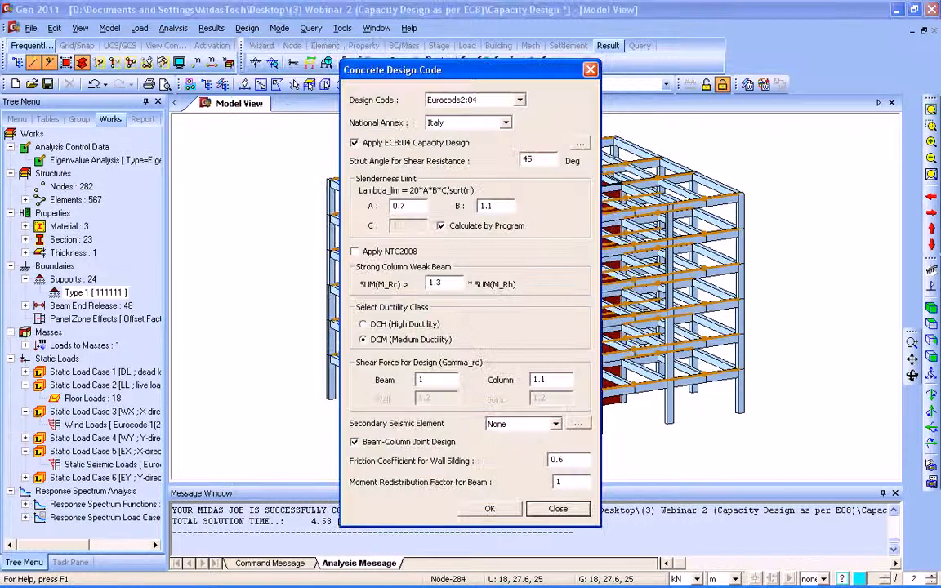
left_click(355, 143)
left_click(355, 143)
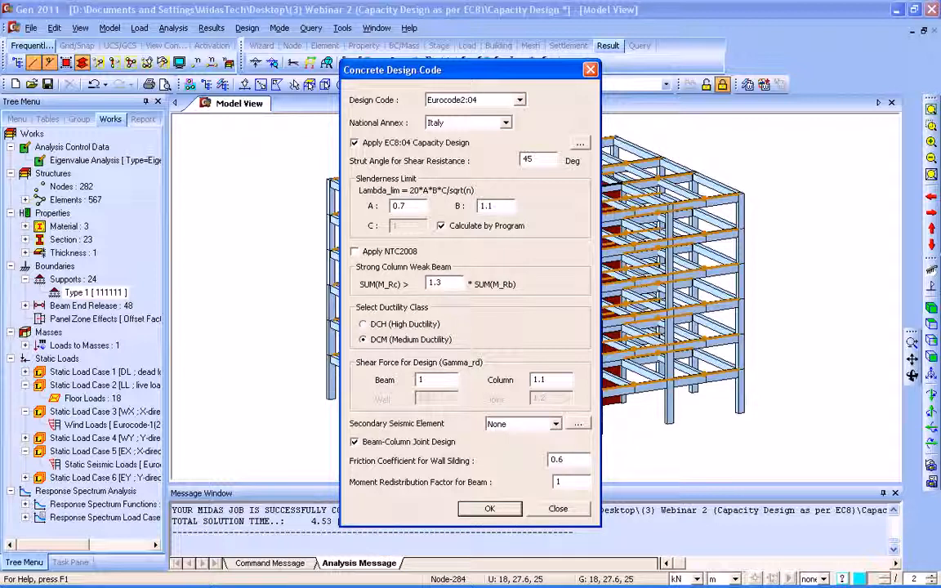
left_click(505, 123)
left_click(456, 146)
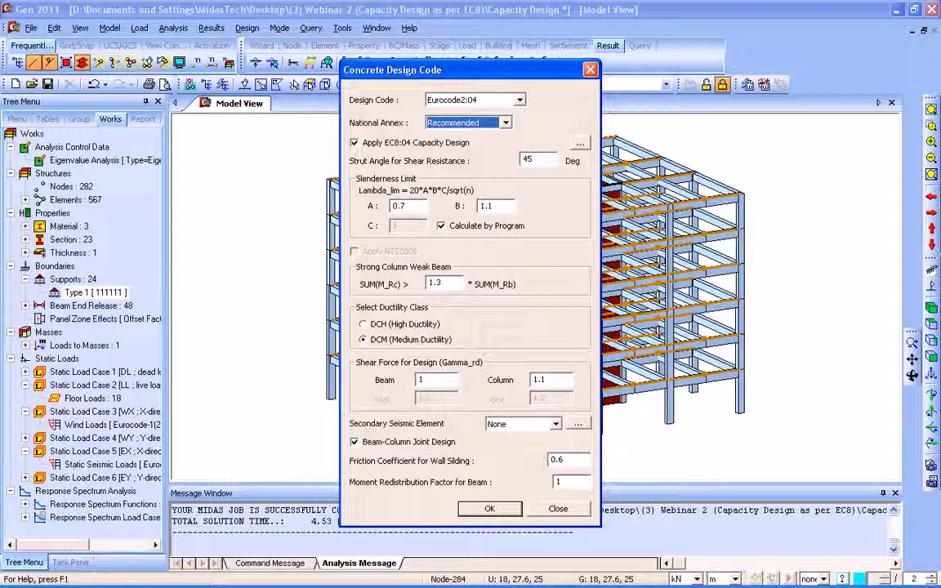
left_click(355, 143)
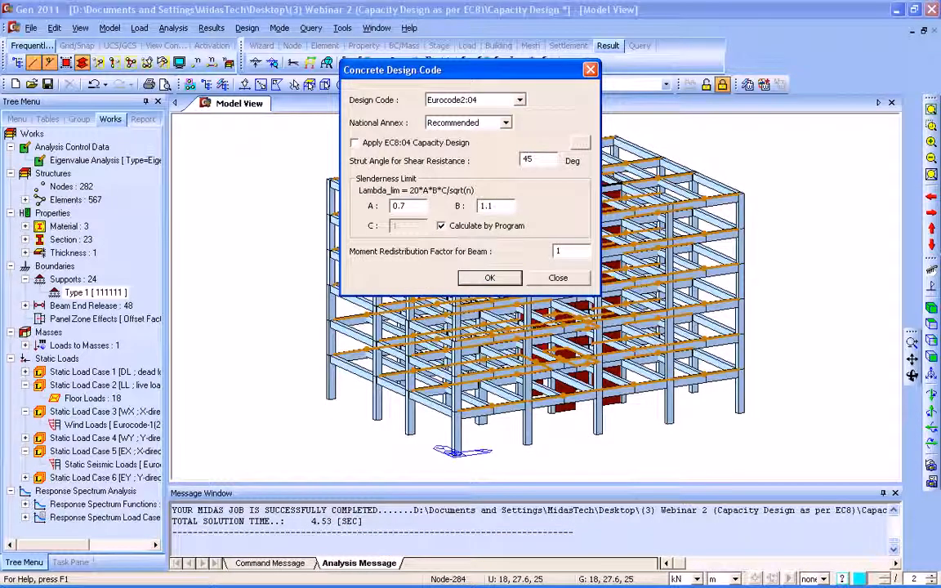
left_click(354, 143)
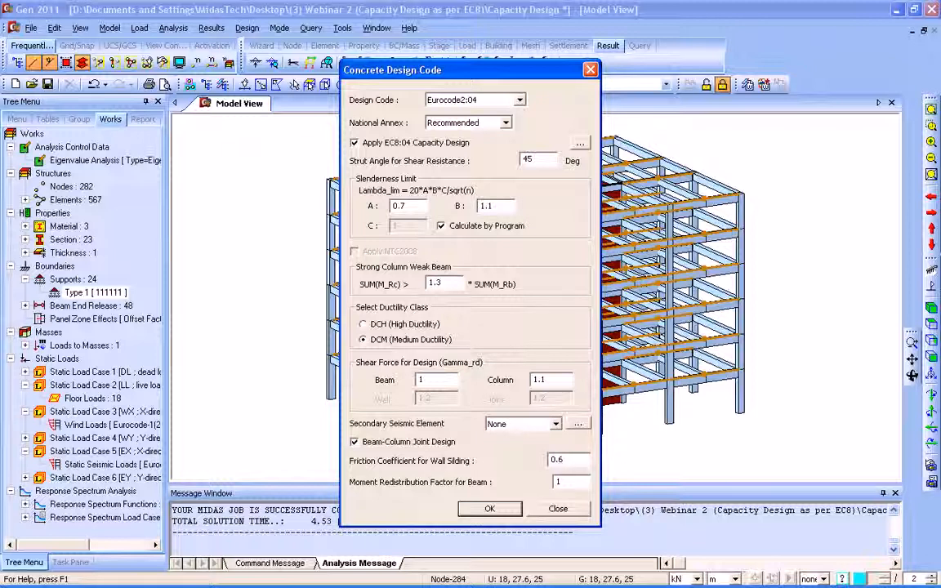
In the EC8:04 capacity design settings, set the structure type to Dual System and have the behavior factor calculated by the program
left_click(580, 143)
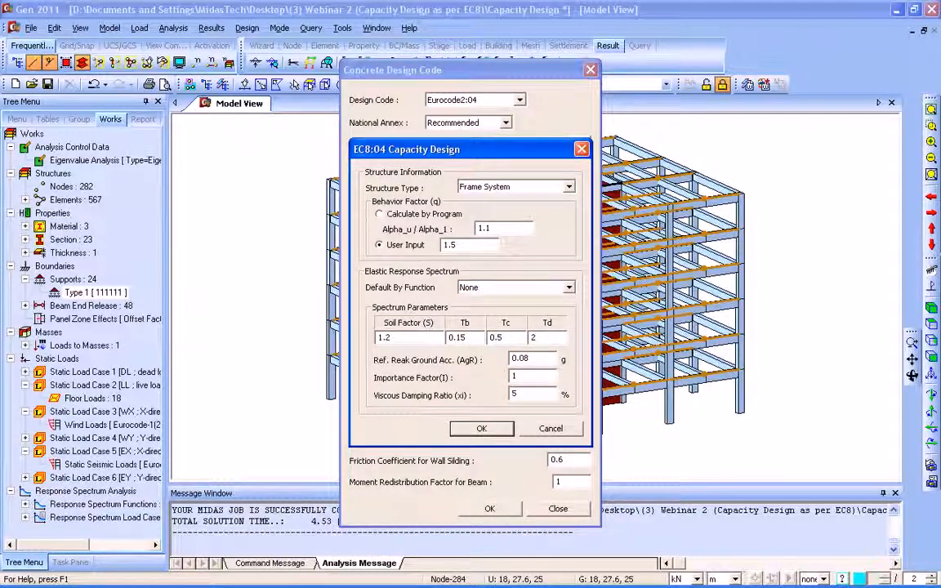
left_click_drag(523, 149, 484, 124)
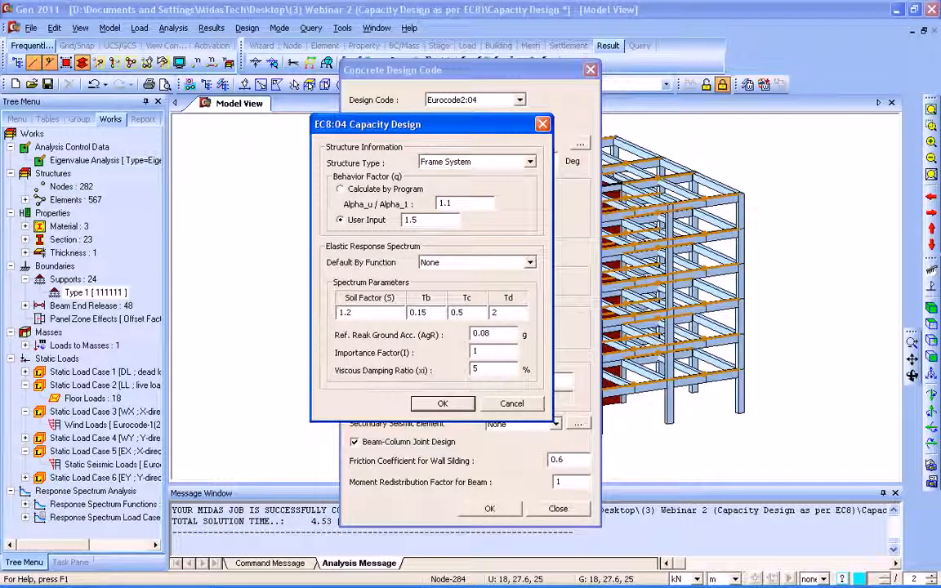
left_click(529, 162)
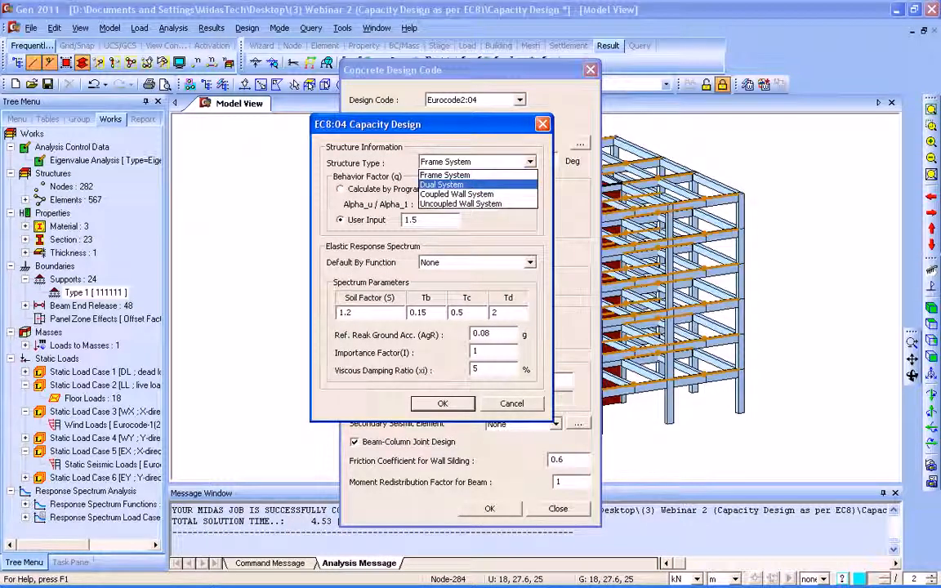
left_click(441, 184)
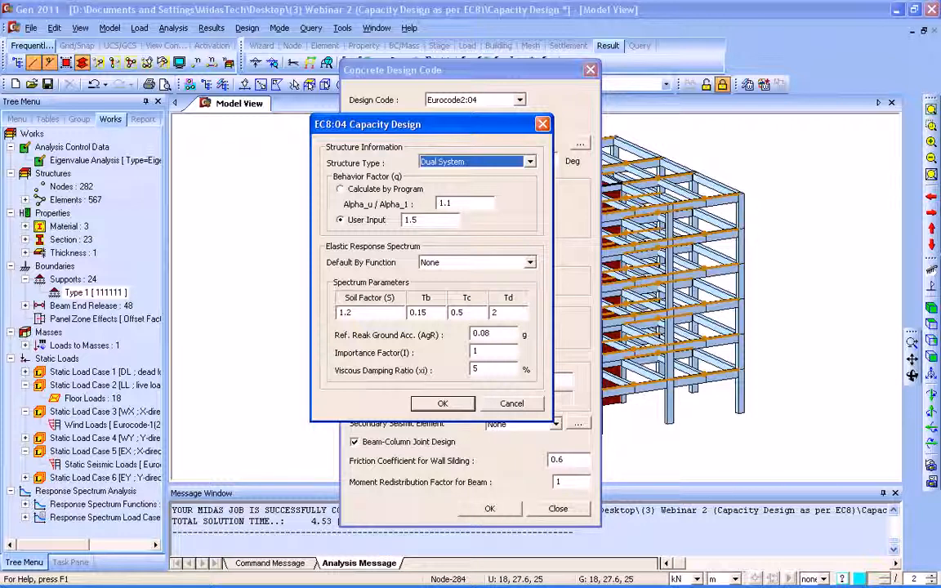
left_click(341, 189)
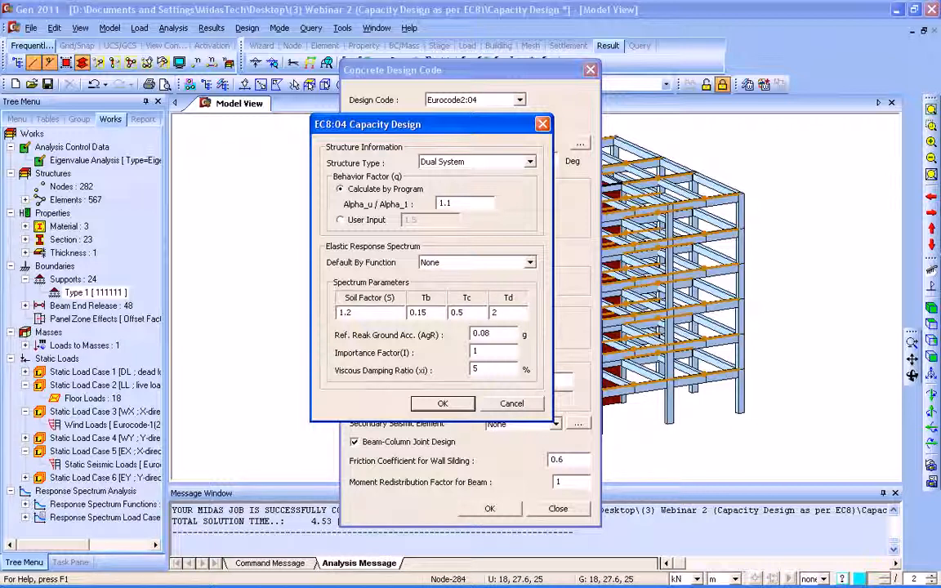
Use the EURO2004 H-ELASTIC function as the default elastic response spectrum and apply the capacity design and concrete design code settings
left_click(530, 262)
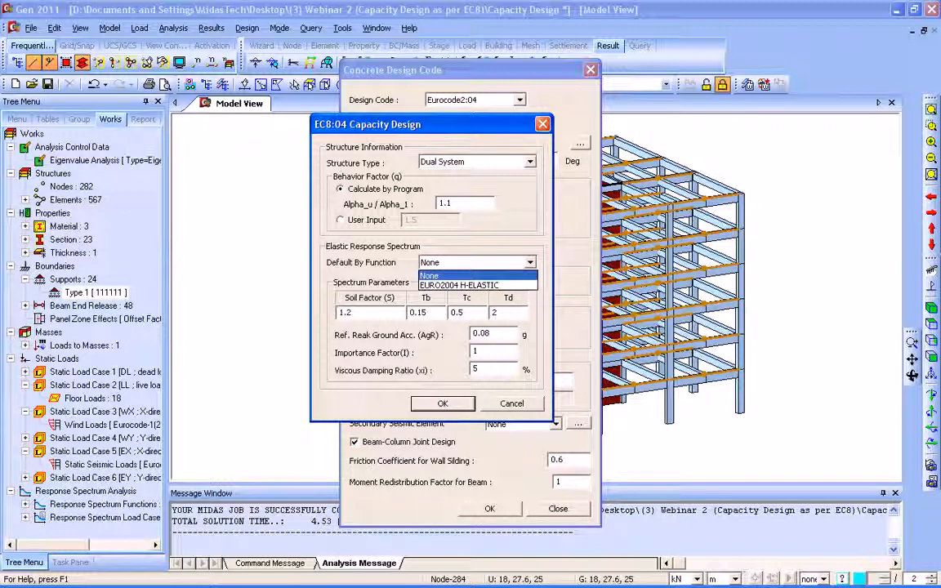
left_click(459, 286)
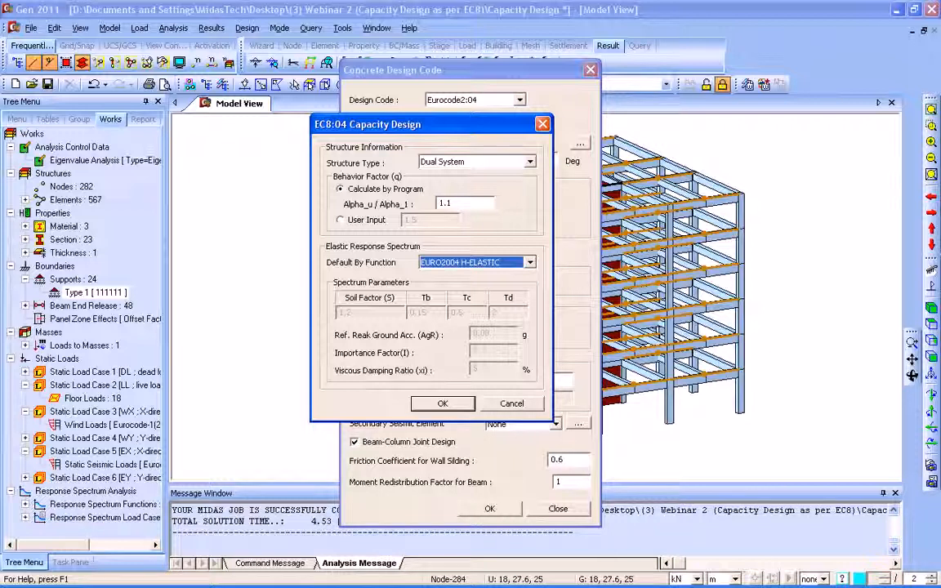
left_click(443, 404)
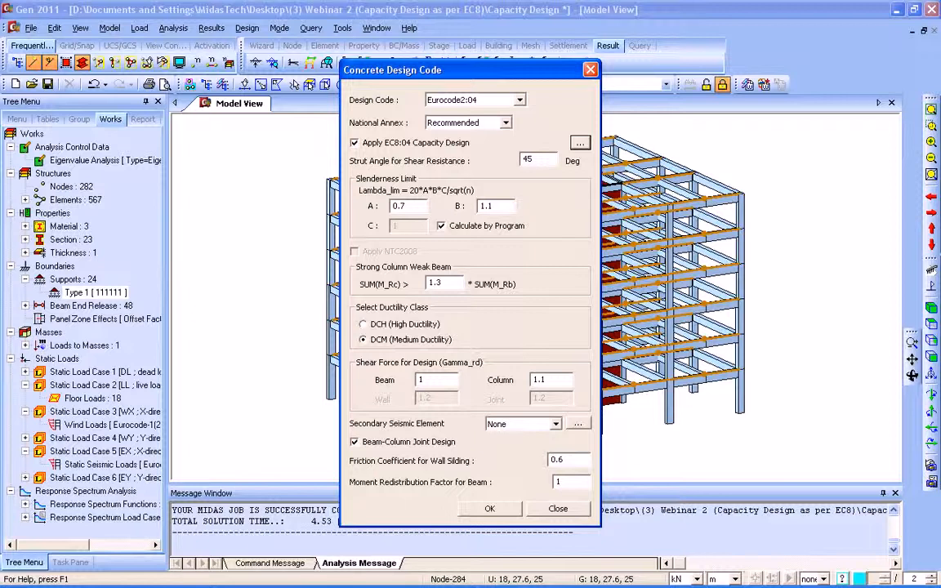
left_click(490, 508)
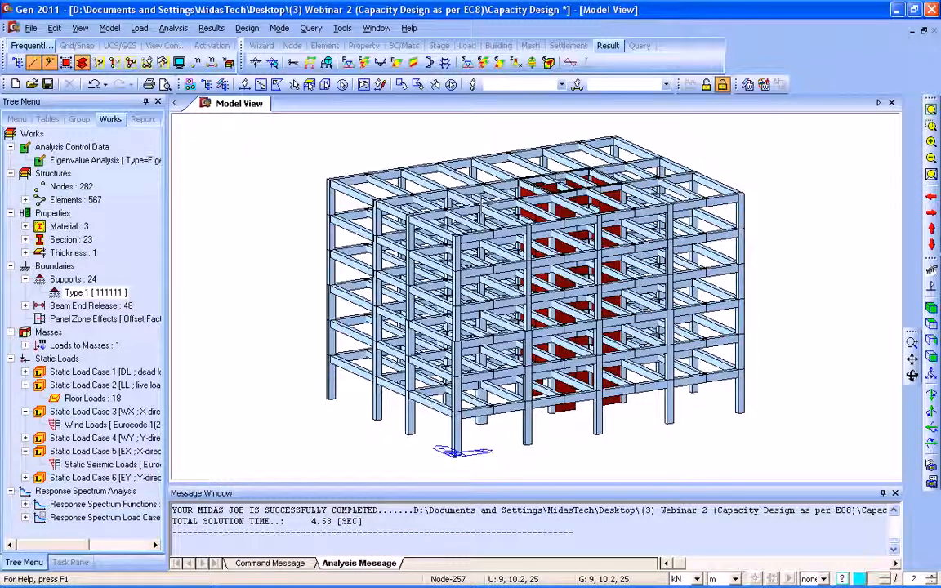
Review the design criteria for rebars, including the main rebar sizes selected for beam and column design
left_click(247, 28)
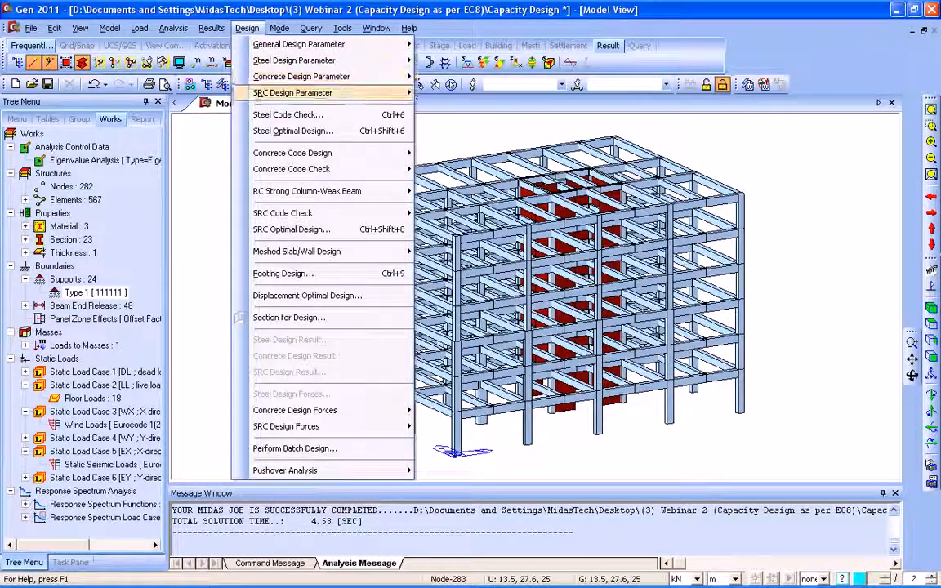
mouse_move(327, 76)
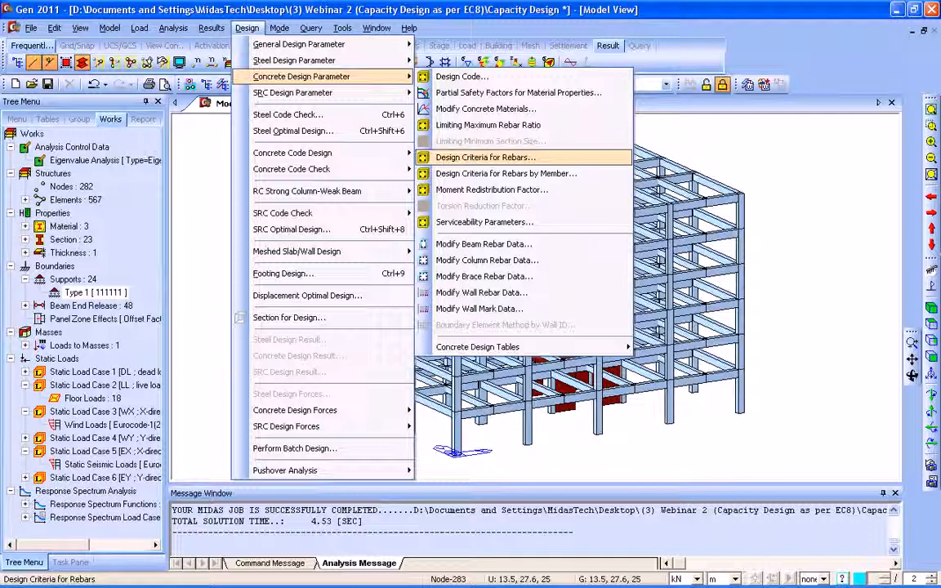
left_click(486, 157)
left_click_drag(474, 36, 330, 25)
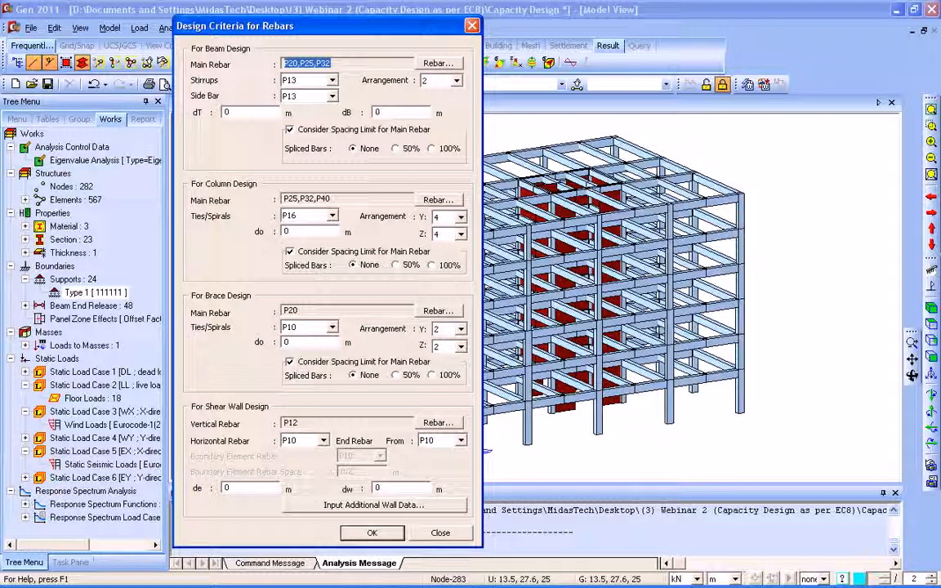
left_click(438, 63)
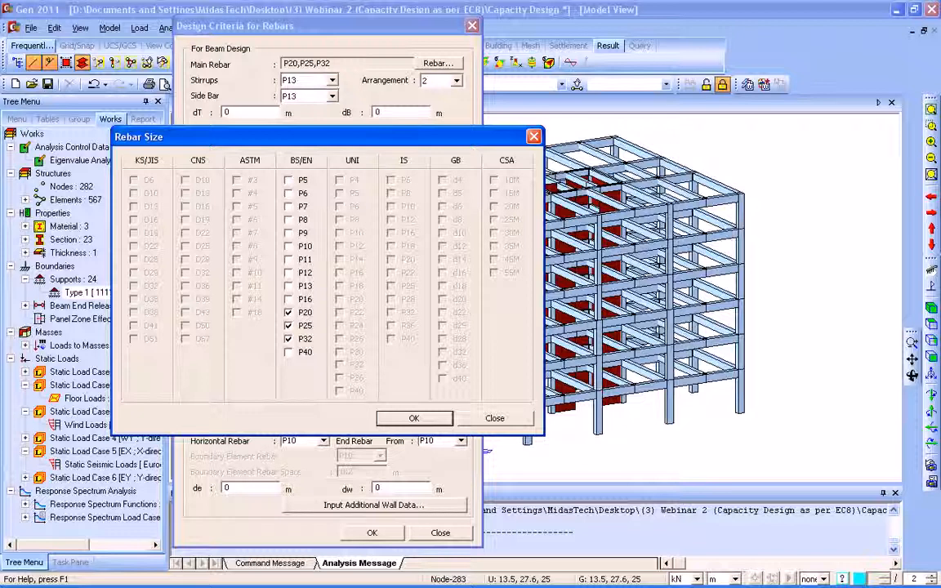
key("Escape")
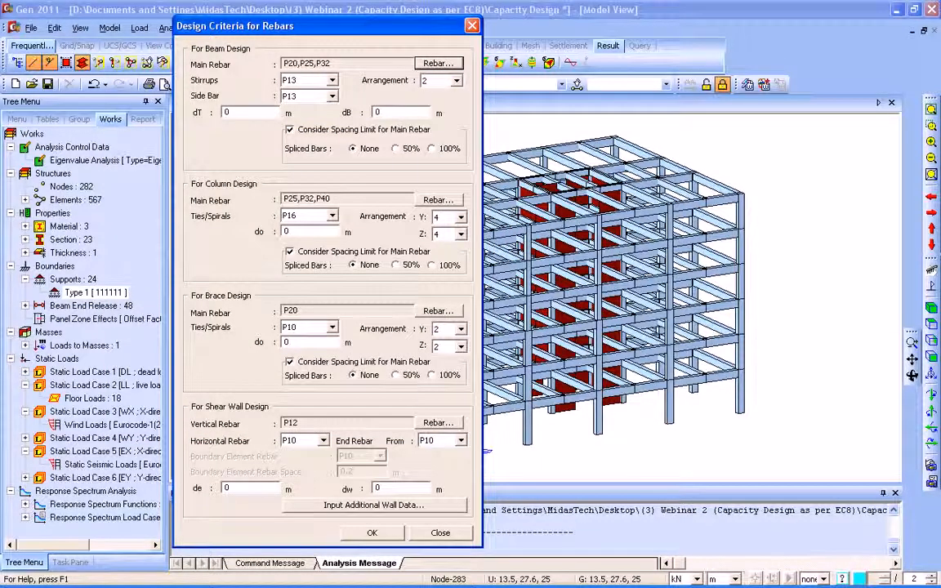
left_click(439, 200)
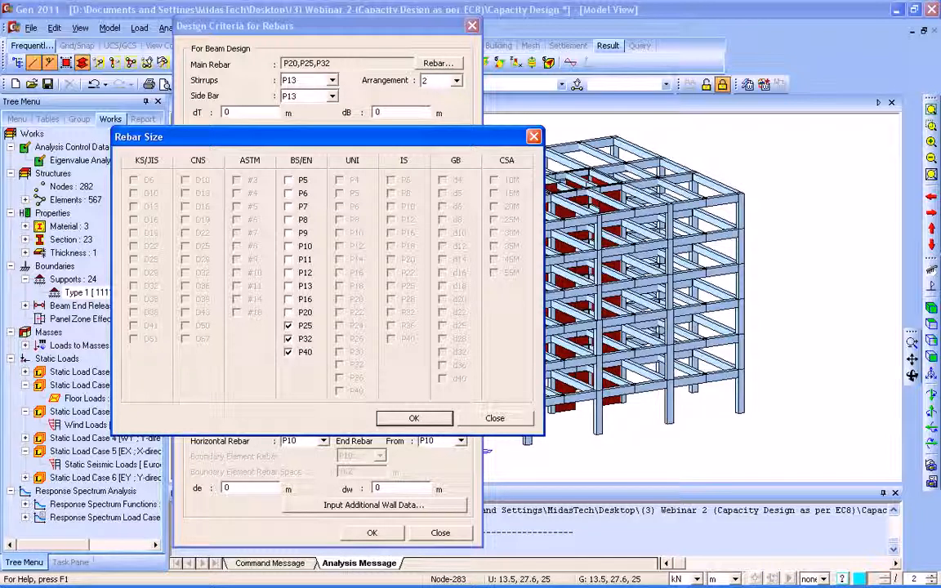
key("Return")
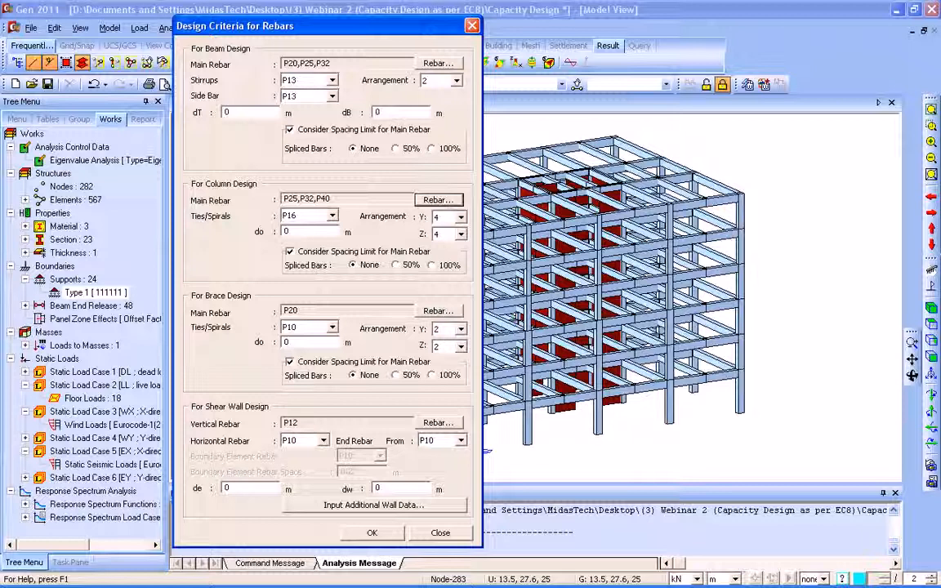
key("Escape")
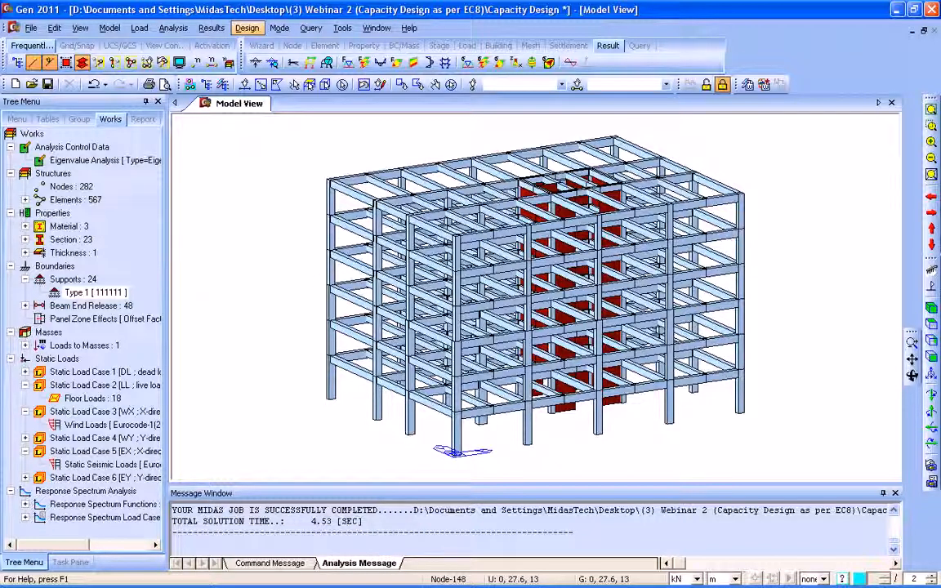
Run the Ductile Design for RC strong column-weak beam and minimize the column and beam design result windows
left_click(247, 27)
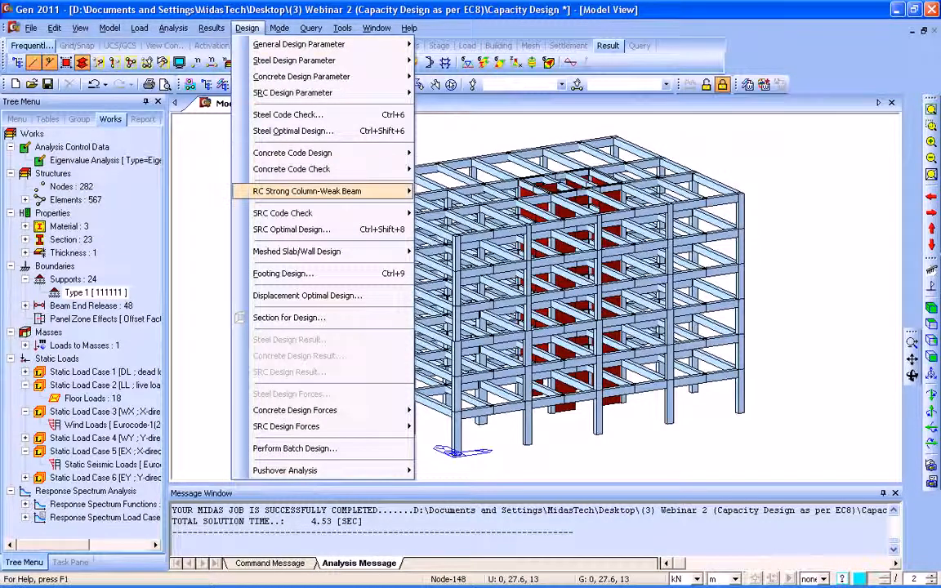
mouse_move(319, 191)
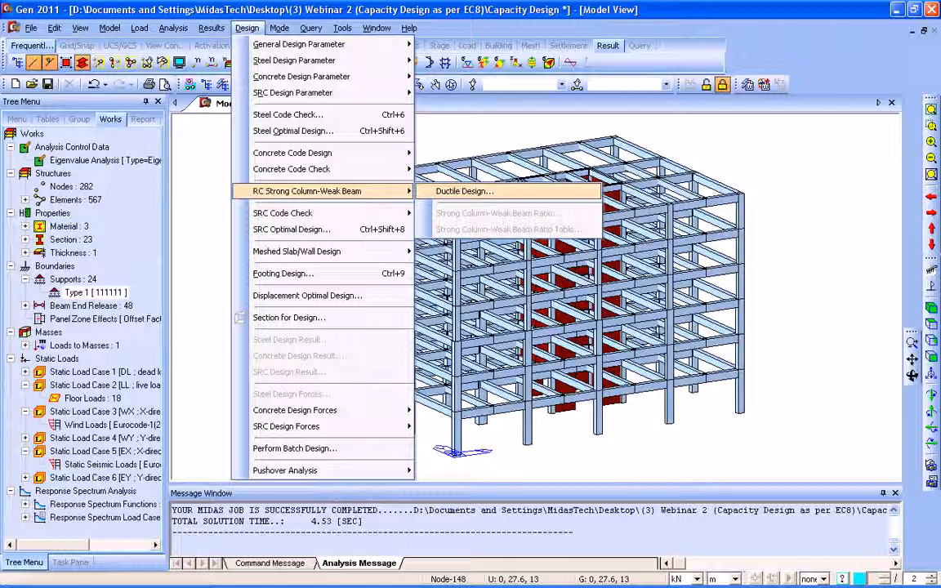
left_click(465, 191)
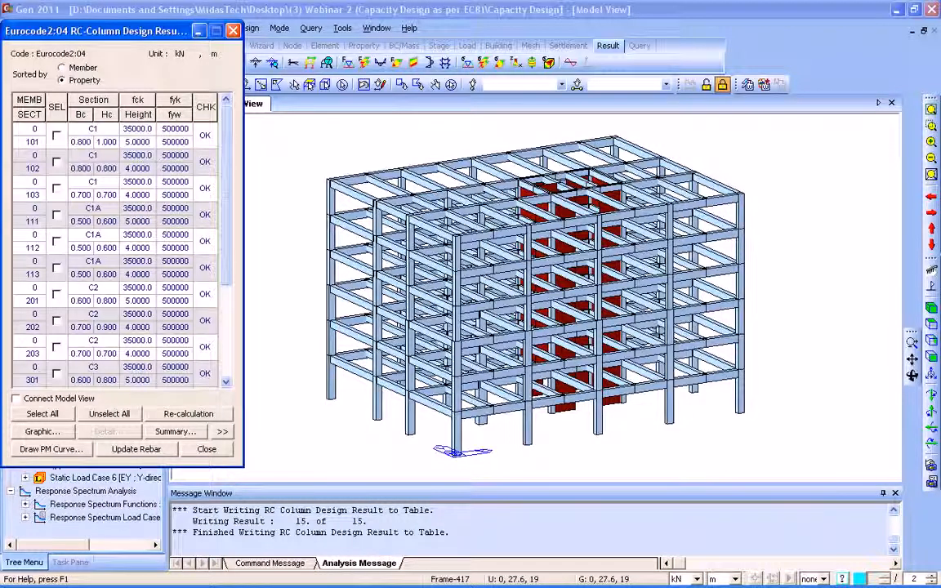
left_click(199, 31)
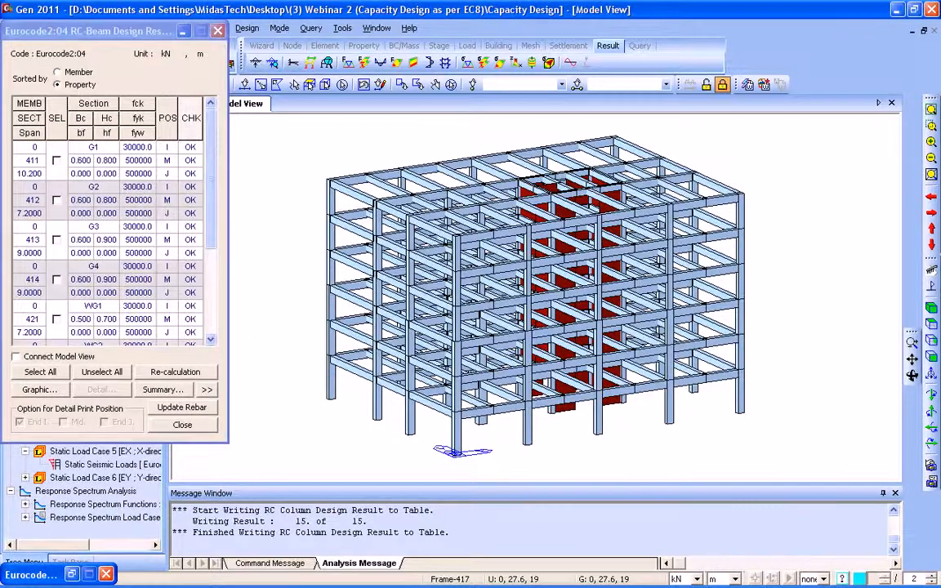
left_click(183, 31)
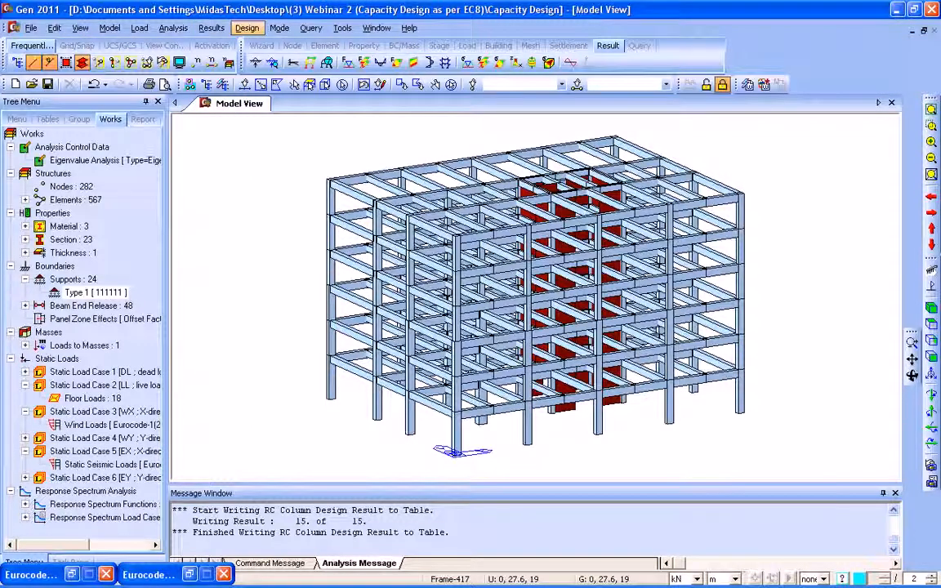
Display the strong column-weak beam ratios on the model for all capacity ratios, with values and legend
left_click(246, 27)
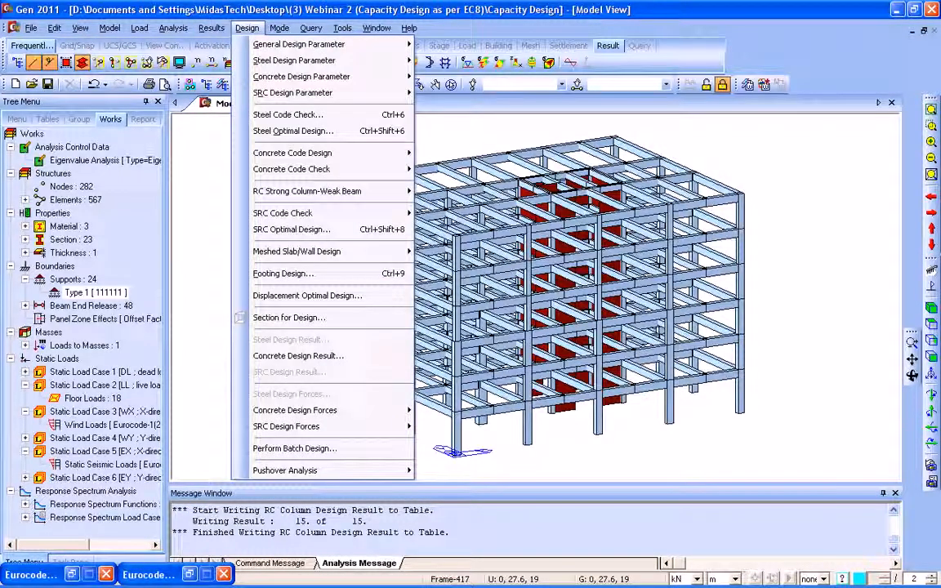
mouse_move(292, 153)
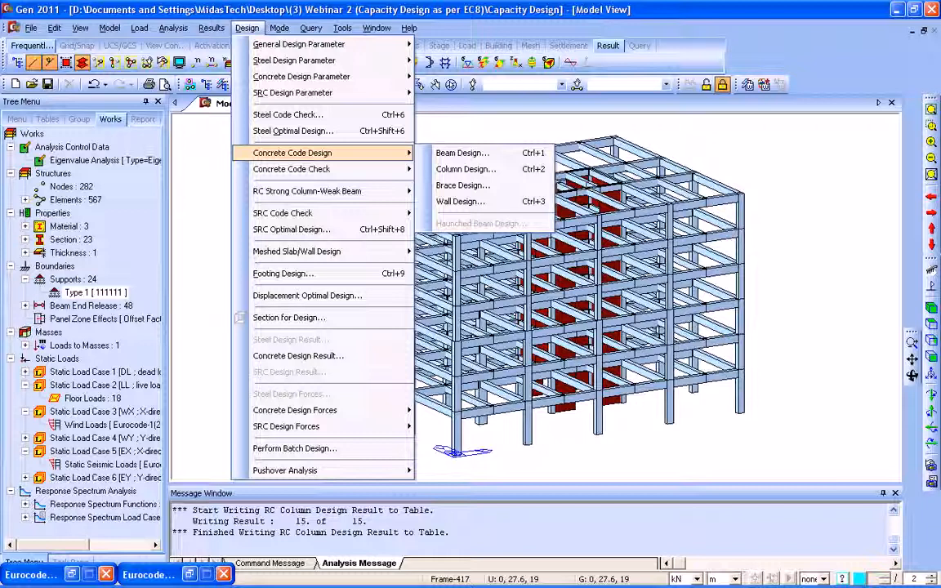
mouse_move(307, 191)
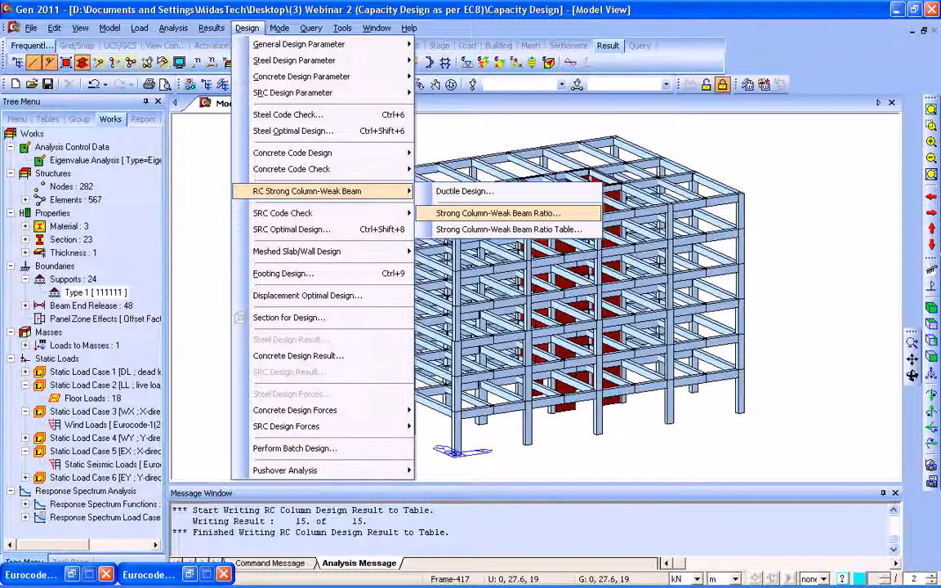
left_click(498, 212)
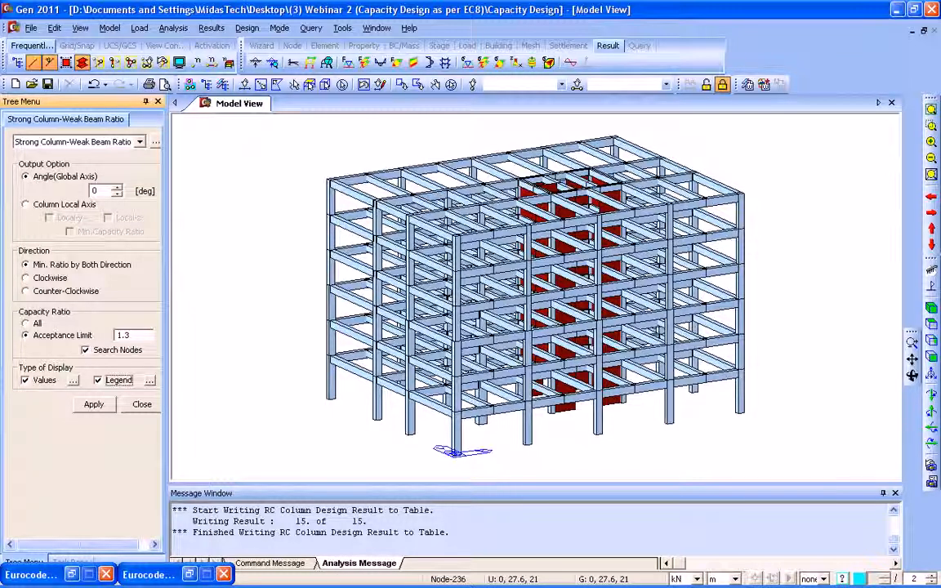
left_click(131, 335)
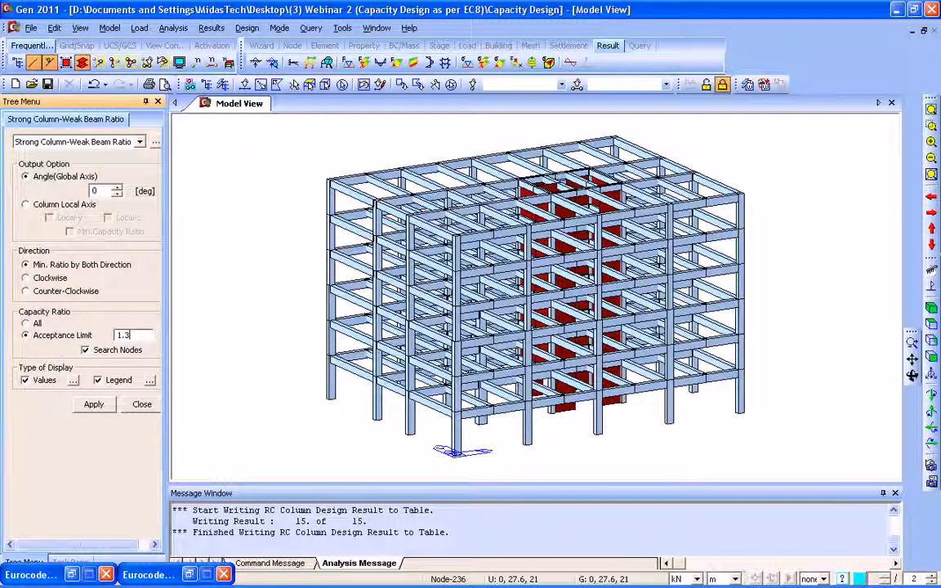
left_click(27, 324)
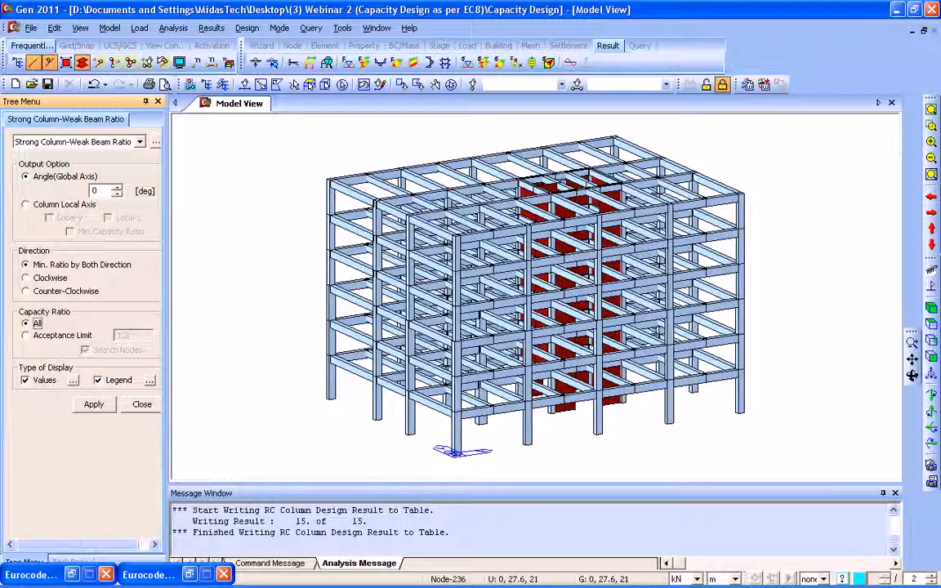
left_click(94, 405)
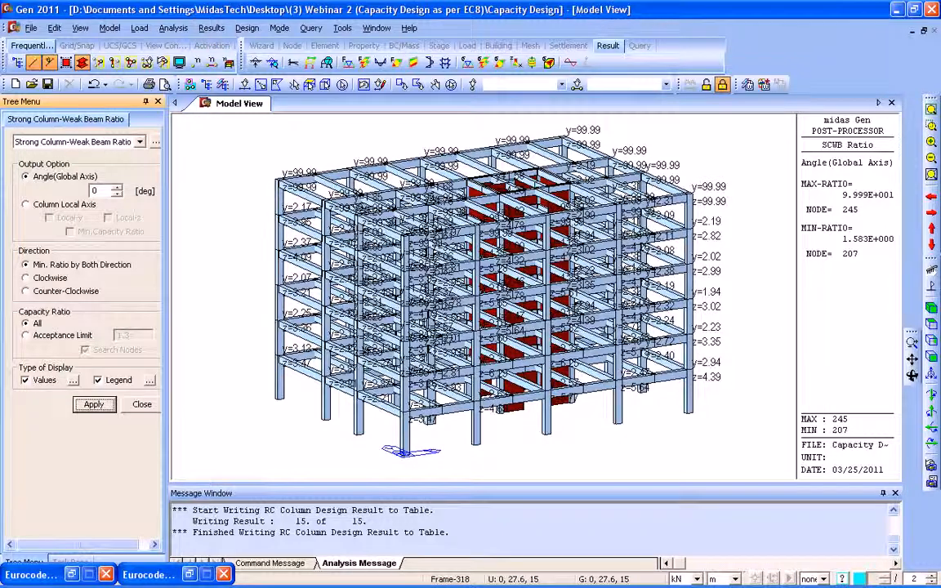
Examine the strong column-weak beam ratio table for the nodes, close it, and clear the ratio display from the model
left_click(247, 28)
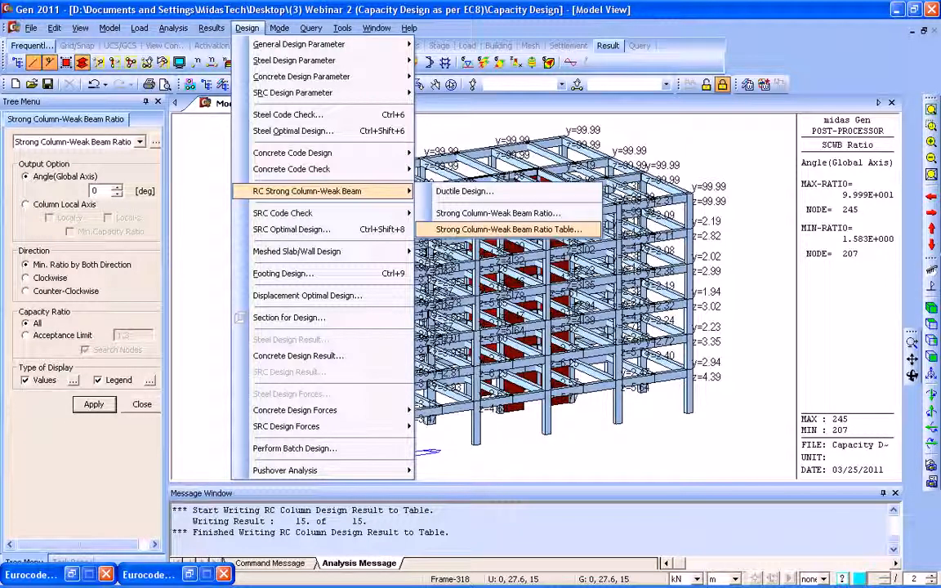
left_click(508, 230)
left_click(477, 399)
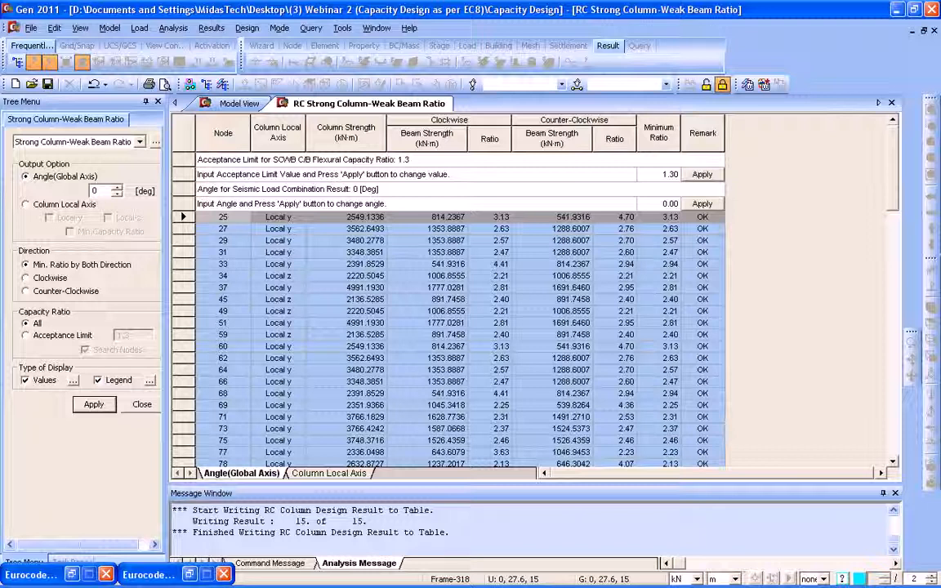
left_click(553, 229)
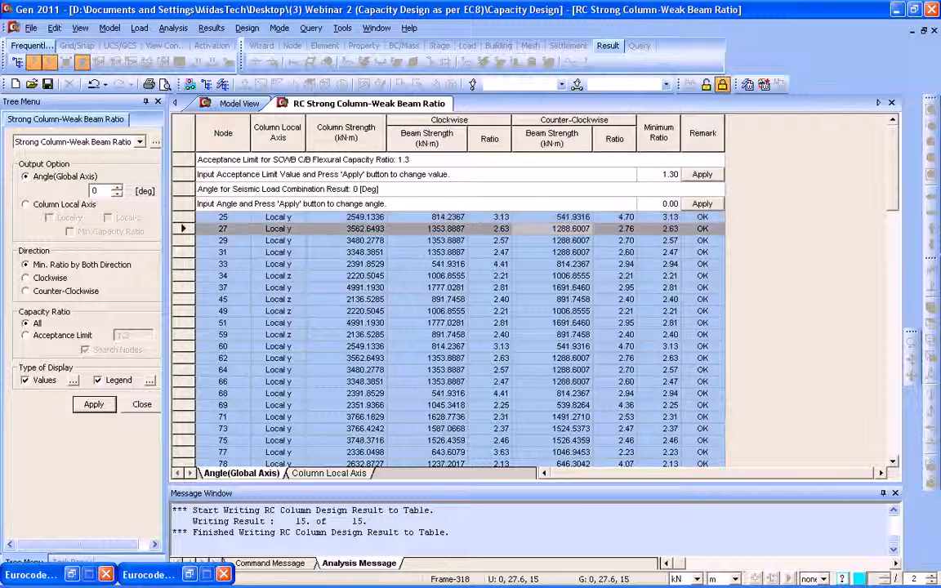
scroll(553, 229, "down", 7)
scroll(553, 229, "up", 7)
scroll(804, 245, "down", 20)
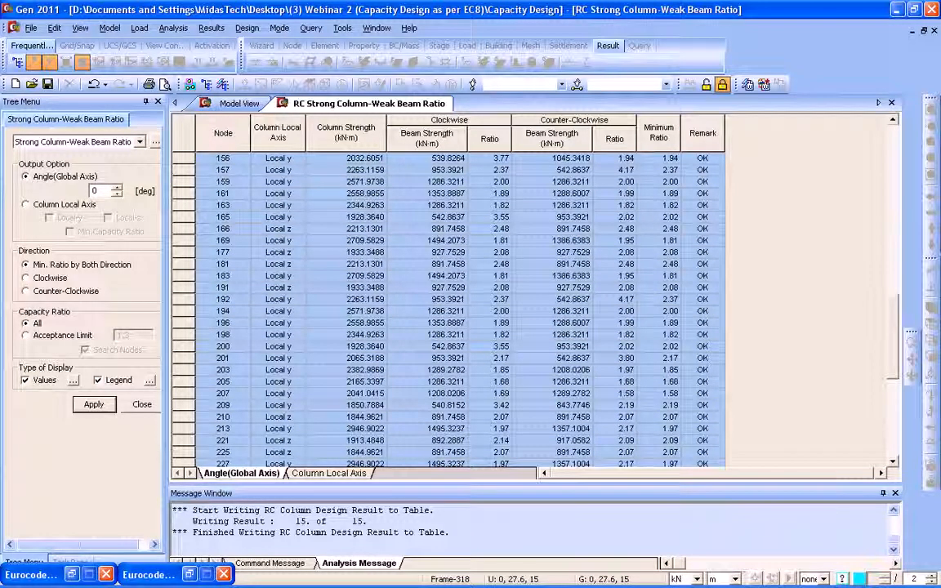
key("ctrl+F4")
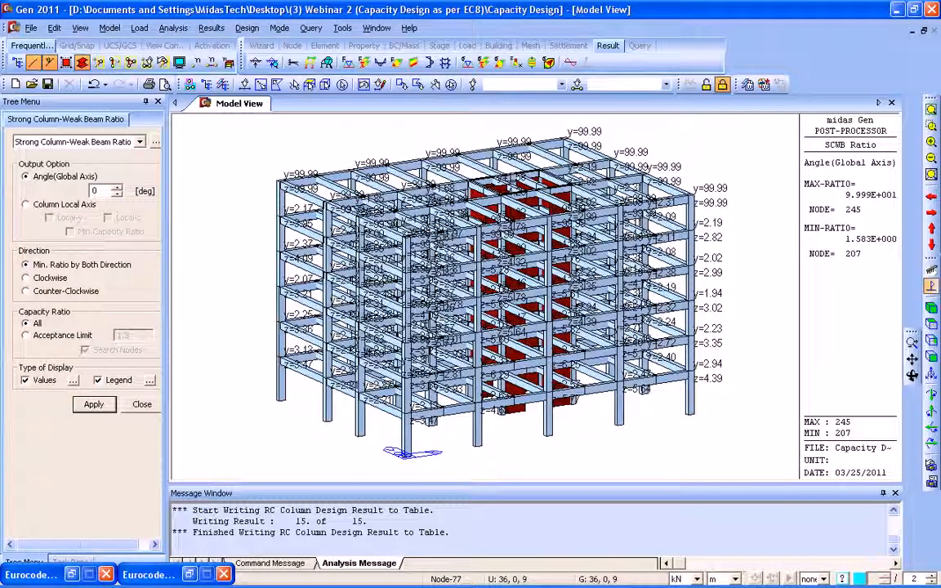
left_click(932, 286)
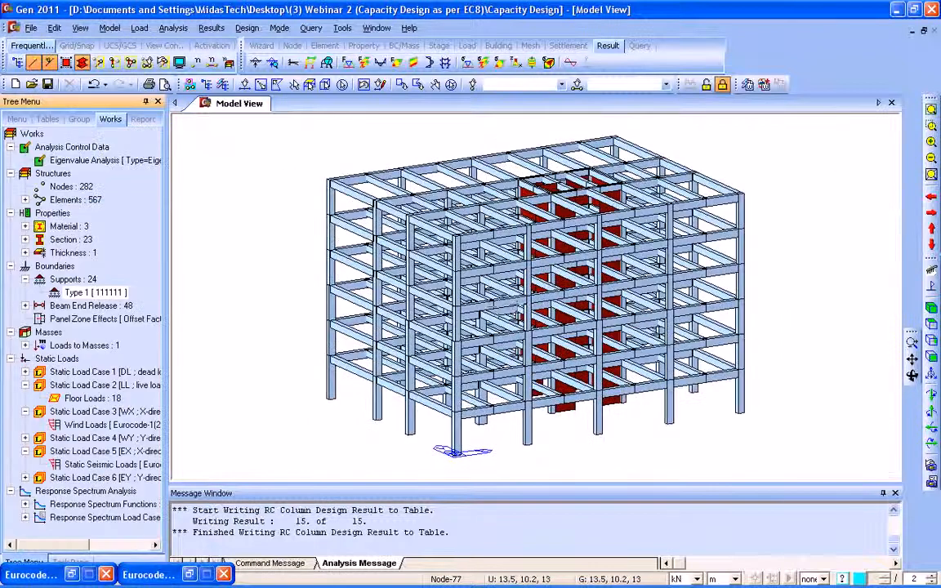
Restore the column and beam design result windows, sort the beam results by member, and open the detailed report for member 26
left_click(71, 575)
left_click(147, 574)
left_click_drag(123, 30, 208, 31)
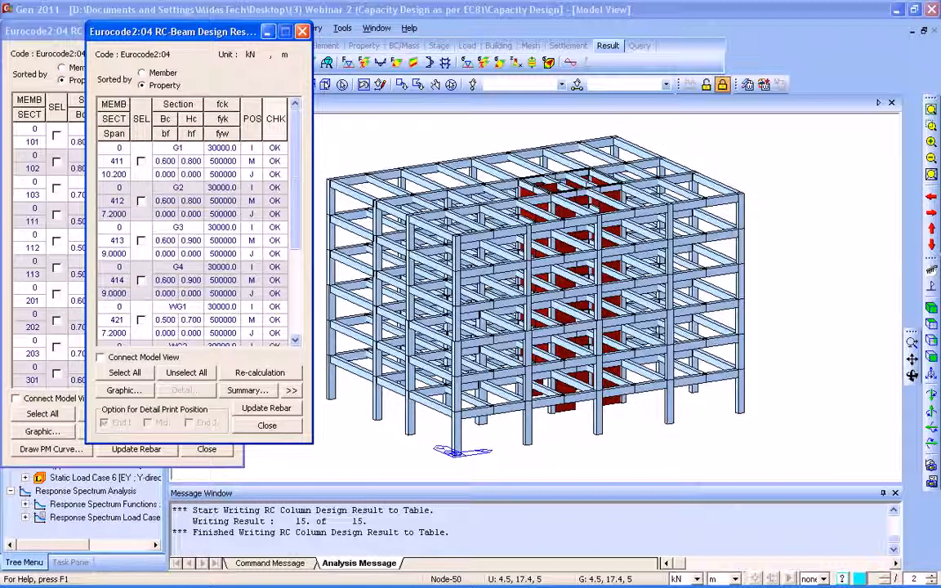
mouse_move(147, 31)
left_mouse_down()
mouse_move(342, 34)
mouse_move(240, 12)
mouse_move(144, 35)
left_mouse_up()
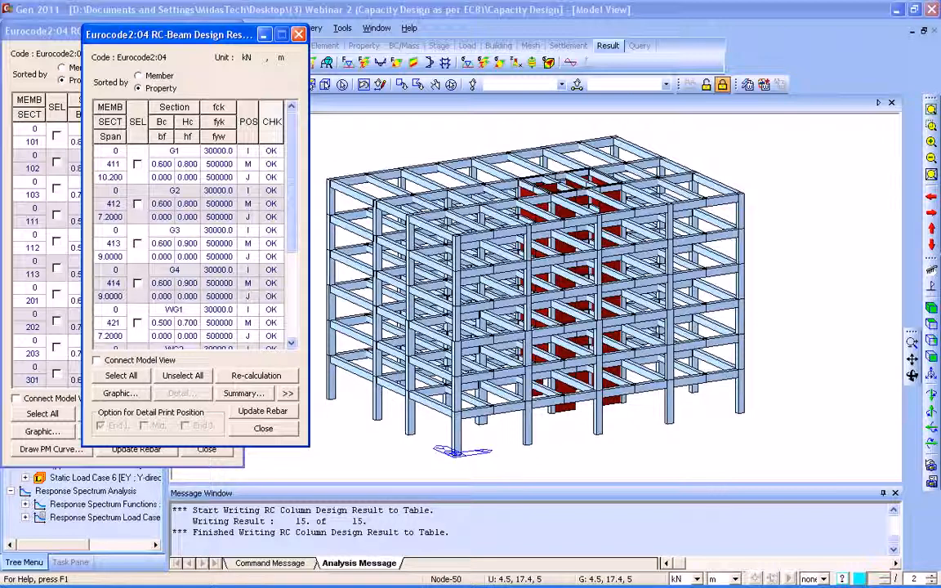
left_click(138, 76)
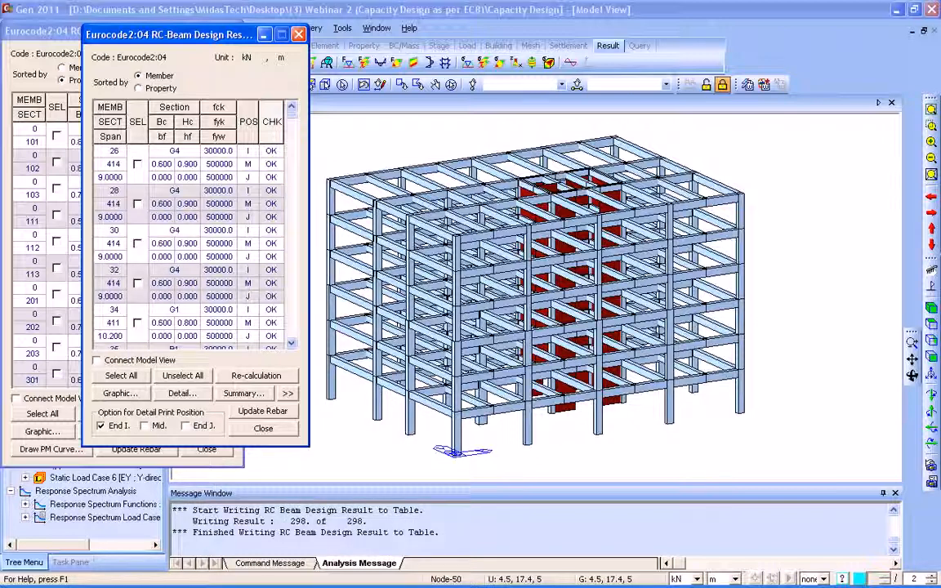
left_click(137, 163)
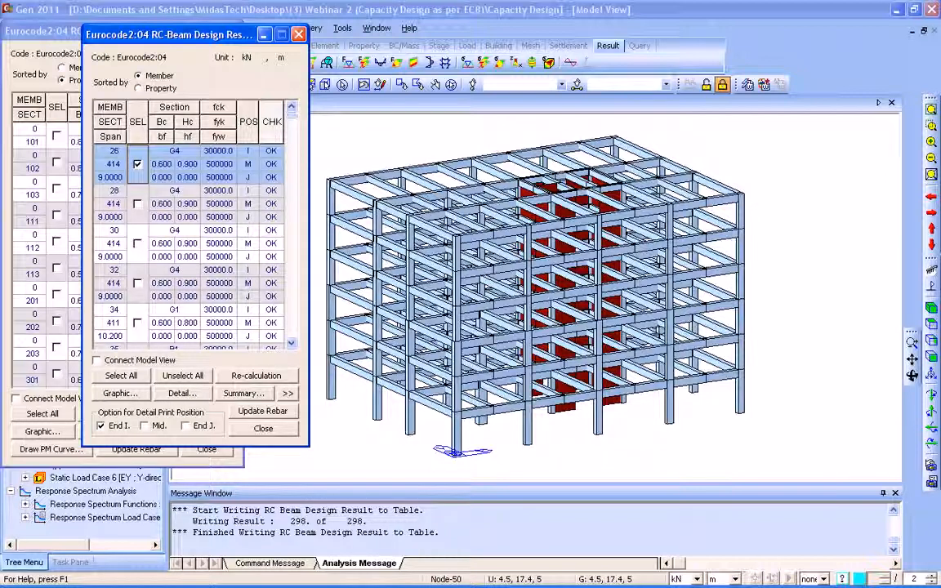
left_click(182, 393)
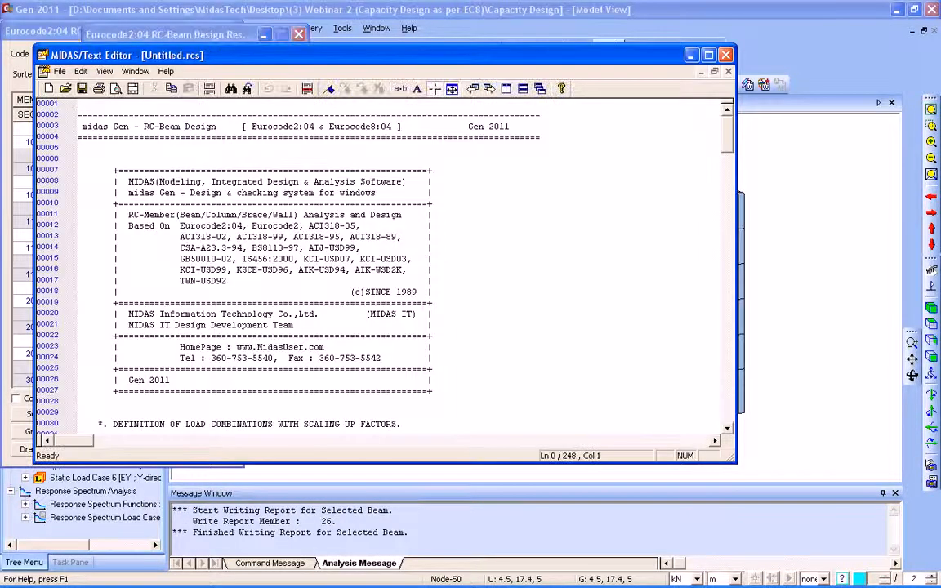
Search the beam report for "special pro", highlight the Special Provisions For Seismic Design line, and close the report without saving
key("ctrl+f")
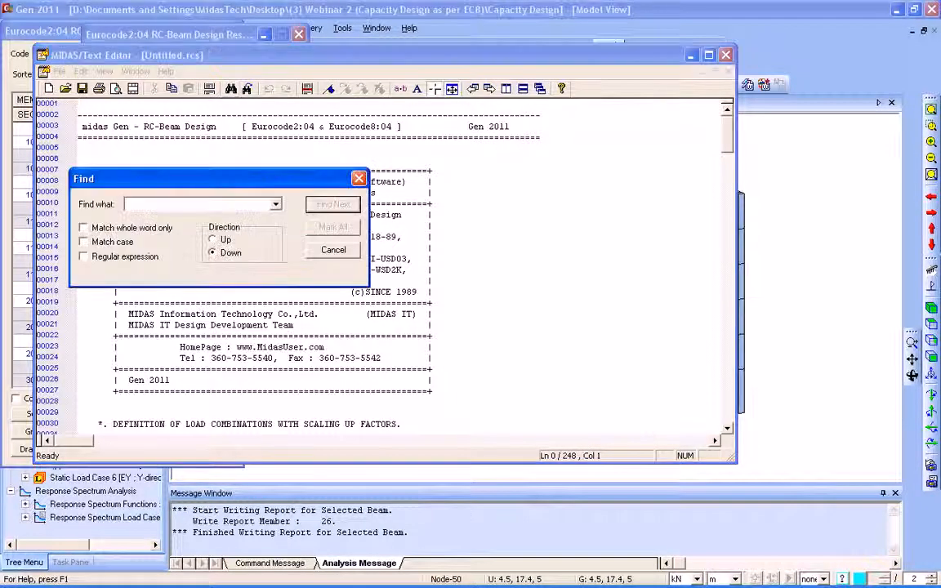
type("cace")
key("BackSpace")
key("BackSpace")
type("ecial pro")
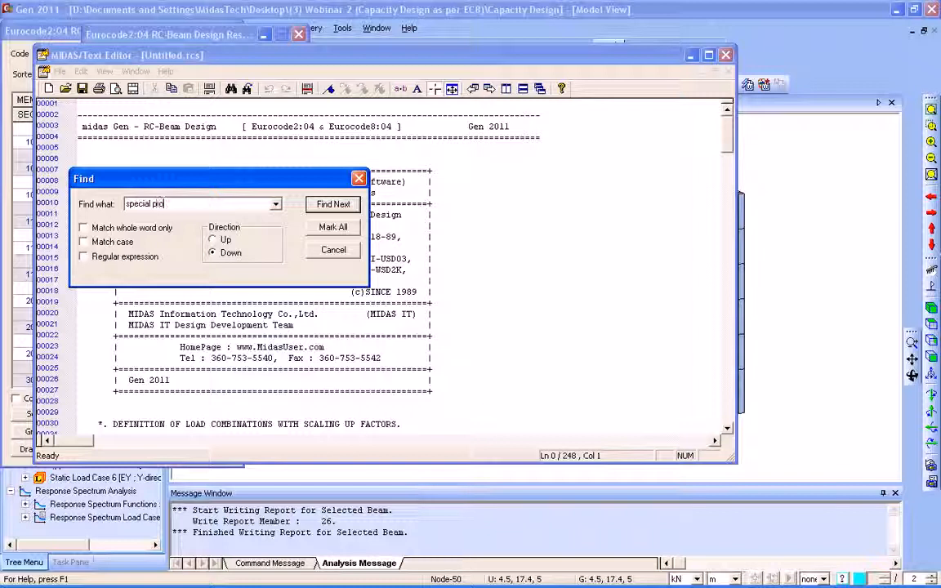
key("Return")
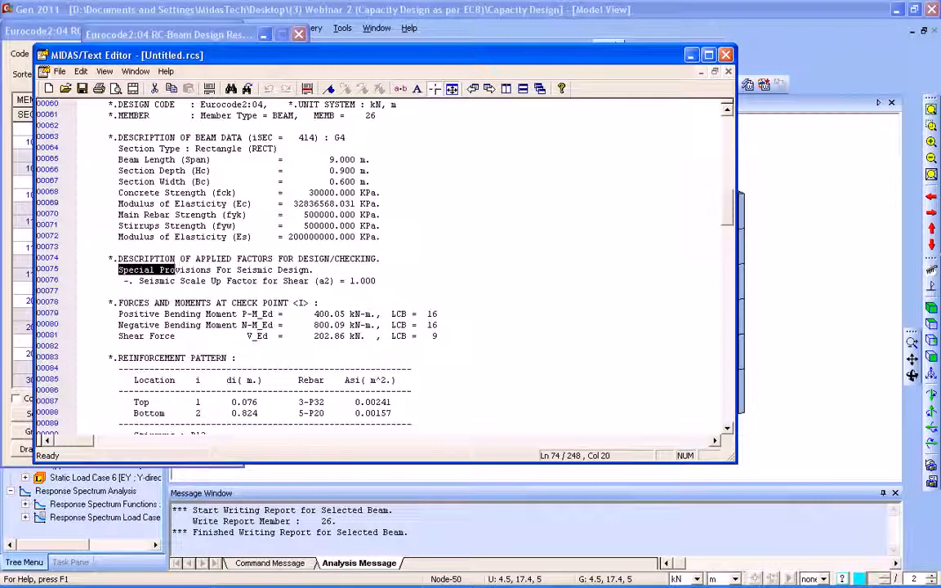
left_click(193, 271)
left_click_drag(118, 270, 349, 270)
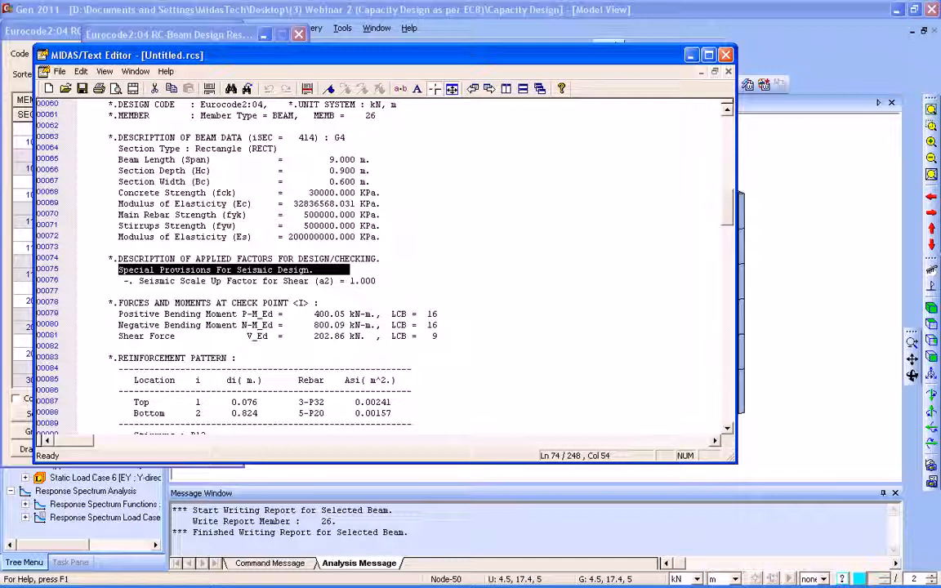
left_click(725, 56)
left_click(414, 281)
Sort the RC column design results by member and open the detailed report for column member 1
left_click_drag(61, 31, 121, 39)
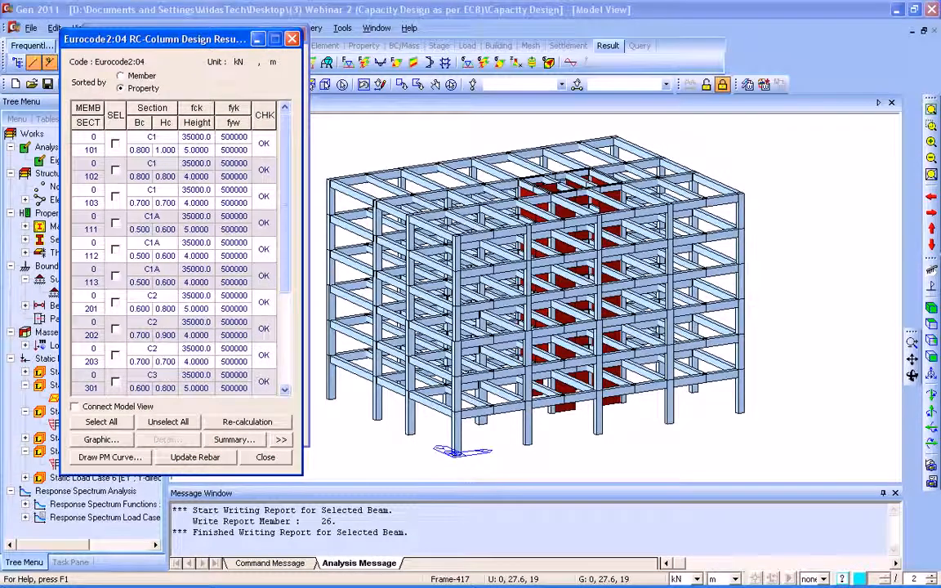
left_click(121, 76)
left_click(115, 144)
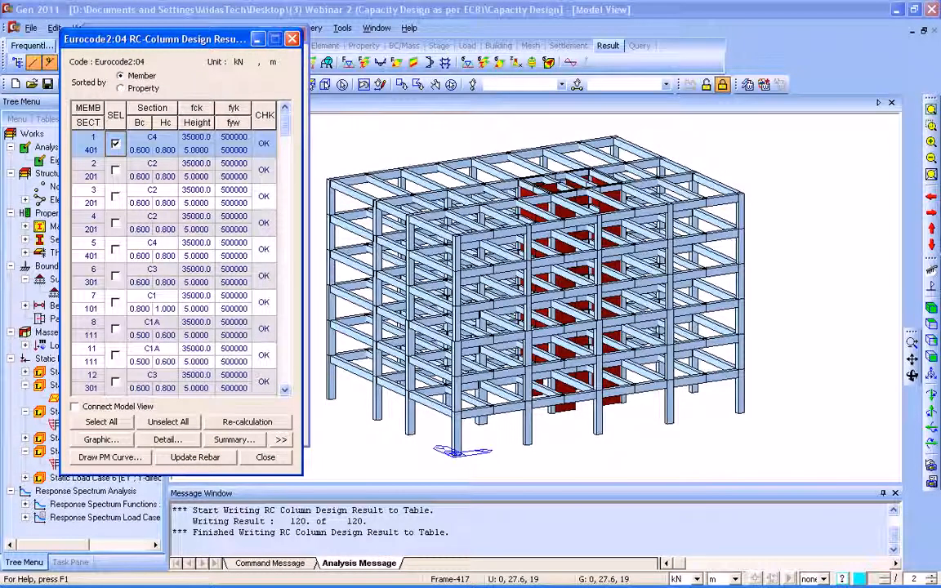
left_click(166, 440)
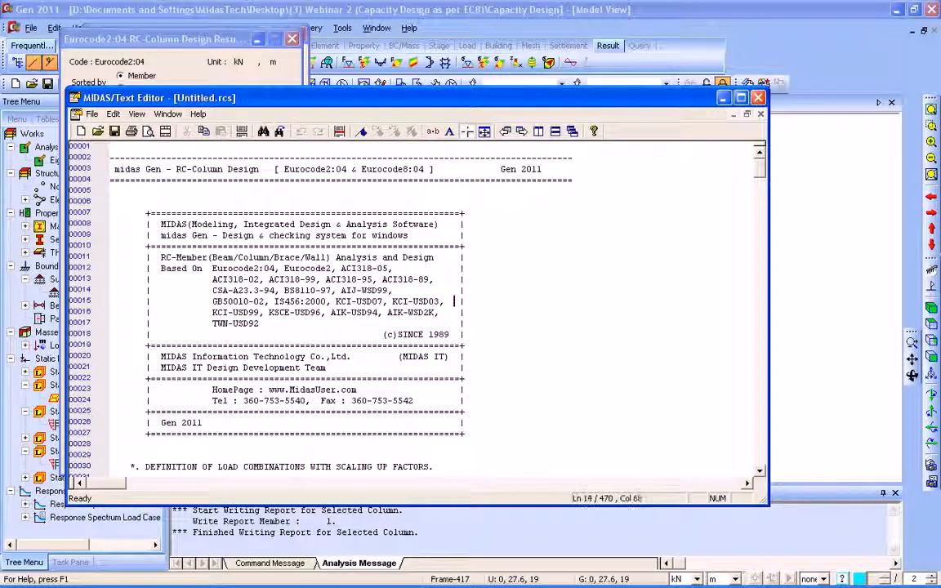
Examine the column report through to the ductile design moments, highlighting the y-direction block and its maximum moment expression
scroll(112, 444, "down", 8)
scroll(416, 311, "down", 5)
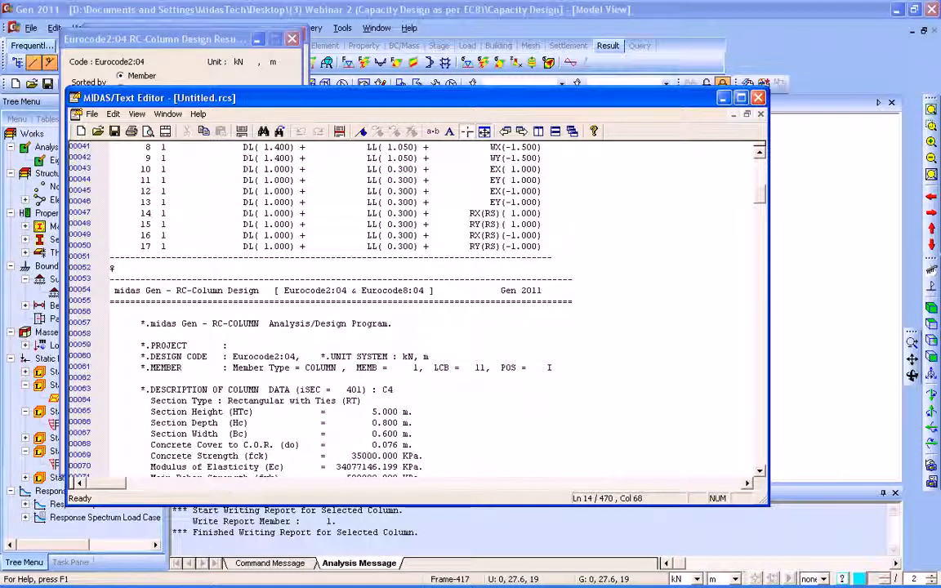
scroll(416, 311, "down", 1)
scroll(416, 311, "down", 18)
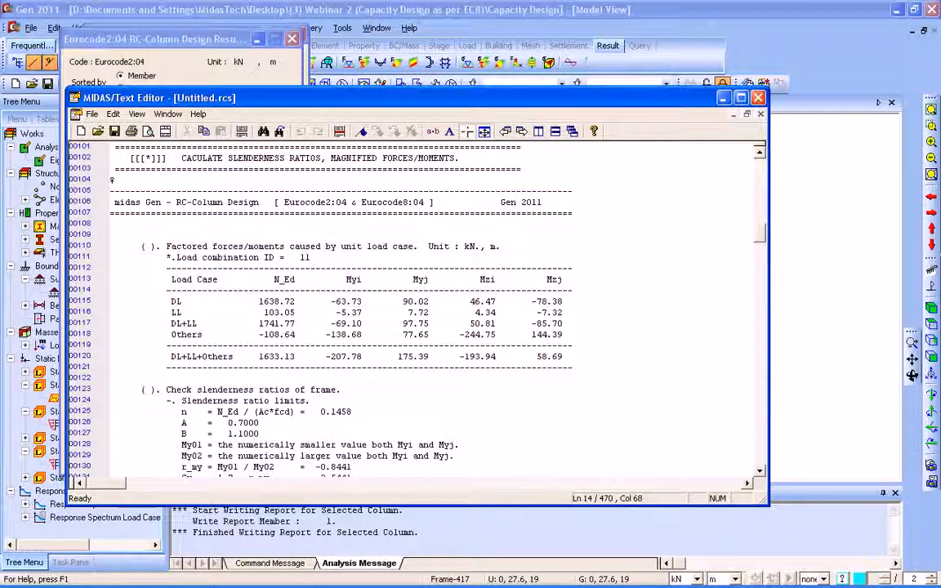
scroll(417, 310, "down", 4)
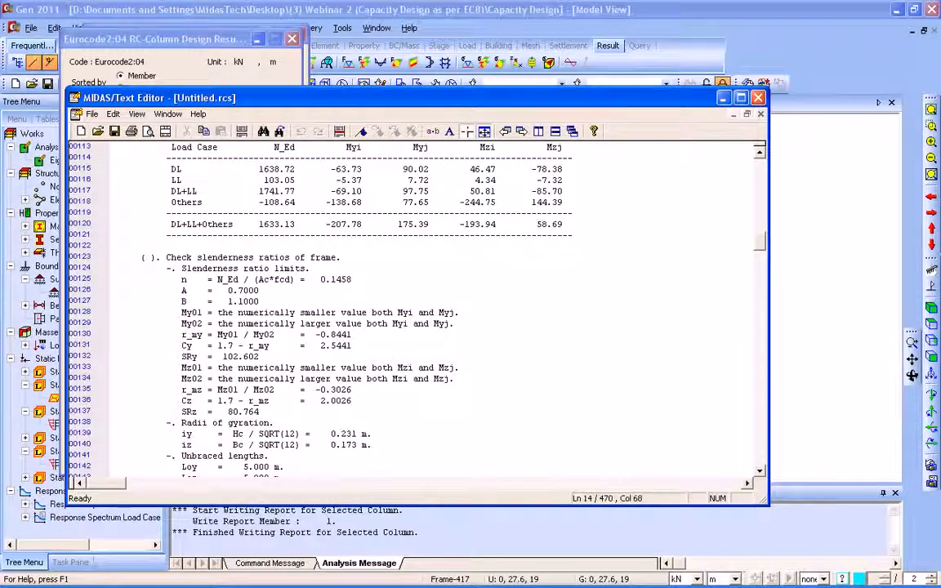
scroll(417, 310, "down", 15)
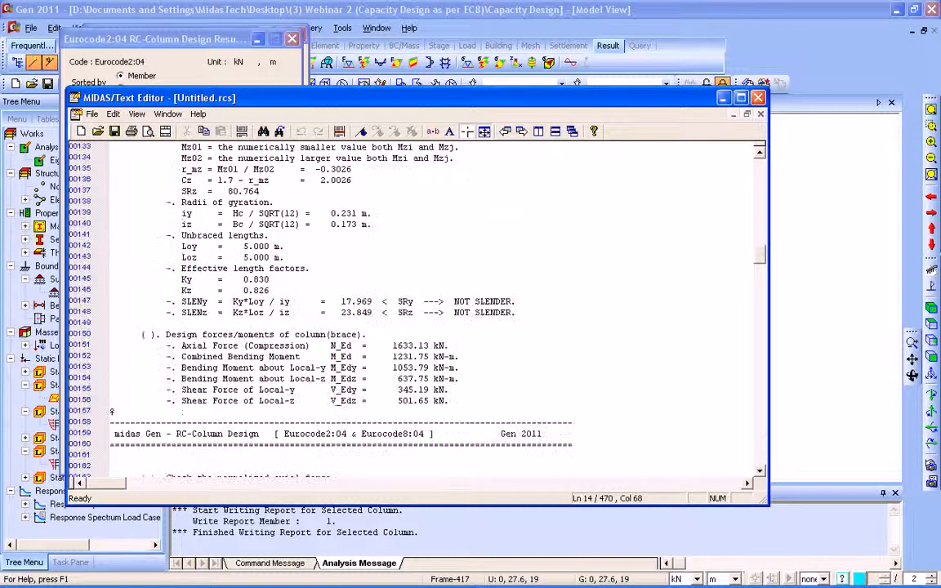
scroll(417, 310, "down", 3)
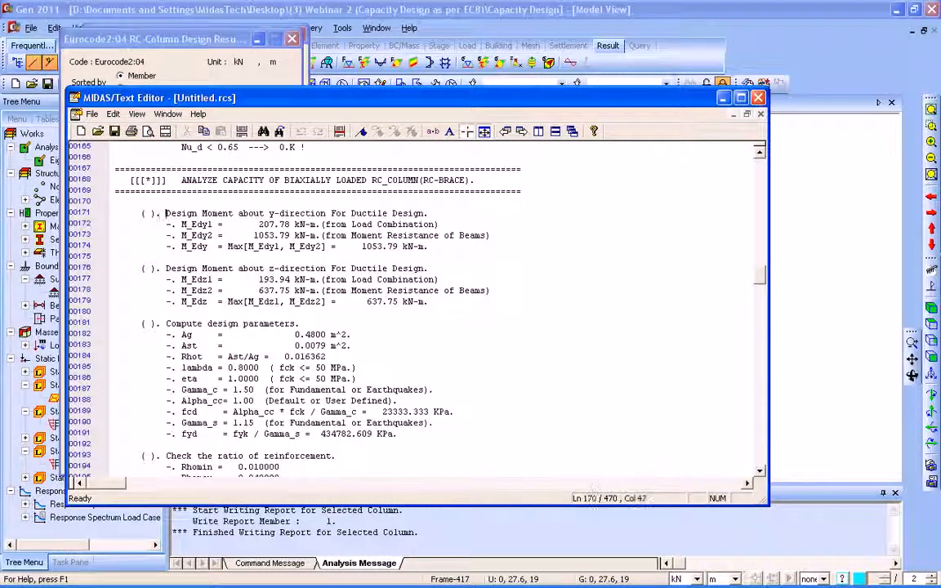
left_click_drag(166, 213, 512, 256)
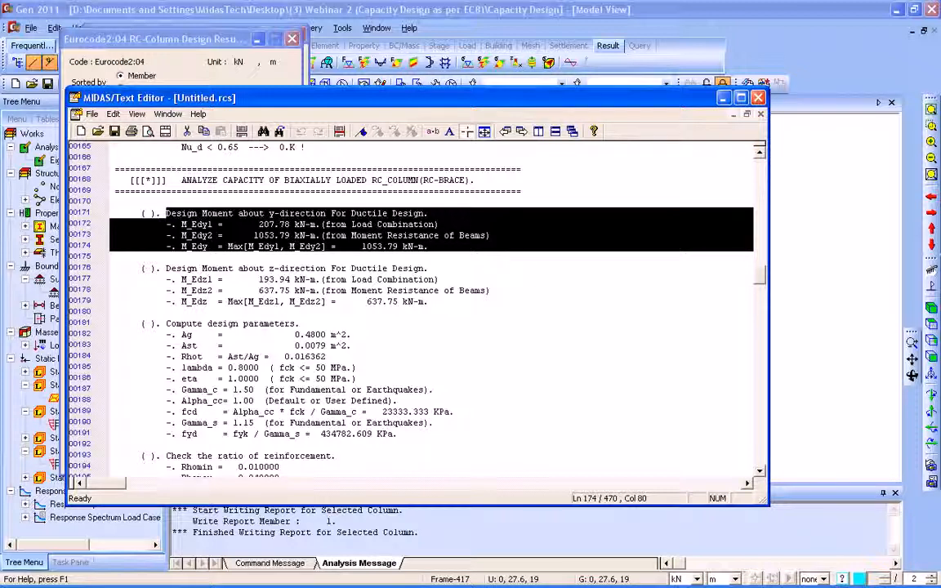
left_click(229, 246)
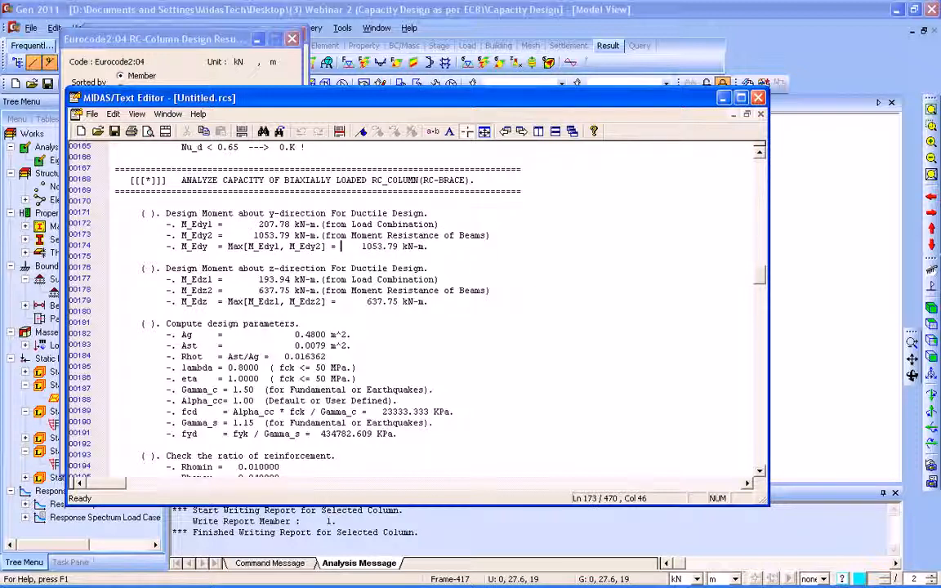
double_click(230, 245)
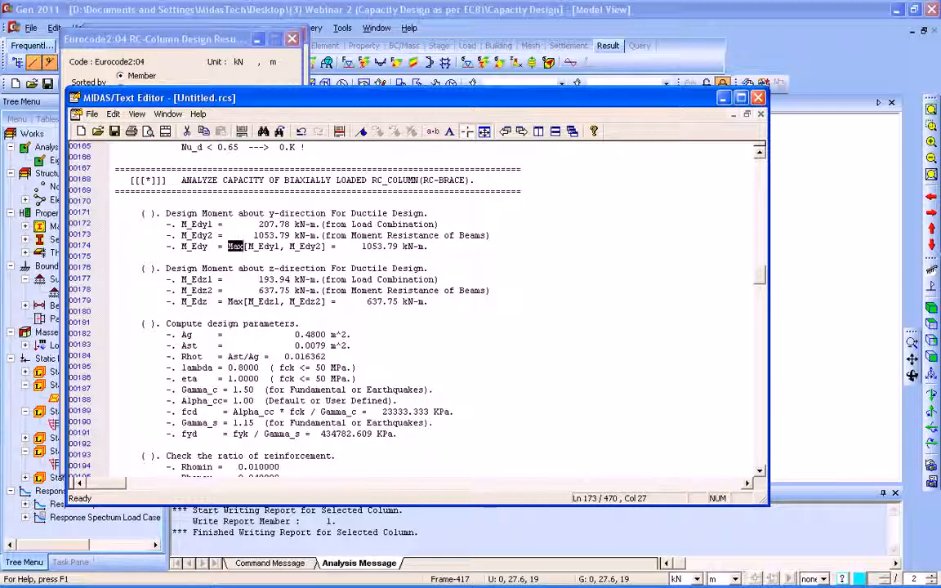
left_click_drag(362, 246, 433, 245)
left_click(361, 236)
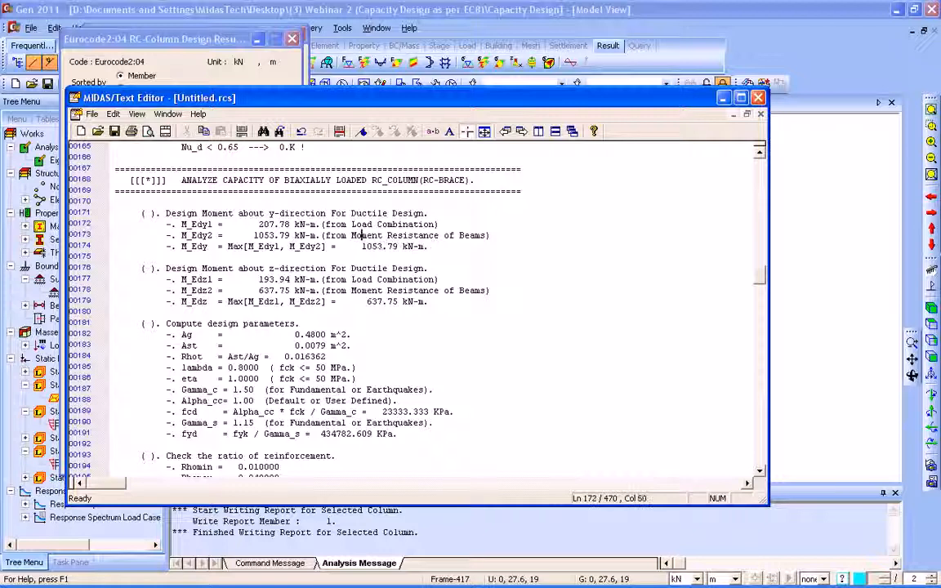
Look over the z-direction design moments and reinforcement ratio check, and close the temporary column report without saving
scroll(362, 235, "down", 1)
scroll(354, 192, "down", 1)
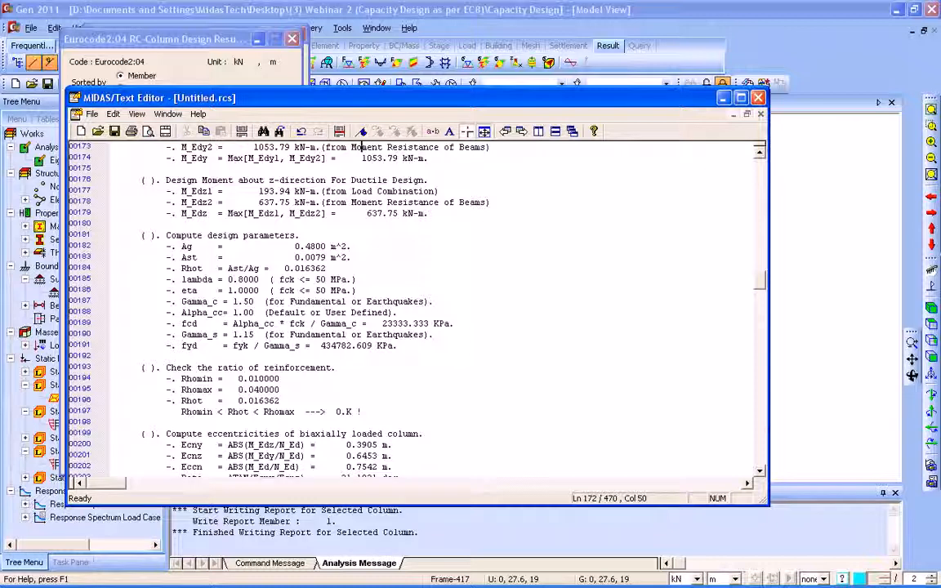
left_click(758, 97)
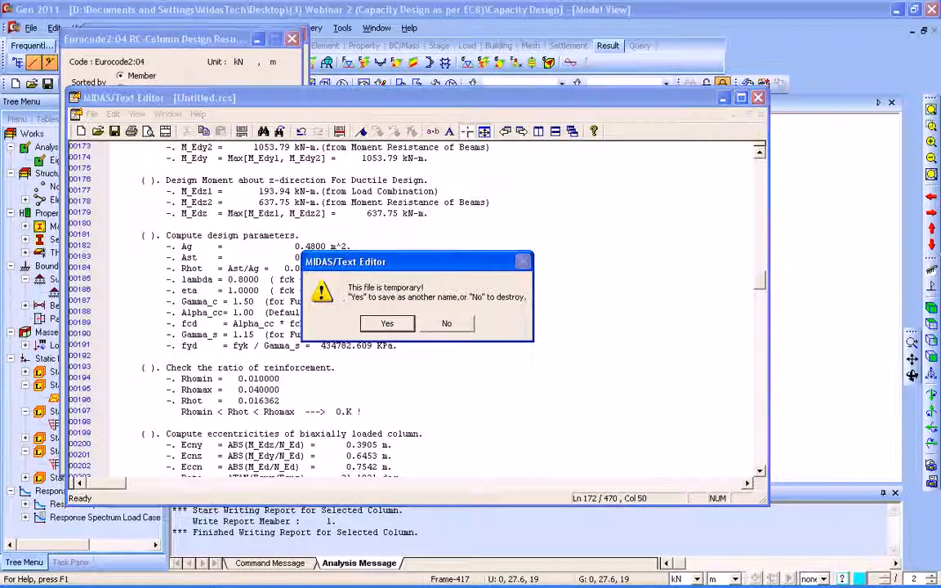
left_click(461, 323)
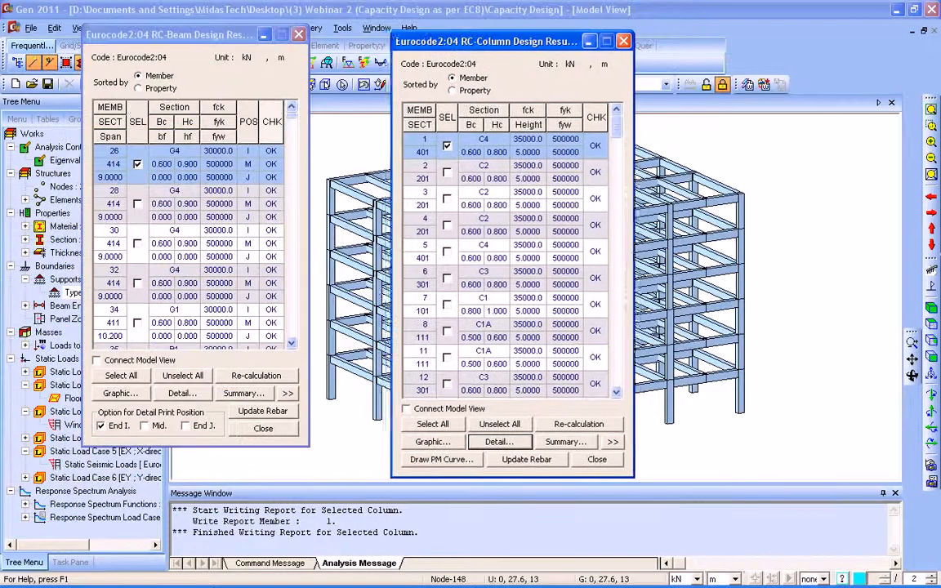
Sort the column and beam results by property, and update the rebar for all column sections
left_click_drag(413, 44, 410, 30)
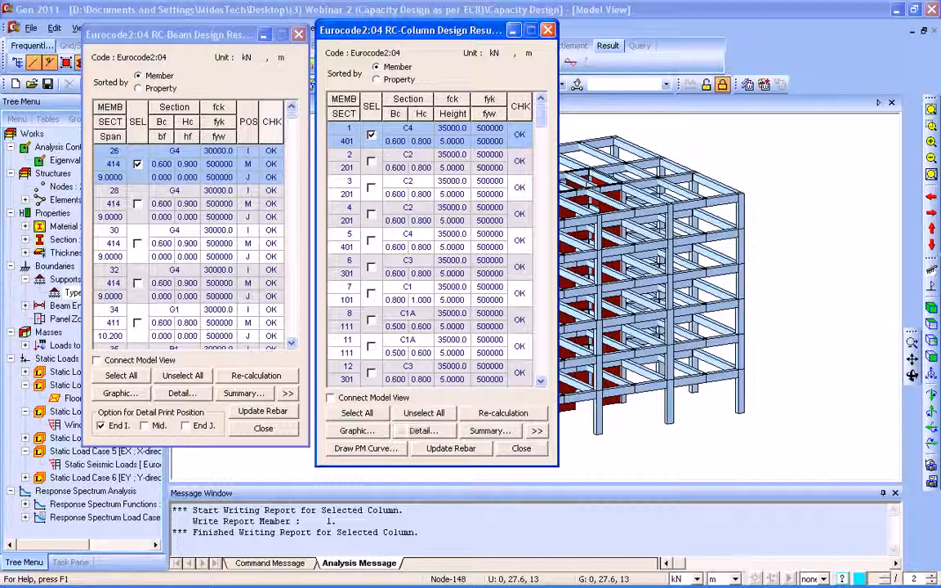
left_click(376, 79)
left_click(138, 89)
left_click(357, 412)
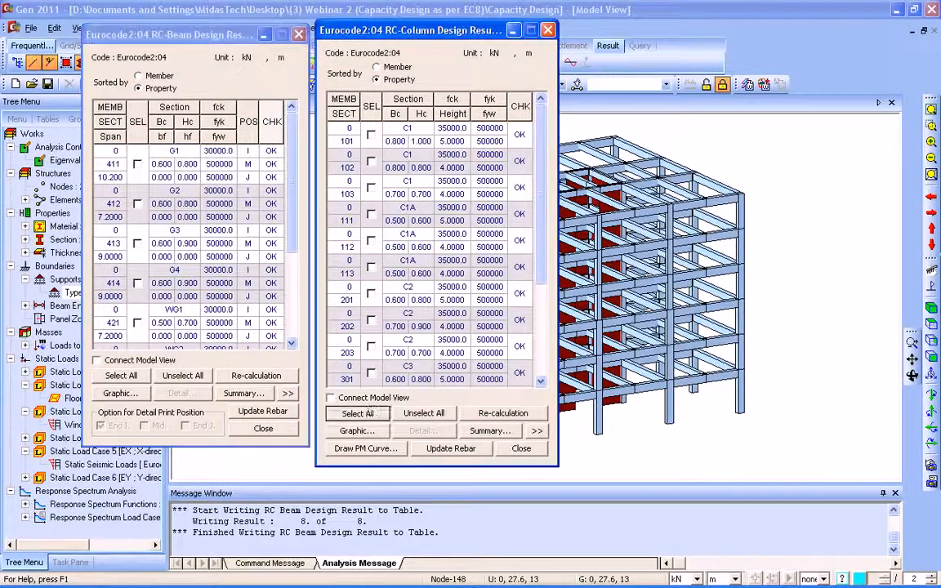
left_click(450, 449)
left_click(437, 270)
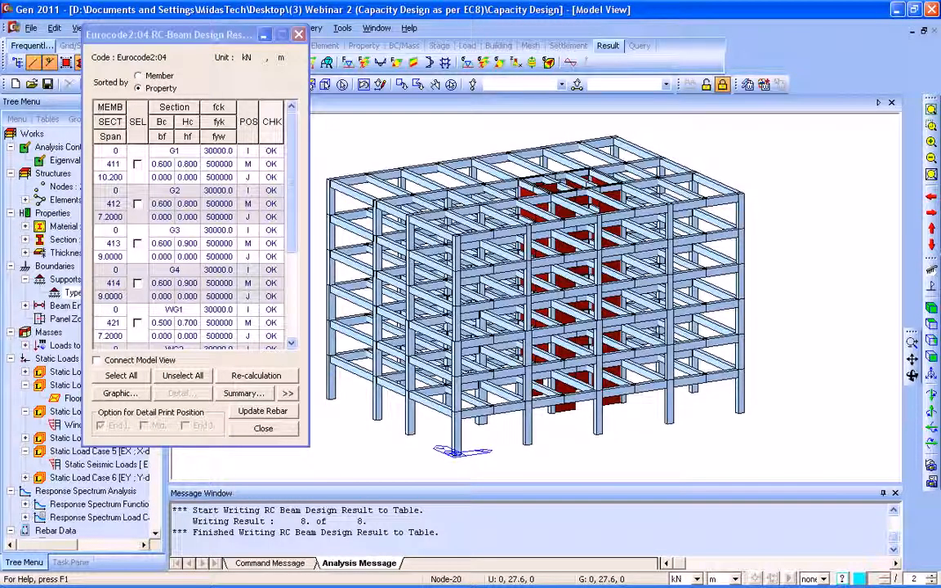
Select all beam sections in the beam design results and update their rebar, accepting the closing of the results
left_click(121, 375)
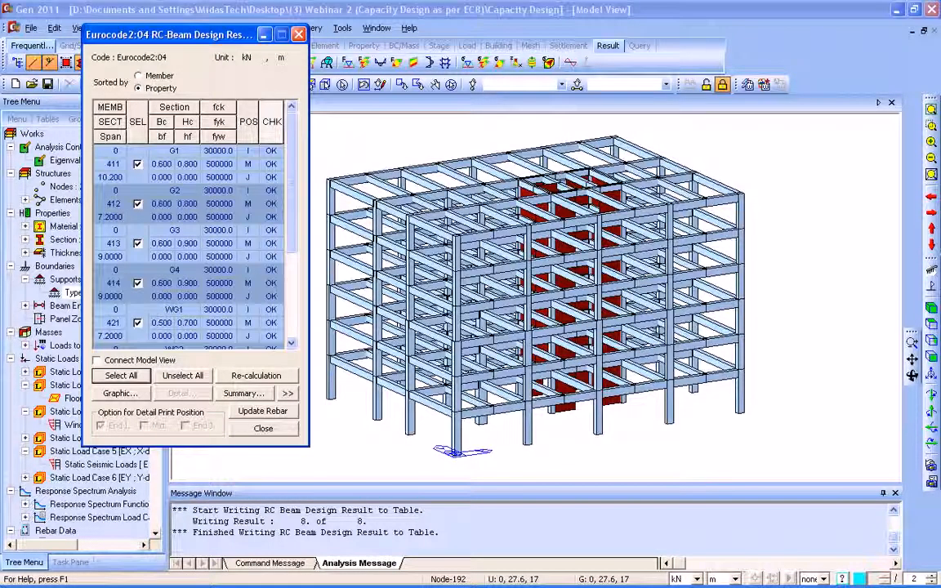
left_click(263, 411)
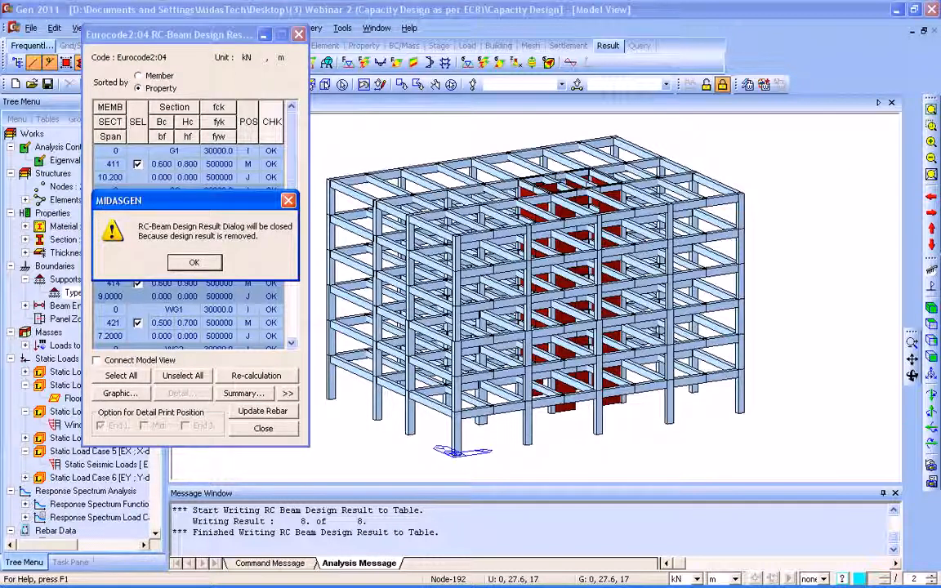
key("Return")
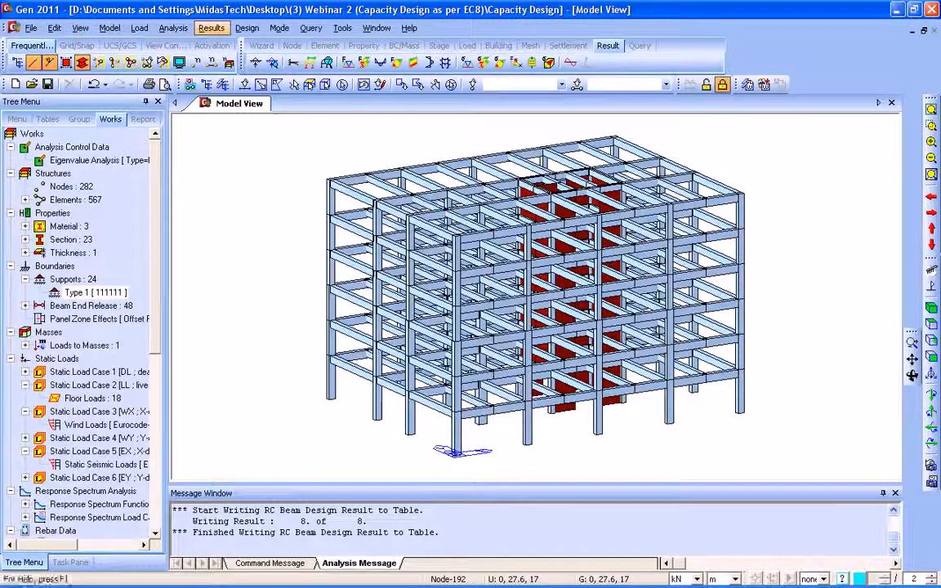
Run the concrete code design for the walls
left_click(211, 28)
mouse_move(246, 28)
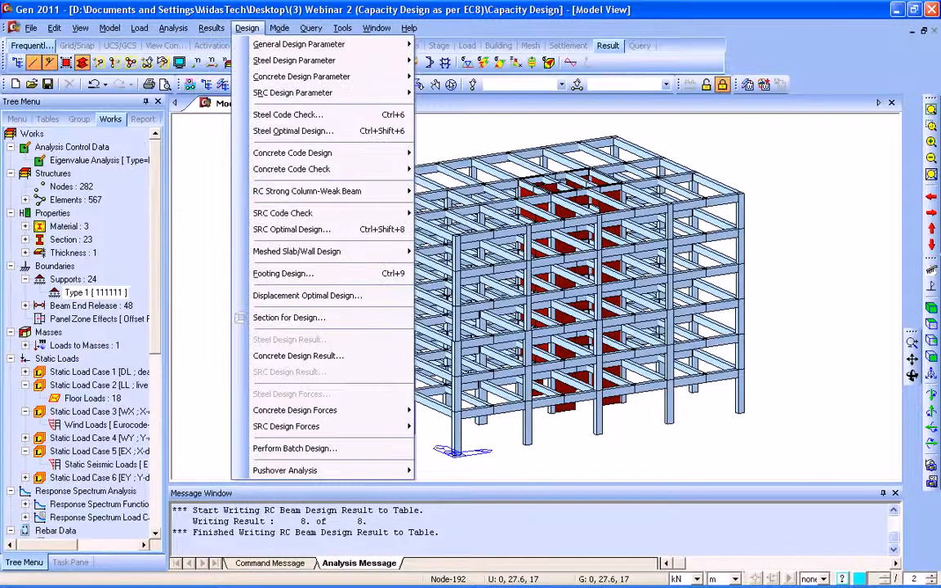
mouse_move(292, 153)
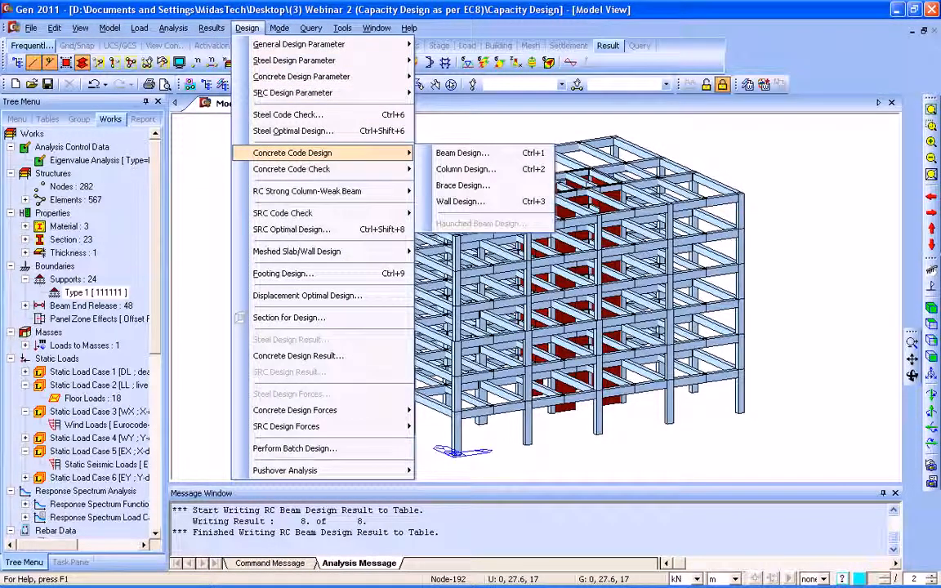
left_click(460, 201)
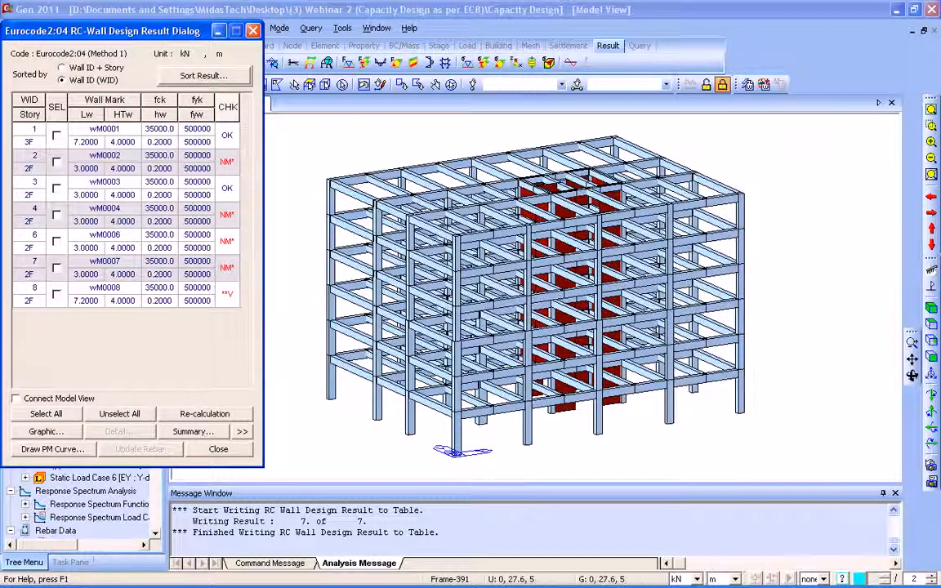
Sort the wall results by wall ID and story, and review the graphic design report of wall 1 at story 2F
left_click(62, 68)
left_click(56, 136)
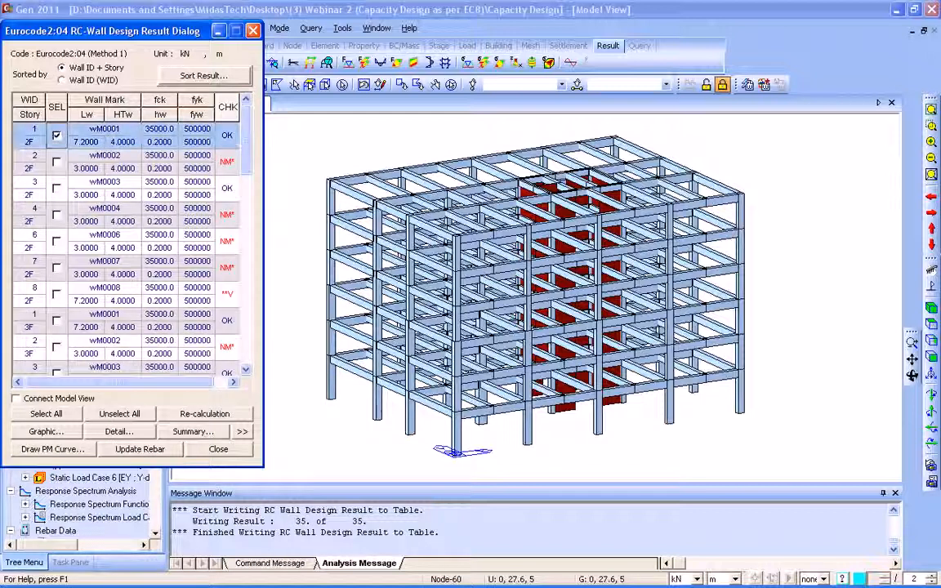
left_click(46, 431)
scroll(253, 237, "down", 10)
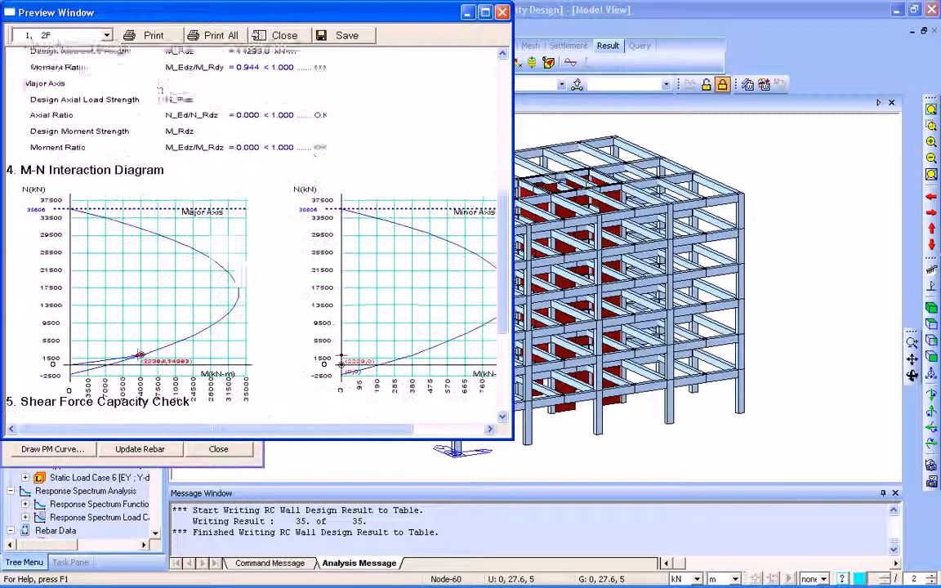
left_click(502, 13)
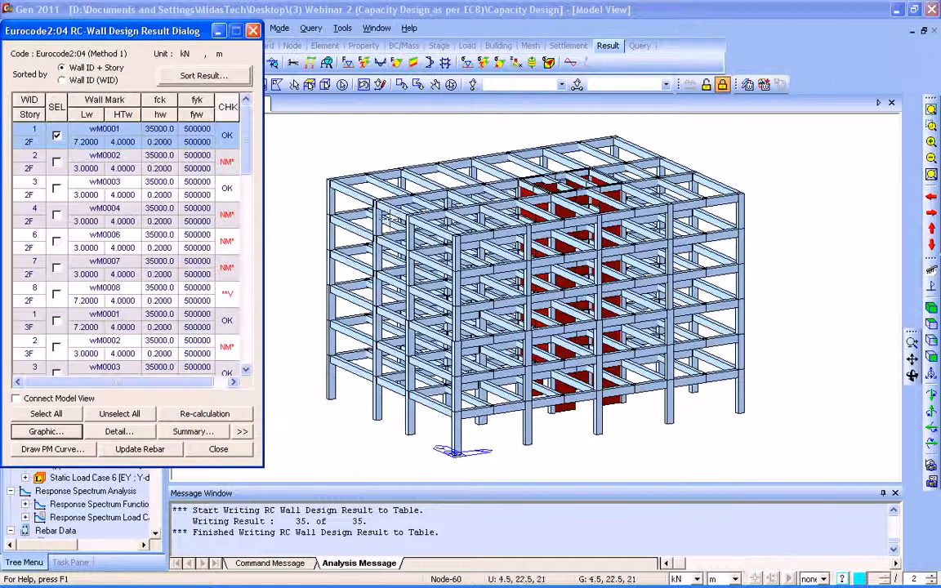
Look through the detailed report of wall 1 at 2F, discard the temporary file, and close the wall design results
left_click(119, 431)
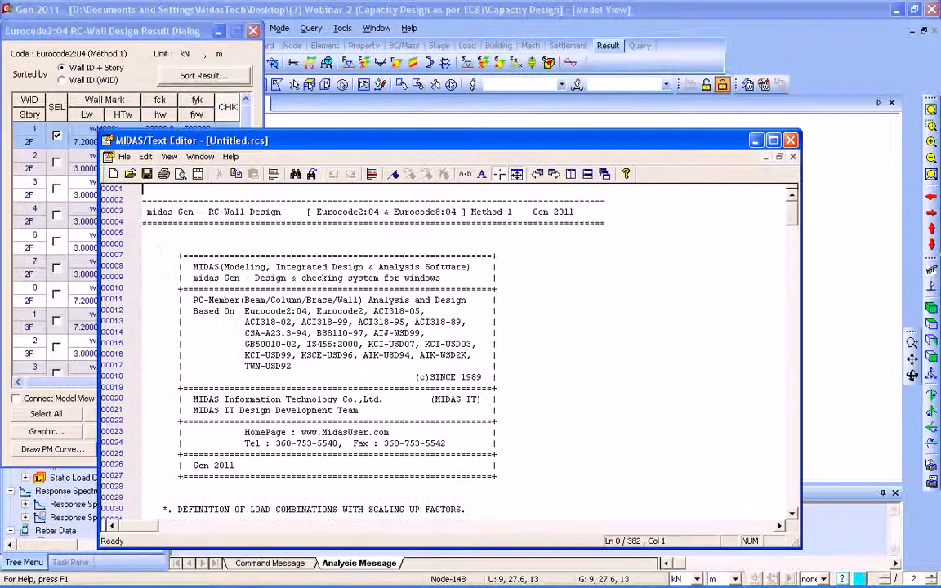
scroll(482, 288, "down", 20)
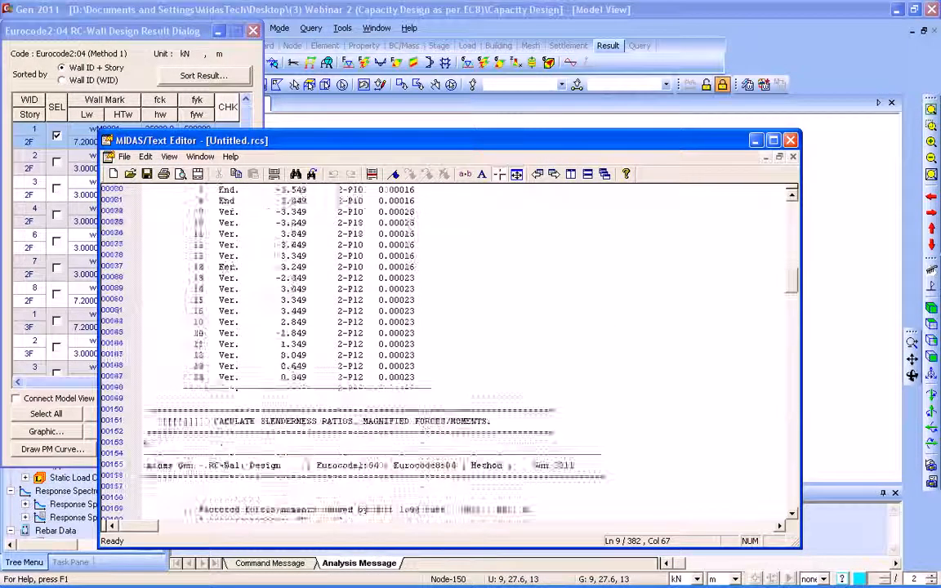
scroll(144, 464, "down", 18)
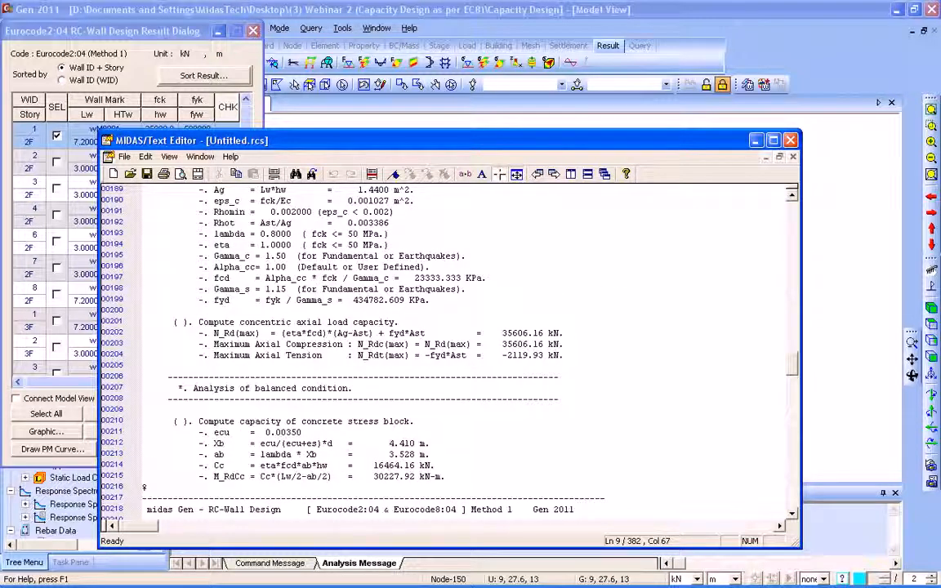
left_click(791, 140)
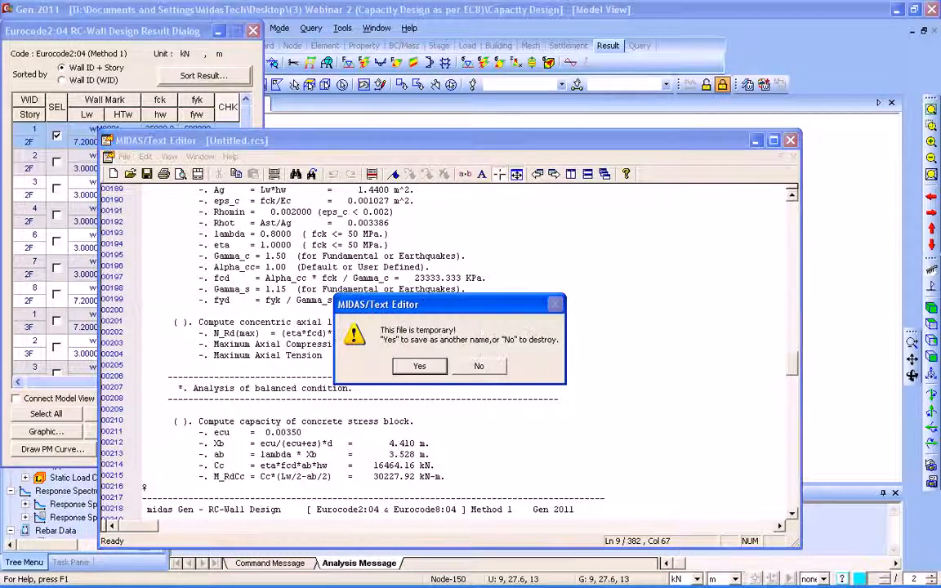
left_click(478, 366)
left_click(218, 450)
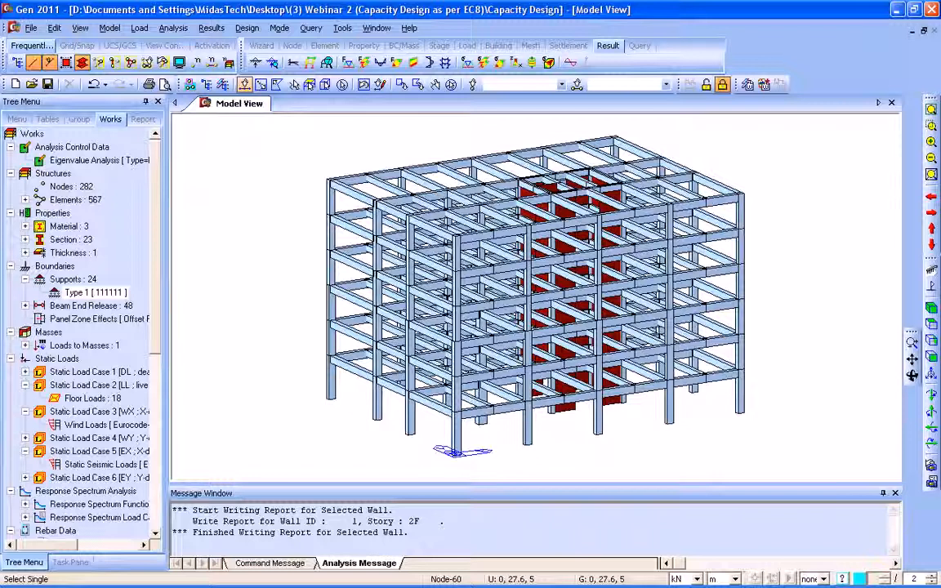
Open the beam rebar data for modification and display the rebar of section G1
left_click(211, 28)
left_click(246, 28)
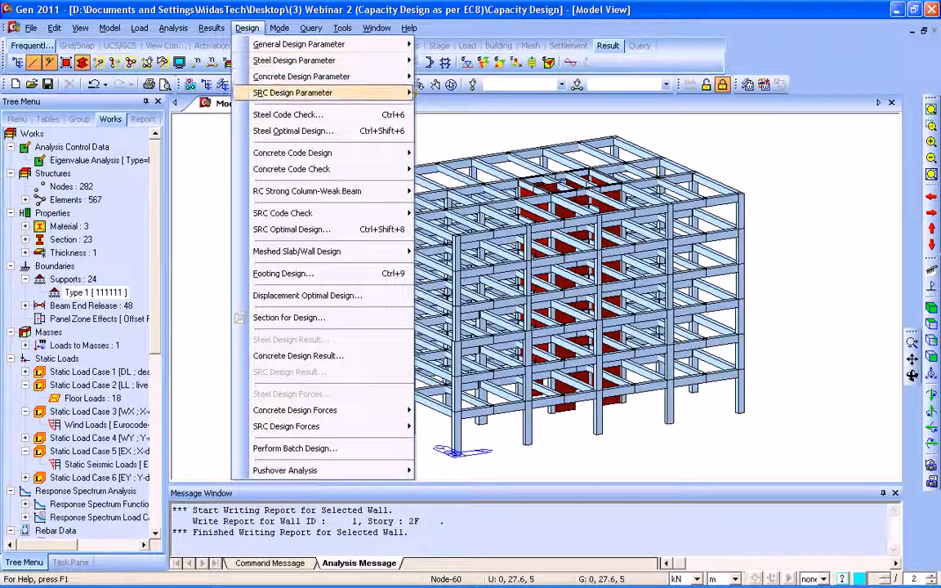
mouse_move(327, 76)
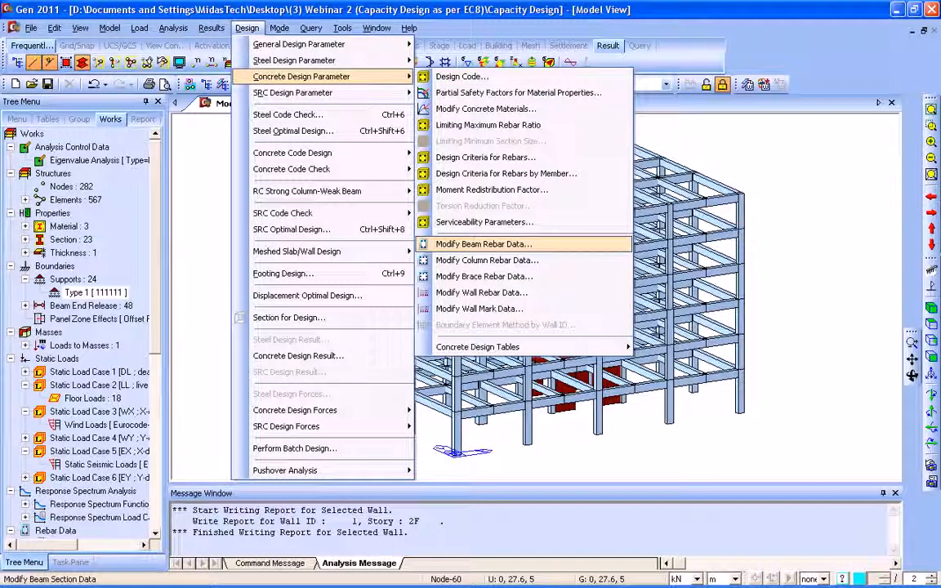
left_click(484, 244)
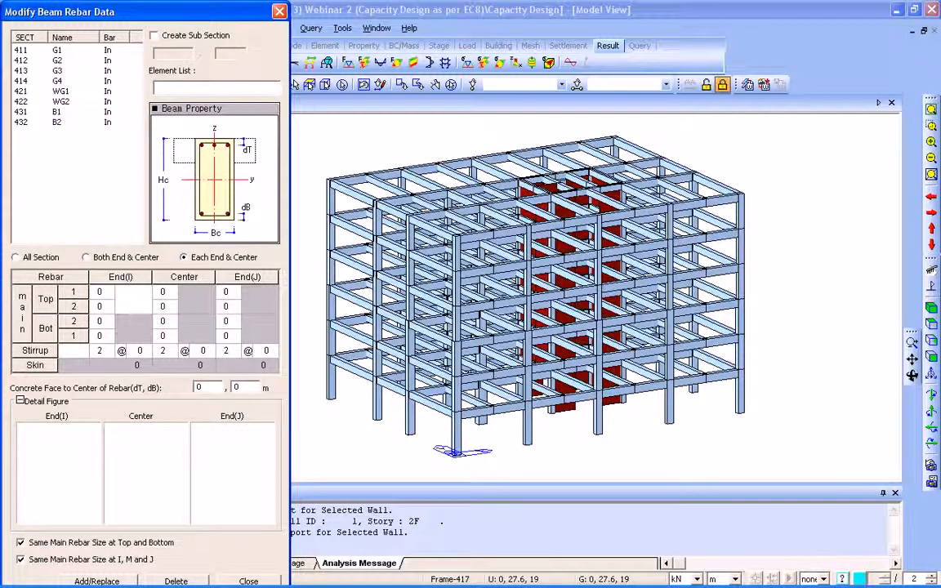
left_click(57, 51)
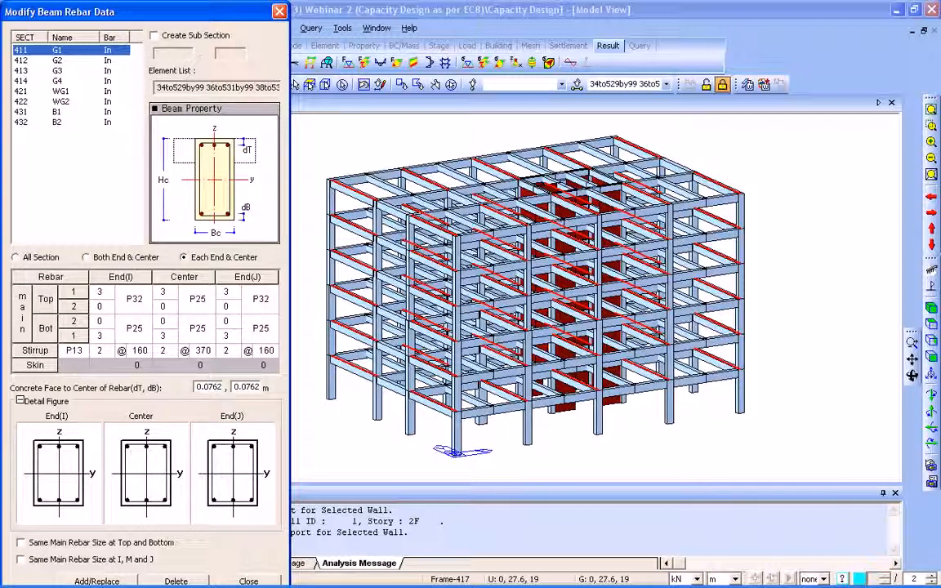
Set the stirrup spacing of beam section G3 to 150 at both ends and 200 at the center, and apply it
left_click(57, 71)
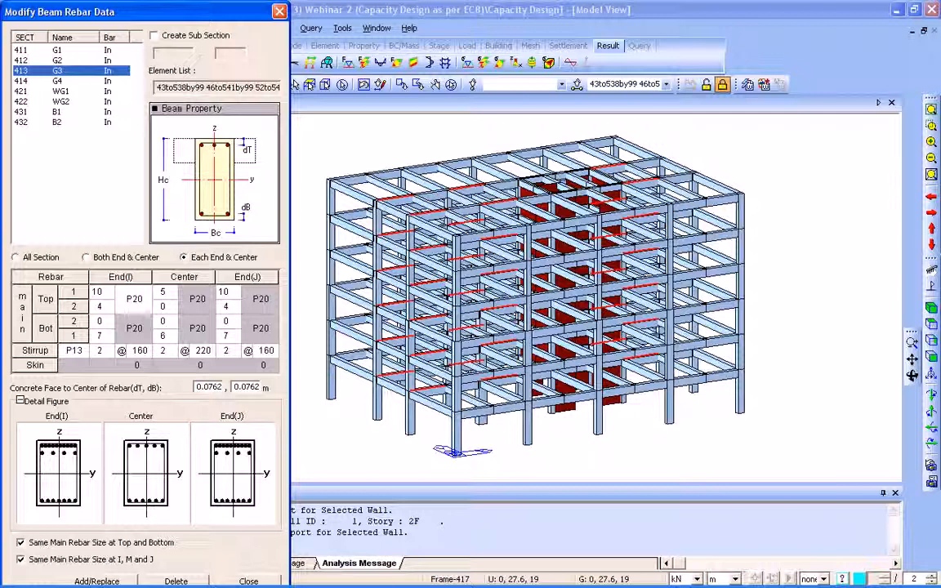
left_click(140, 350)
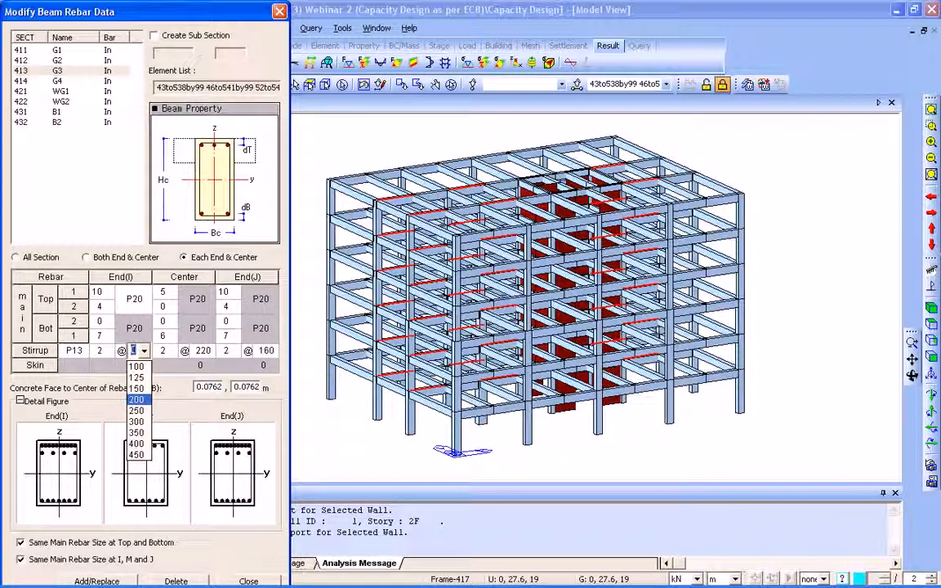
left_click(136, 388)
left_click(200, 350)
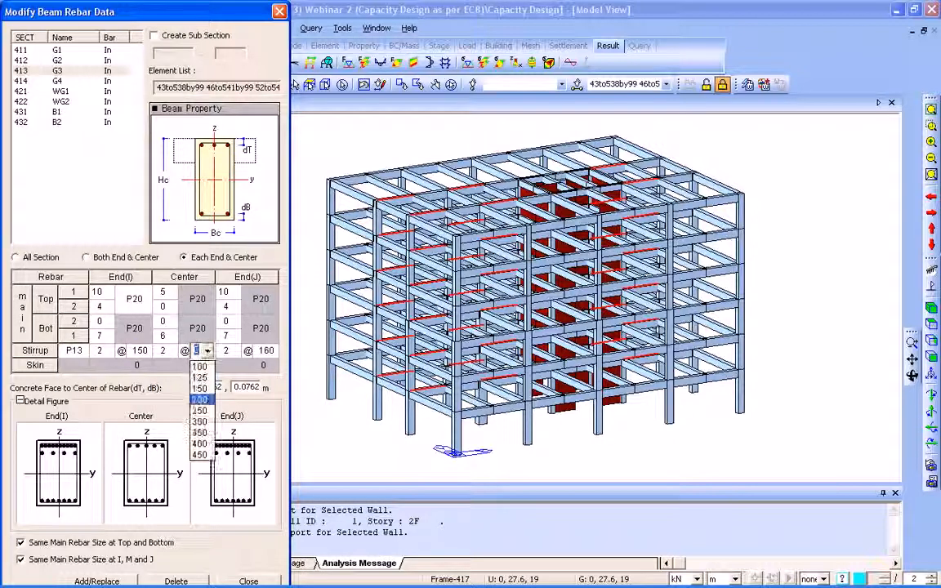
left_click(200, 400)
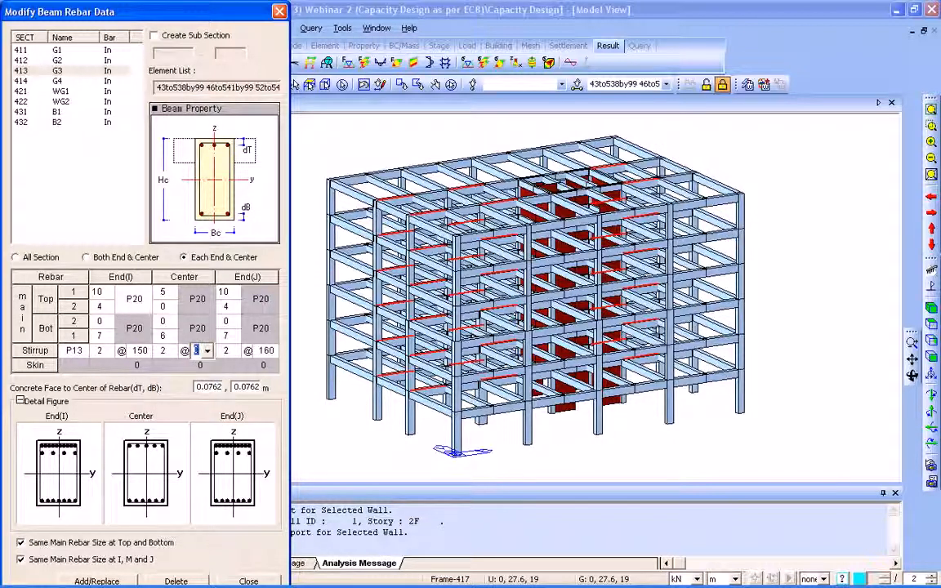
left_click(260, 350)
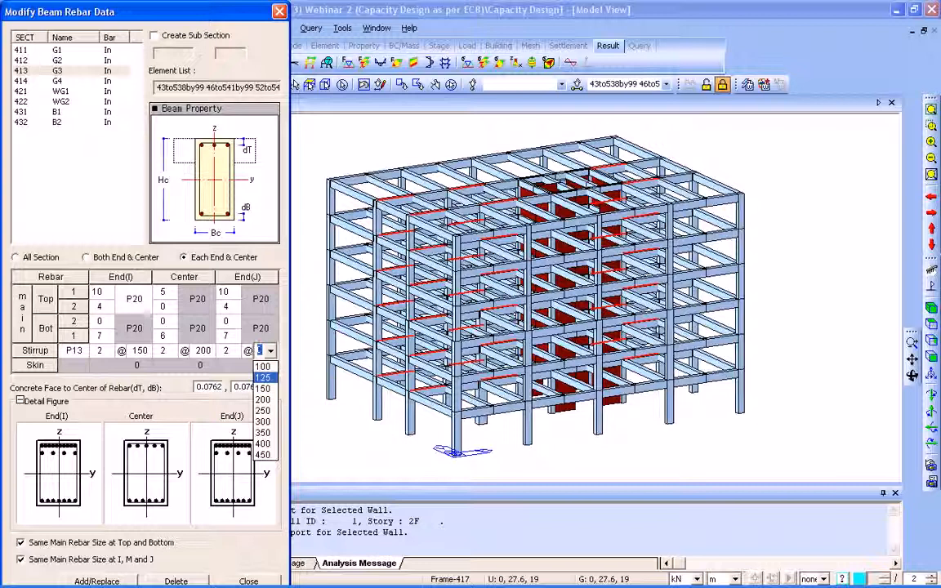
left_click(263, 389)
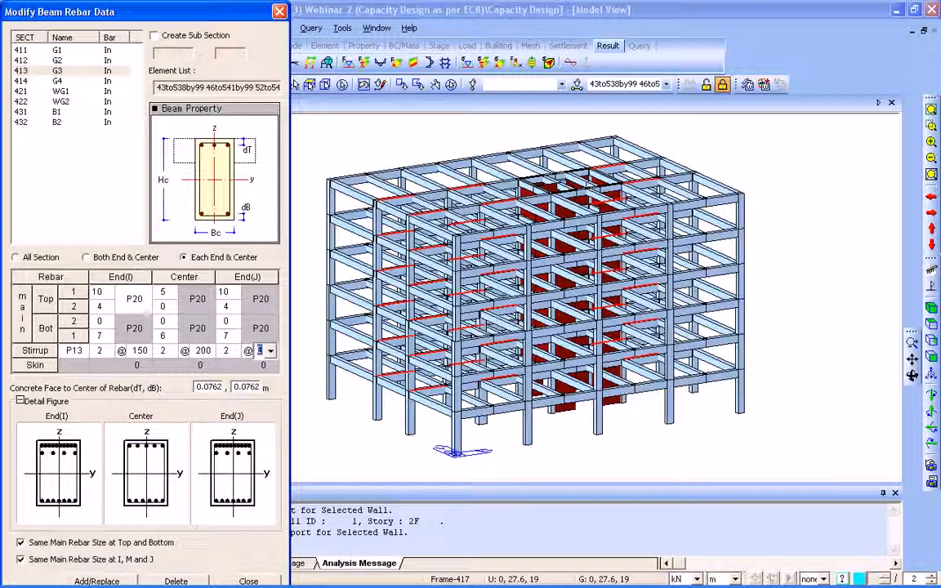
left_click(96, 581)
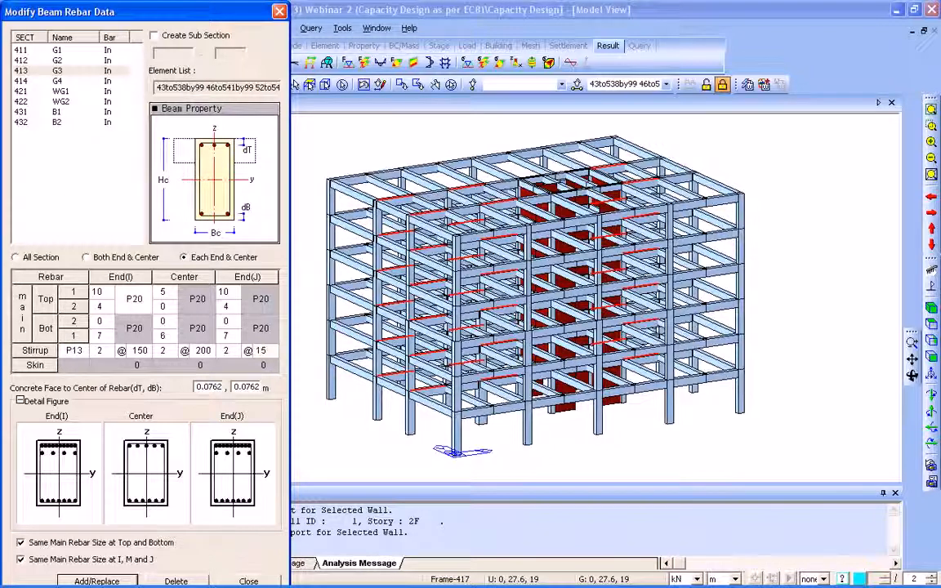
Set the stirrup spacing of beam section G4 to 150 at both ends and 300 at the center, apply it, and finish the rebar editing
left_click(59, 81)
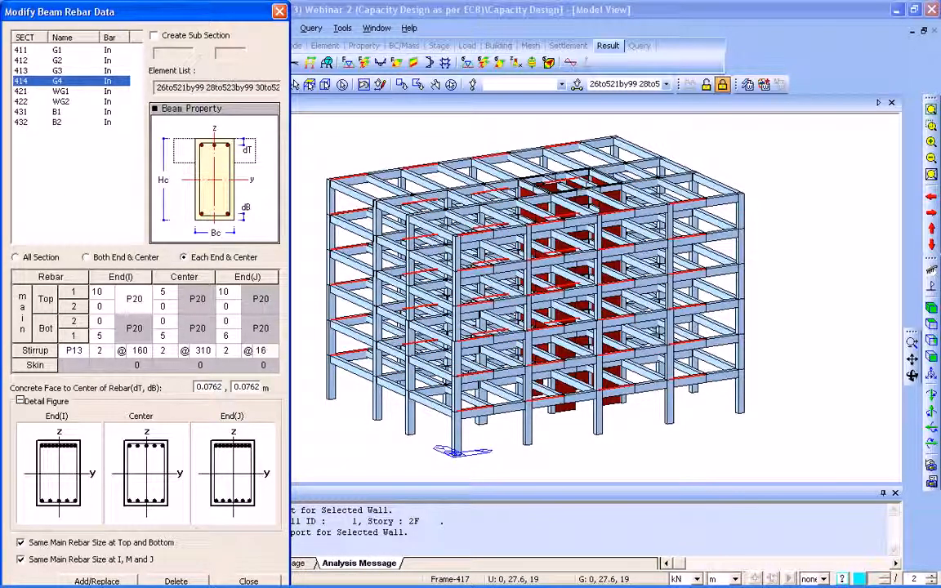
left_click(139, 351)
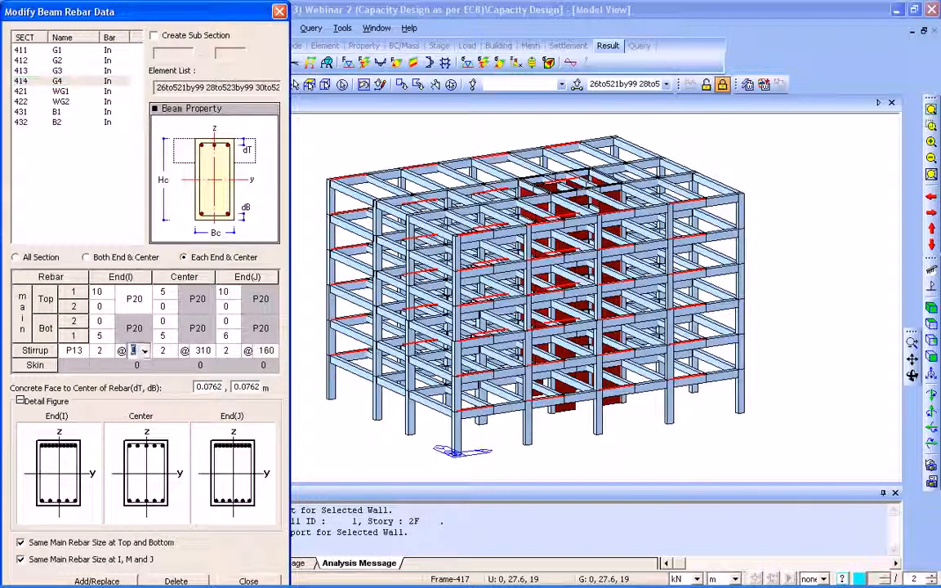
left_click(144, 351)
left_click(137, 389)
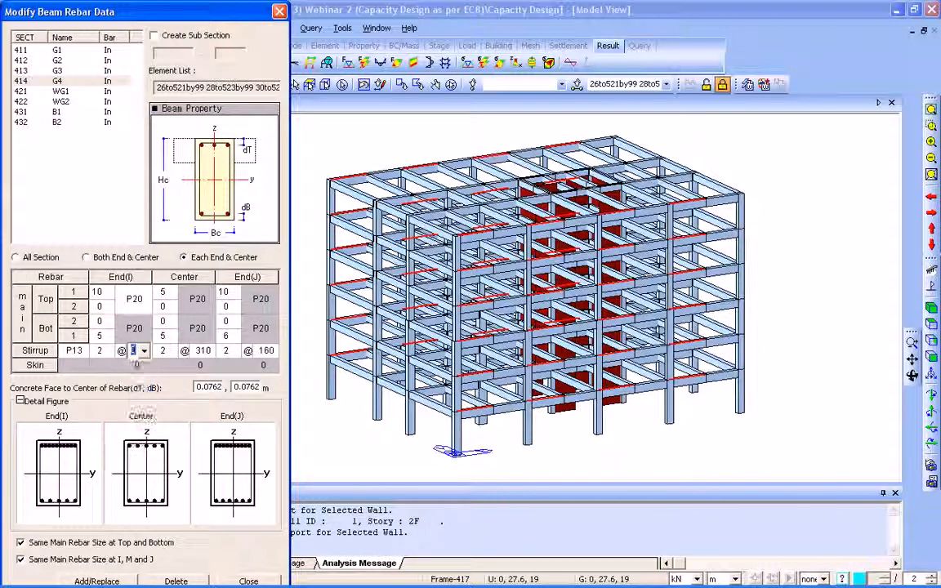
left_click(202, 350)
left_click(207, 351)
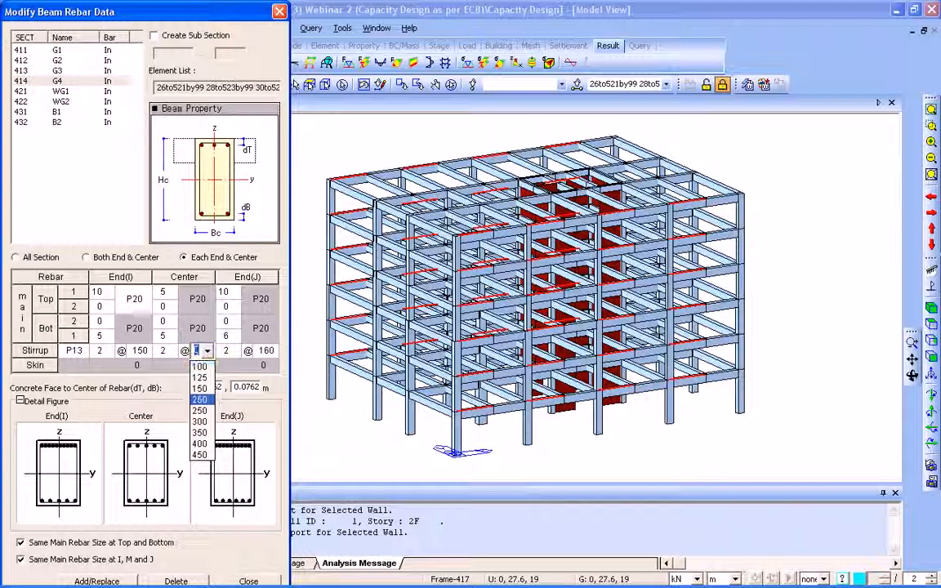
left_click(201, 420)
left_click(265, 351)
left_click(271, 351)
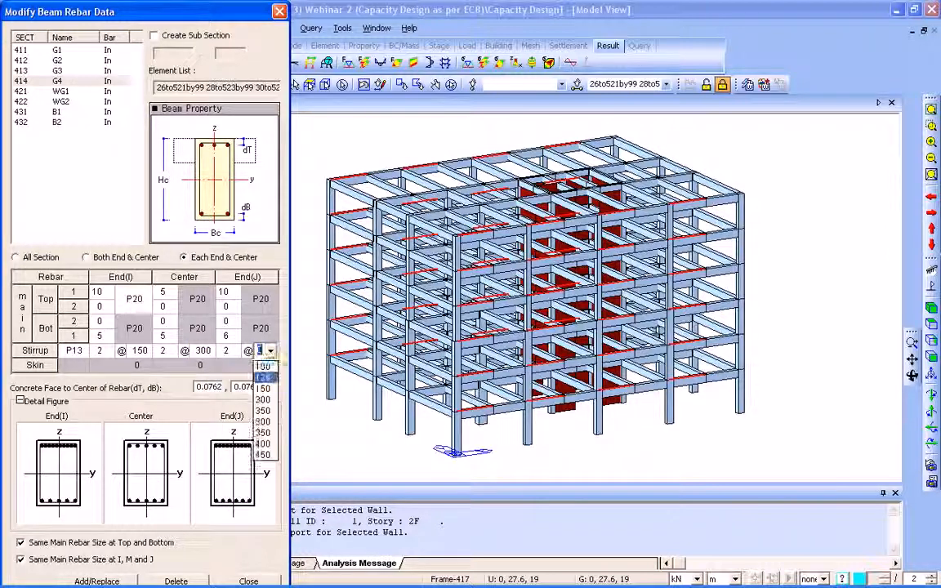
left_click(264, 388)
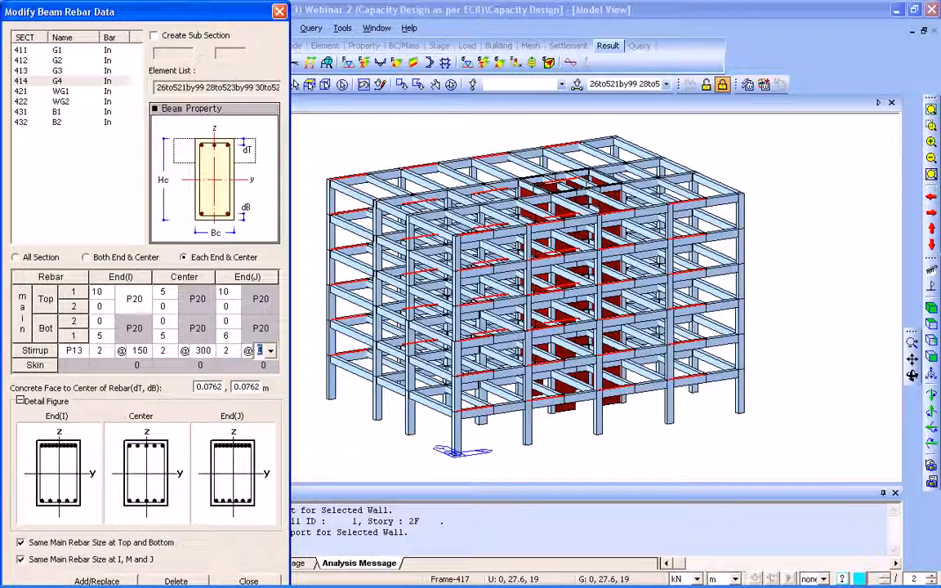
left_click(97, 582)
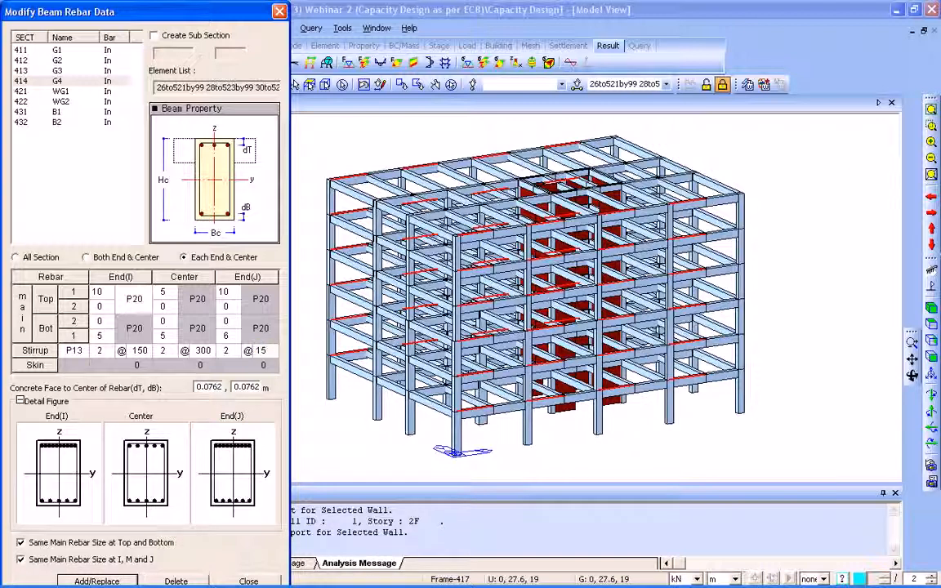
left_click(248, 582)
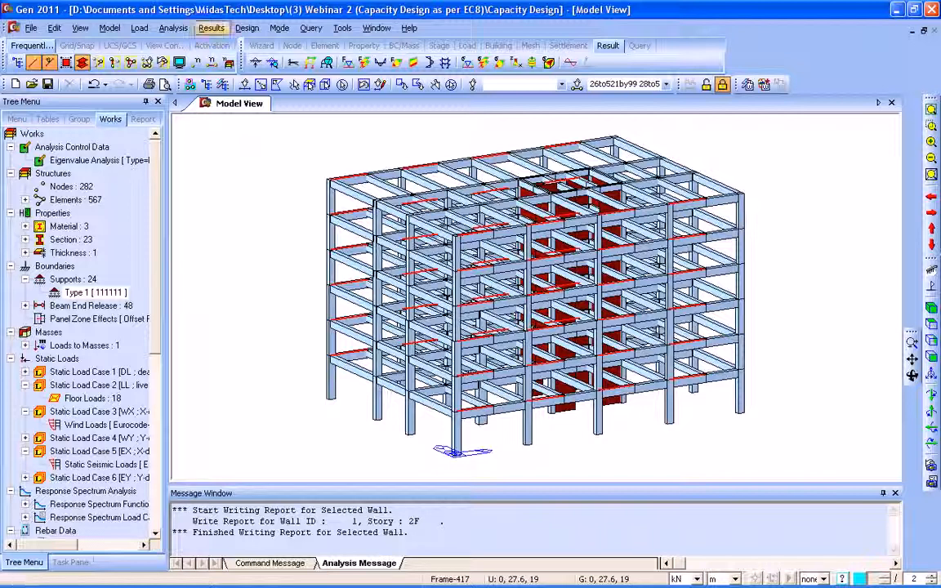
Run the concrete code check for the selected G4 beams and view the results by member and by property
left_click(247, 28)
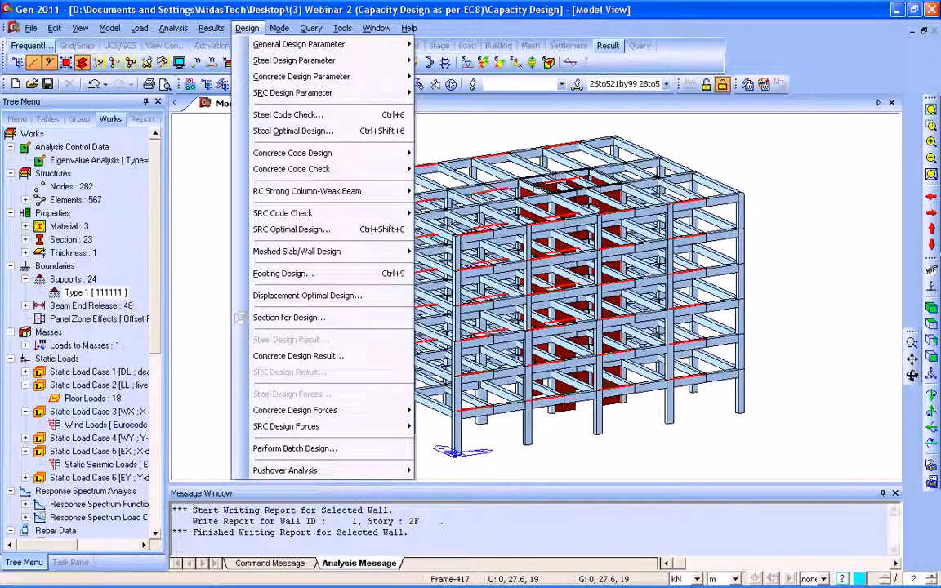
mouse_move(291, 170)
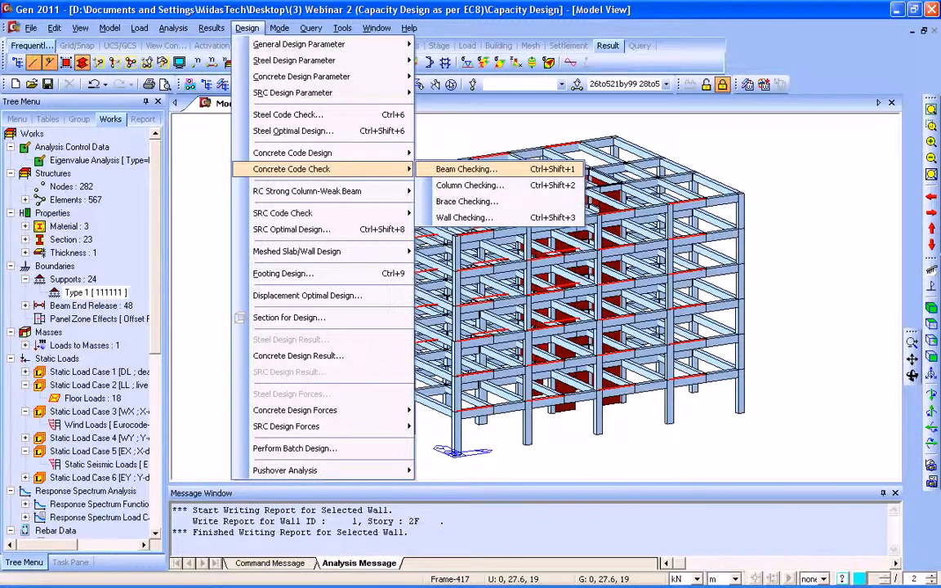
left_click(462, 170)
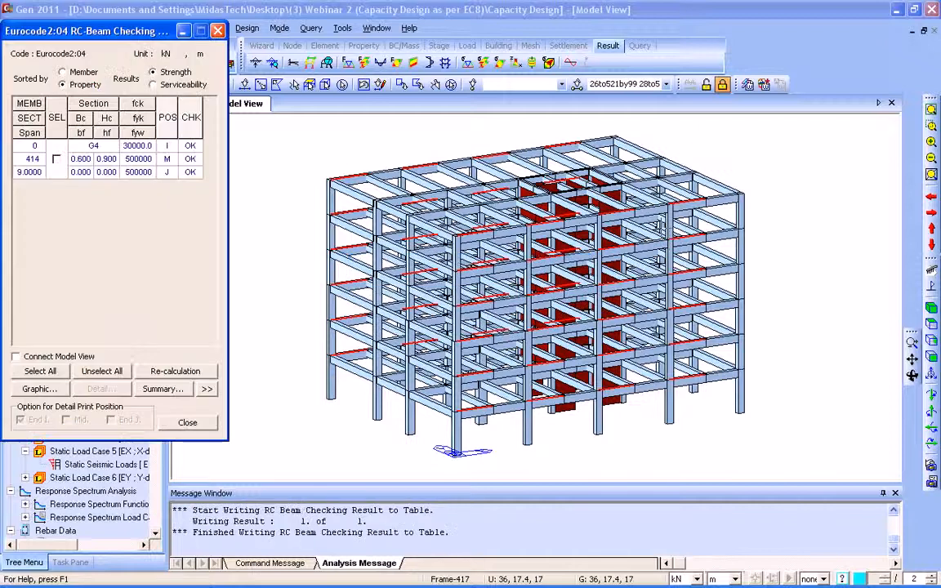
left_click(56, 159)
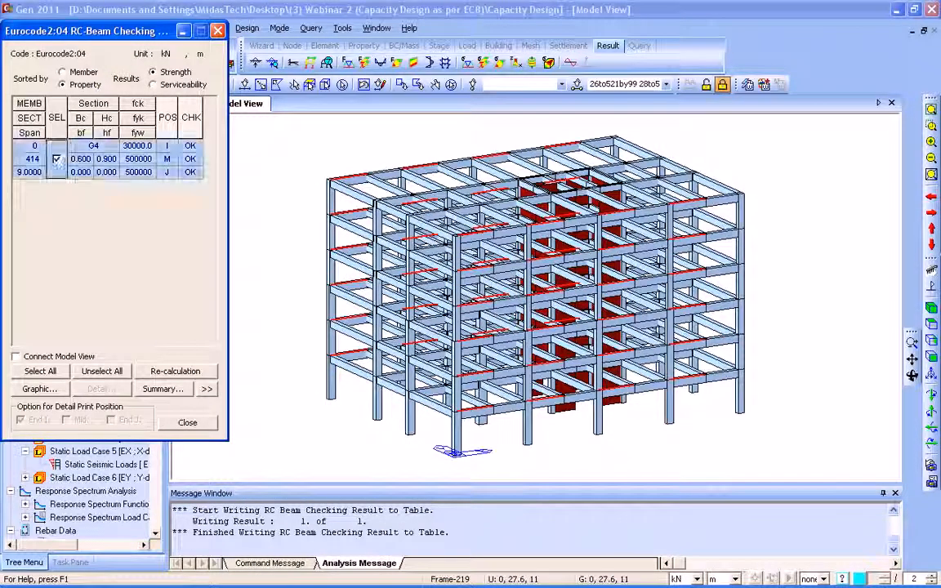
left_click(62, 72)
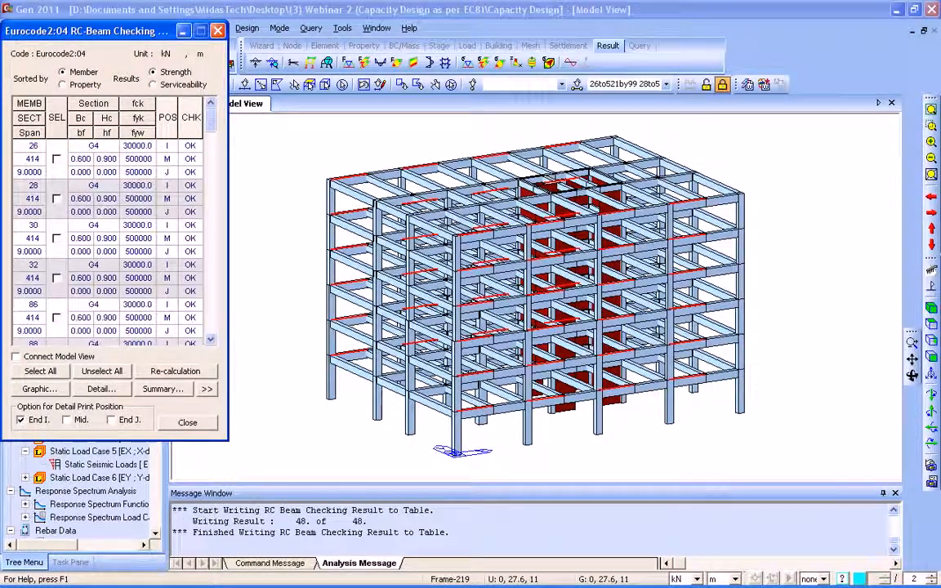
left_click(62, 85)
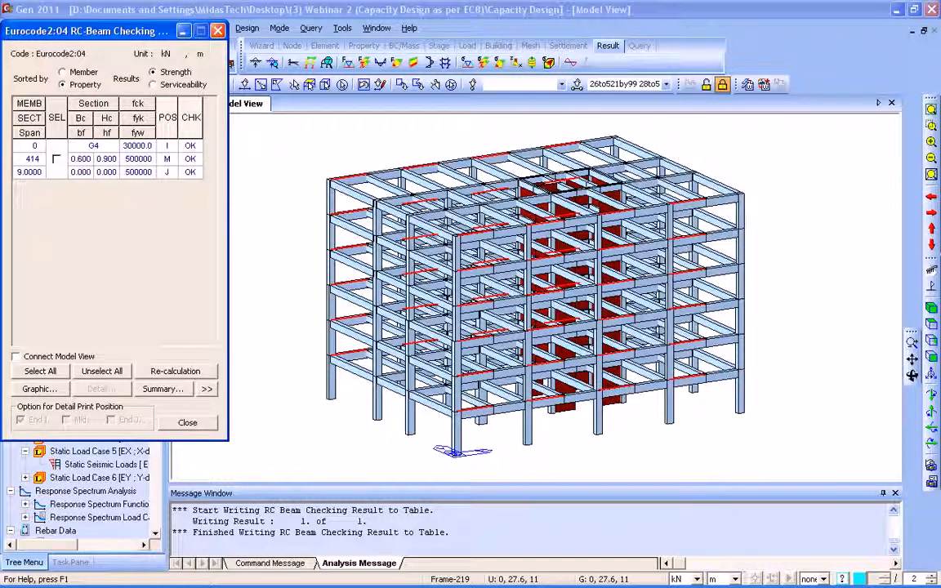
List the beam checking results by member and review the graphic report of G4 beam member 26
left_click(62, 72)
left_click(56, 159)
left_click(40, 390)
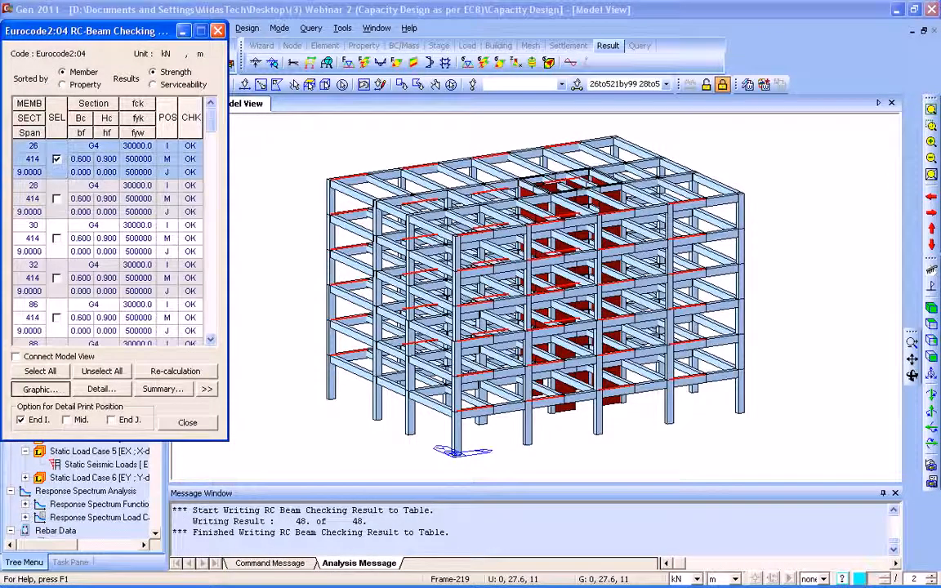
scroll(251, 237, "down", 3)
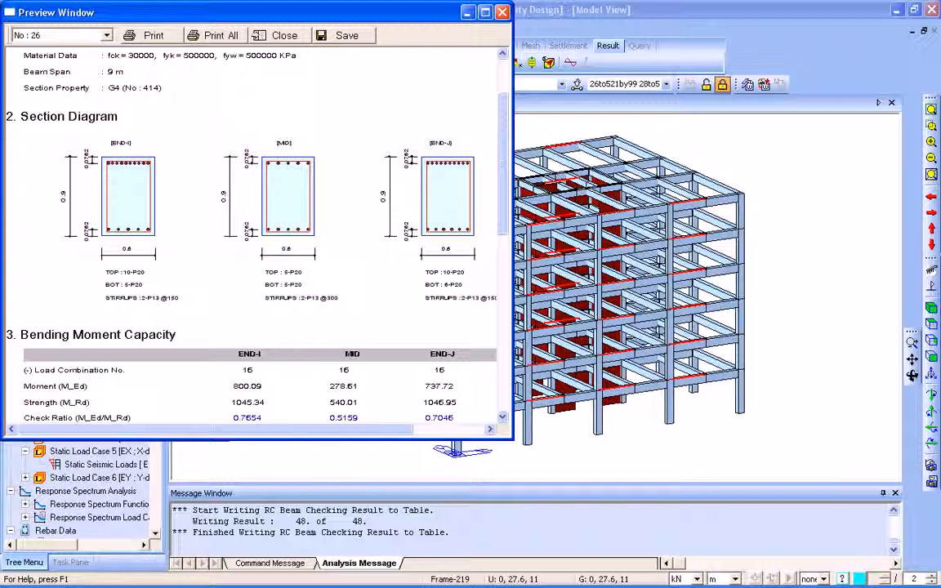
Review the graphic and detailed checking reports of beam member 26, discard the temporary report file, and close the beam checking results
scroll(251, 237, "down", 10)
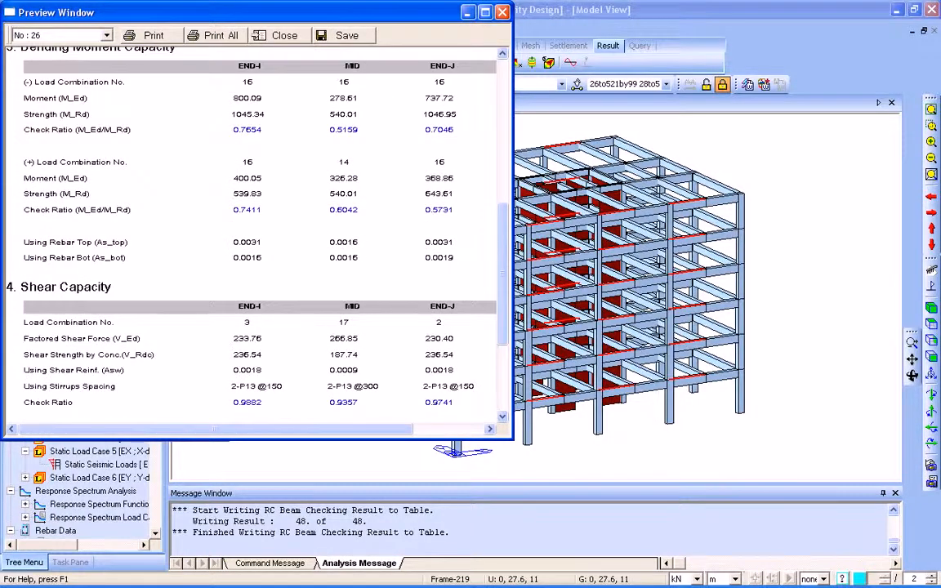
left_click(502, 12)
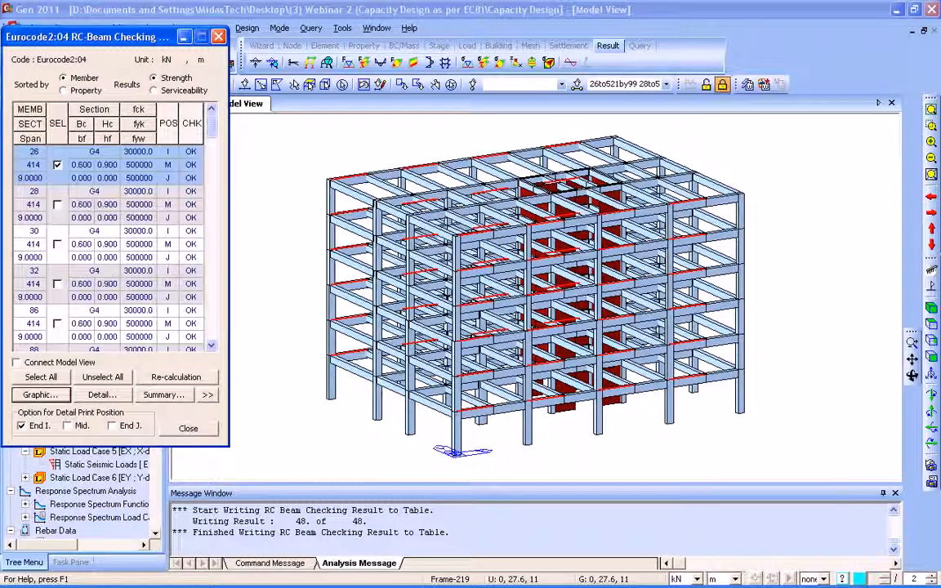
left_click(101, 395)
scroll(384, 270, "down", 20)
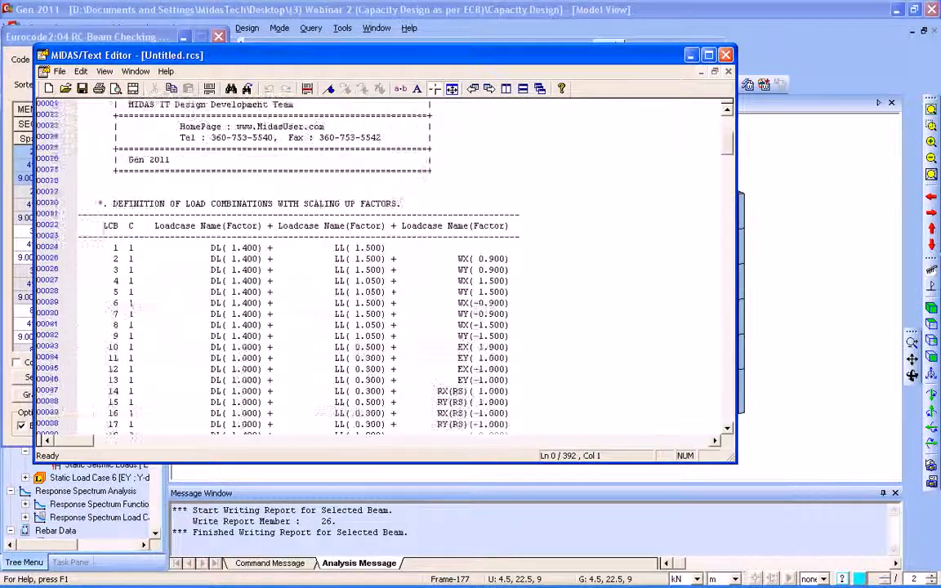
scroll(384, 269, "down", 7)
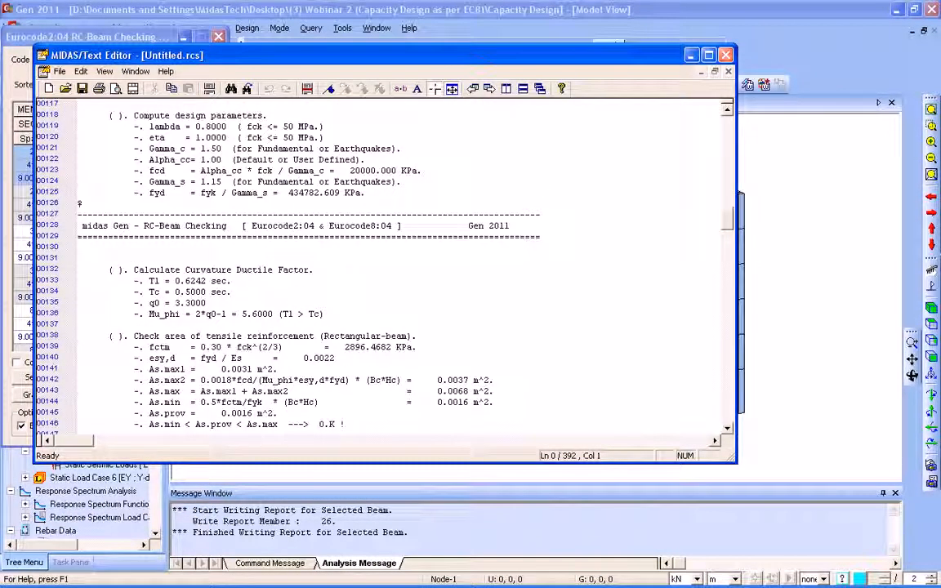
left_click(725, 56)
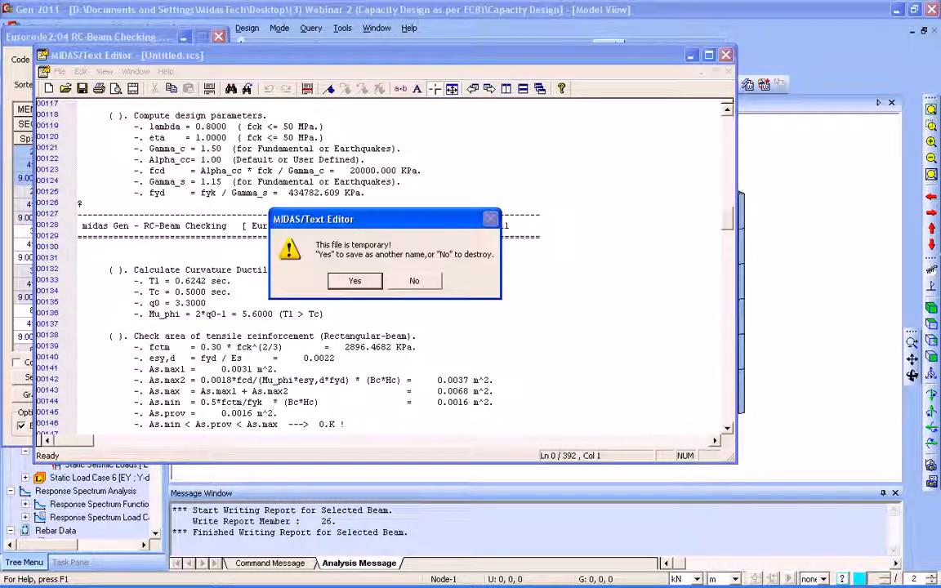
left_click(414, 281)
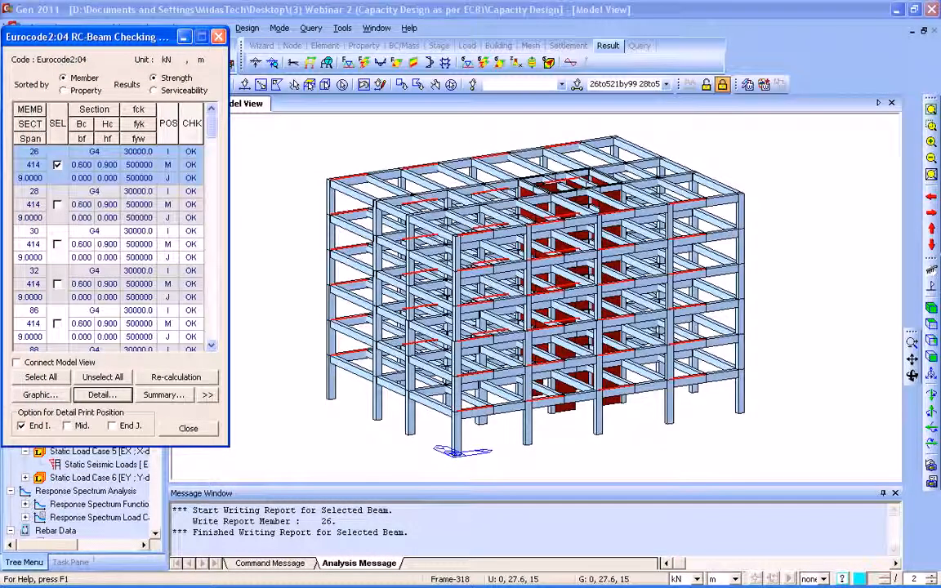
left_click(218, 36)
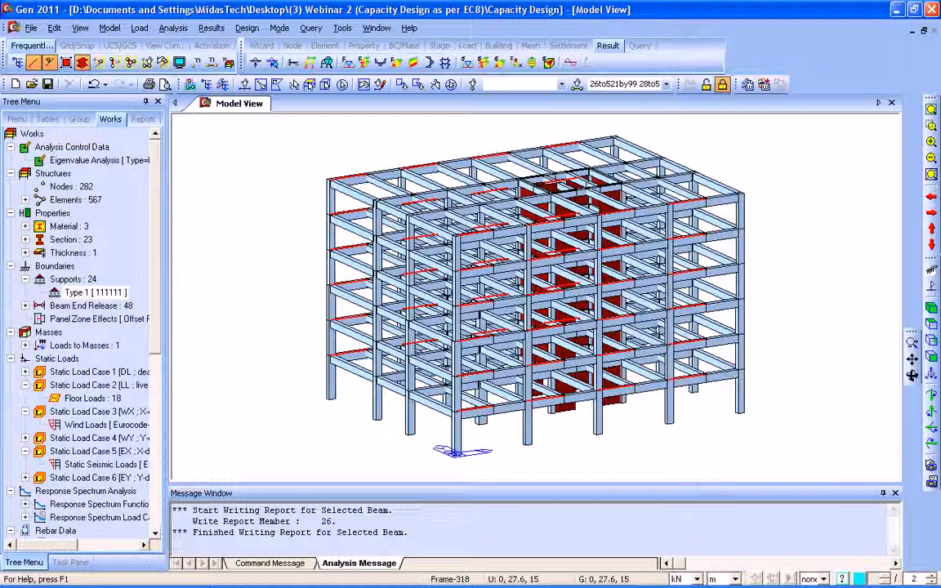
Open the column rebar data from the Rebar Data tree, examine the rebar of column section 103, and close it
scroll(97, 294, "down", 8)
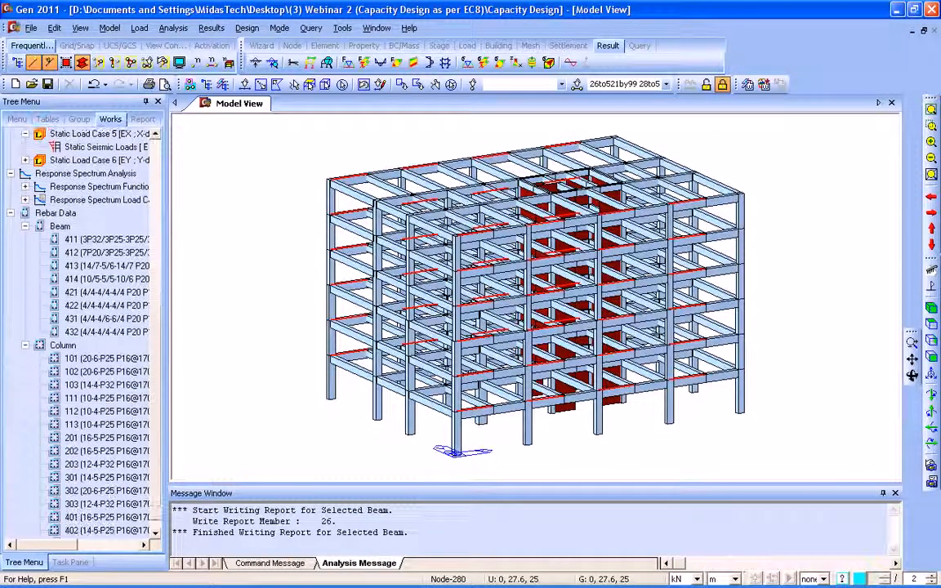
left_click(106, 371)
right_click(143, 370)
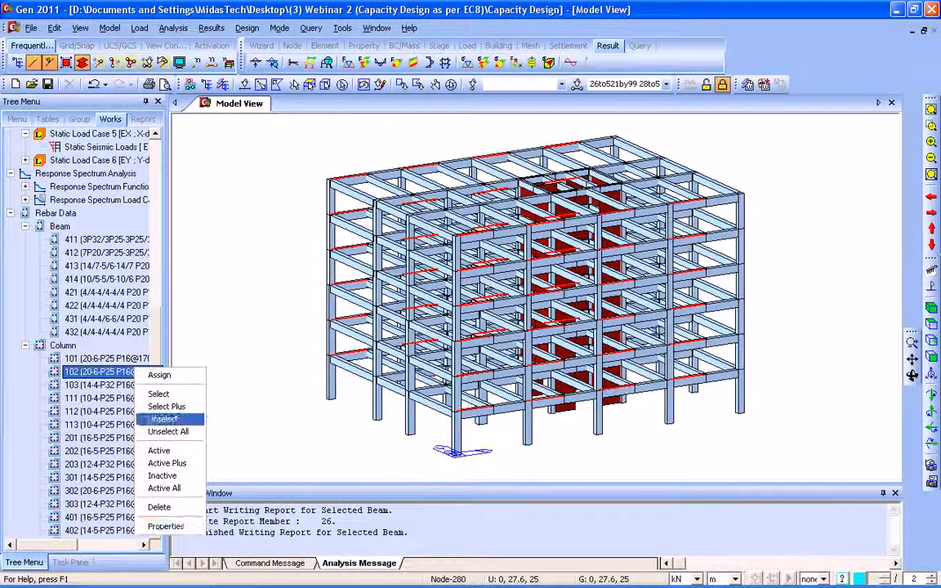
left_click(168, 525)
left_click(58, 71)
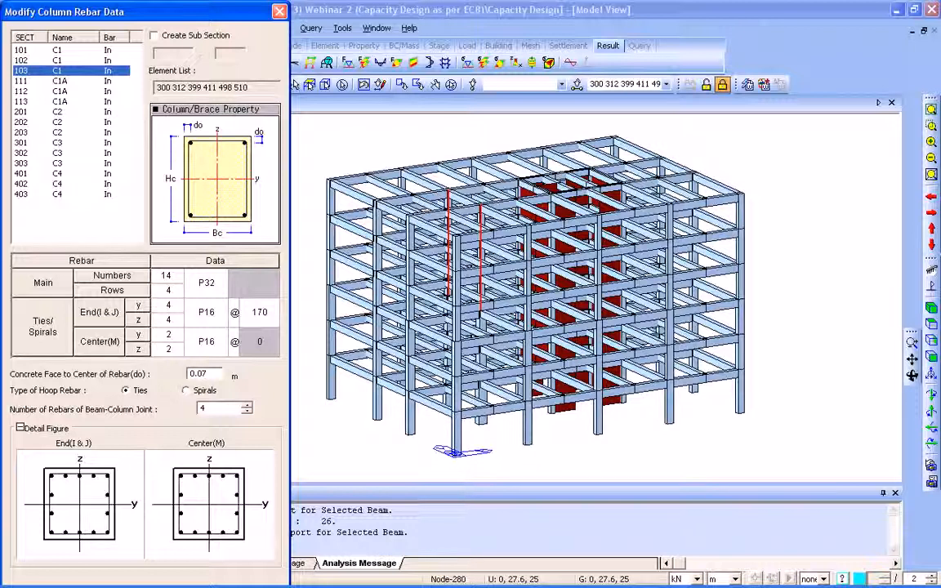
key("Escape")
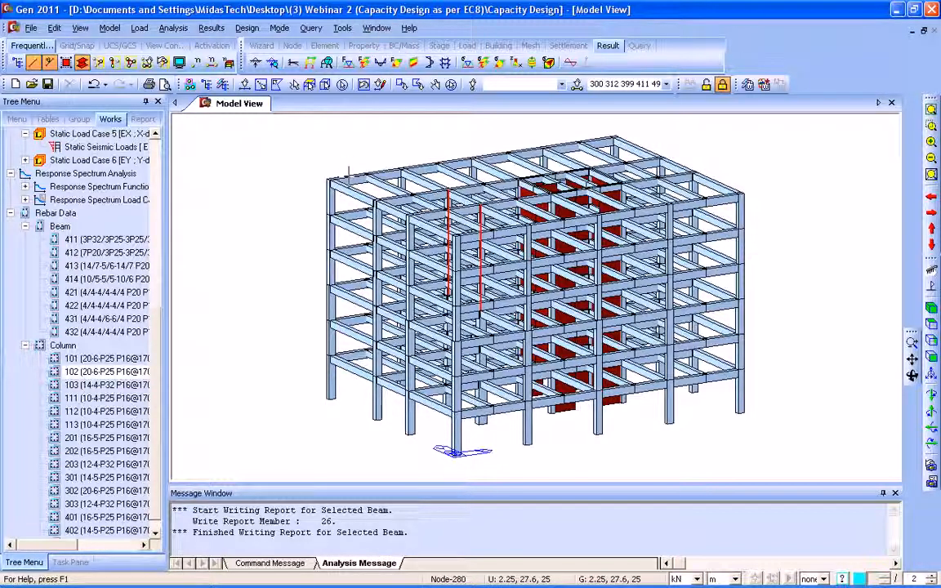
key("alt+Tab")
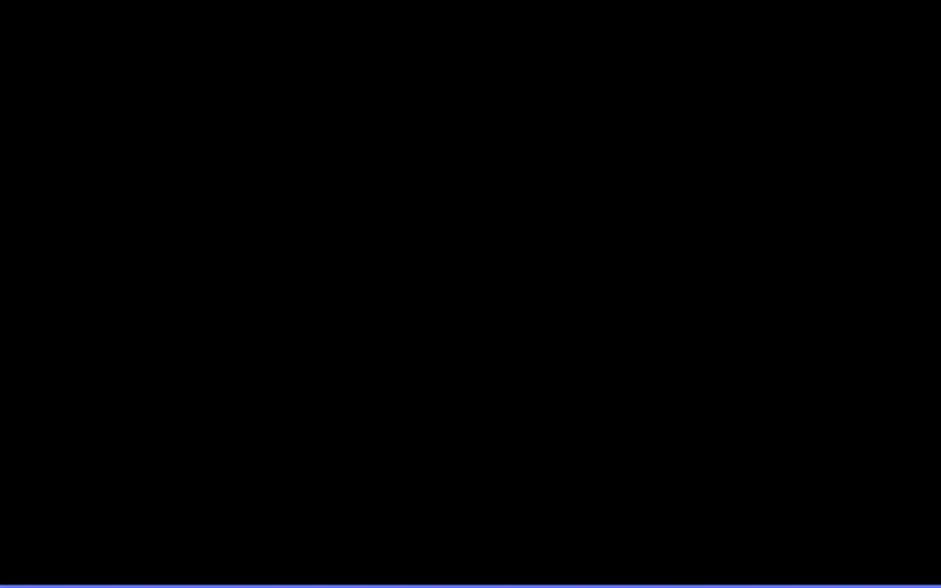
key("Right")
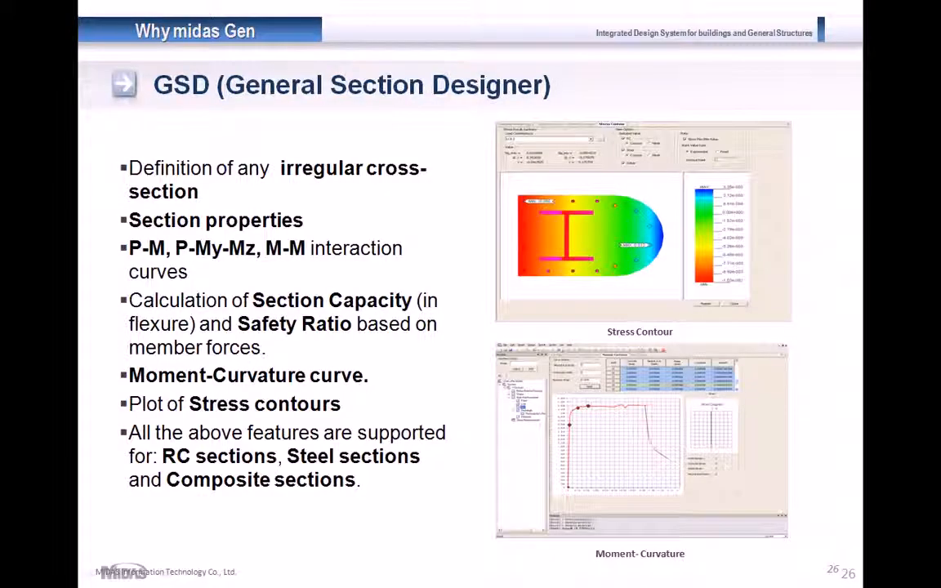
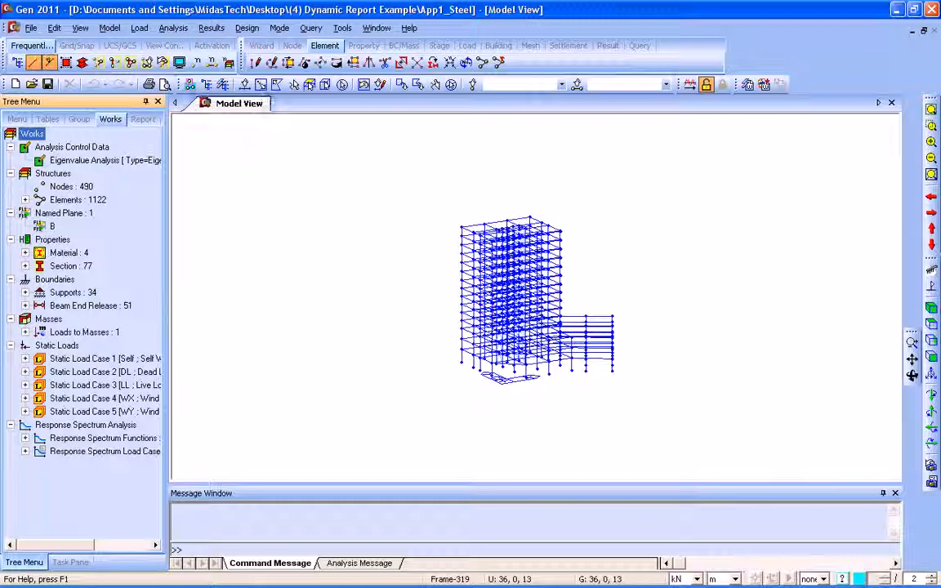
Turn off the node display and show the steel building model in hidden view
left_click(179, 62)
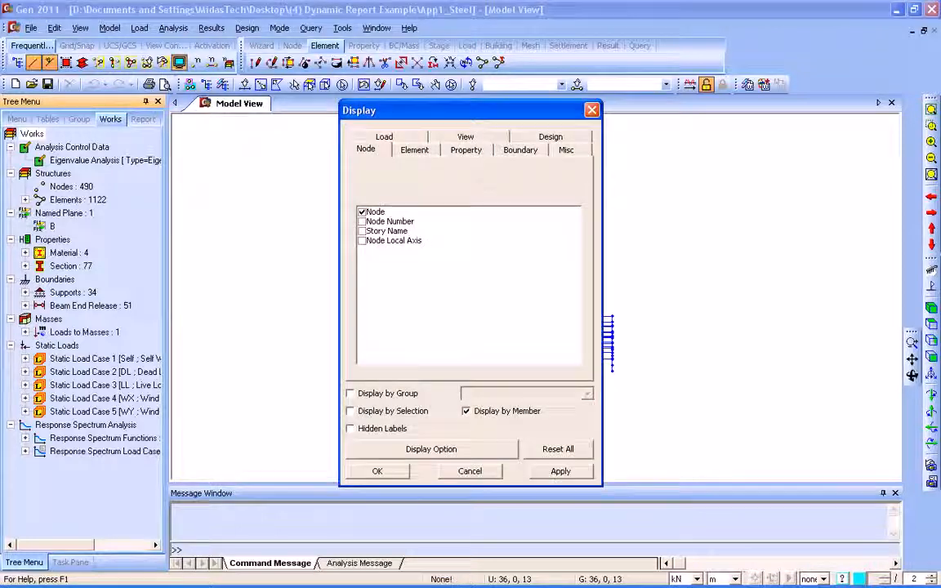
left_click(377, 471)
left_click(82, 63)
left_click(932, 110)
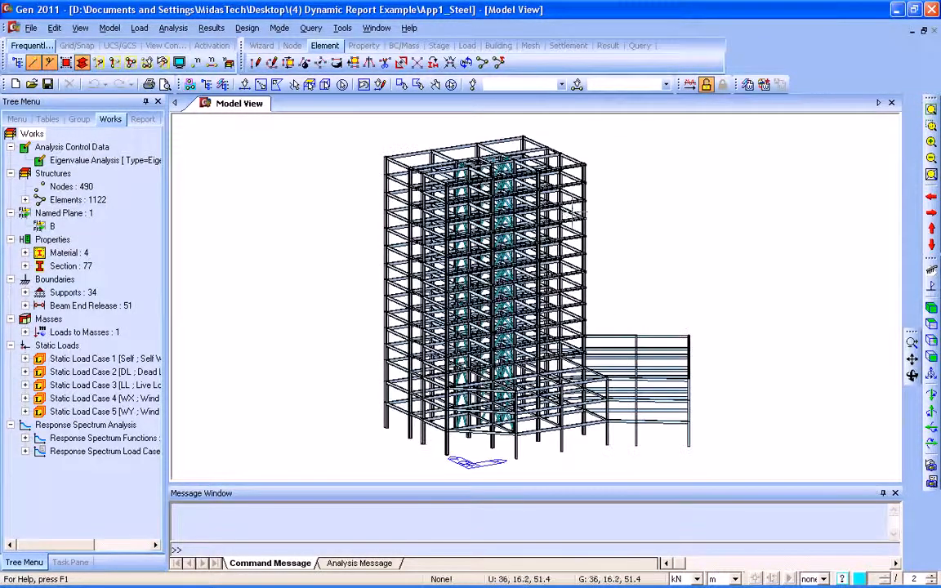
Launch the General Section Designer and check the grid definition
left_click(342, 28)
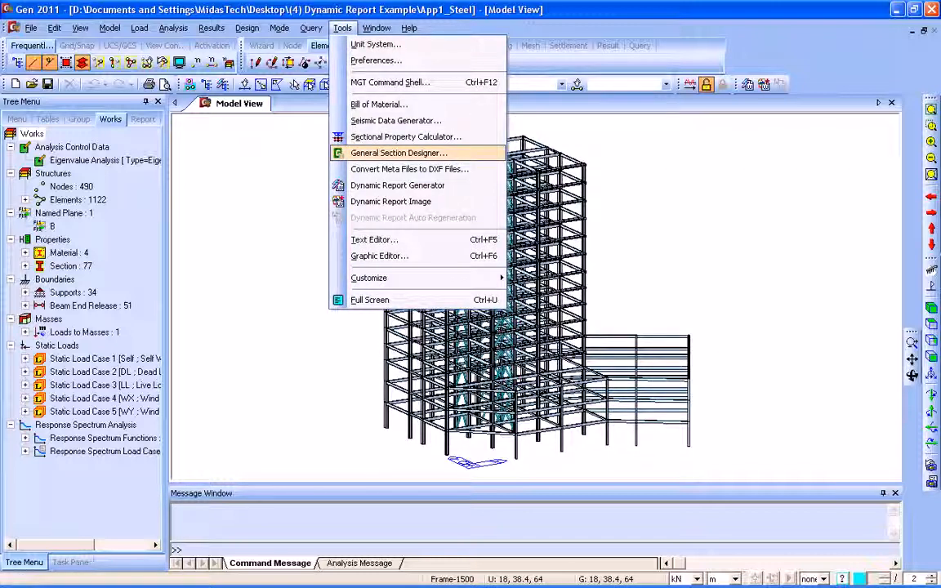
left_click(432, 153)
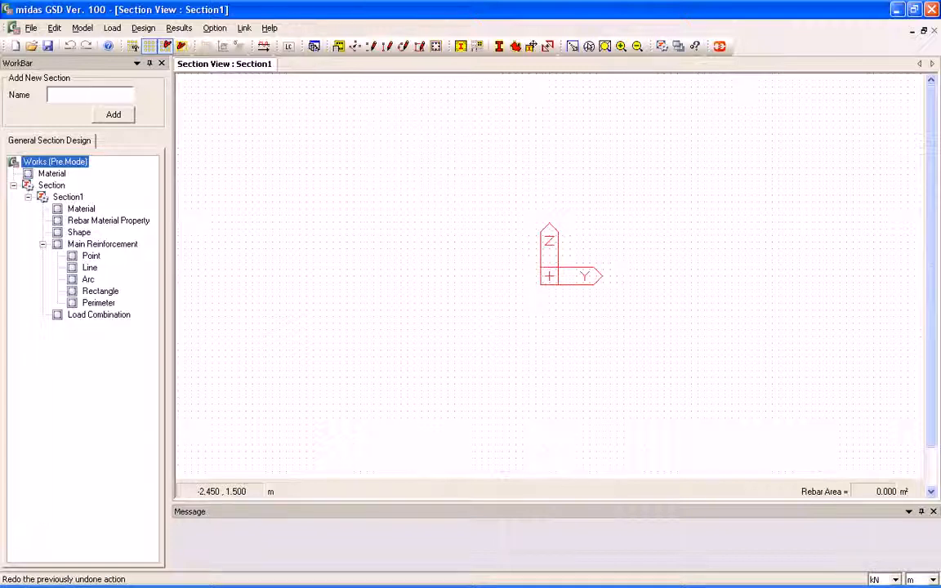
left_click(82, 28)
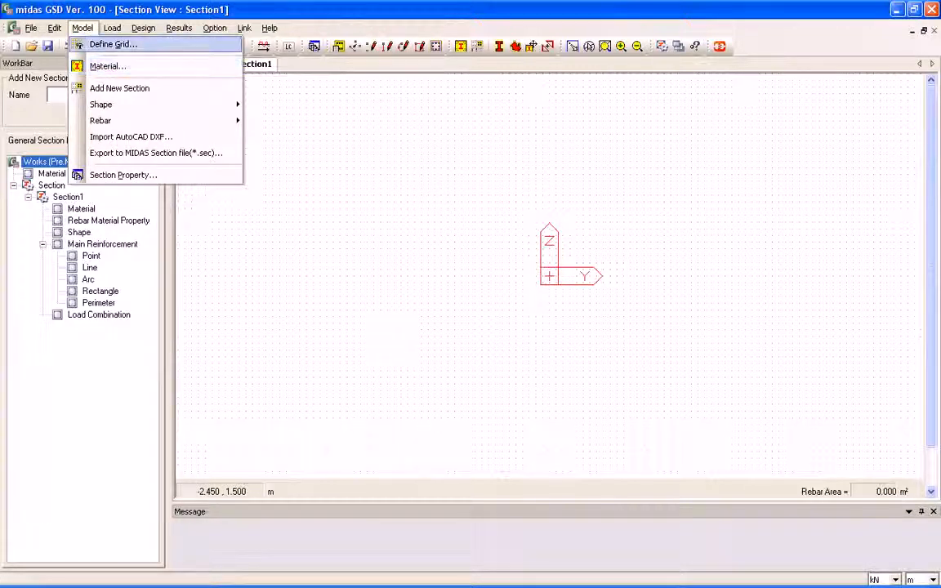
left_click(117, 45)
Add an RC material of the EN04(RC) standard with concrete grade C30/37
left_click(83, 29)
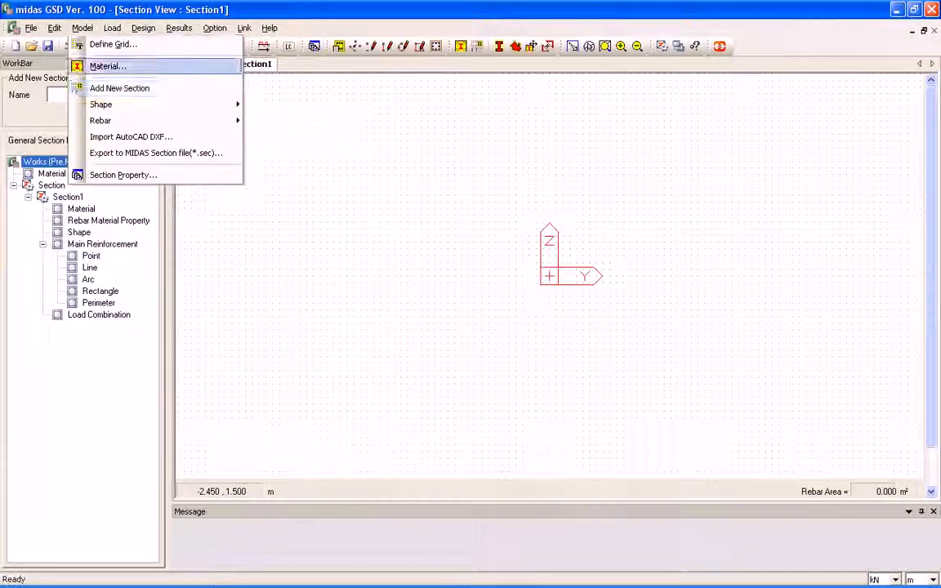
left_click(106, 66)
left_click(290, 96)
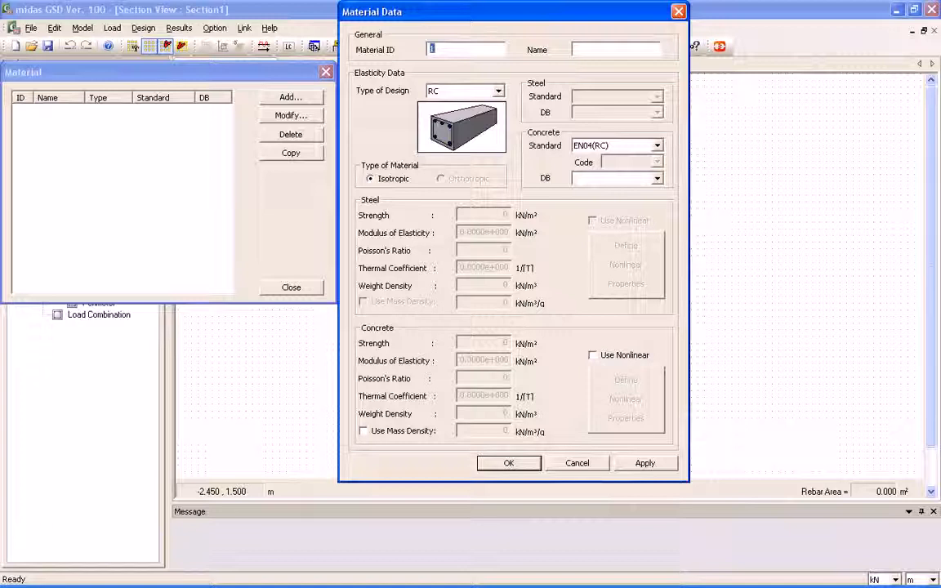
left_click(658, 178)
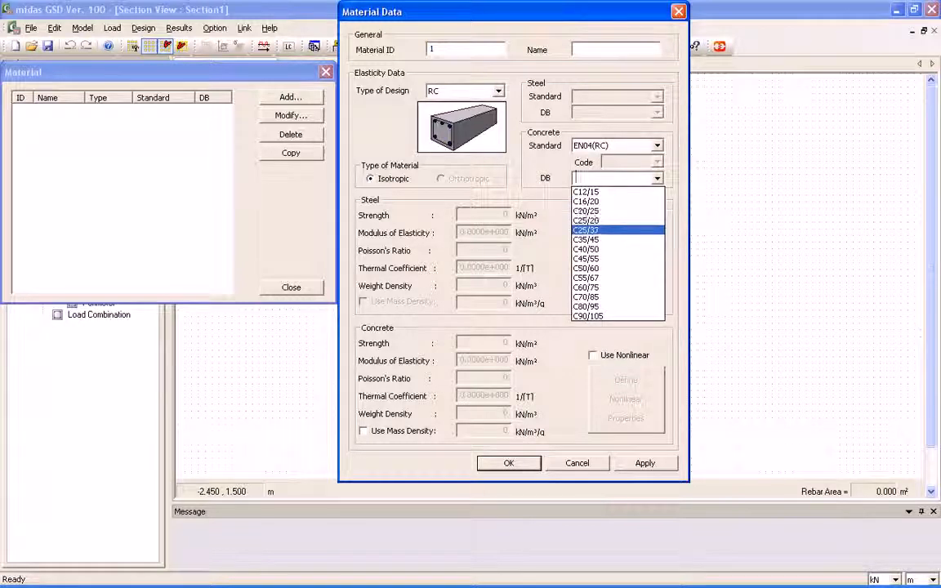
left_click(608, 230)
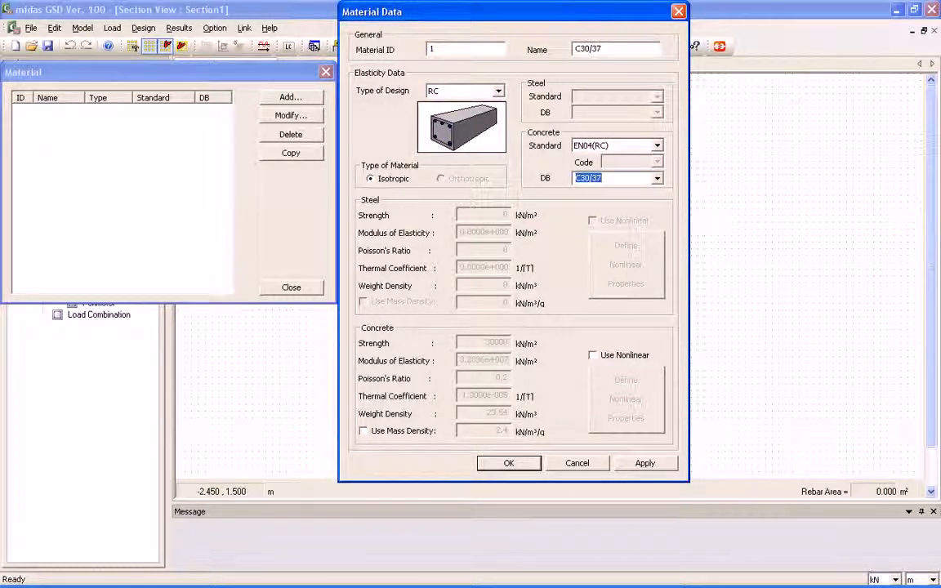
left_click(657, 178)
left_click(658, 178)
left_click(508, 463)
left_click(291, 287)
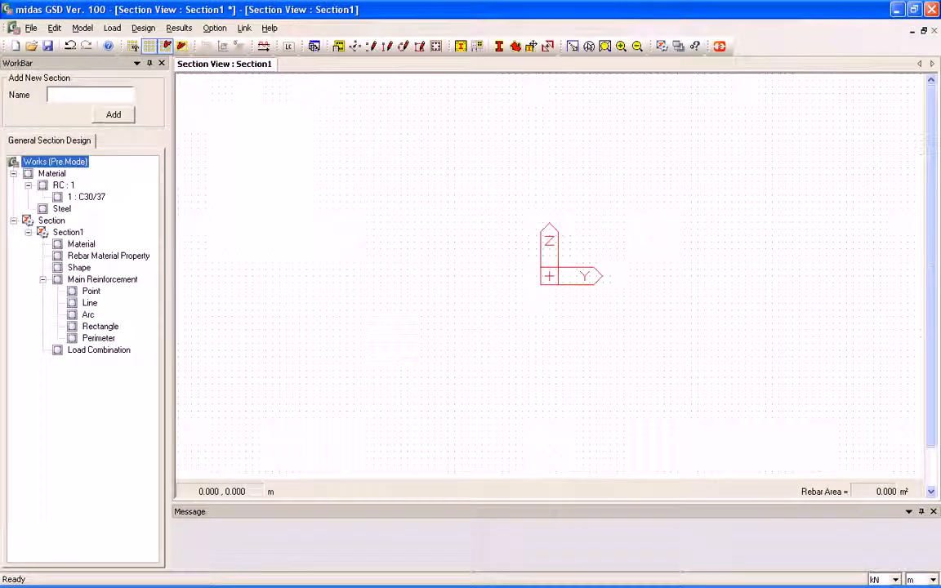
Start a general shape in C30/37 with vertices about (0, 0), (1.45, 0), (1.45, 0.75), (1.1, 0.75), (1.1, 0.15) and (0.65, 0.15) m
left_click(81, 28)
mouse_move(101, 103)
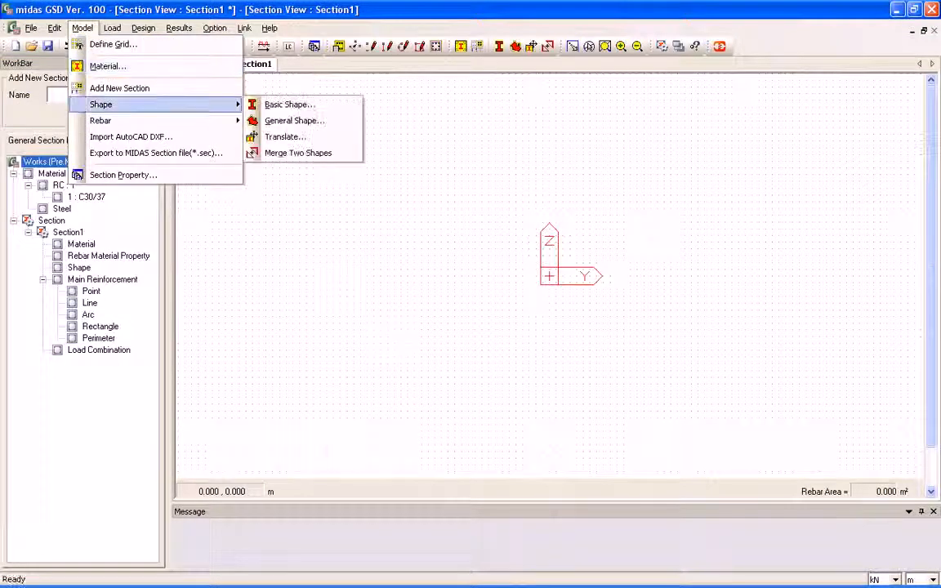
left_click(290, 120)
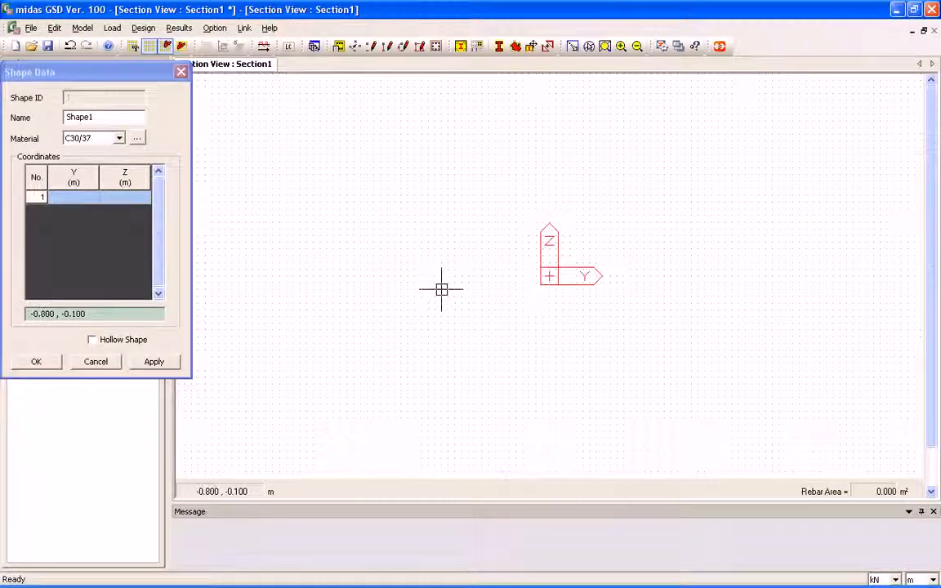
left_click(547, 276)
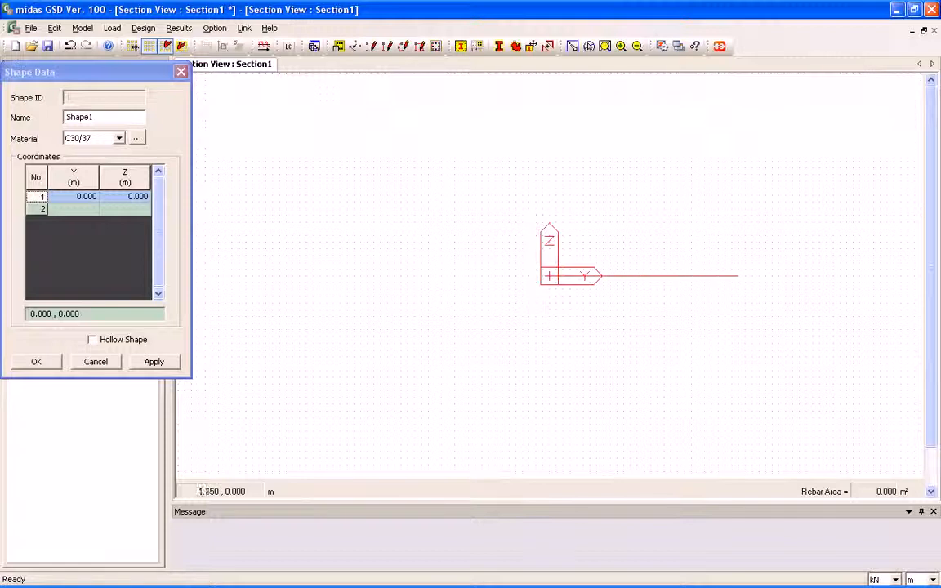
left_click(745, 276)
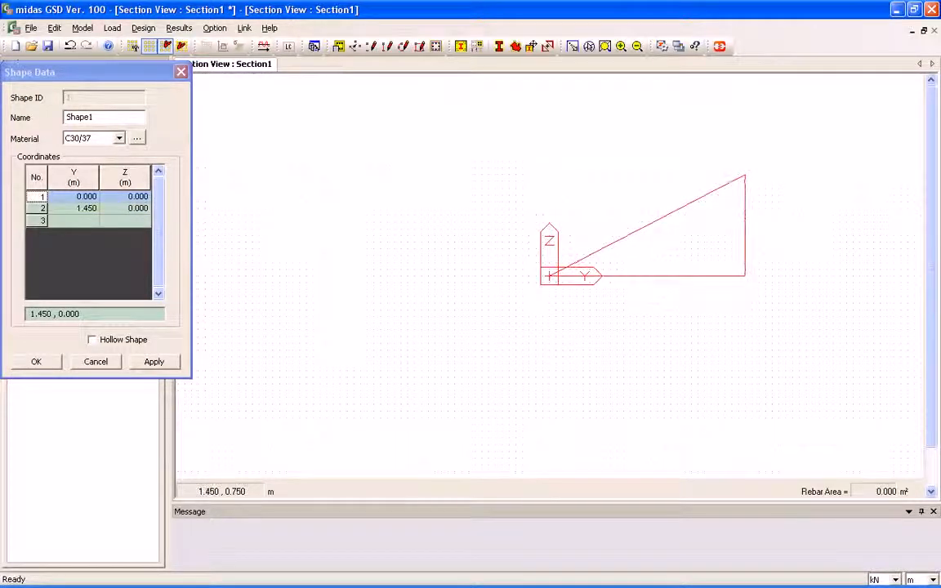
left_click(745, 176)
left_click(698, 176)
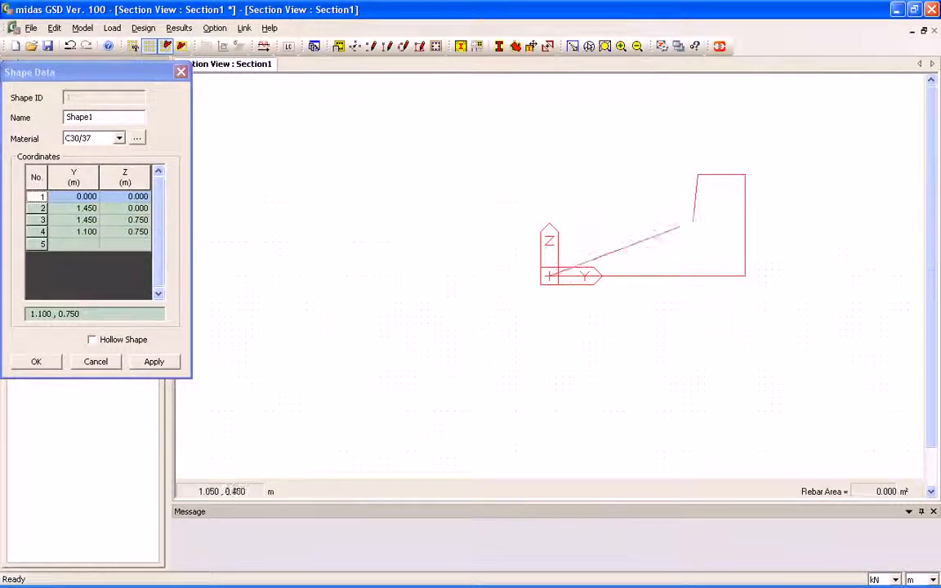
left_click(698, 255)
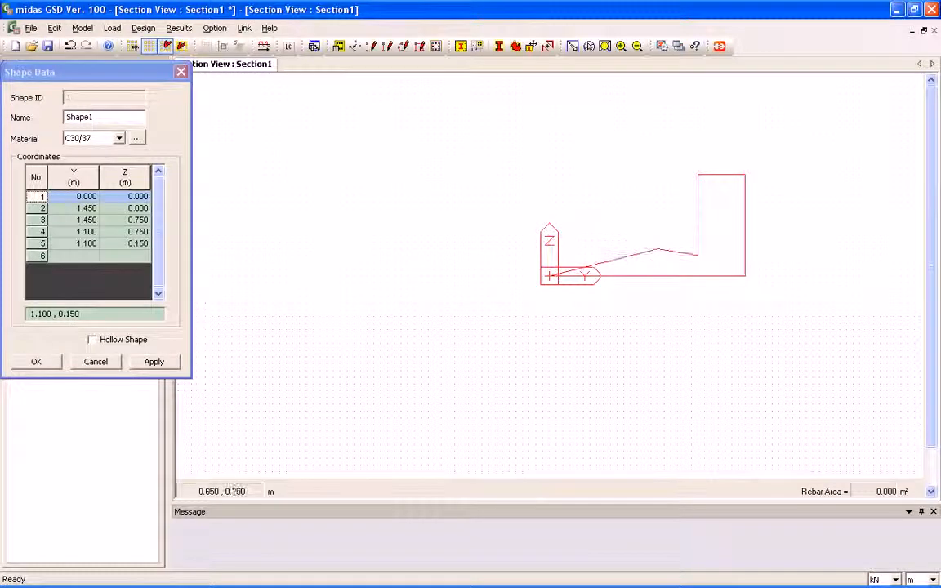
left_click(638, 255)
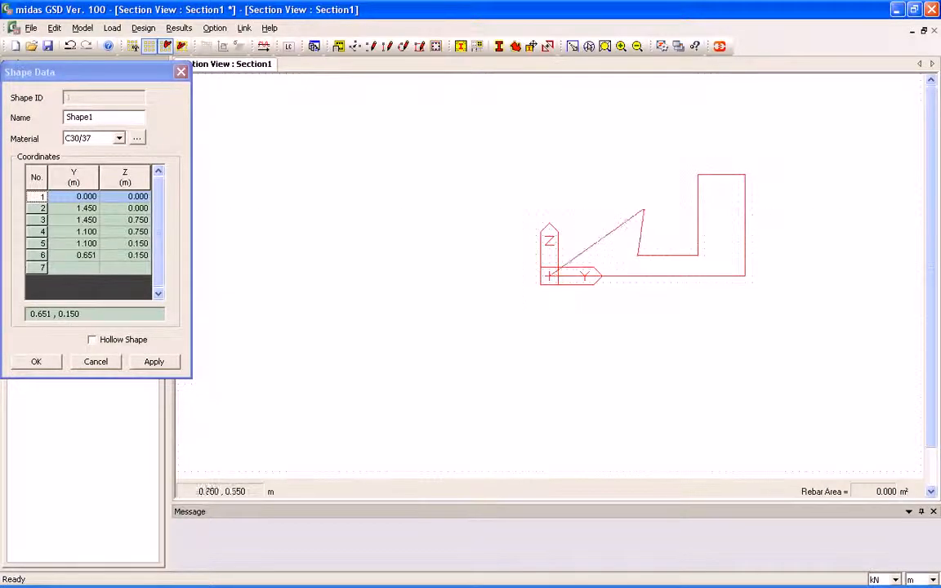
Complete the outline through about (0.65, 0.75), (-0.15, 0.75), (-0.7, 0.3) and (-0.5, -0.3) m, and apply the shape
left_click(637, 174)
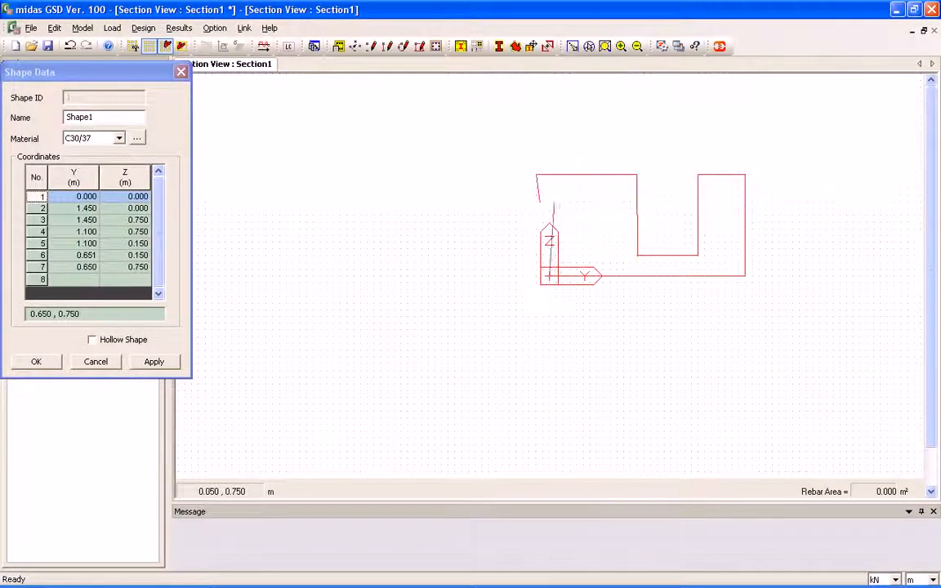
left_click(529, 174)
left_click(456, 235)
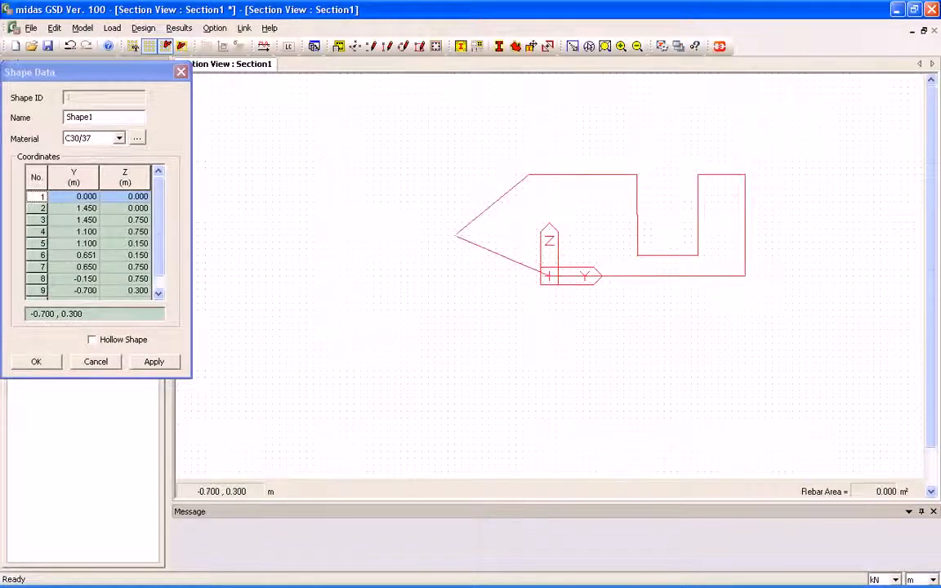
left_click(483, 314)
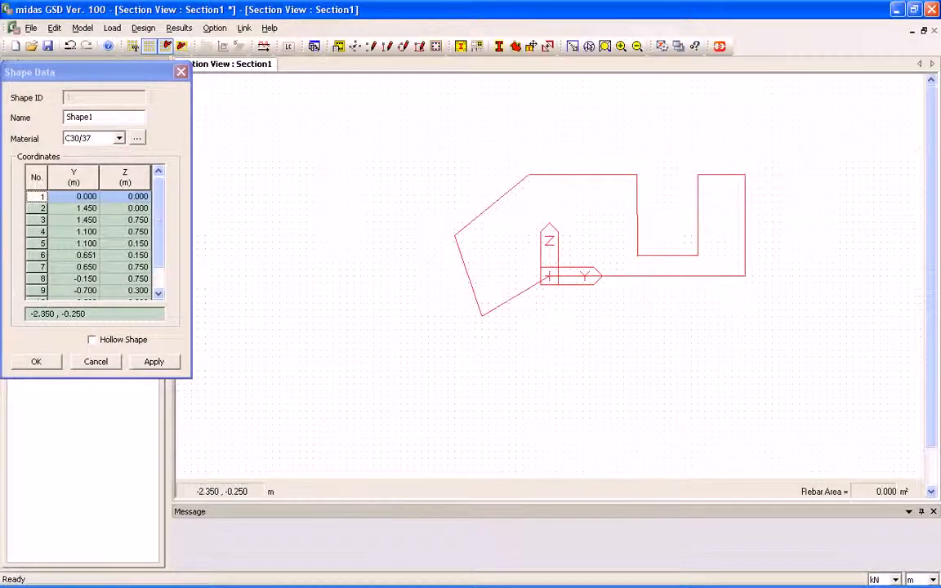
left_click(153, 362)
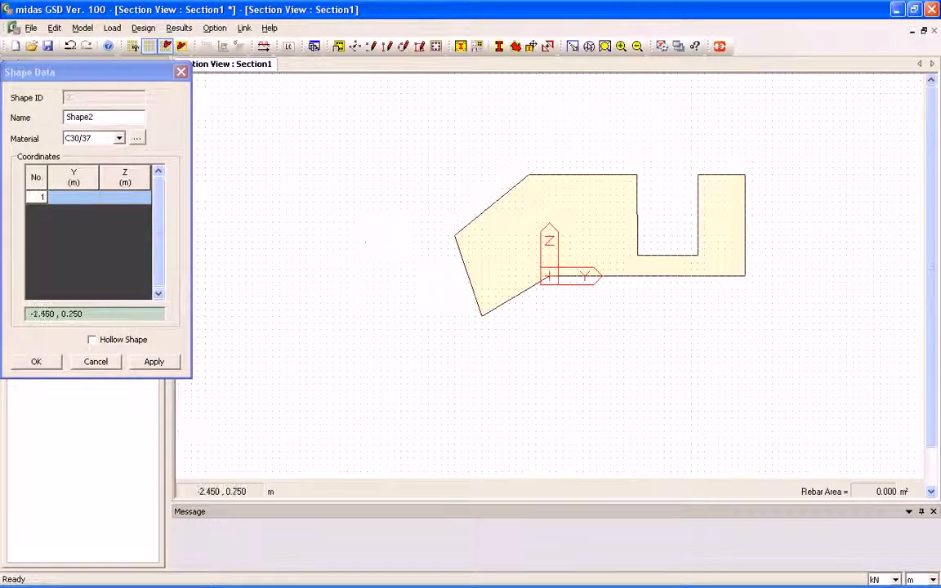
Close the shape data and place five P22 point rebars at about (-0.15, 0.55), (0.1, 0.6), (0.25, 0.55), (-0.15, 0.25) and (-0.4, 0.1) m
left_click(36, 361)
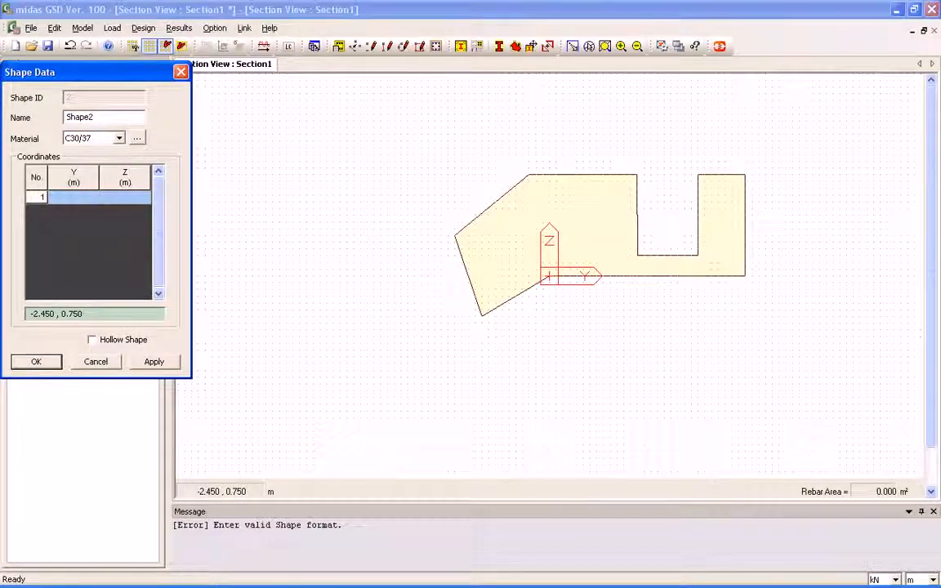
left_click(181, 72)
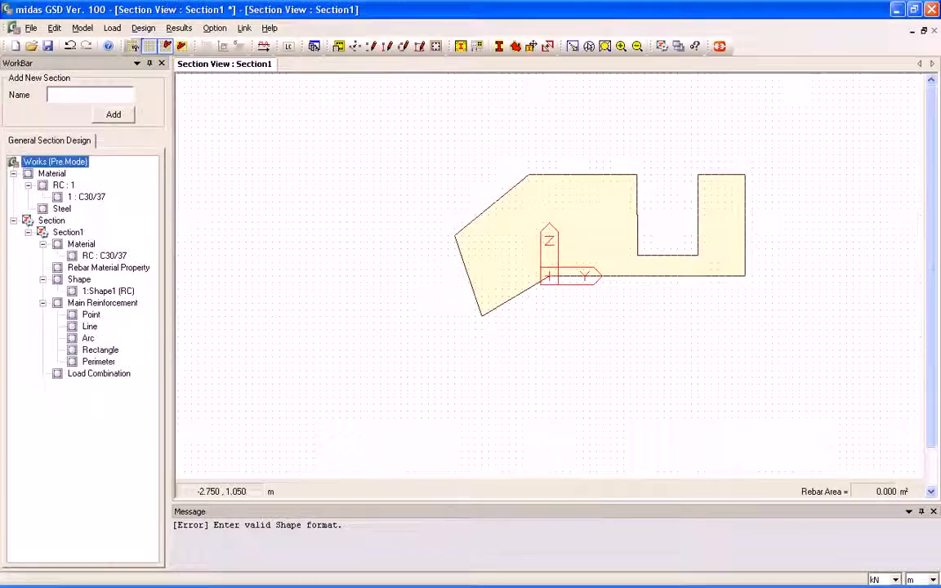
left_click(82, 27)
mouse_move(147, 120)
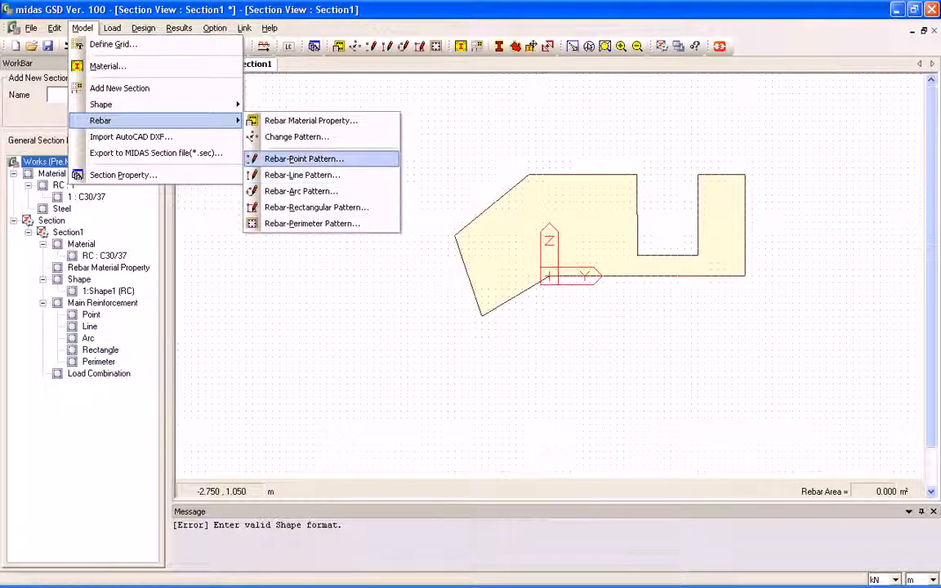
left_click(302, 159)
left_click(529, 202)
left_click(563, 195)
left_click(582, 202)
left_click(530, 241)
left_click(495, 263)
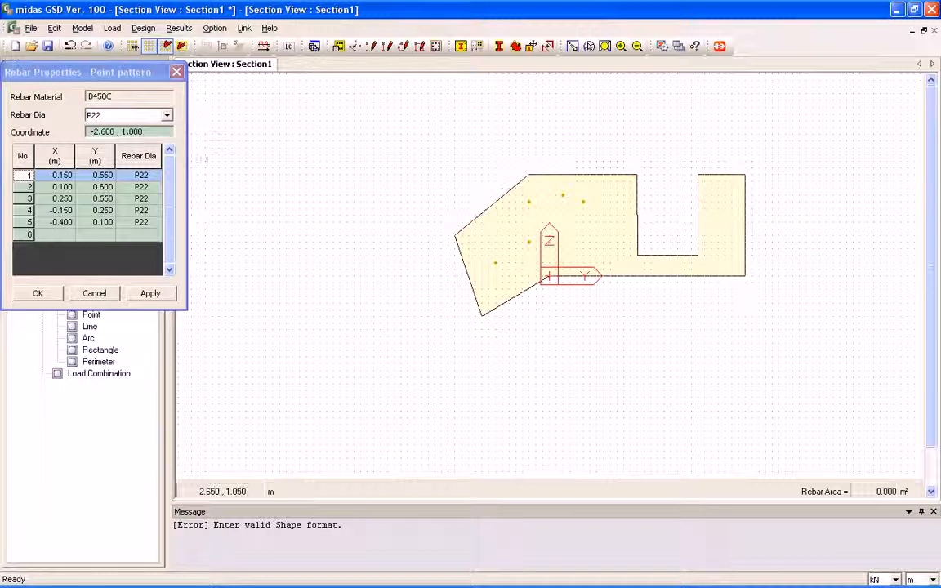
left_click(167, 115)
left_click(122, 157)
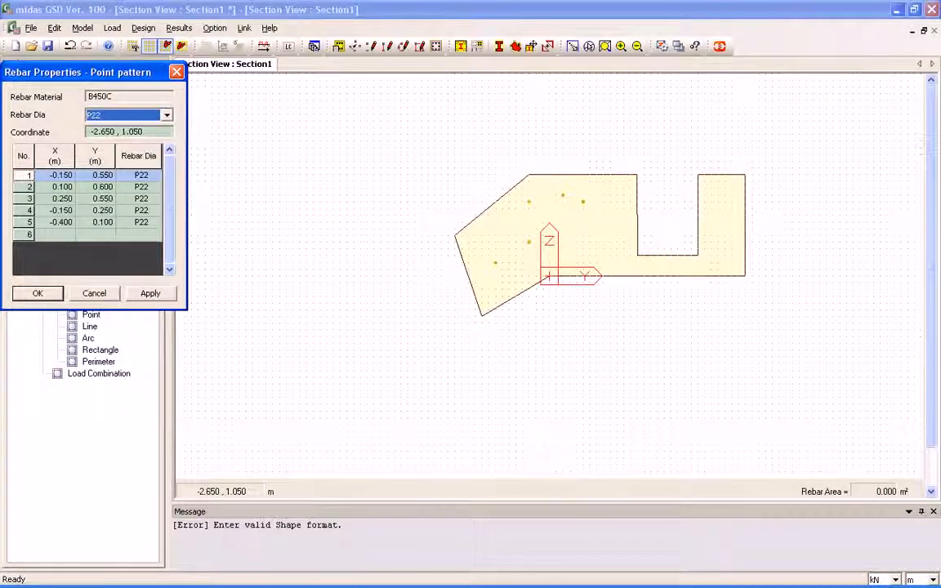
left_click(38, 293)
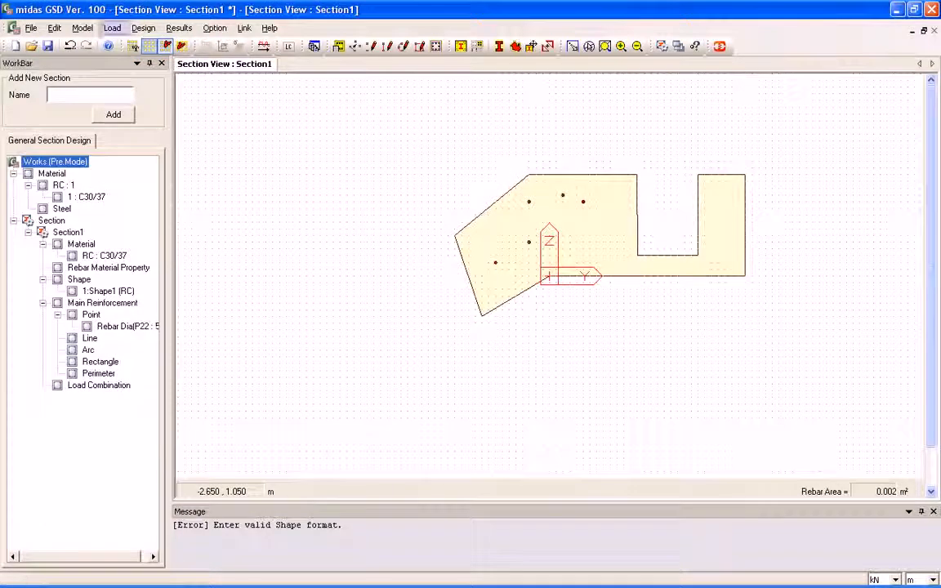
Add a P22 line rebar pattern from about (0.3, 0.05) to (1.35, 0.05) m with 2 interior rebars and a start rebar
left_click(82, 28)
mouse_move(164, 120)
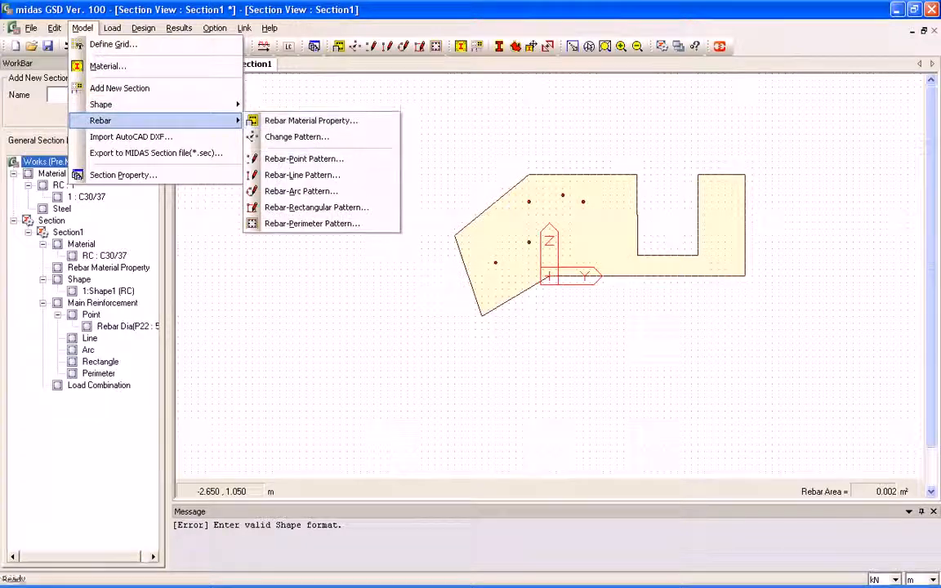
left_click(302, 175)
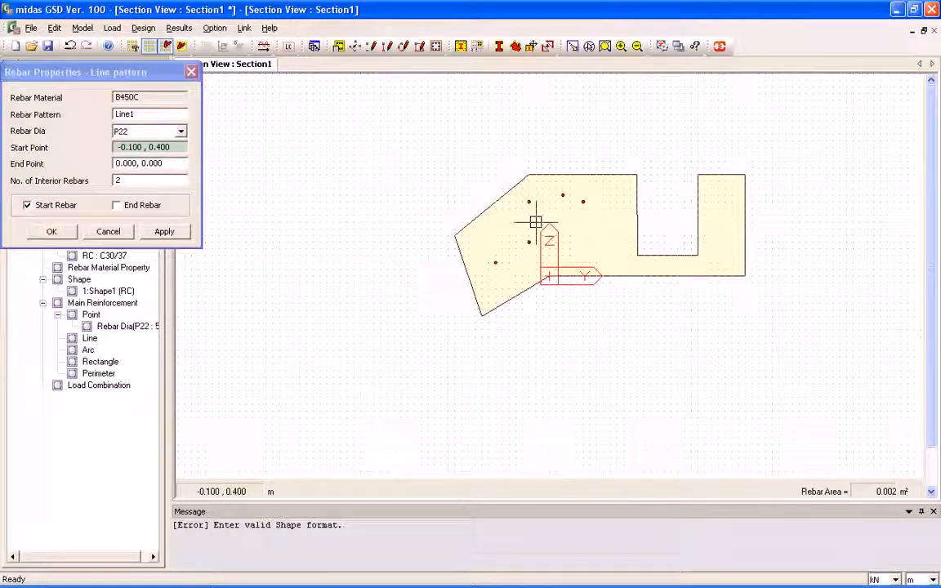
left_click(589, 271)
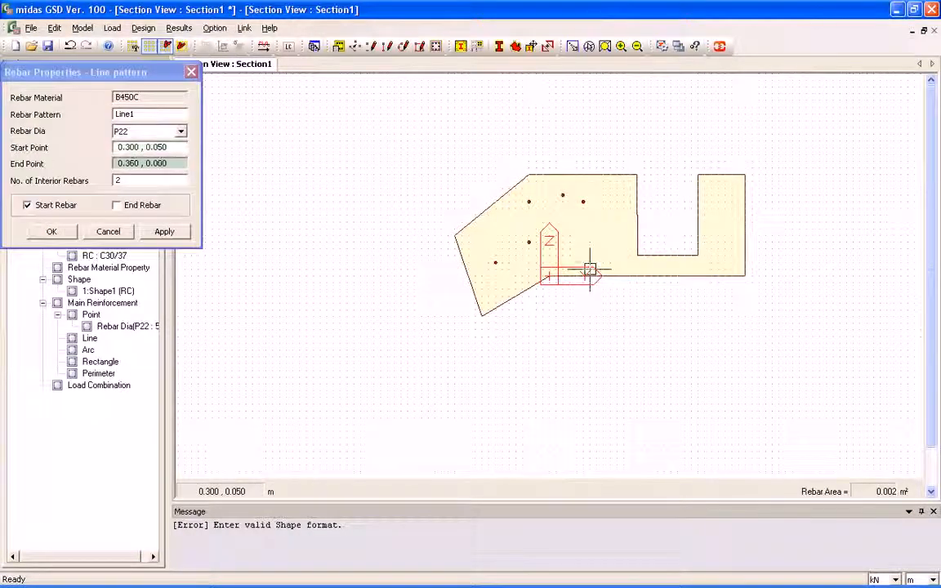
left_click(731, 270)
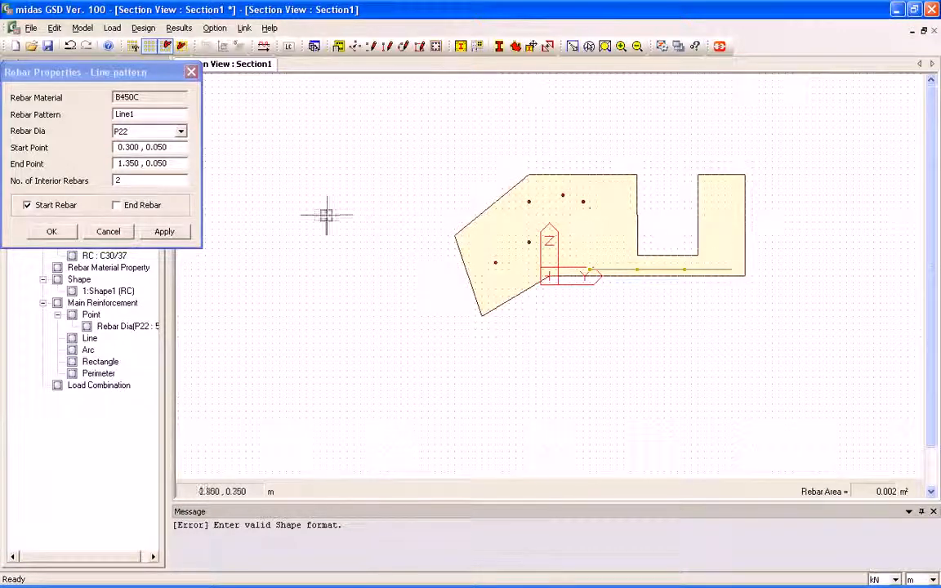
left_click(181, 131)
left_click(181, 132)
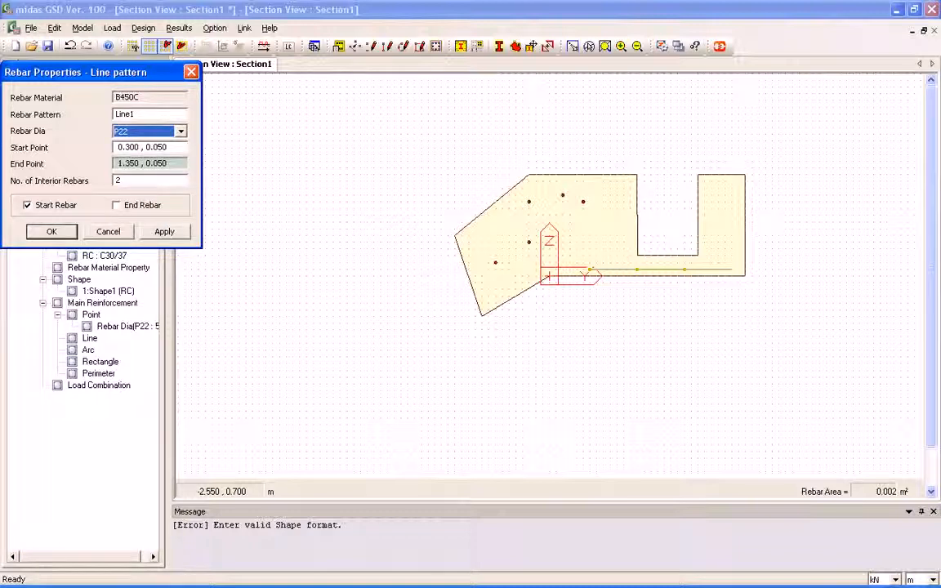
left_click(123, 181)
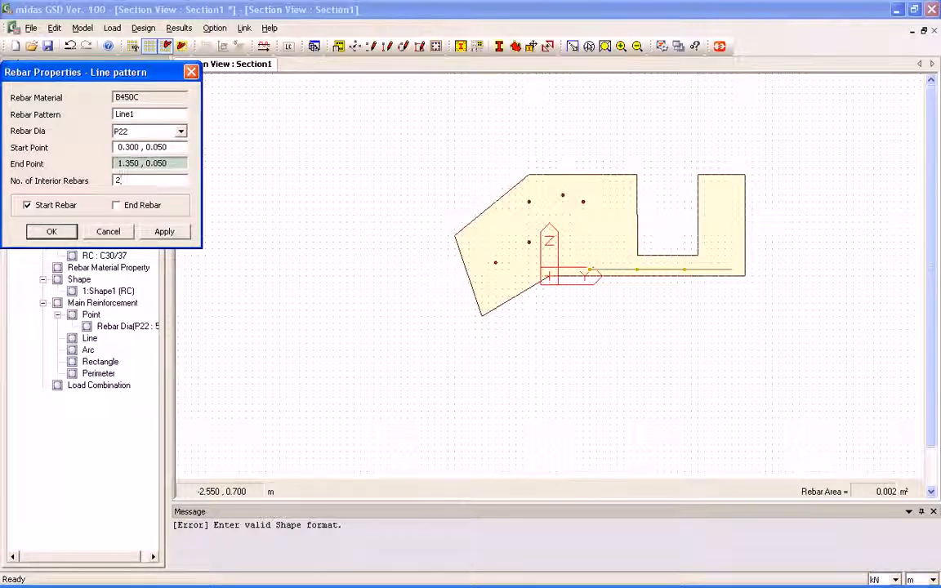
key("Return")
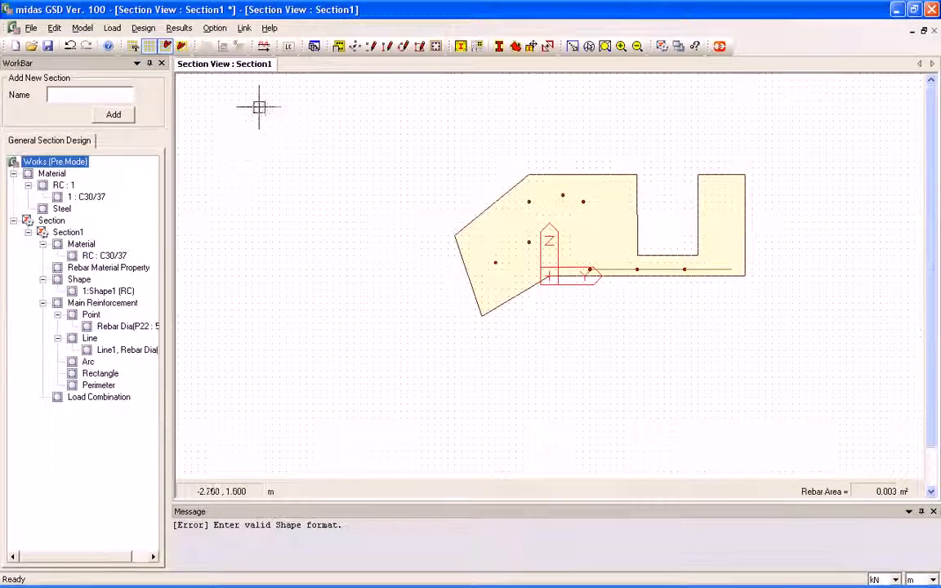
Add a P22 rectangular rebar pattern with corners at about (1.15, 0.7) and (1.4, 0.1) m and 2 interior rebars per side
left_click(82, 28)
mouse_move(147, 120)
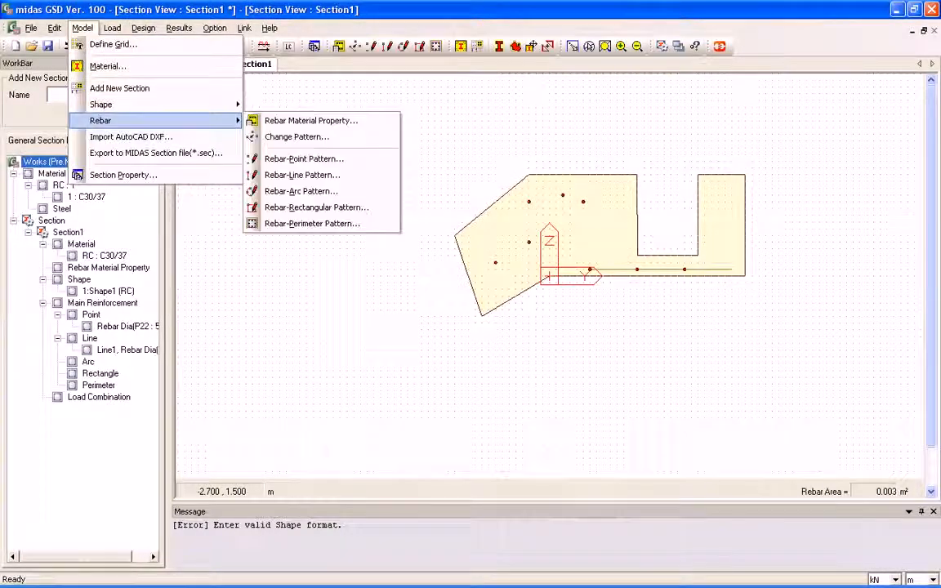
left_click(316, 207)
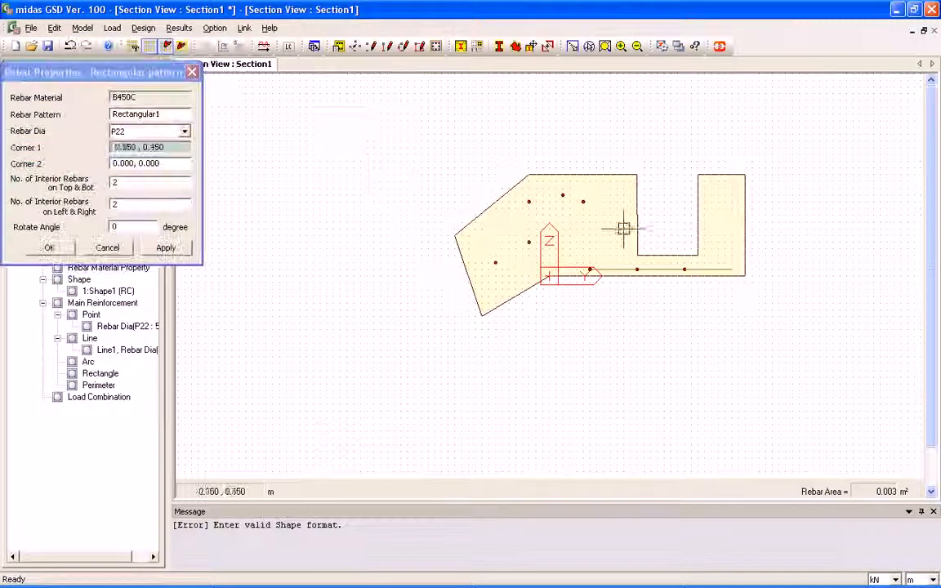
left_click(704, 182)
left_click(739, 262)
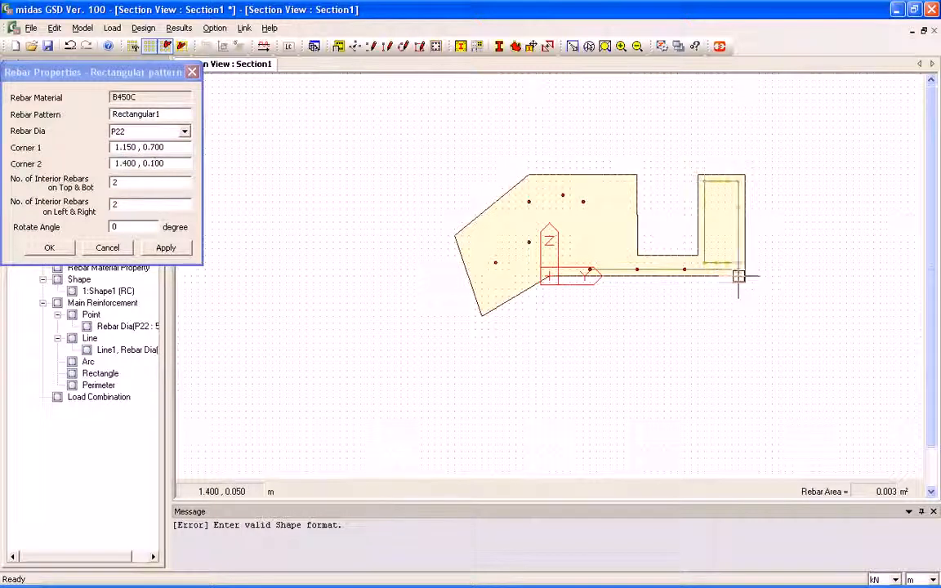
left_click(49, 247)
Add a P22 arc rebar pattern centred at about (0.15, 0.3) m, from (0.4, 0.35) to (0.362, 0.159) m, with 2 interior rebars
key("alt+m")
key("Up")
key("Up")
key("Up")
key("Up")
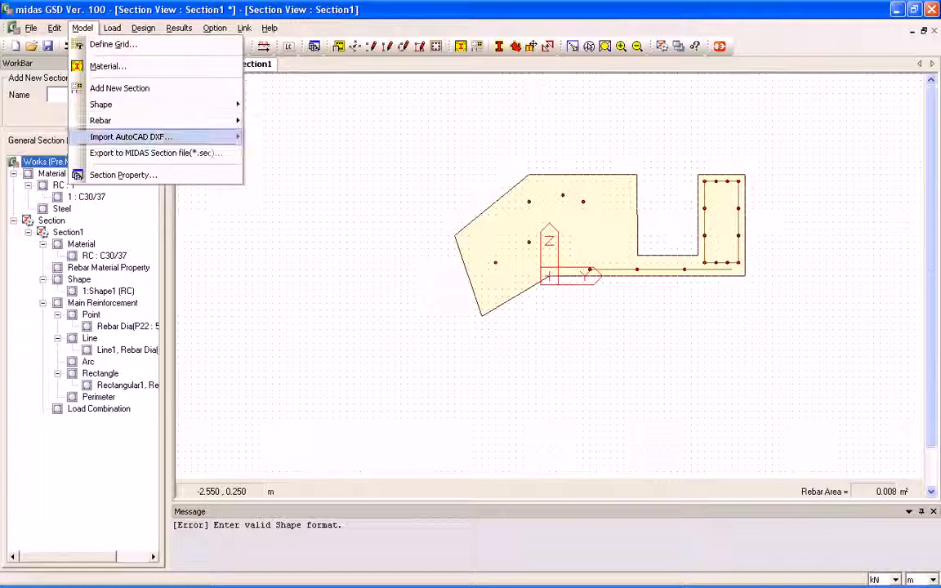
key("Right")
key("Down")
key("Down")
key("Down")
key("Down")
key("Return")
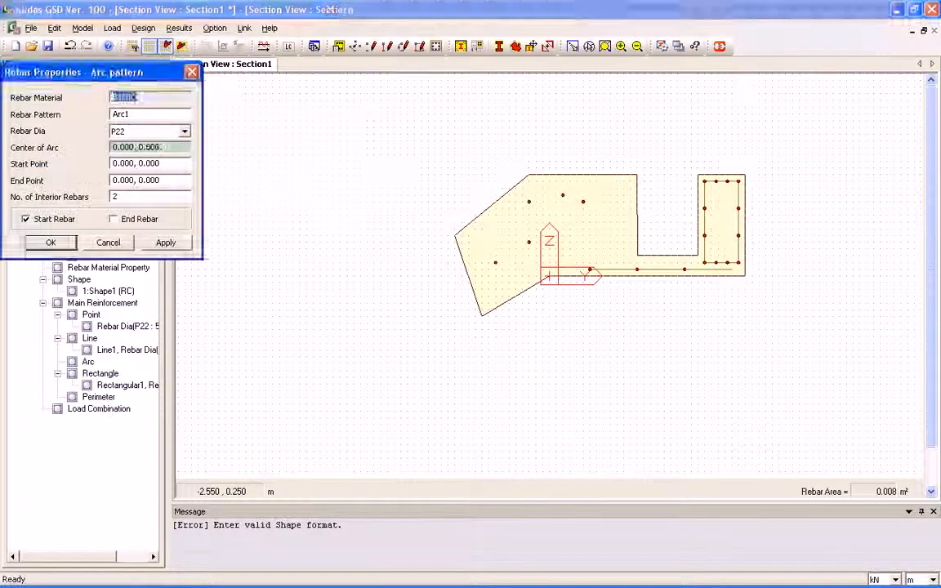
left_click(579, 246)
left_click(602, 228)
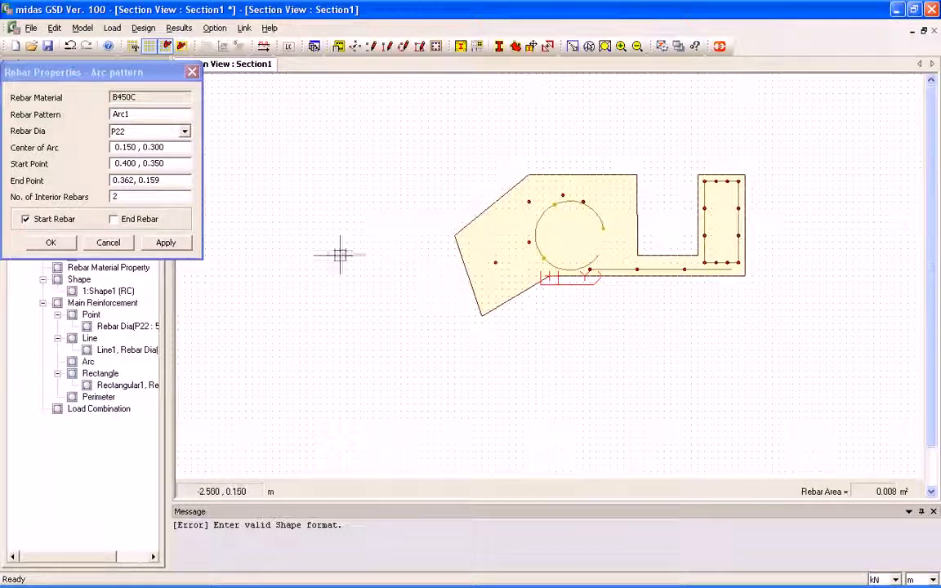
left_click(252, 265)
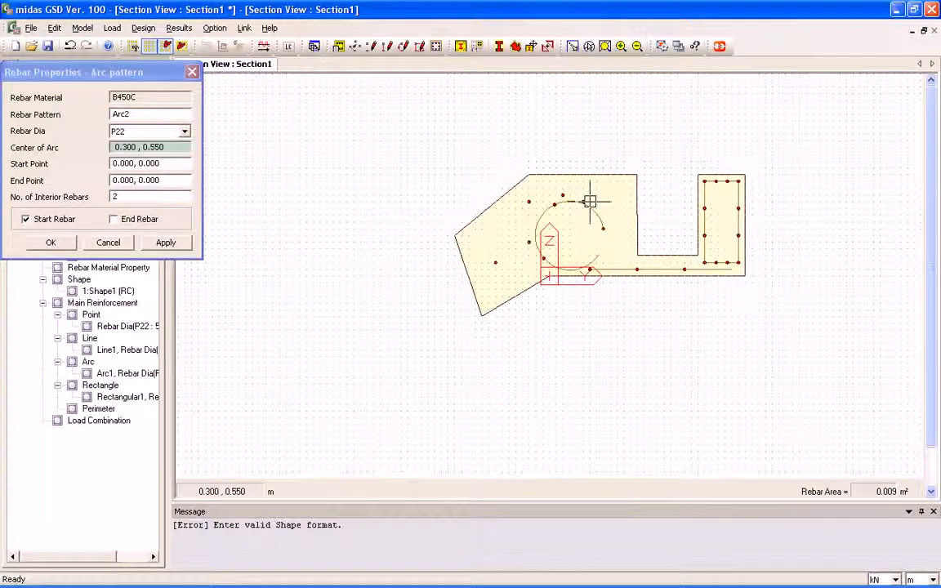
left_click(192, 72)
Define load combination LCB1 with P 1 kN, My 10 kN·m and Mz 10 kN·m
left_click(112, 28)
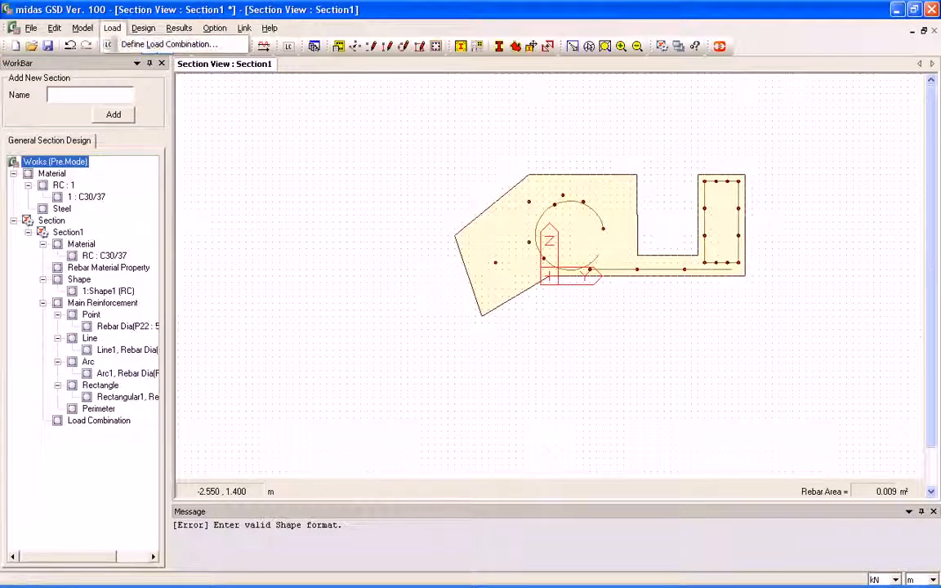
left_click(170, 44)
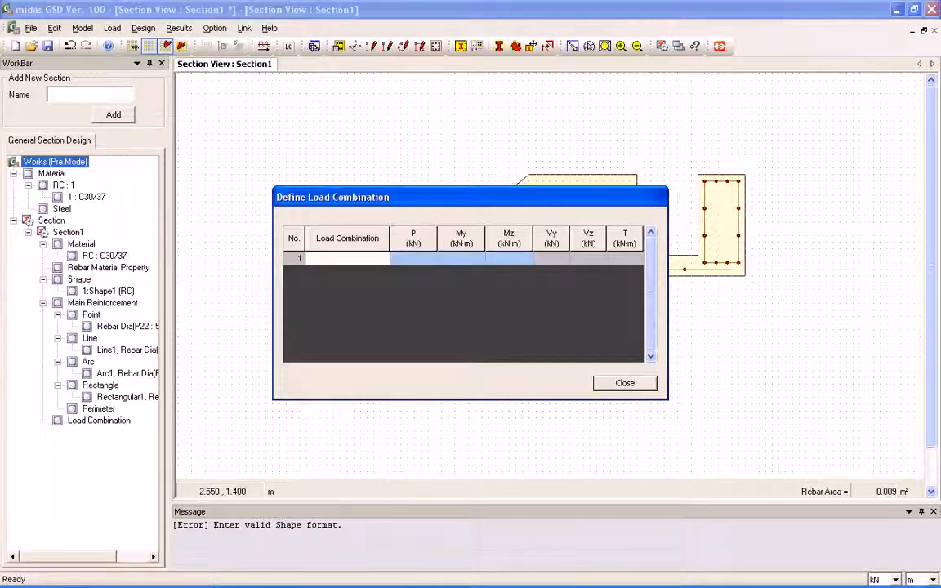
type("LCB1")
key("Tab")
type("1")
key("Tab")
type("10")
key("Tab")
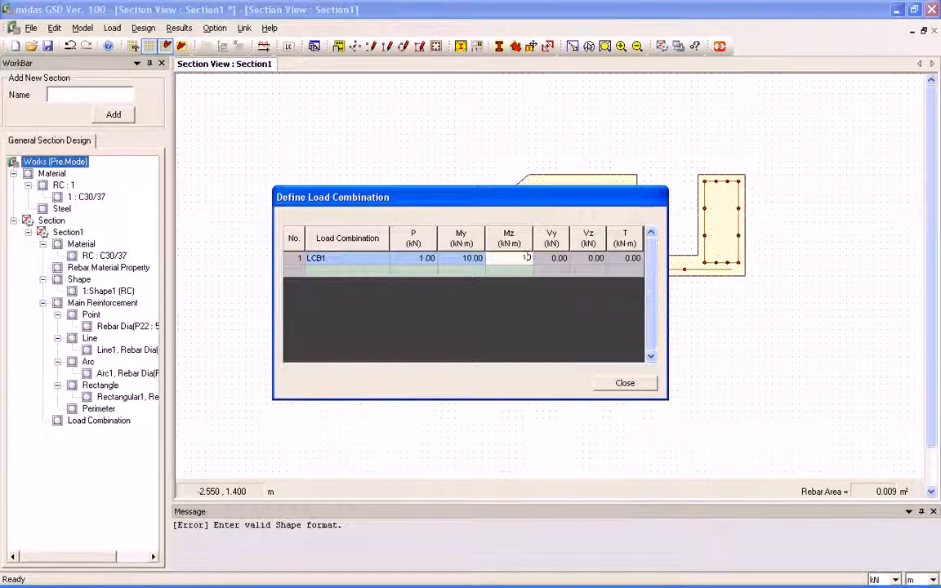
key("Return")
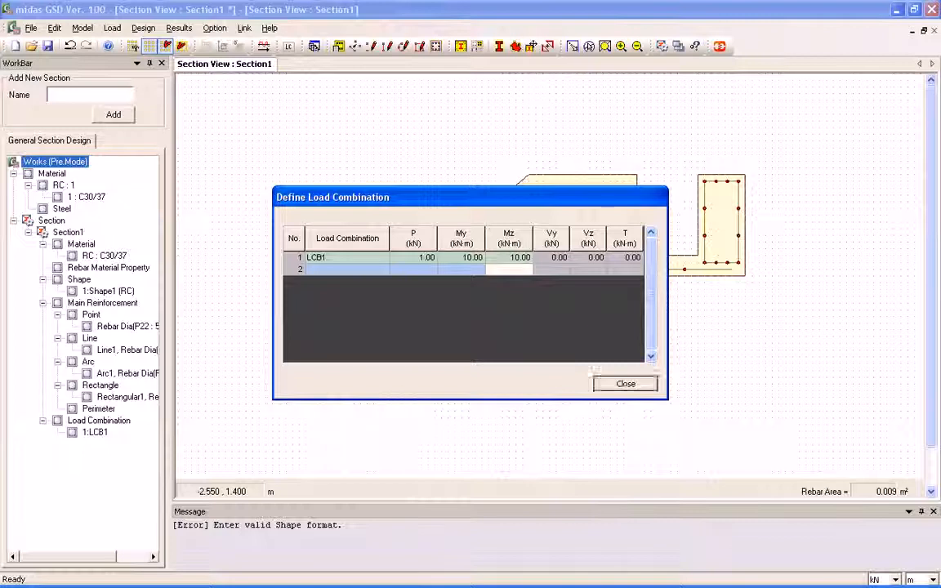
key("Escape")
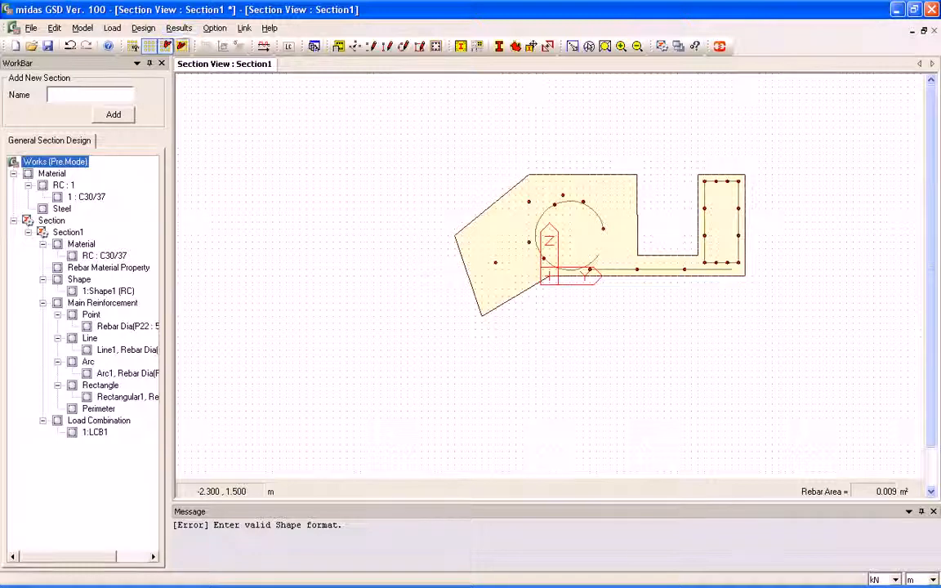
Run the section calculation, saving the model as Section.mgs over the existing file
left_click(263, 46)
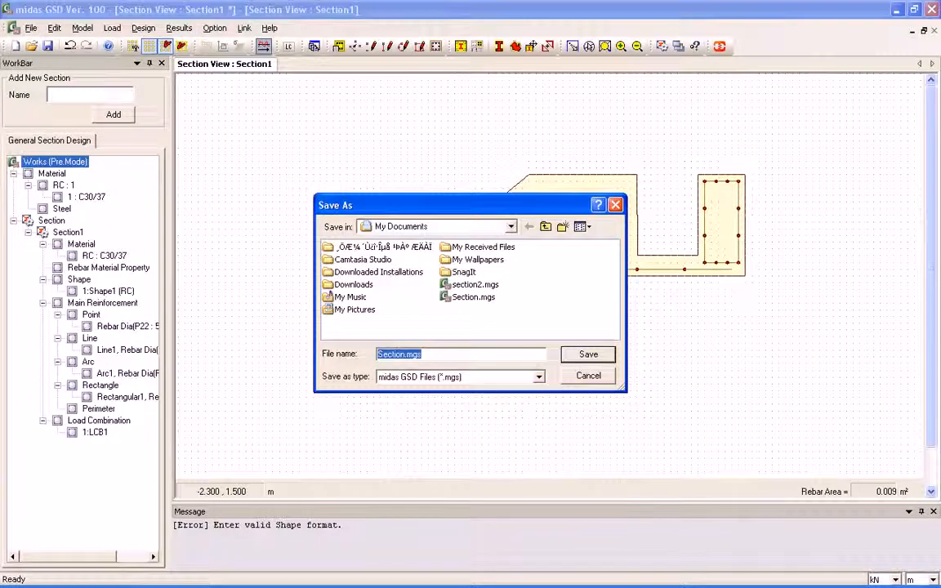
key("Return")
key("Return")
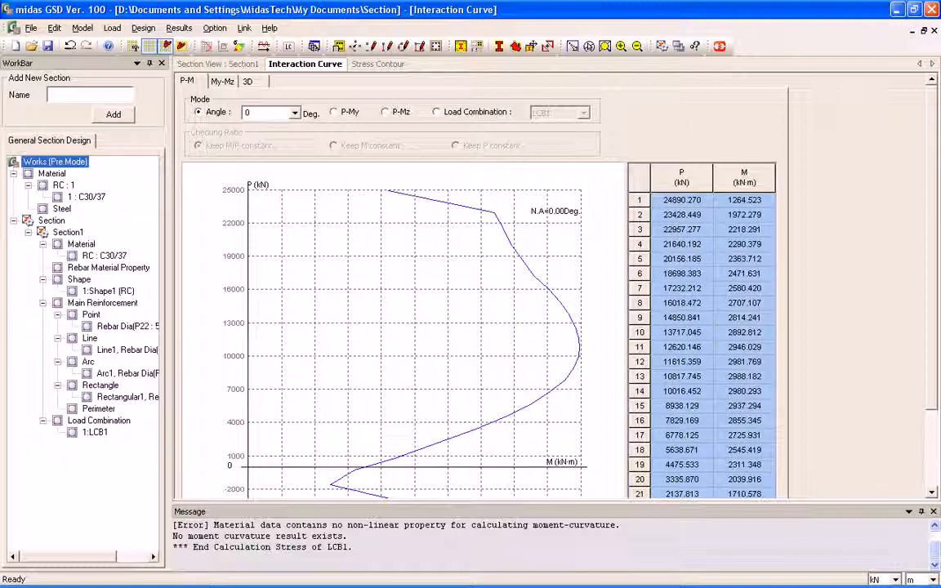
Examine the My-Mz interaction curve and rotate the 3D interaction surface
left_click(222, 81)
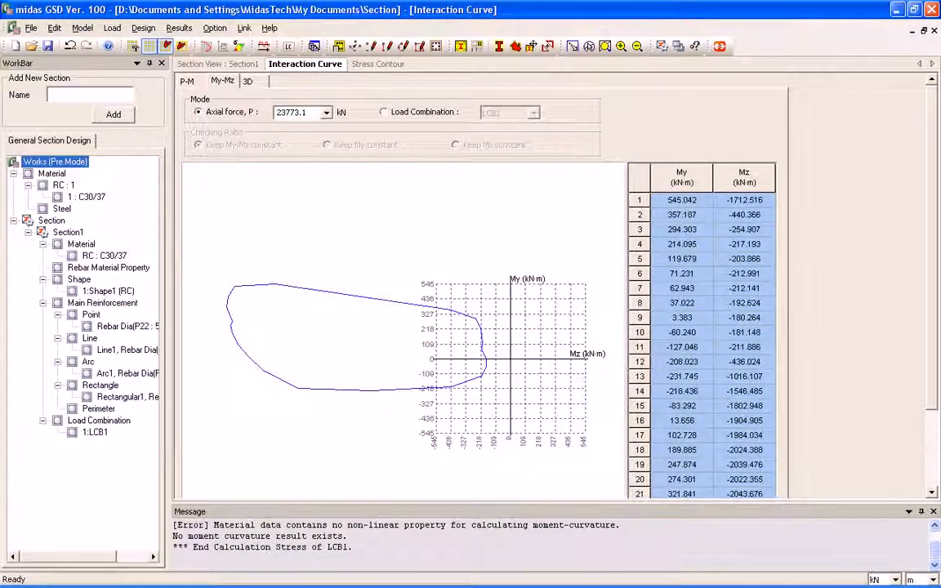
left_click(247, 81)
left_click_drag(343, 384, 445, 347)
Inspect the stress contour for LCB1 with the concrete mesh shown and hidden again
left_click(377, 64)
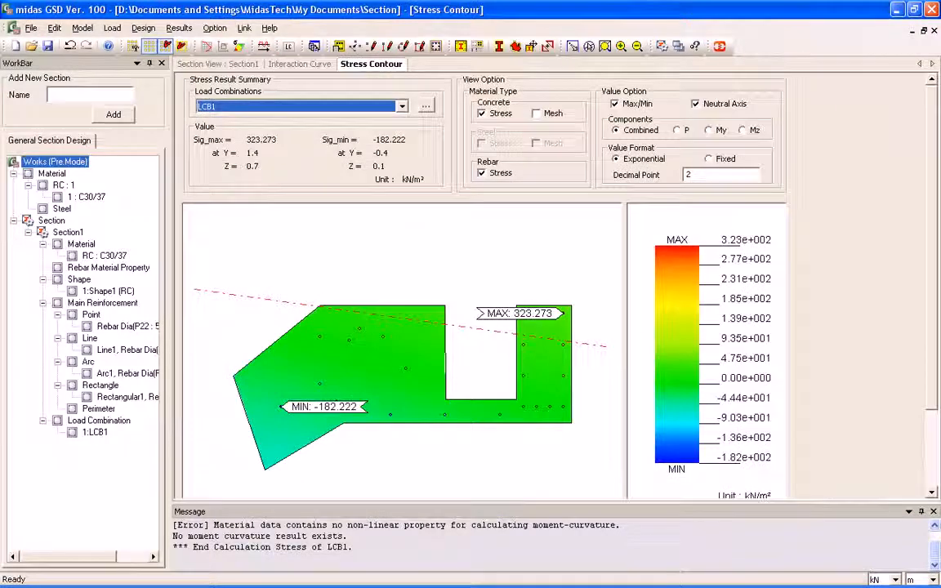
left_click(537, 113)
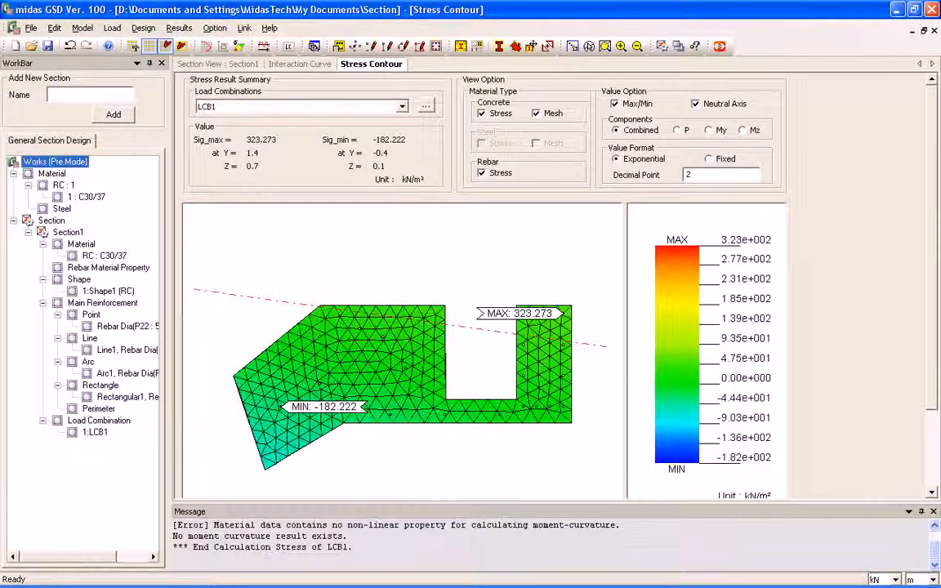
left_click(537, 113)
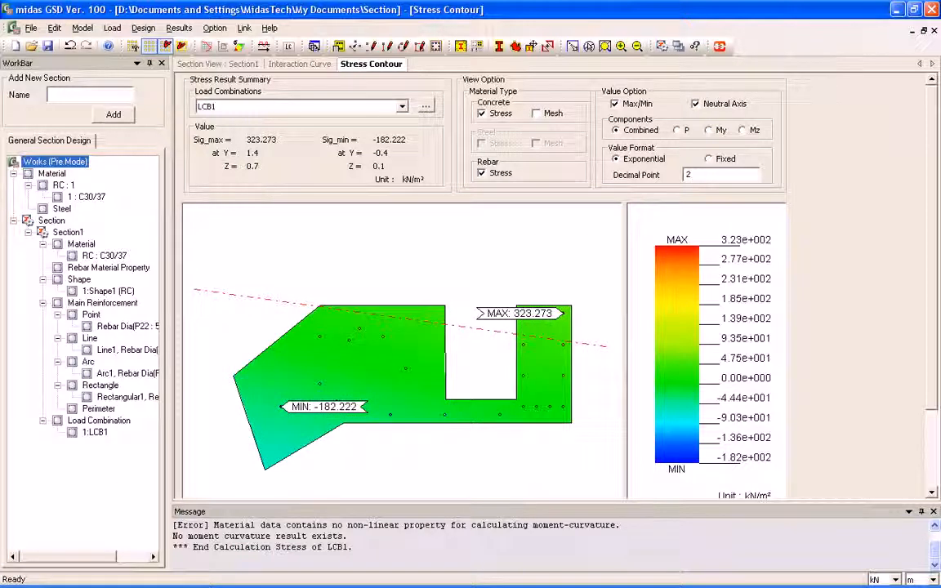
Compare the section's stress contours for the P, My and Mz components, and return to the combined stress
left_click(677, 131)
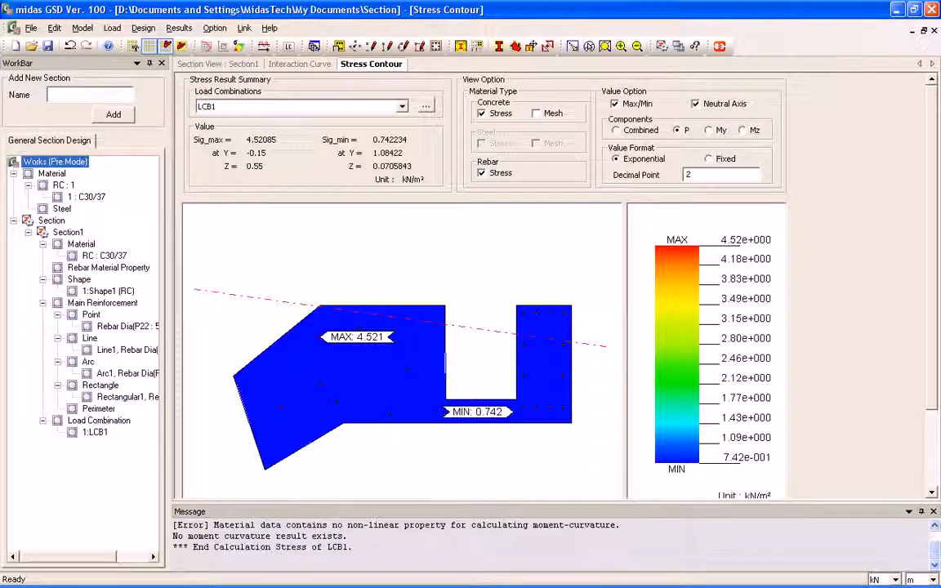
left_click(709, 129)
left_click(743, 130)
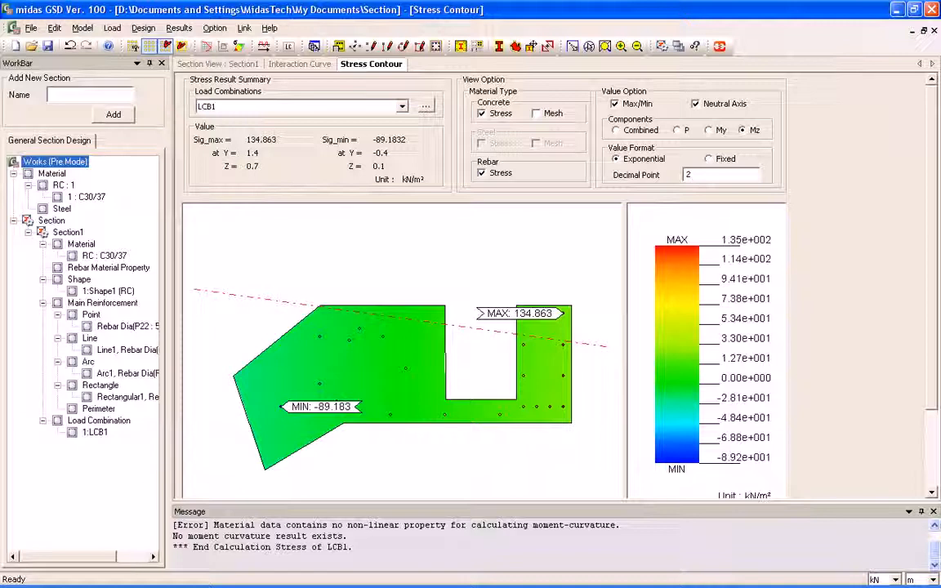
left_click(708, 130)
left_click(678, 130)
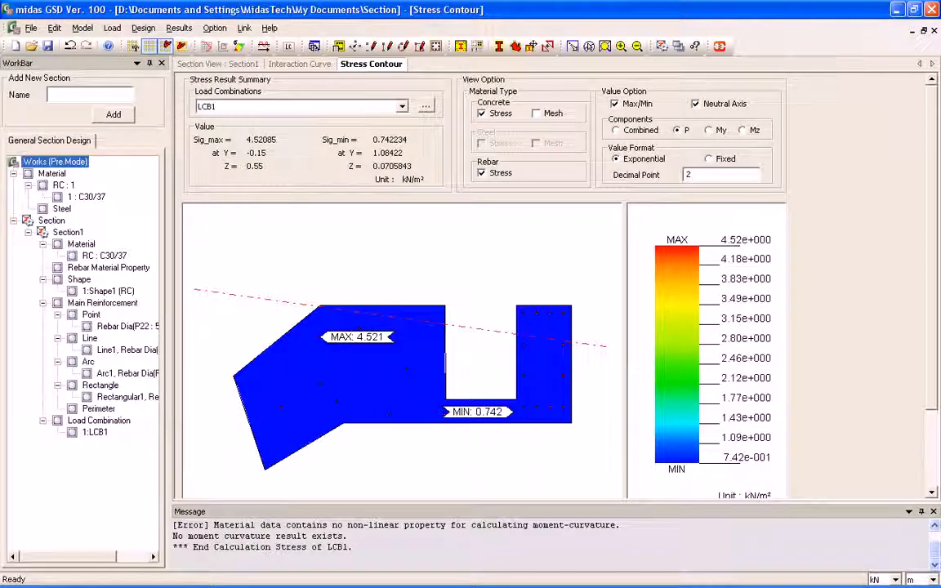
left_click(616, 130)
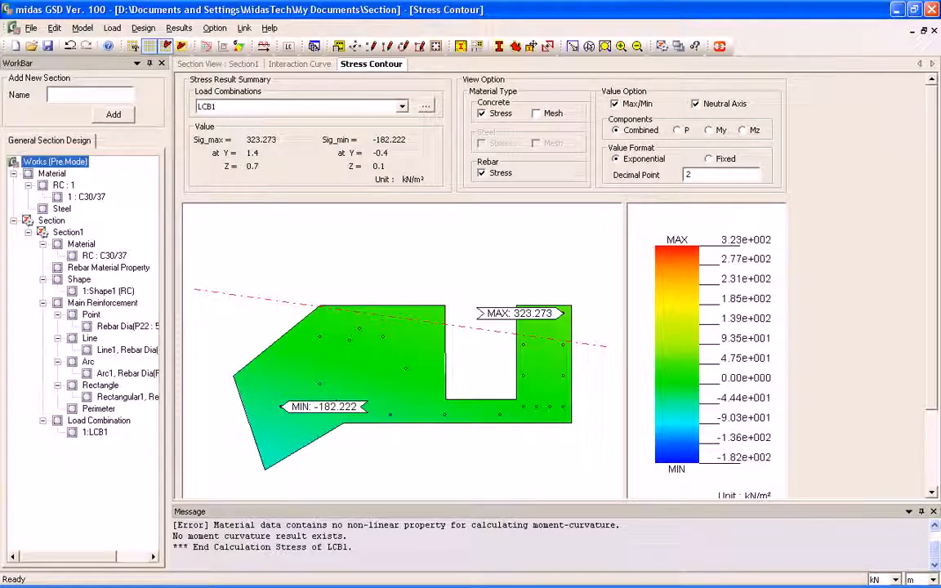
Return to the Section1 drawing and view its calculated section properties
left_click(218, 64)
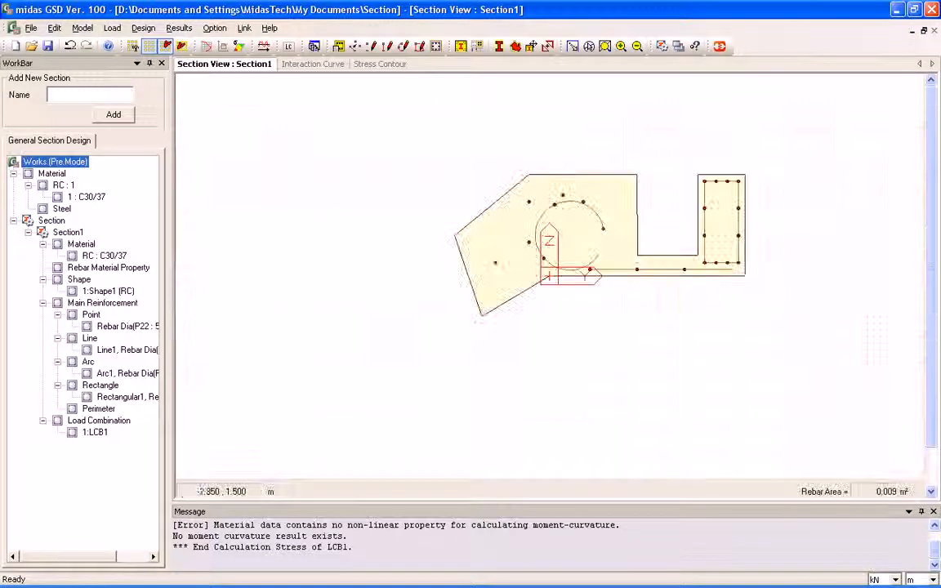
left_click(288, 46)
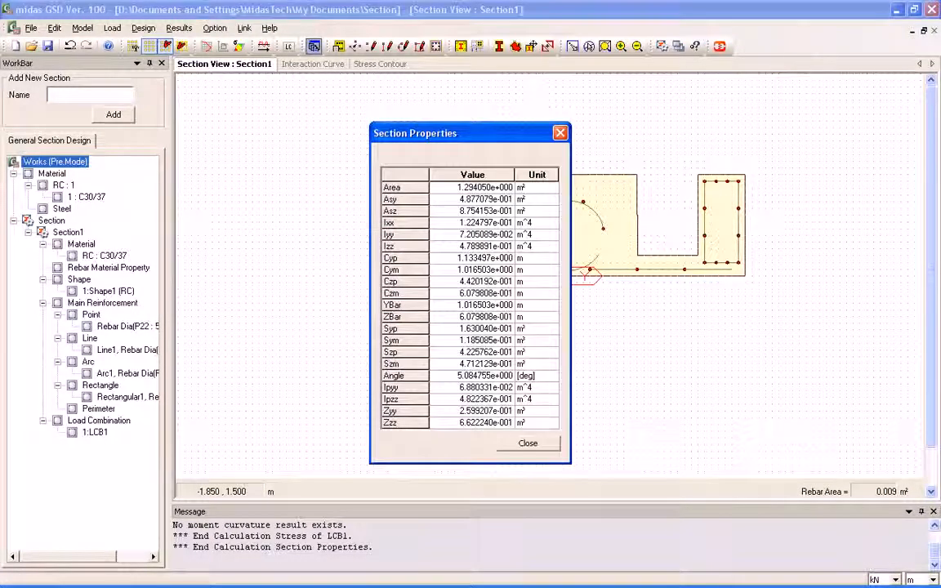
left_click(560, 133)
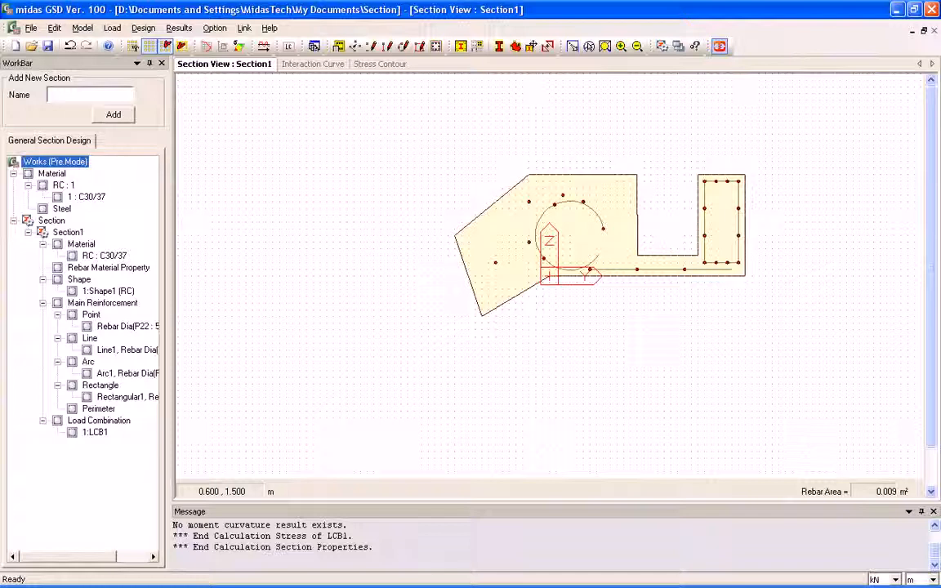
Connect to the open midas Gen model and export Section1 to it for member 11
left_click(720, 47)
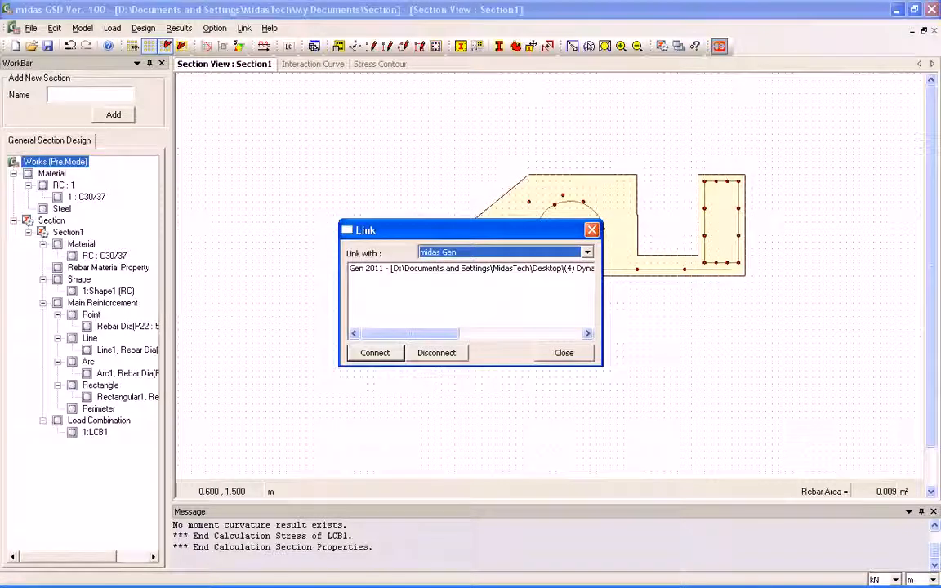
left_click_drag(474, 230, 505, 175)
left_click(505, 213)
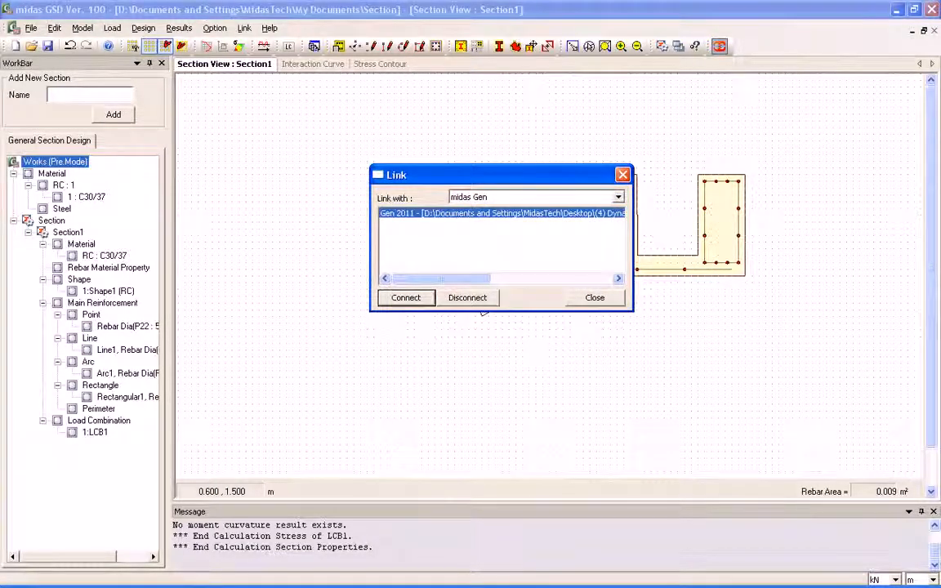
left_click(406, 297)
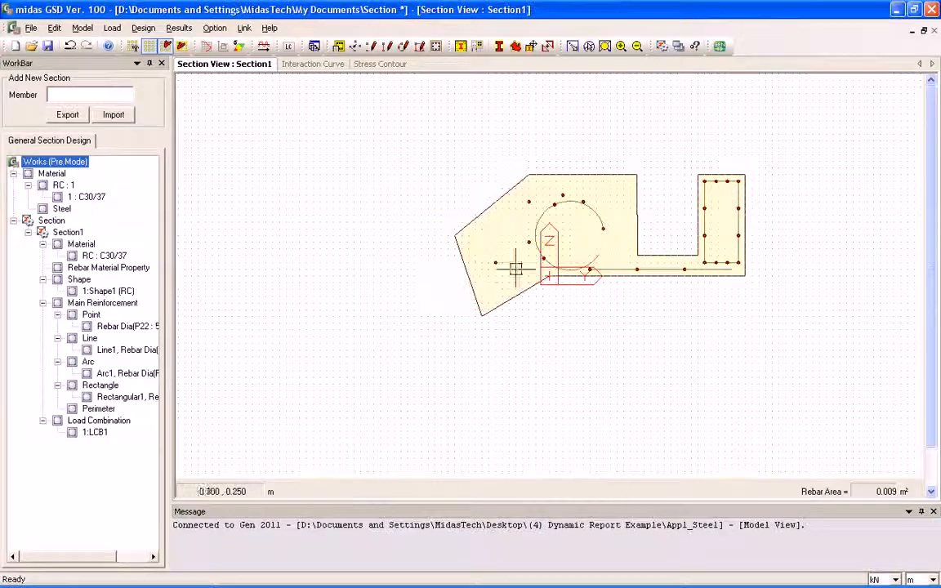
type("11")
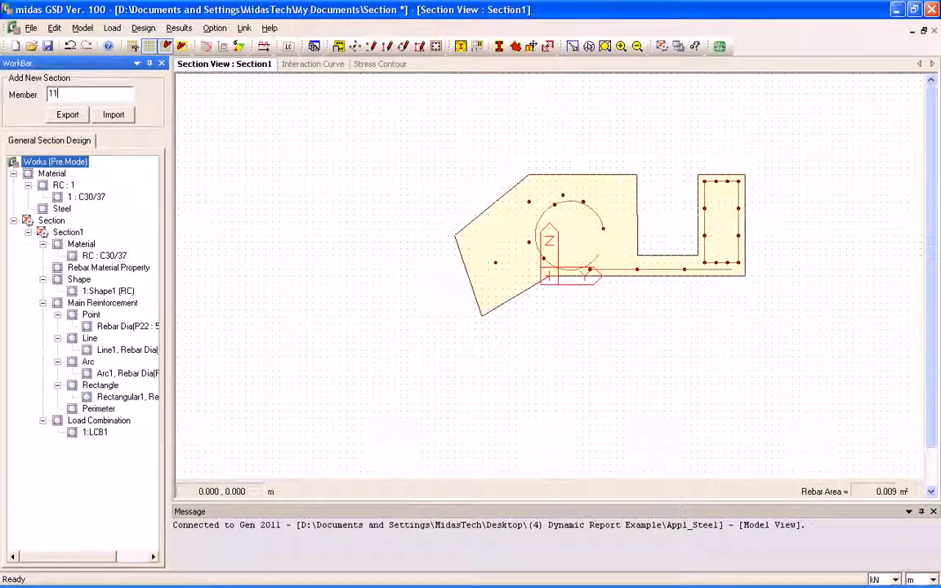
key("Return")
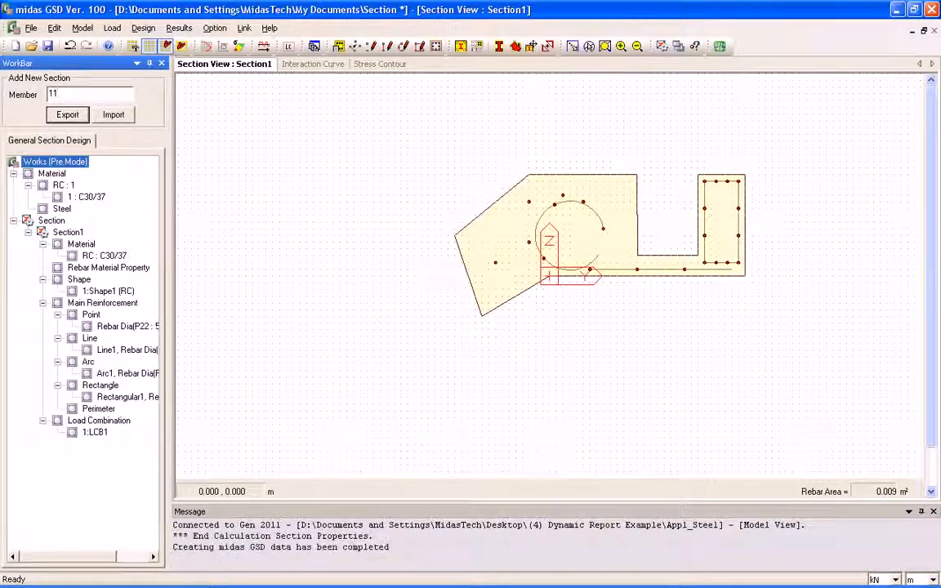
Switch to midas Gen and review the imported Section1's shape and property values in its section data
key("alt+Tab")
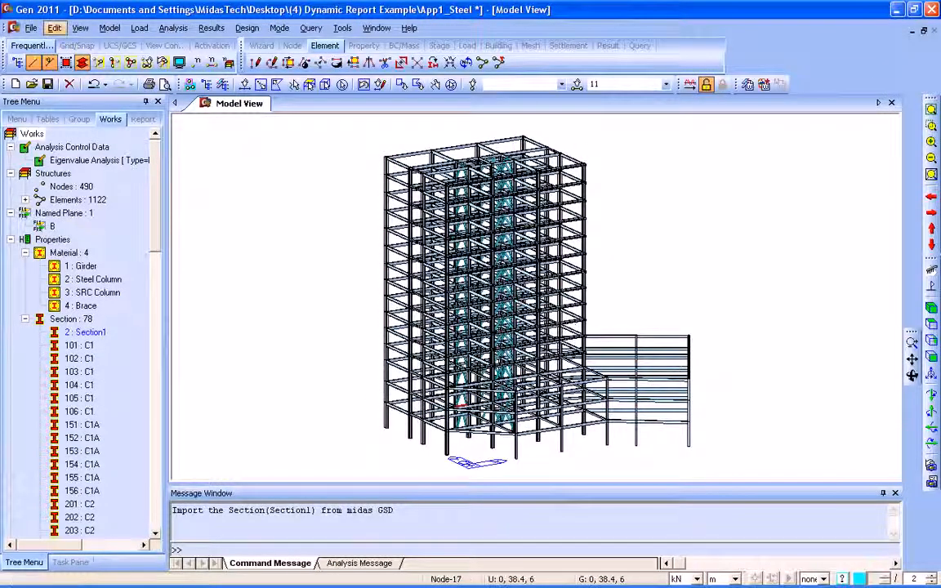
left_click(109, 27)
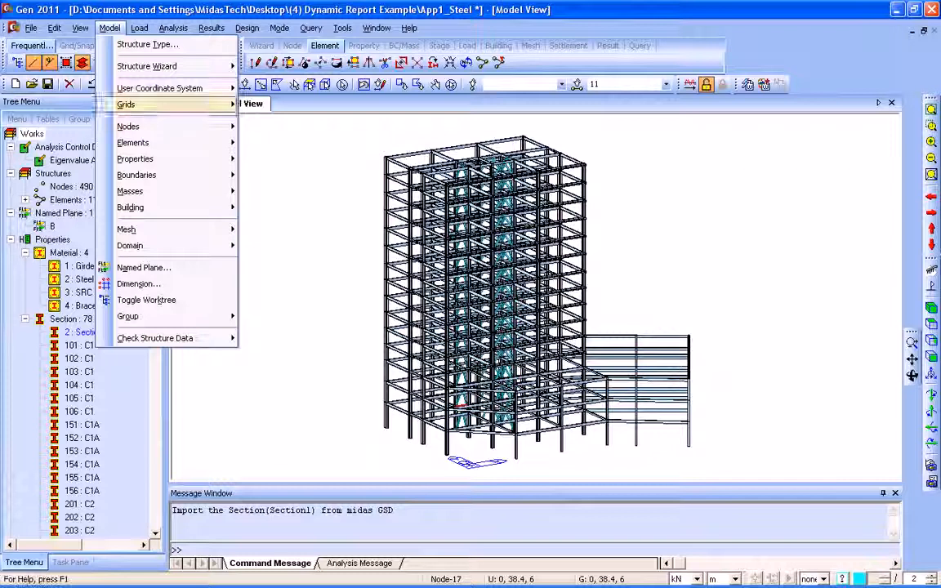
mouse_move(155, 158)
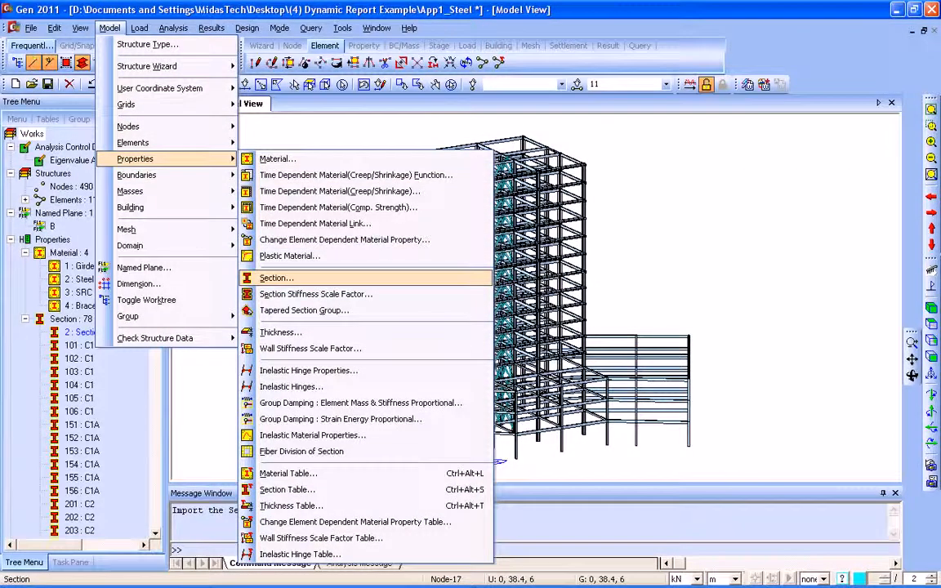
left_click(276, 278)
left_click(72, 93)
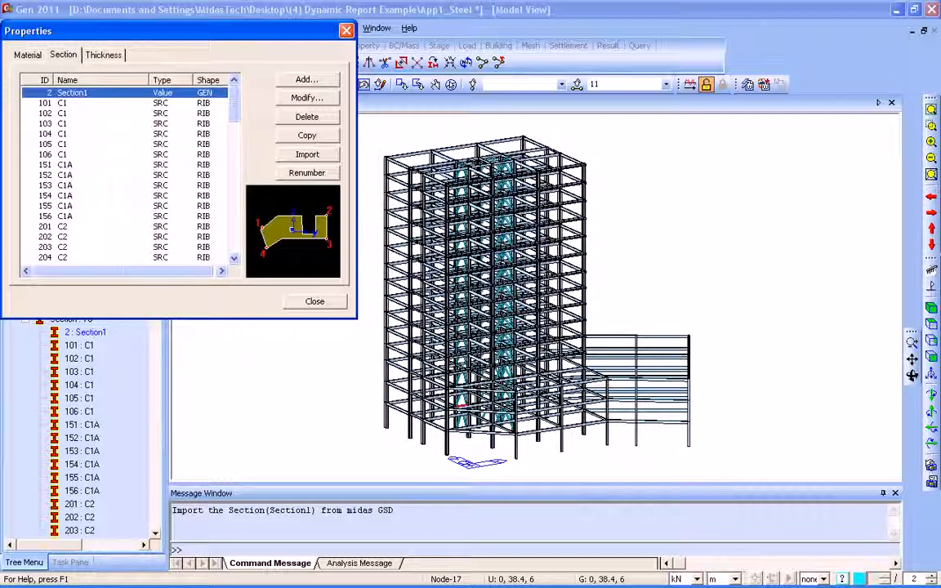
left_click(307, 97)
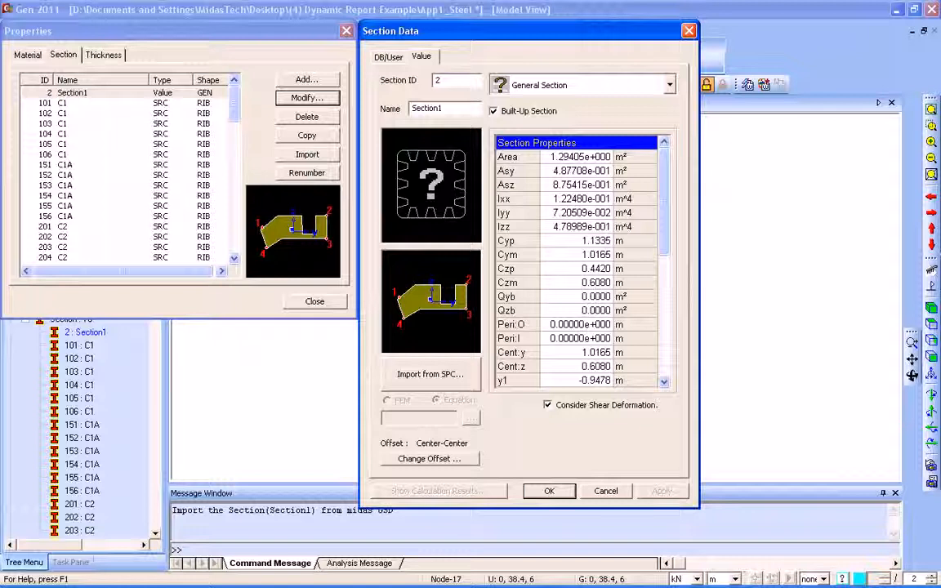
scroll(596, 261, "down", 3)
scroll(596, 261, "up", 3)
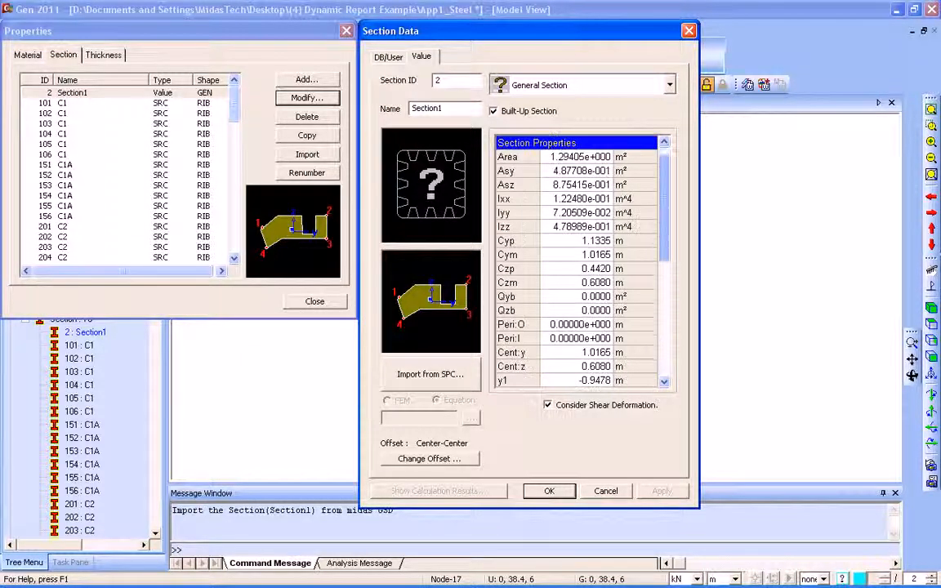
left_click(549, 491)
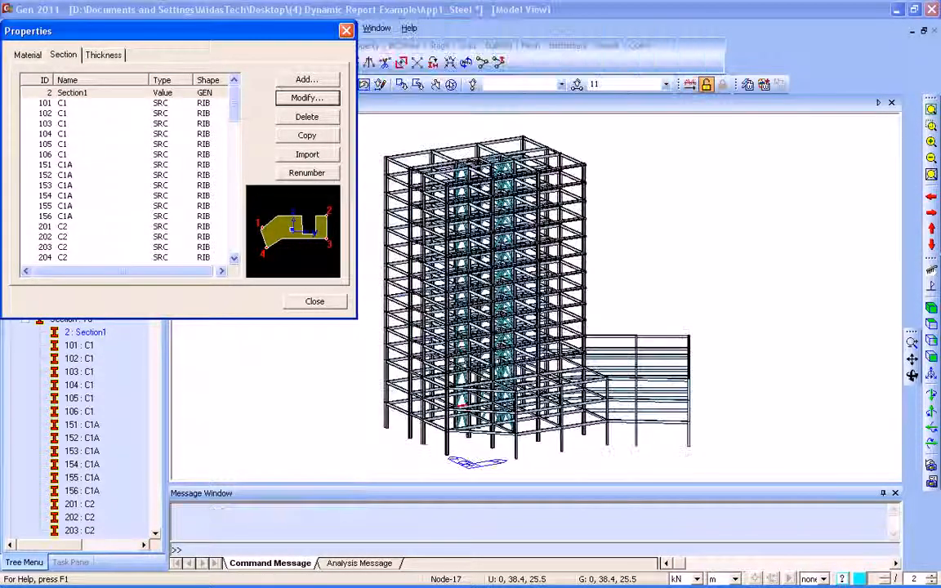
left_click(314, 301)
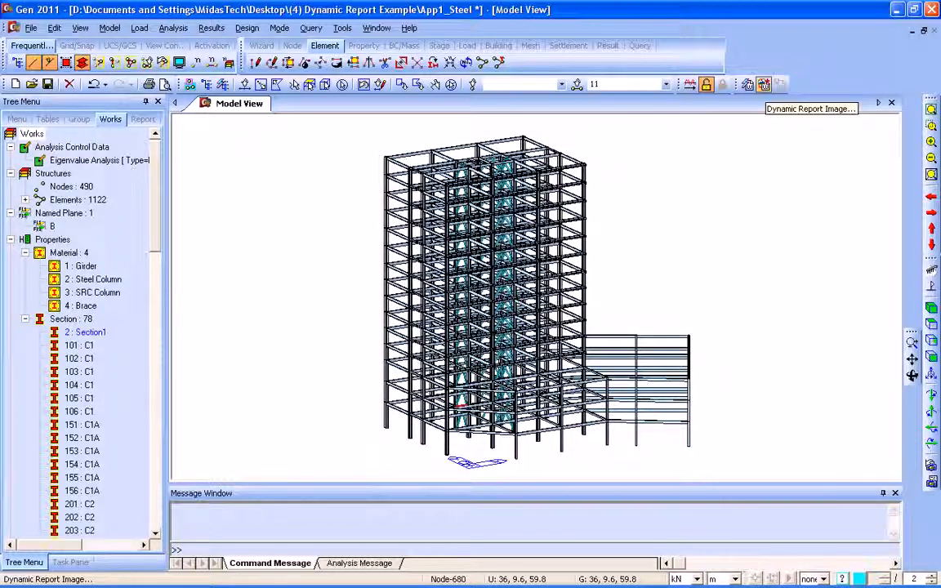
Capture the building's isometric and top views as dynamic report images named 1 and 2
left_click(764, 84)
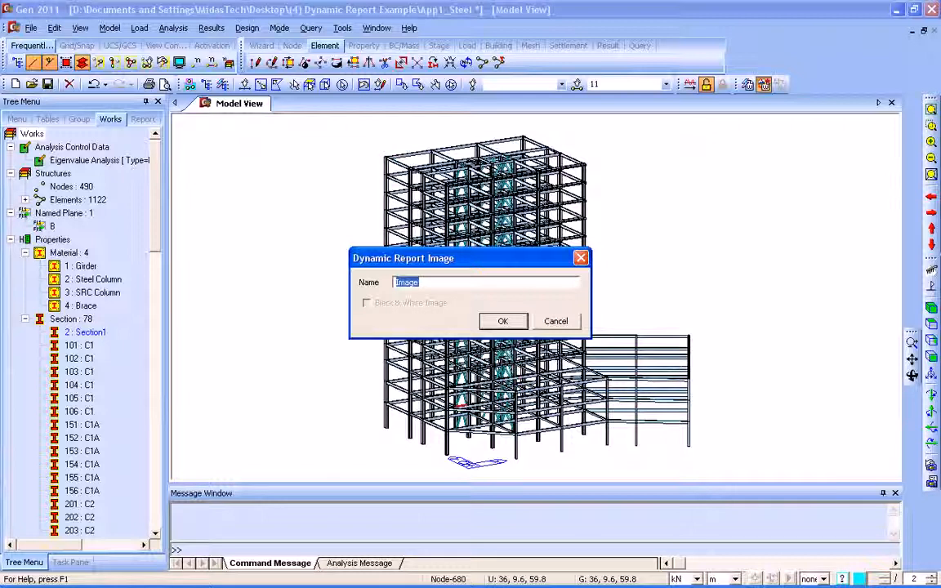
type("1")
left_click(502, 322)
left_click(932, 325)
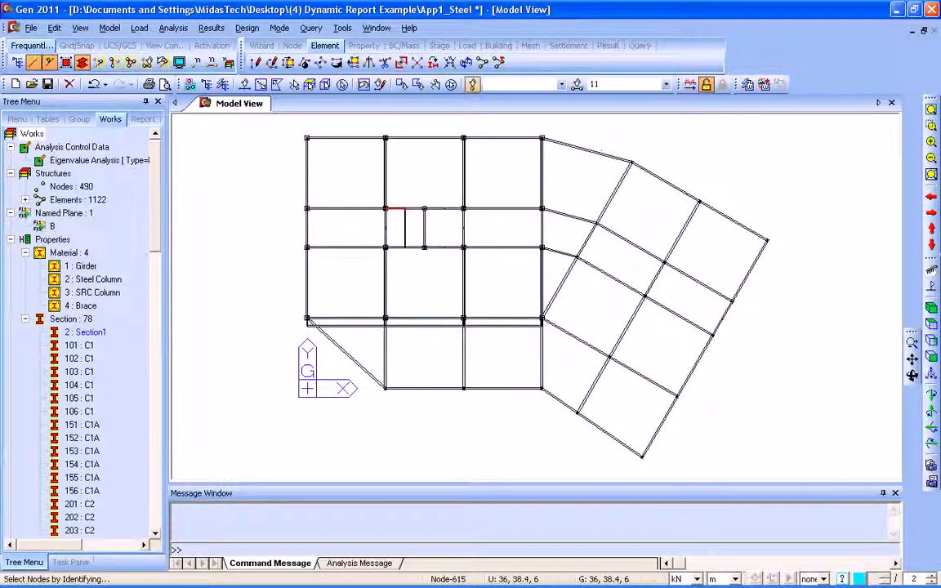
left_click(690, 84)
type("2")
left_click(500, 321)
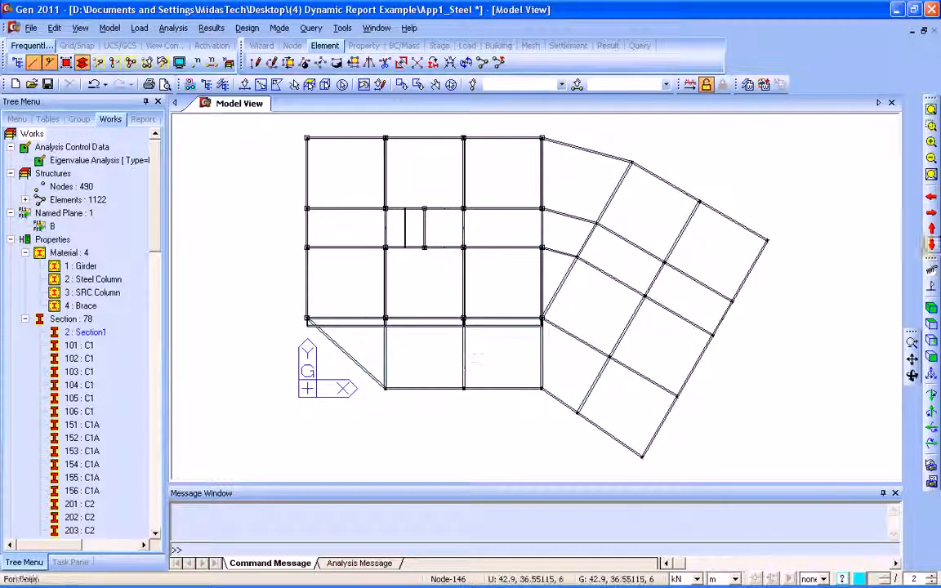
Capture the building's side elevation as dynamic report image 3, and return the model to the isometric view
left_click(931, 357)
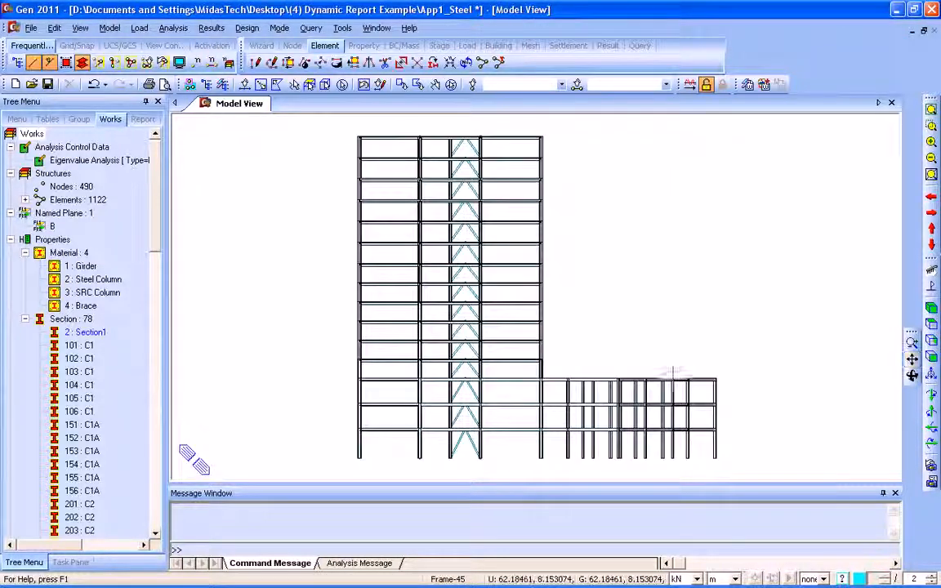
left_click(764, 84)
type("3")
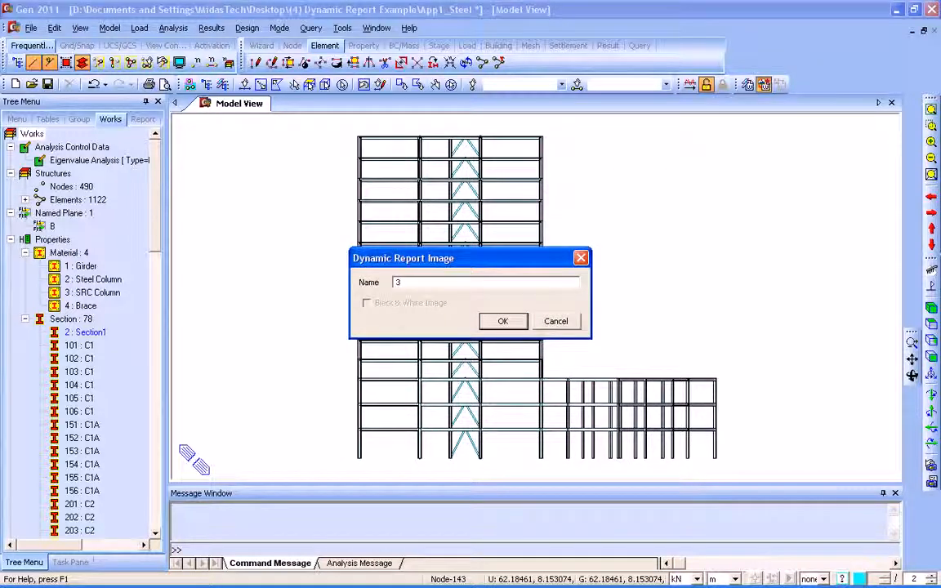
key("Return")
left_click(931, 308)
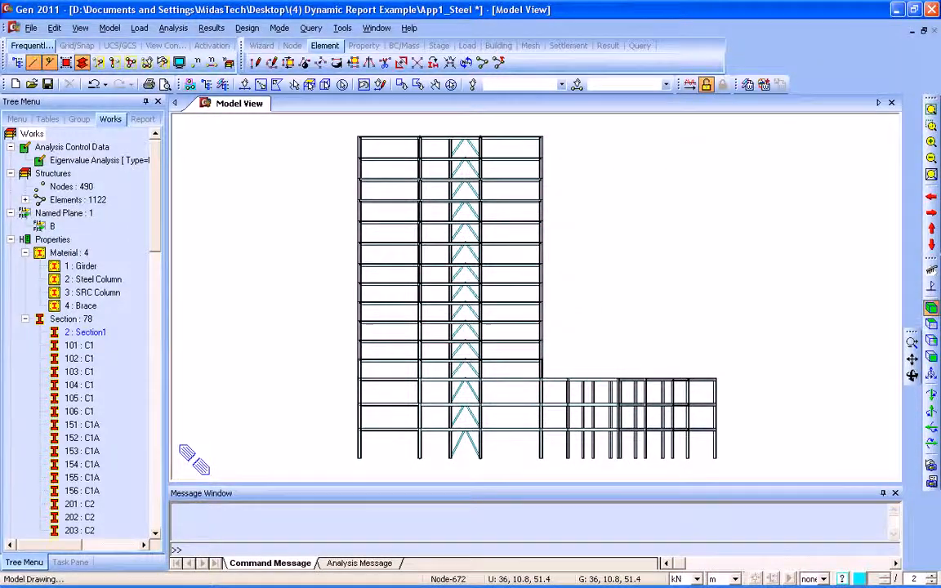
Open the dynamic report editor and insert user-defined image 1 into the blank document
left_click(747, 84)
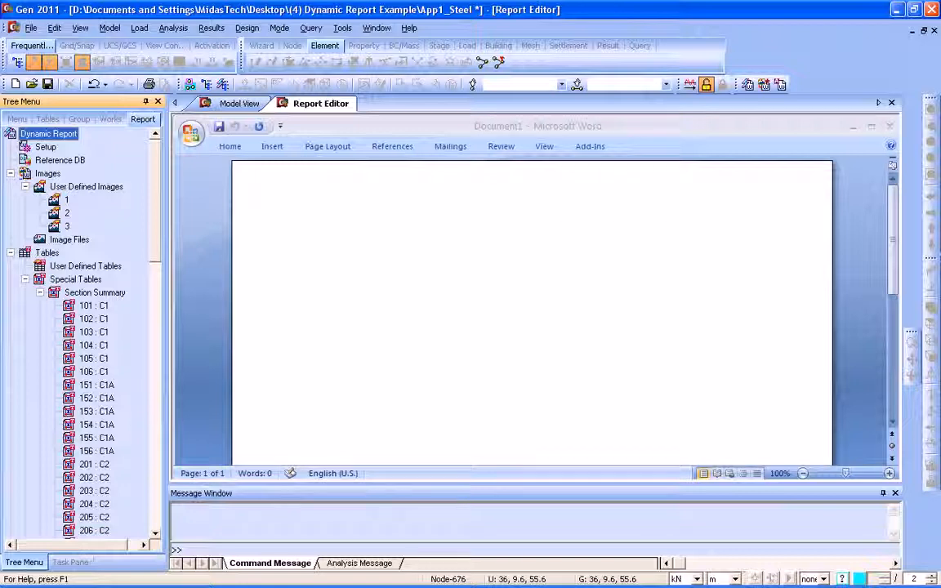
left_click(66, 200)
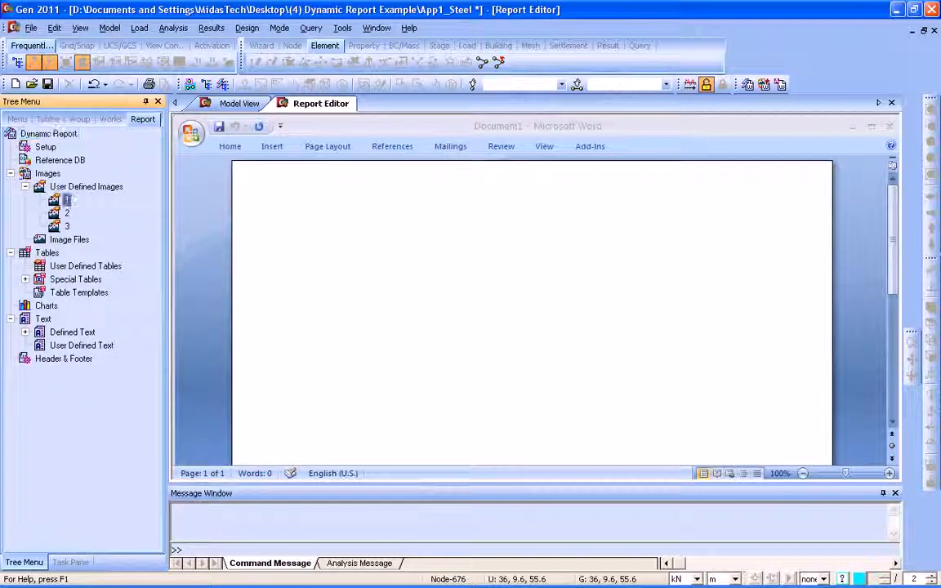
left_click_drag(66, 200, 531, 278)
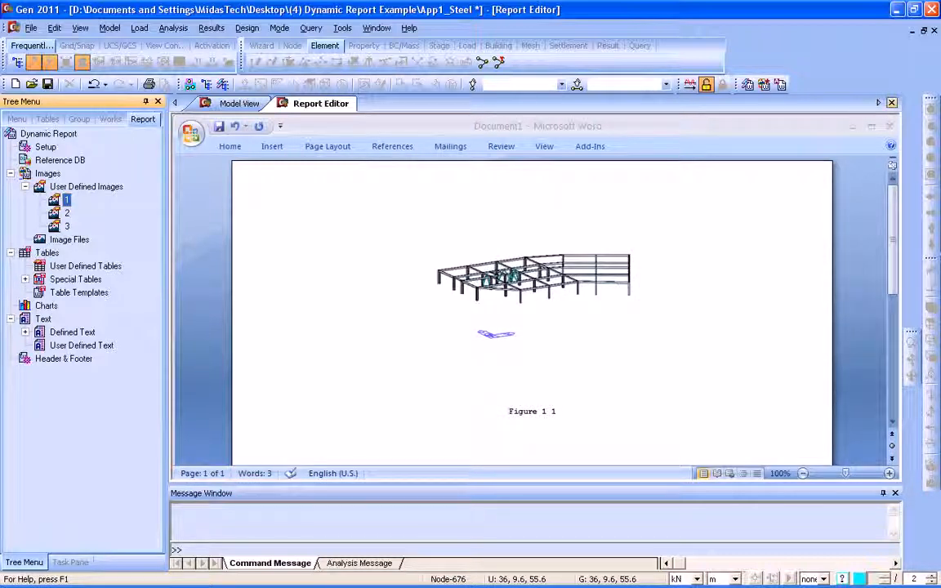
Delete the inserted image and its caption, leaving the report document blank
left_click(306, 458)
left_click(531, 278)
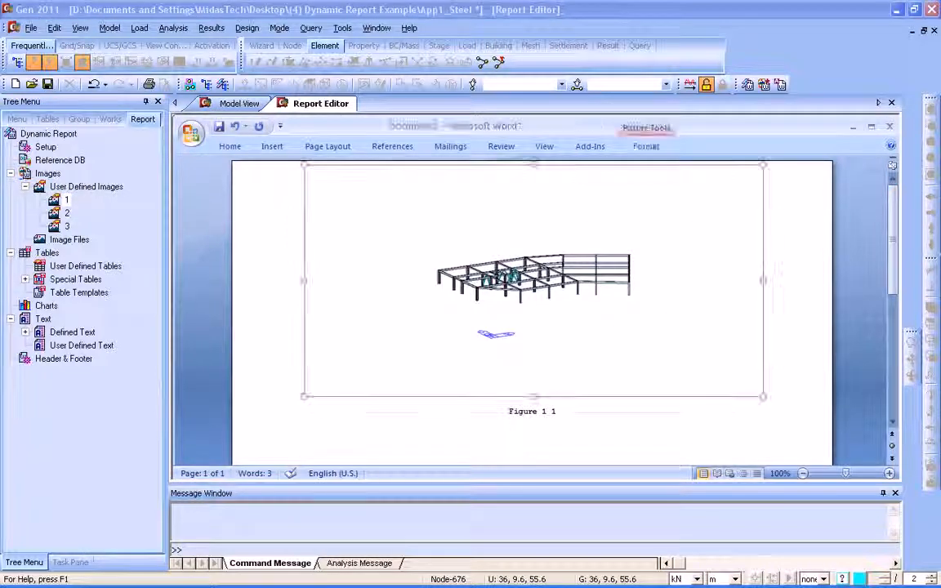
key("Delete")
key("ctrl+a")
key("Delete")
Reactivate the whole building in the model view and capture its isometric view as a report image named Image
left_click(239, 104)
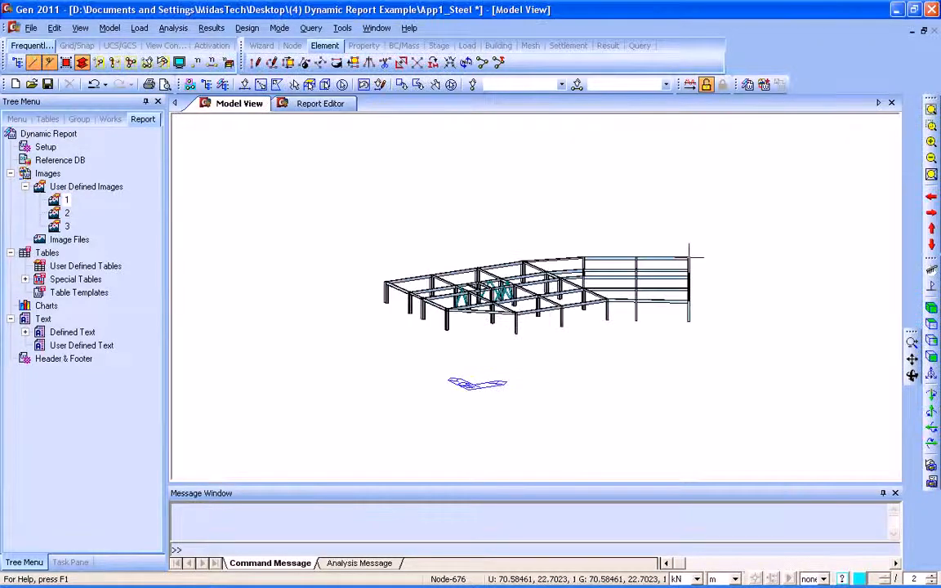
left_click(932, 109)
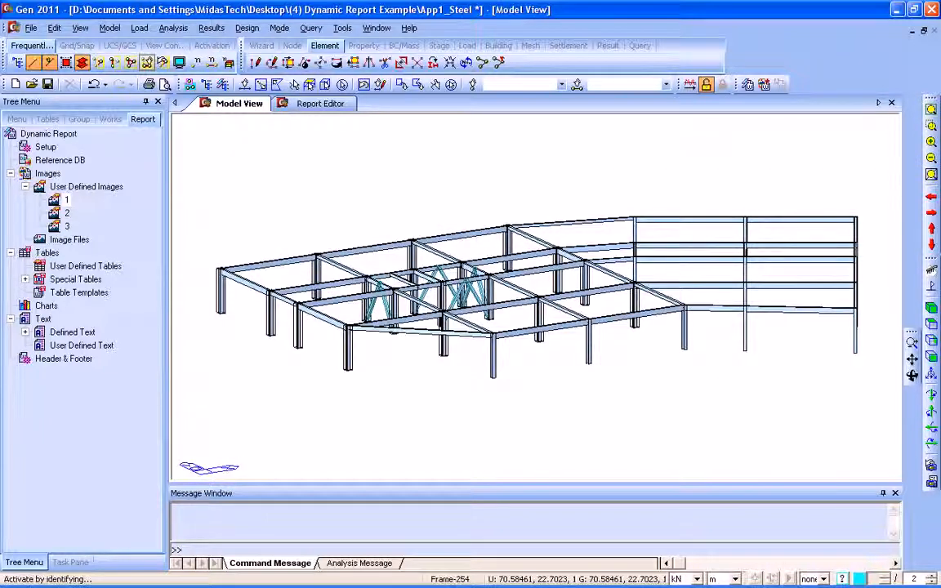
left_click(131, 62)
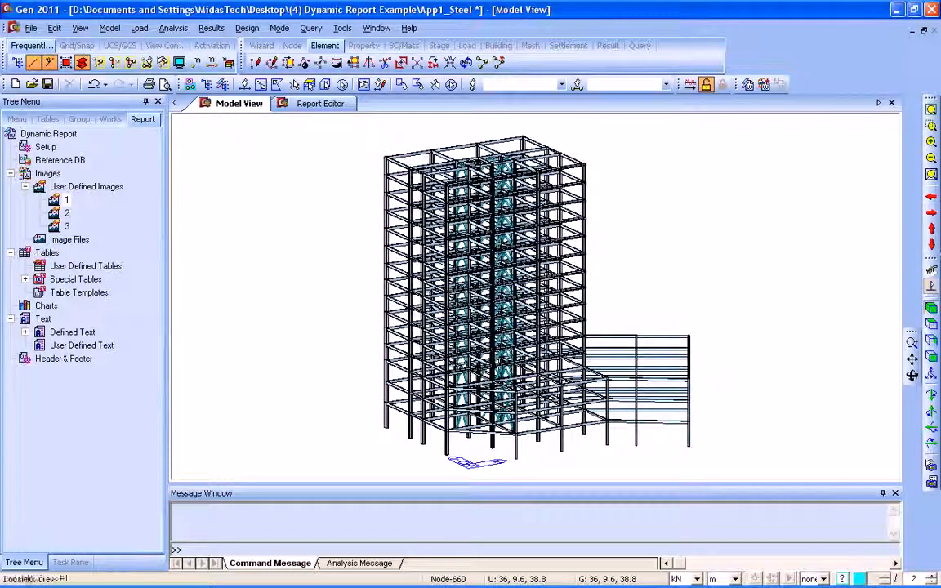
left_click(764, 85)
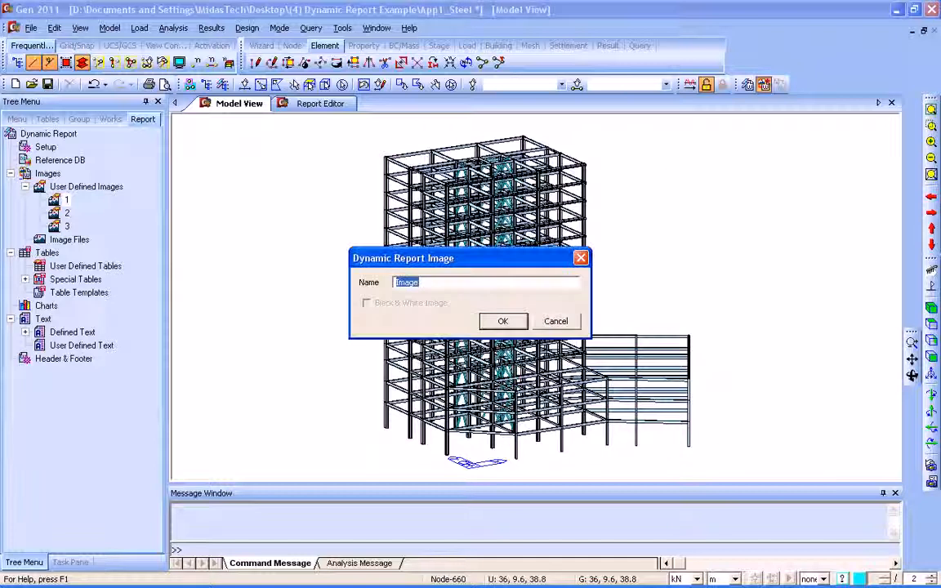
key("Return")
left_click(763, 85)
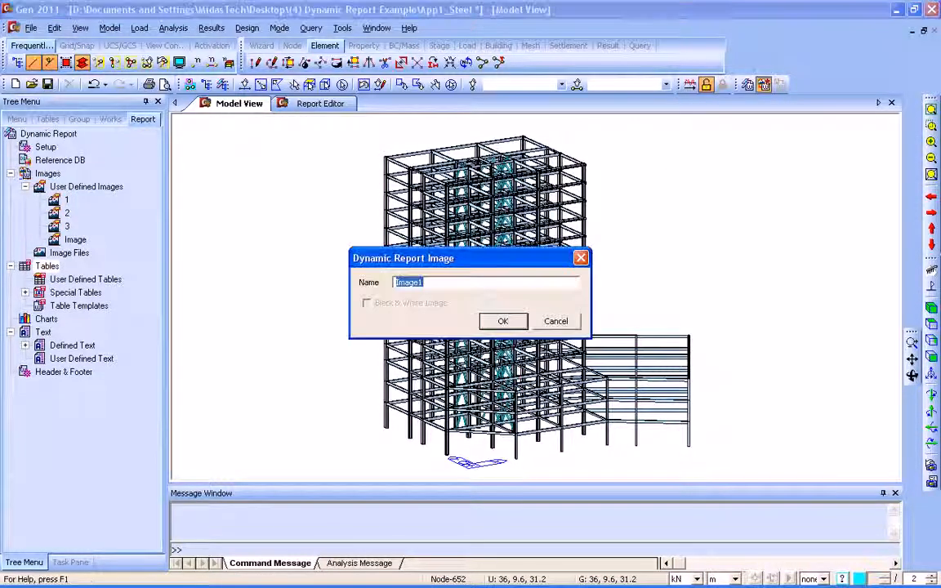
left_click(581, 257)
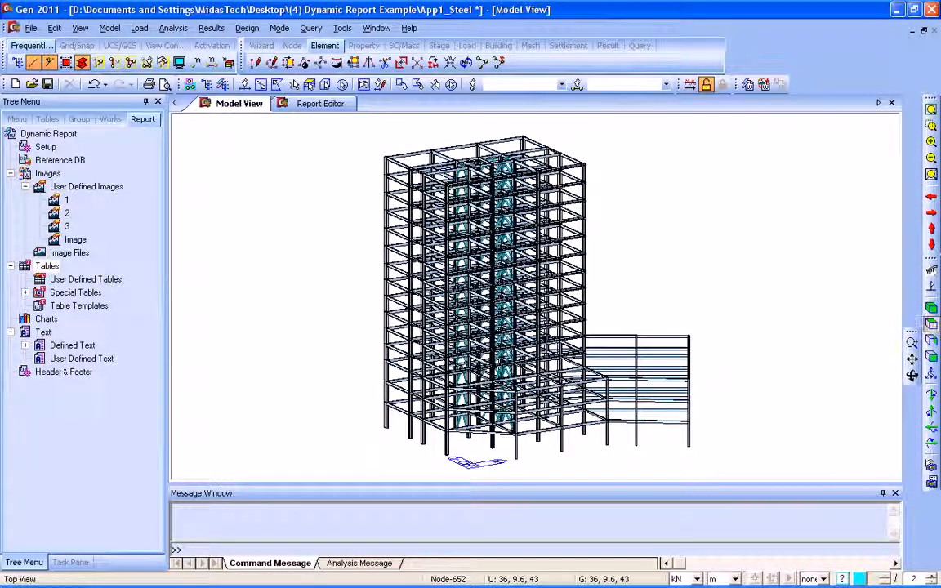
Capture the building's top view as report image Image1 and its side elevation as Image2
left_click(931, 324)
left_click(764, 85)
key("Return")
left_click(931, 341)
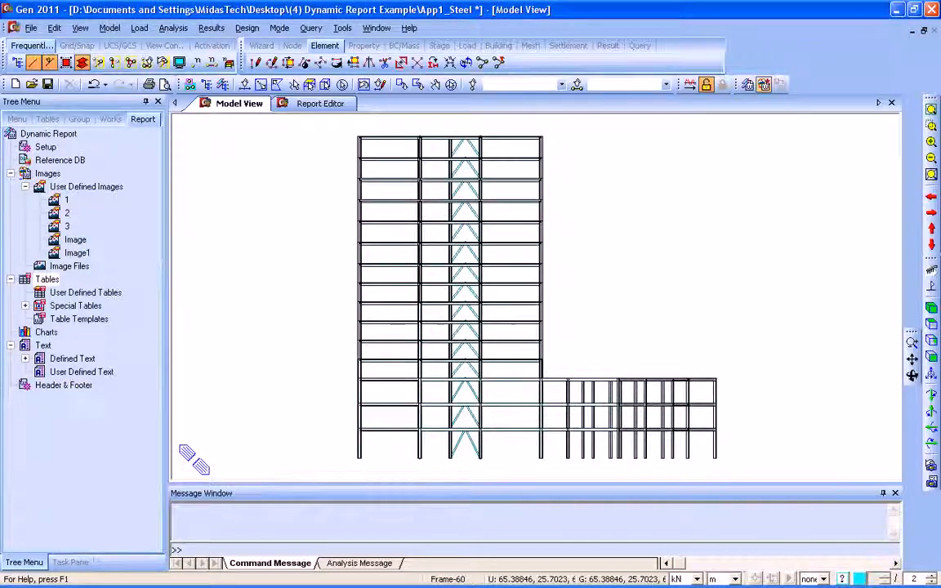
left_click(764, 84)
key("Return")
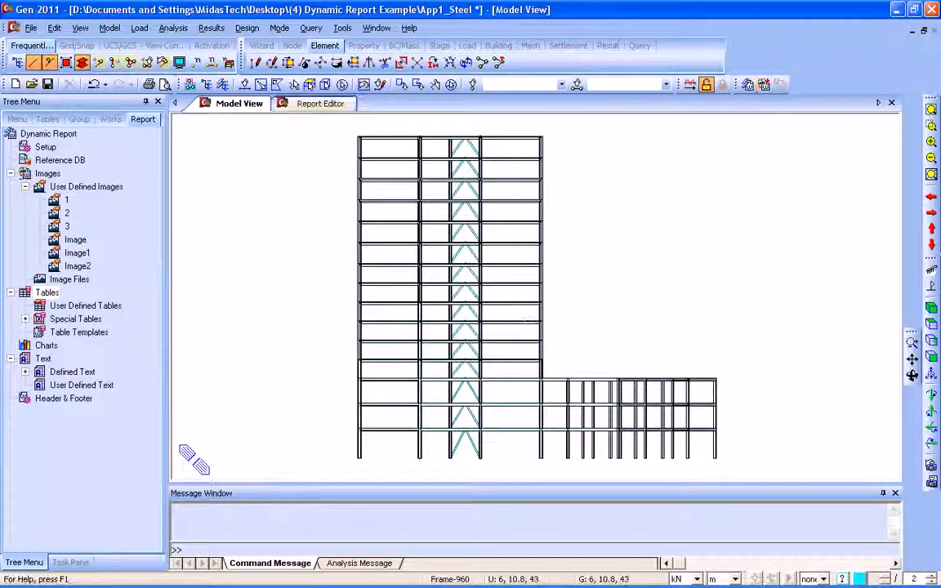
Insert the user-defined image named Image into the blank report document
left_click(320, 104)
left_click(76, 240)
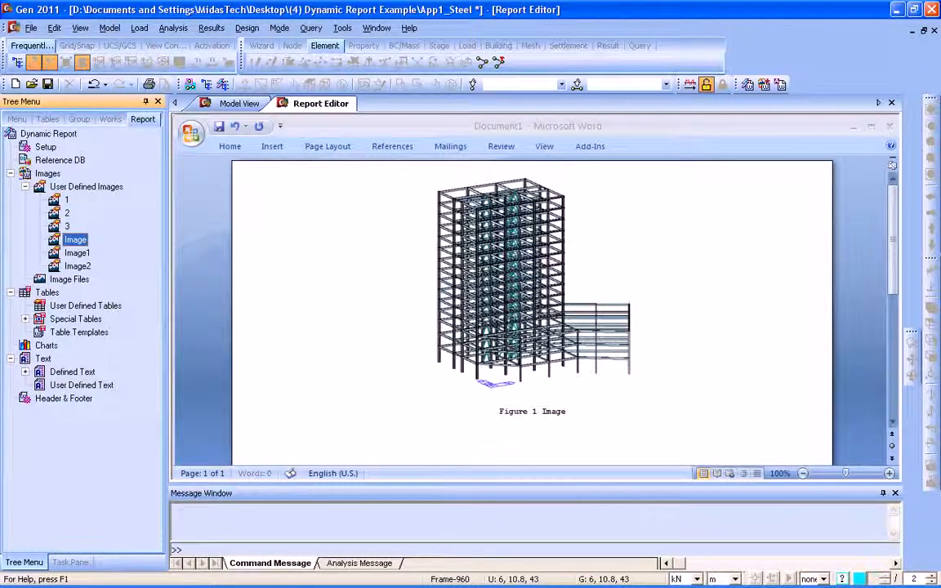
Insert the user-defined images Image1 and Image2 into the report below the isometric figure
left_click(78, 253)
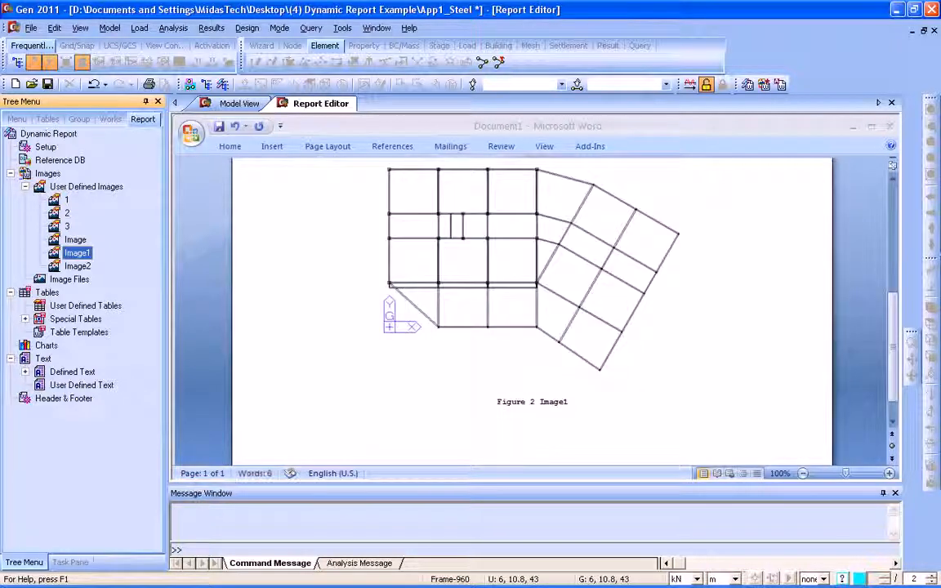
left_click(78, 266)
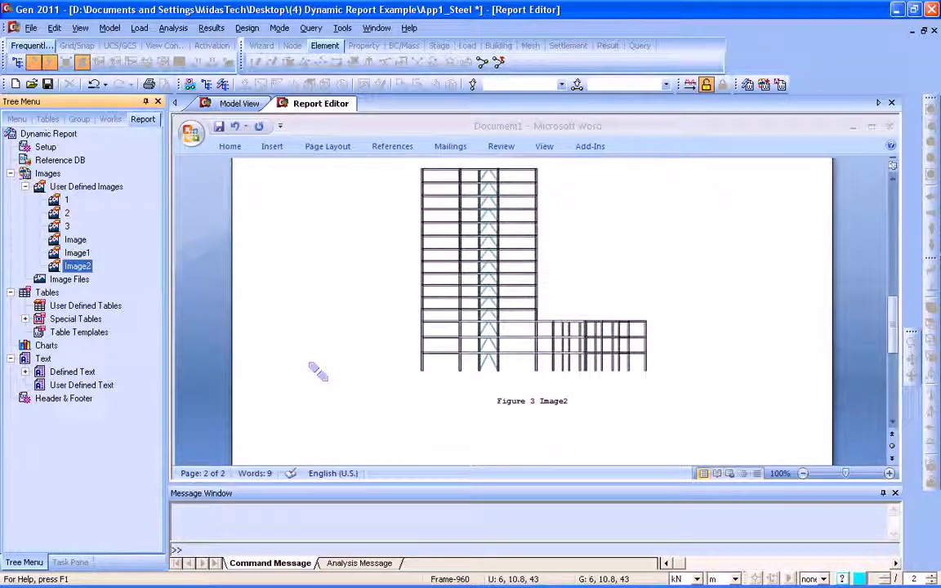
Insert the Story defined text into the report below the Image2 figure
left_click_drag(893, 321, 893, 343)
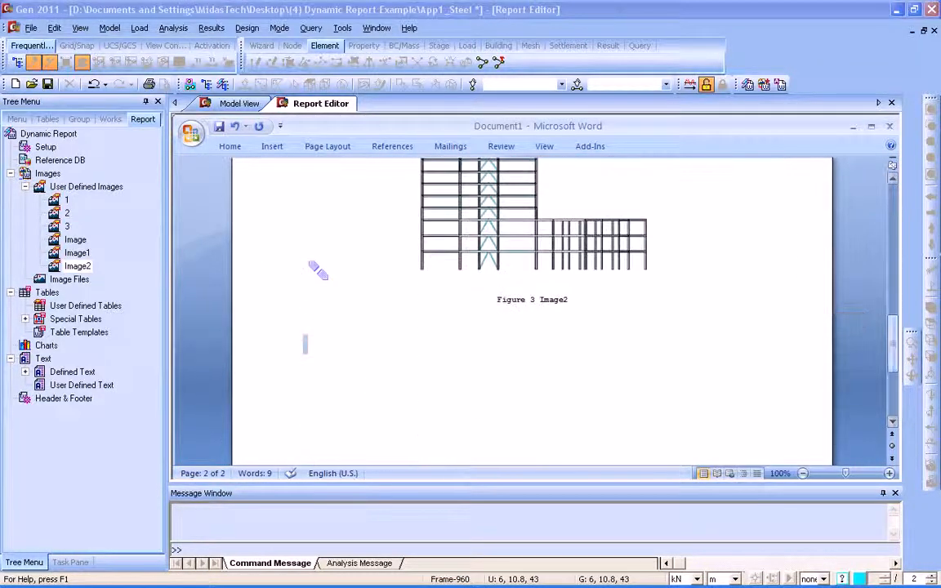
left_click(26, 372)
left_click_drag(155, 466, 155, 494)
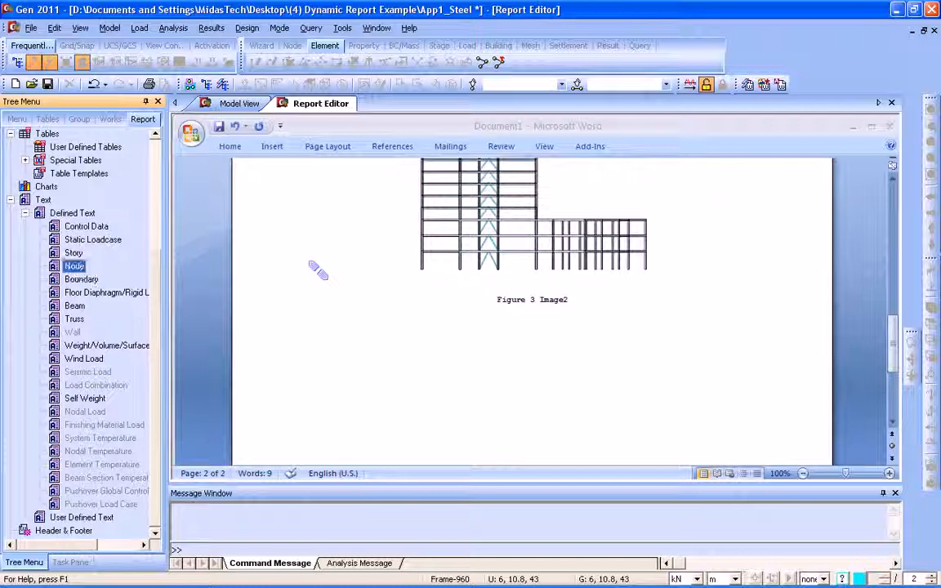
left_click_drag(318, 271, 317, 272)
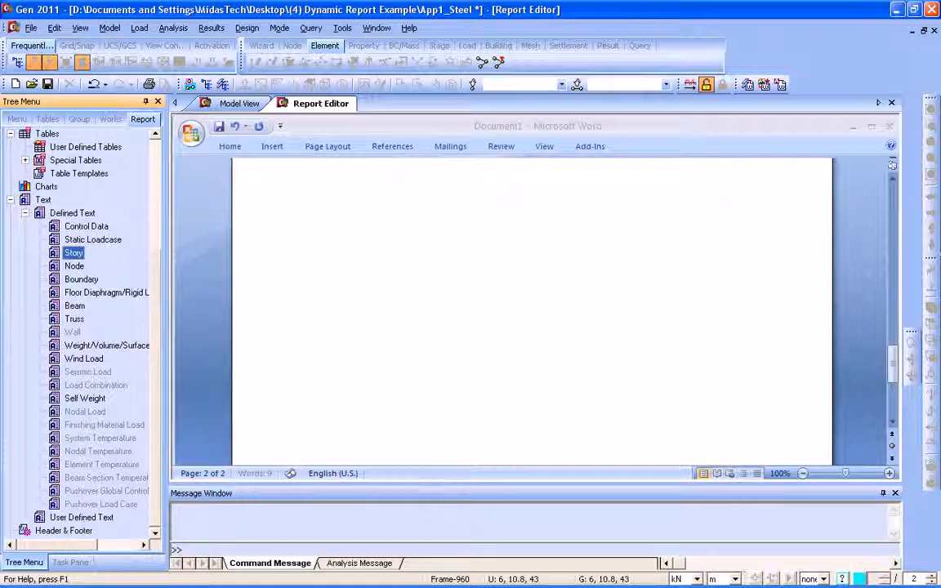
Add the Truss and Self Weight defined texts to the report below the story data
mouse_move(892, 366)
left_mouse_down()
mouse_move(892, 316)
mouse_move(893, 350)
left_mouse_up()
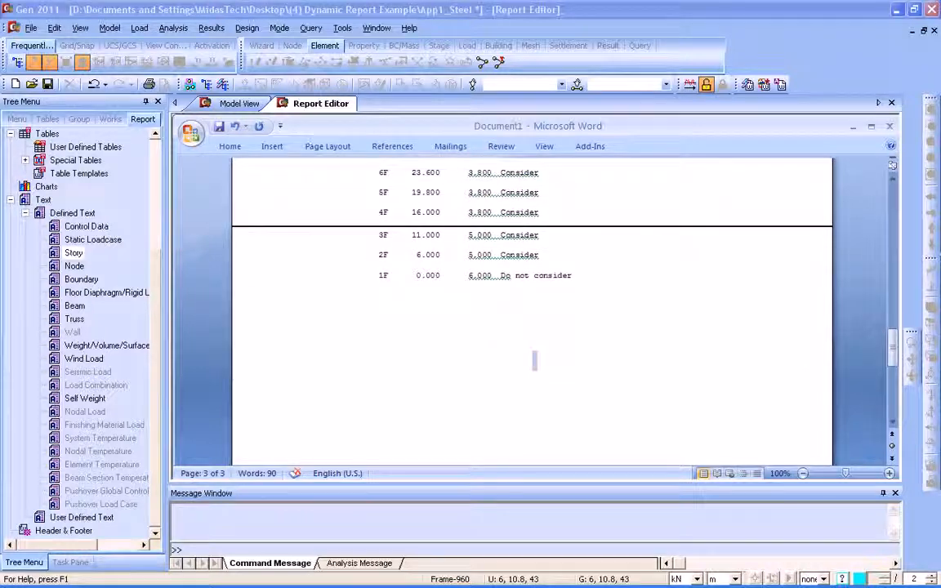
left_click(74, 319)
left_click_drag(74, 318, 384, 314)
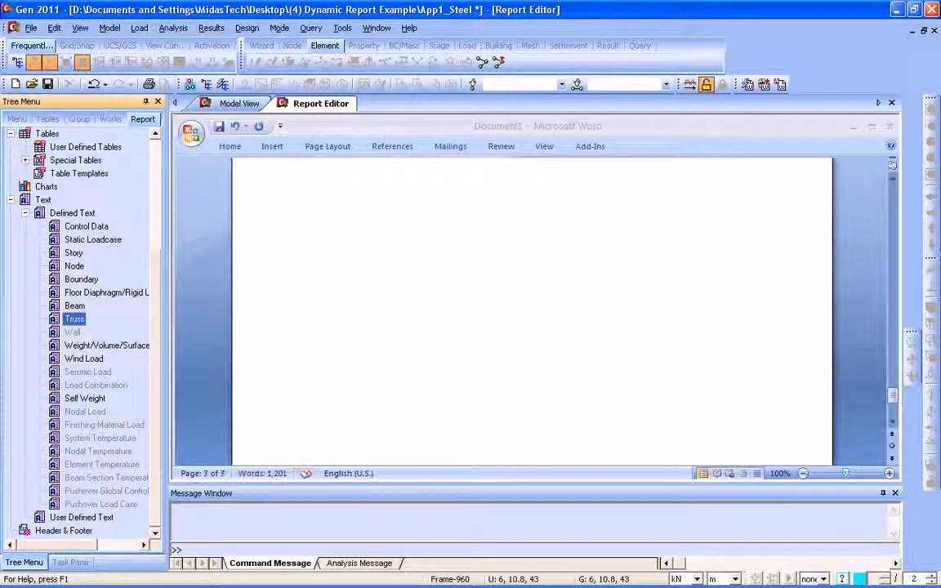
left_click_drag(85, 399, 384, 314)
left_click_drag(892, 395, 893, 262)
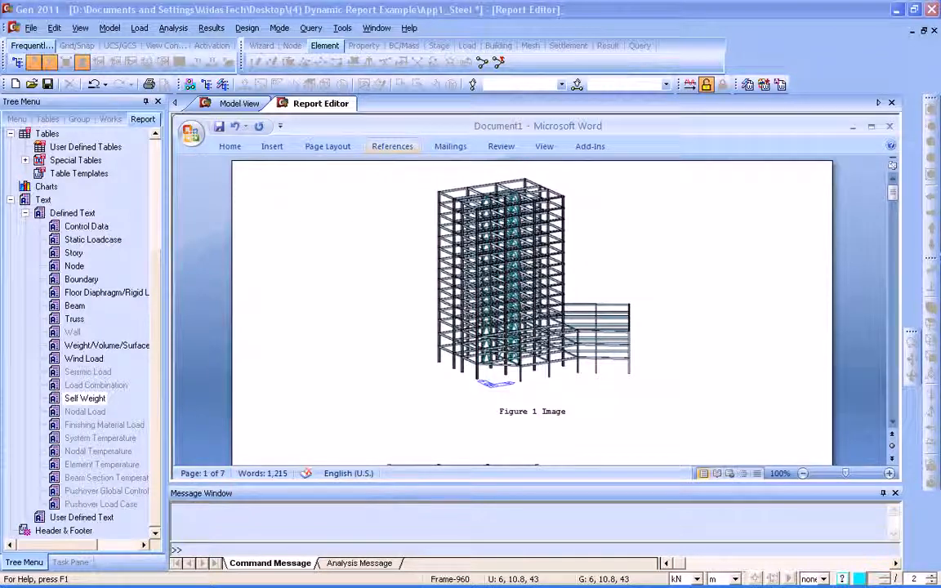
Return to the model, show it in top view and delete the angled wing beside the main tower
left_click(238, 103)
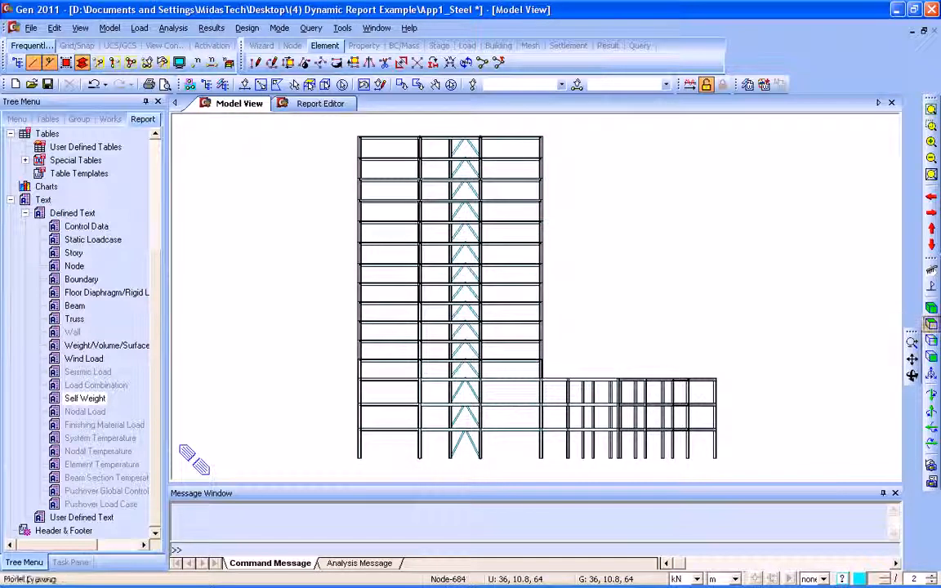
left_click(932, 325)
left_click(244, 84)
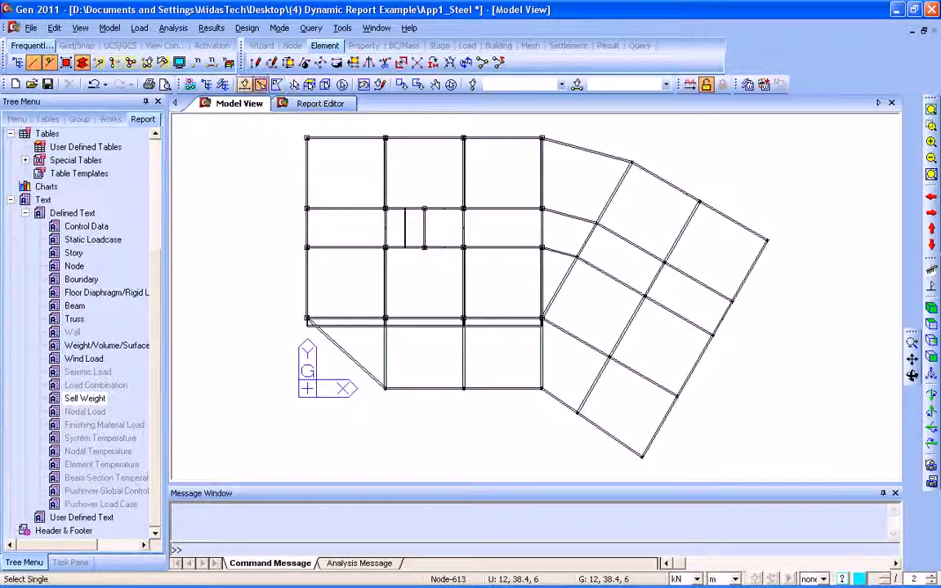
left_click_drag(584, 150, 568, 131)
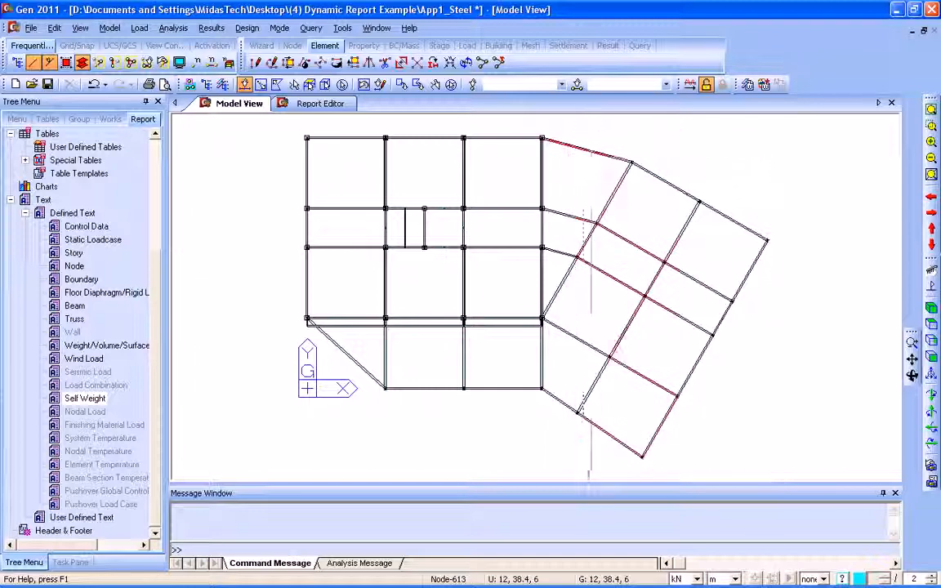
key("Delete")
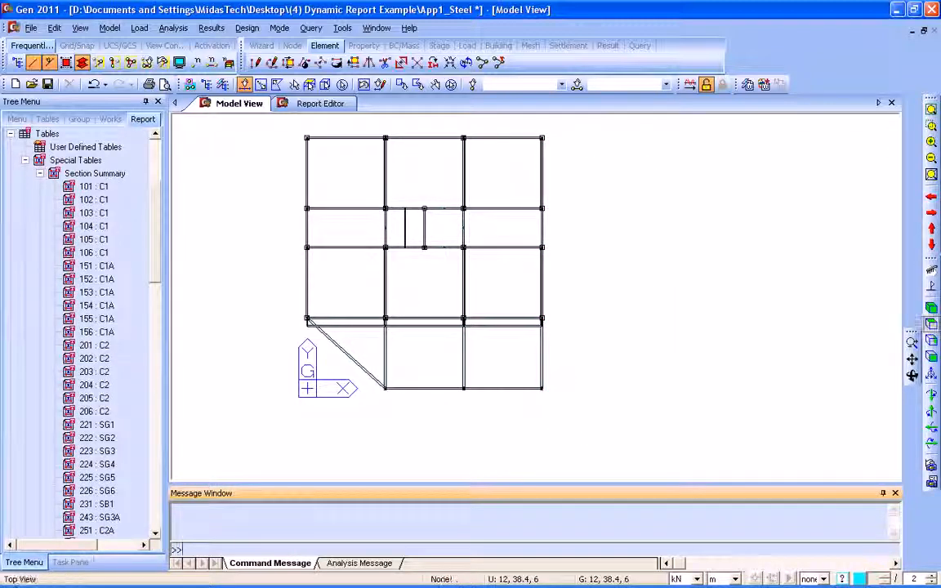
Show the model in side elevation and delete the tower's upper stories, keeping the lowest seven
left_click(931, 356)
left_click_drag(640, 261, 374, 115)
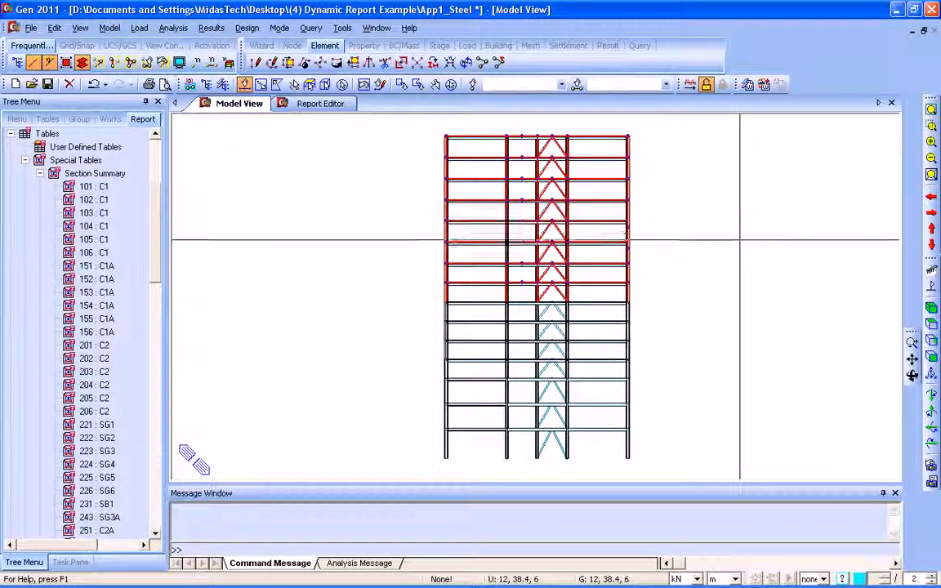
key("Delete")
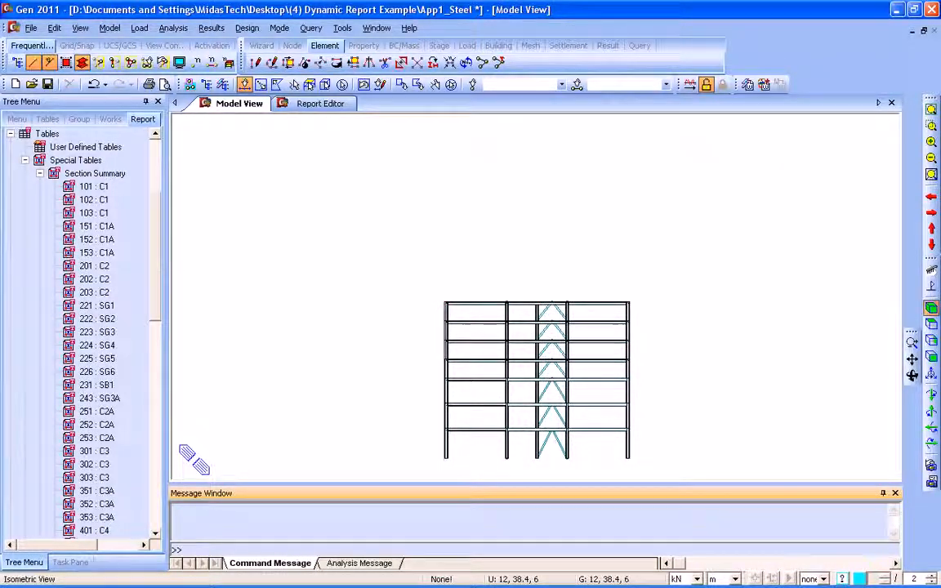
Capture the reduced building's isometric view as a dynamic report image named Image3
left_click(931, 308)
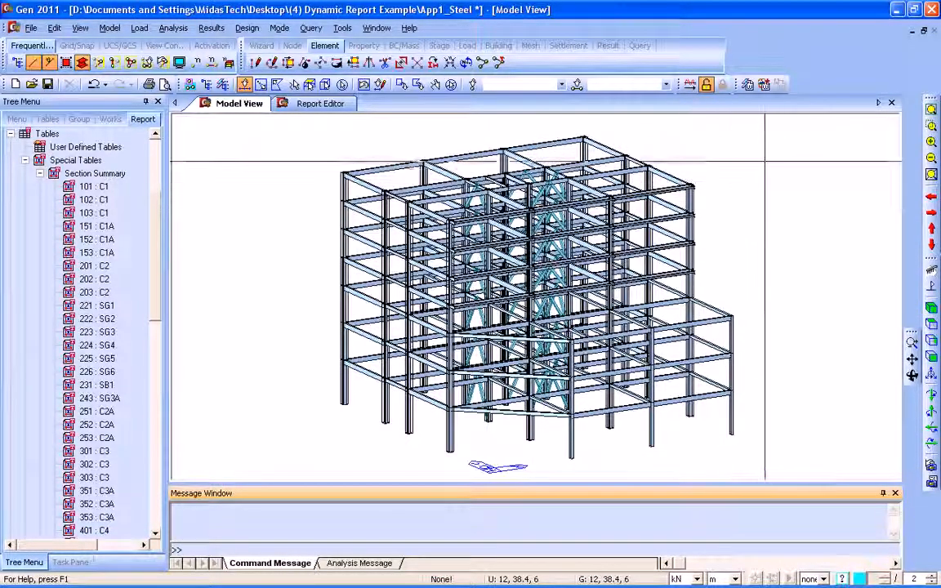
left_click(764, 84)
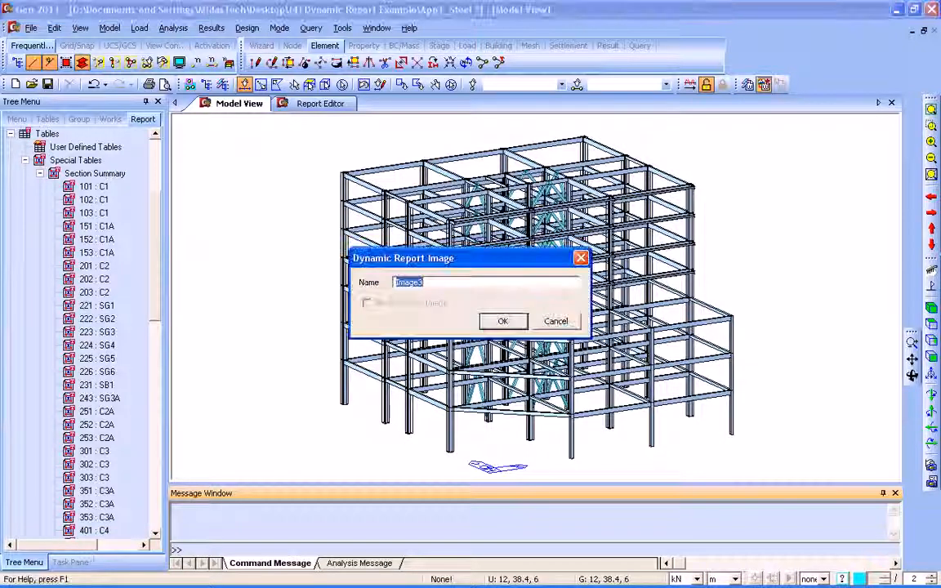
key("Return")
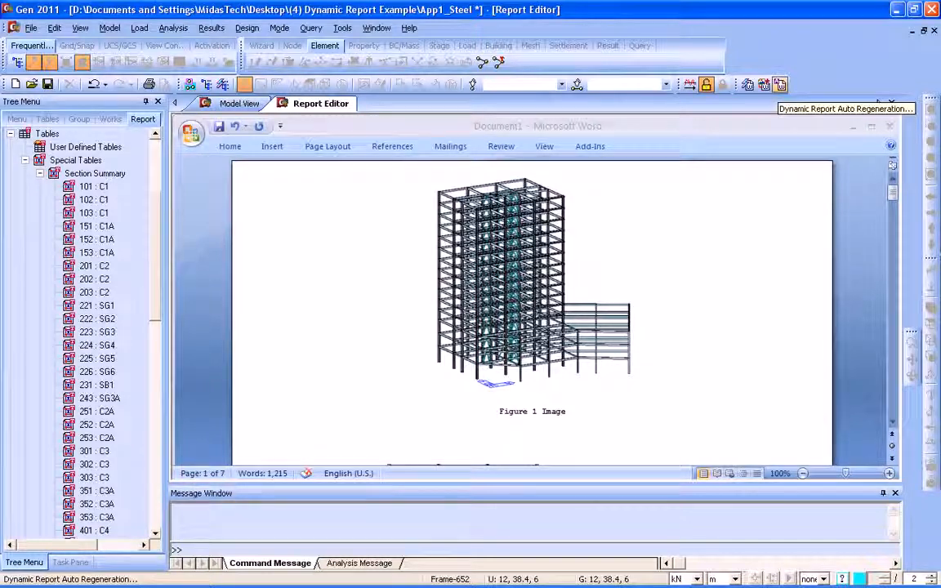
Auto-regenerate Figure 1 Image, Figure 2 Image1 and Figure 3 Image2 in the report and review the updated figures
left_click(780, 84)
left_click(46, 89)
left_click(45, 101)
left_click(45, 115)
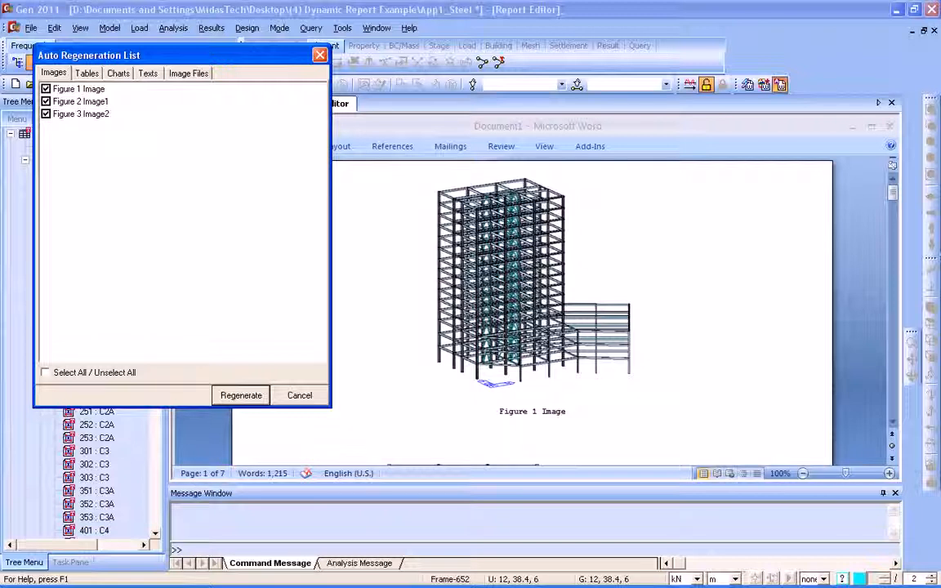
left_click(241, 395)
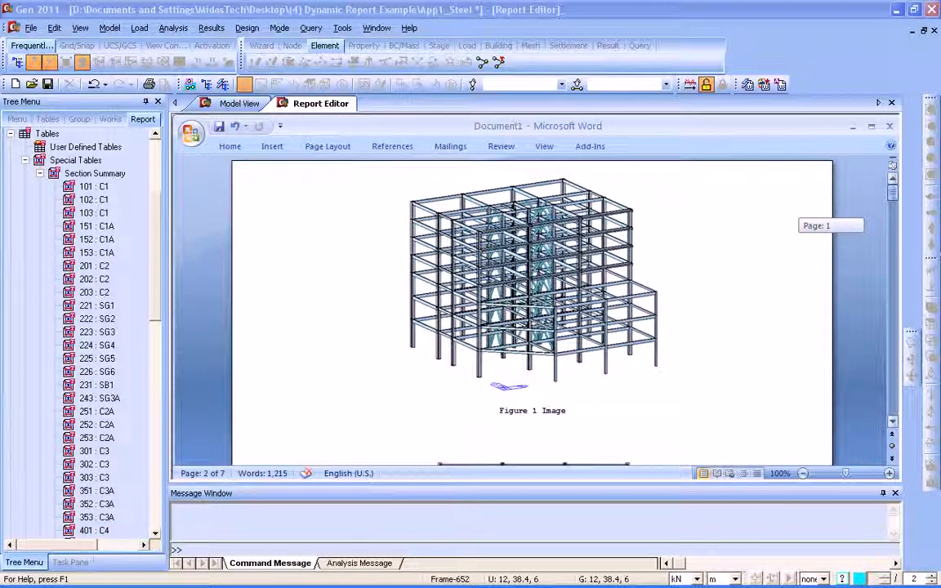
left_click_drag(892, 192, 892, 220)
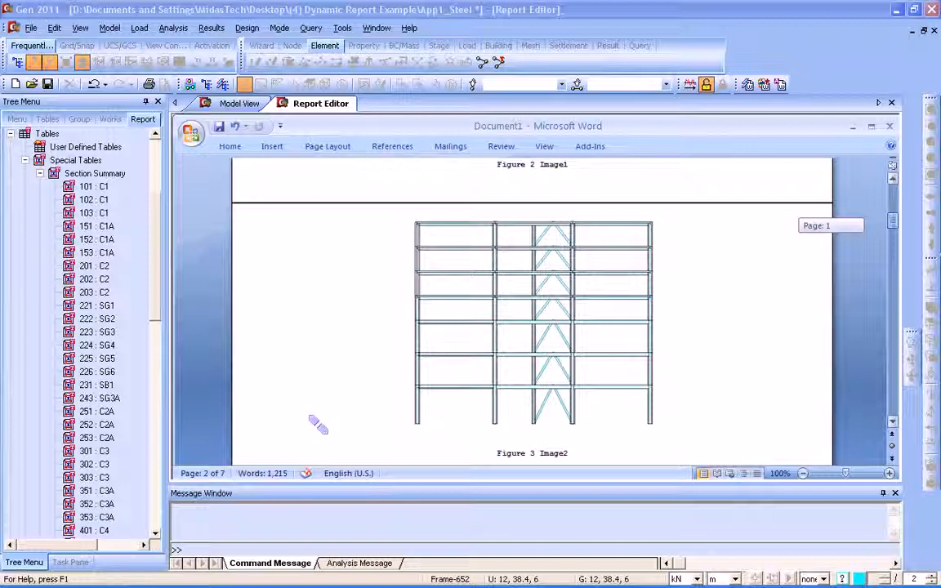